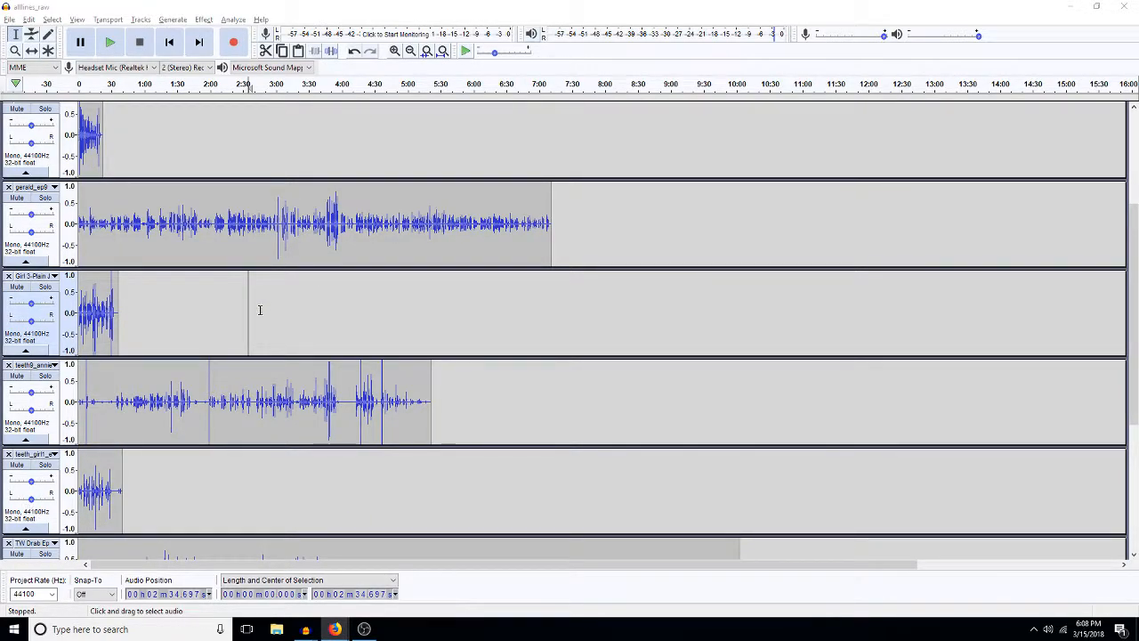
# Step: Apply the Pop Mute effect to the whole clip in the gerald_ep9 track
pyautogui.scroll(4, 515, 353)
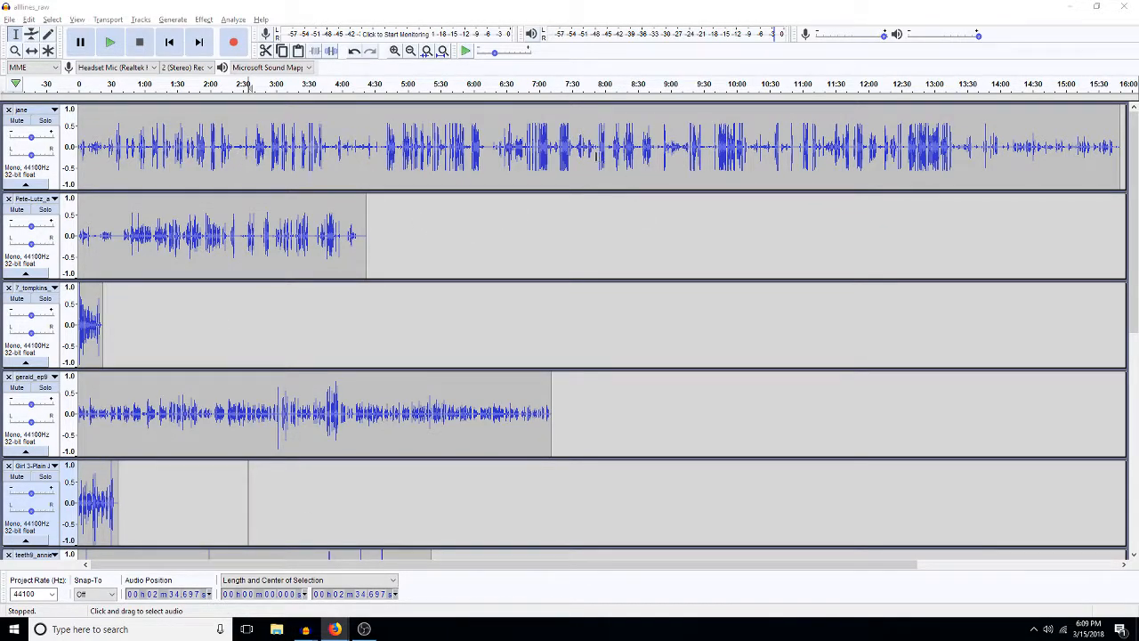
pyautogui.doubleClick(295, 420)
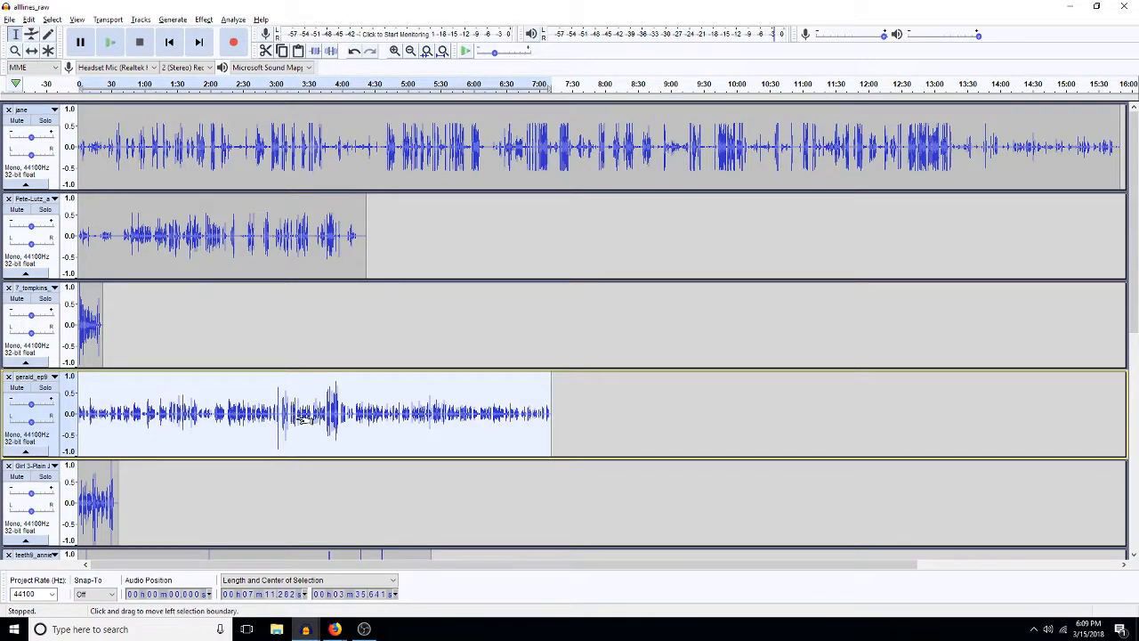
pyautogui.hotkey('ctrl', 'r')
pyautogui.press('Return')
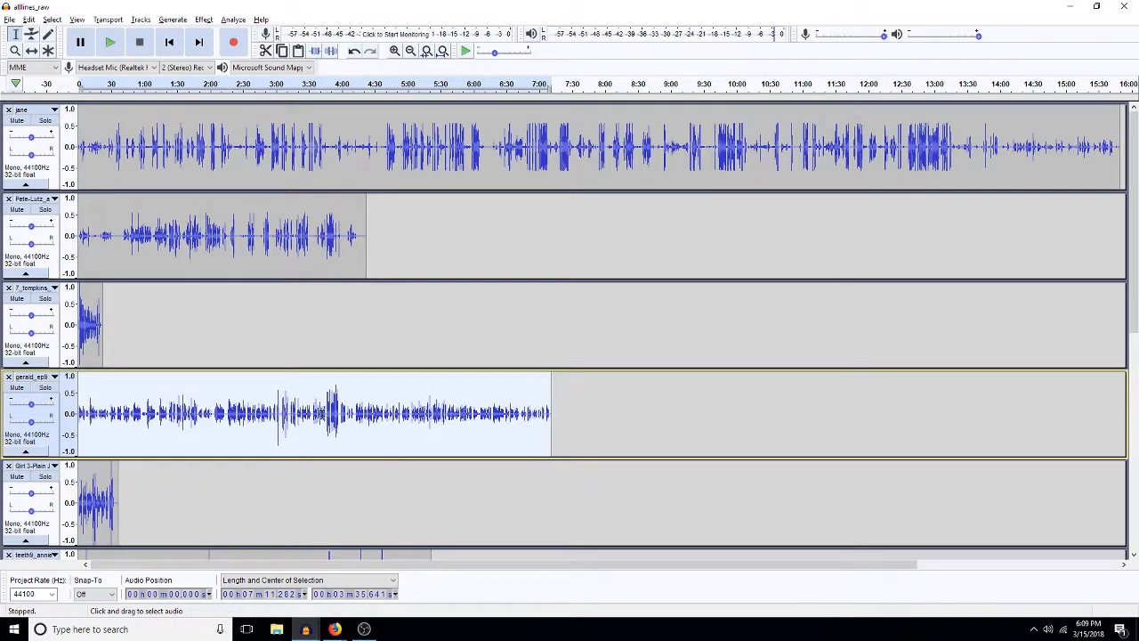
# Step: Apply Pop Mute with a threshold of -3 dB to the whole teeth9_annie clip, repeating the effect several times
pyautogui.scroll(-1, 325, 411)
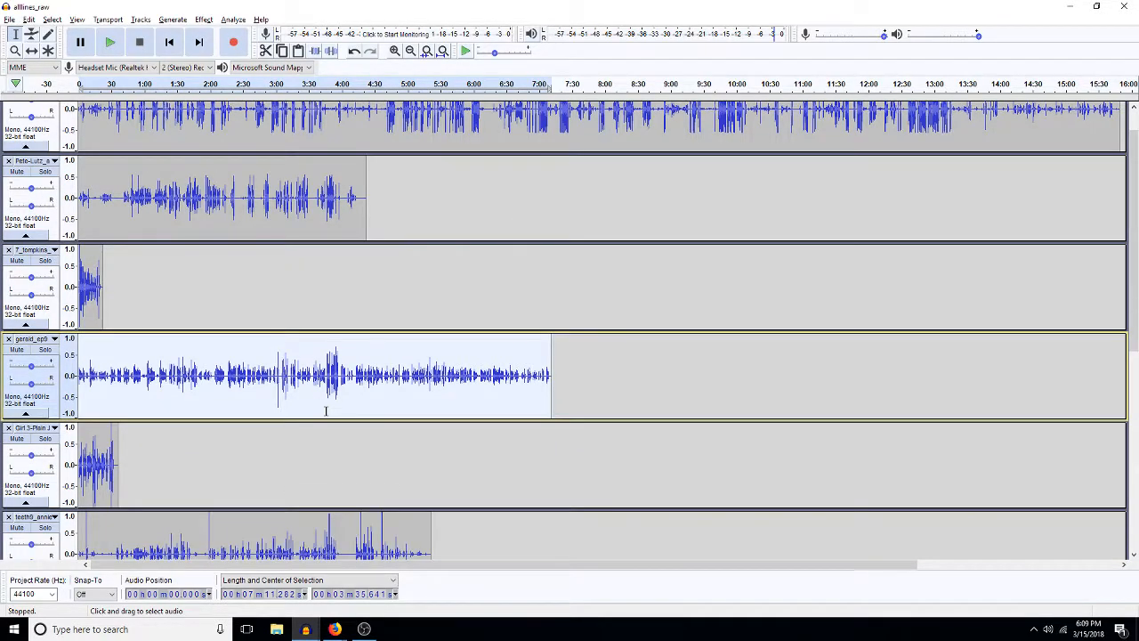
pyautogui.scroll(-5, 326, 411)
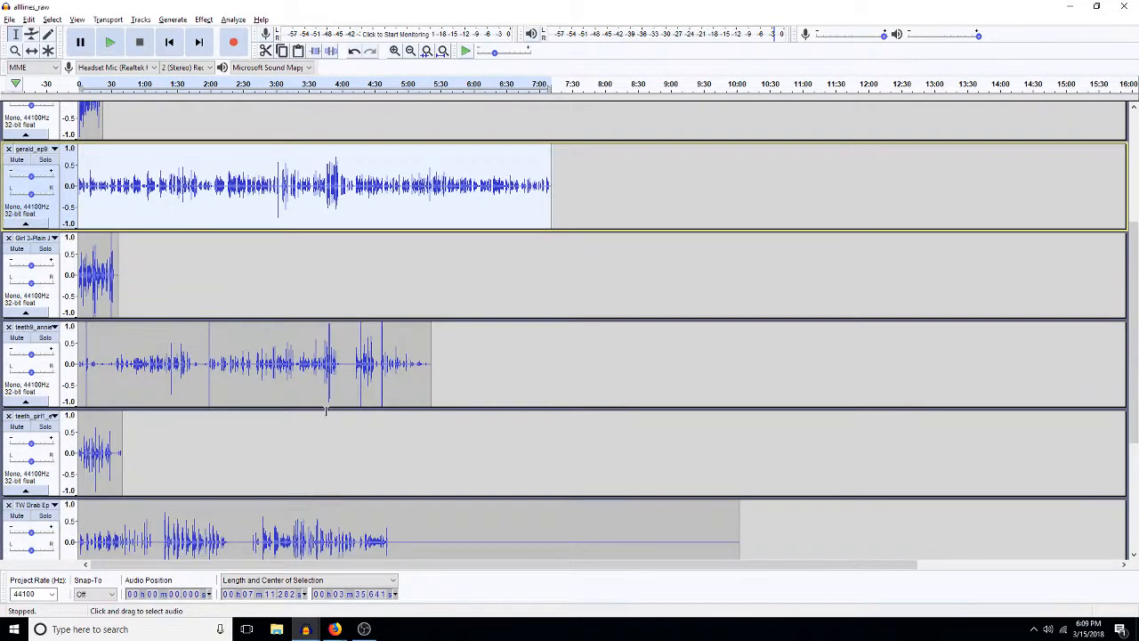
pyautogui.scroll(-2, 326, 411)
pyautogui.doubleClick(287, 287)
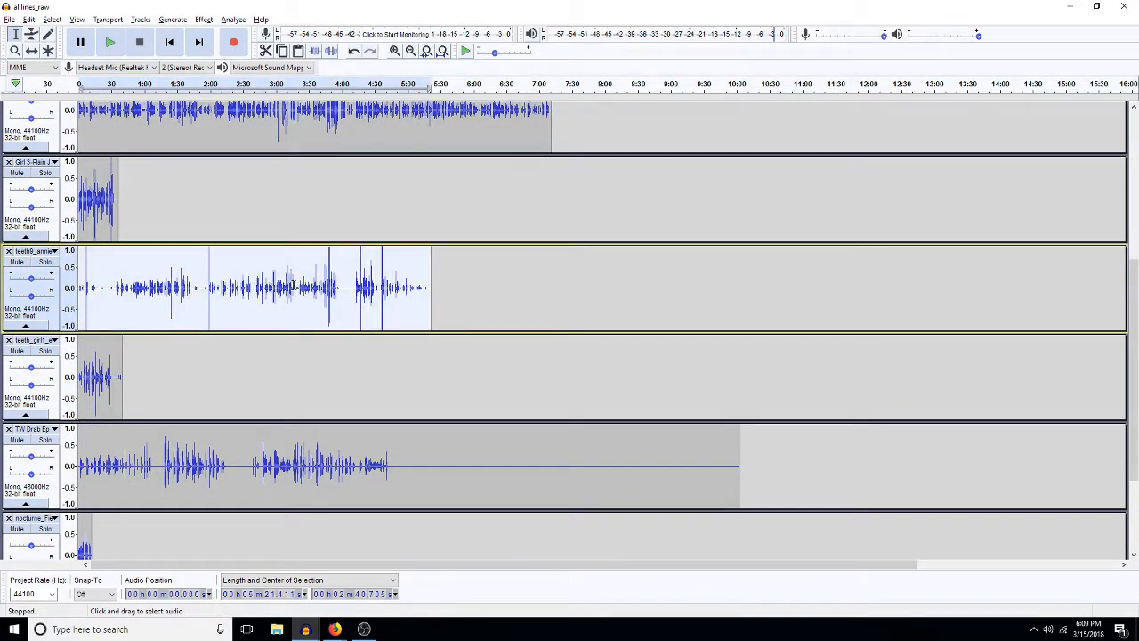
pyautogui.hotkey('ctrl', 'r')
pyautogui.write('-3')
pyautogui.press('Return')
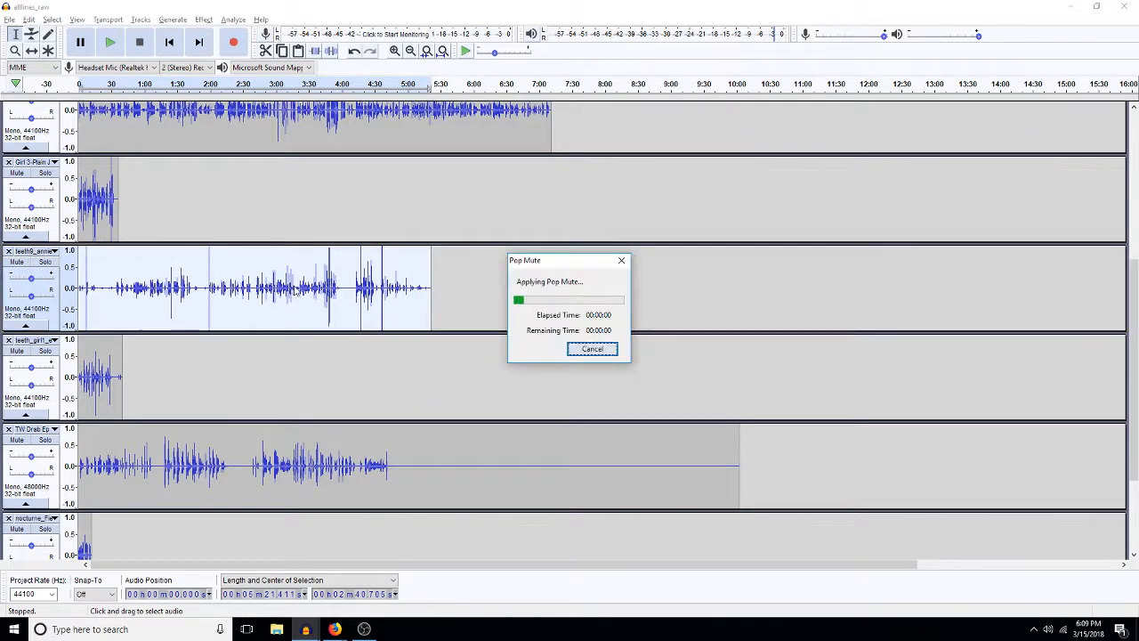
pyautogui.hotkey('ctrl', 'r')
pyautogui.hotkey('ctrl', 'r')
pyautogui.hotkey('ctrl', 'r')
pyautogui.hotkey('ctrl', 'r')
# Step: Select the entire clip in the grayson track
pyautogui.scroll(-3, 285, 287)
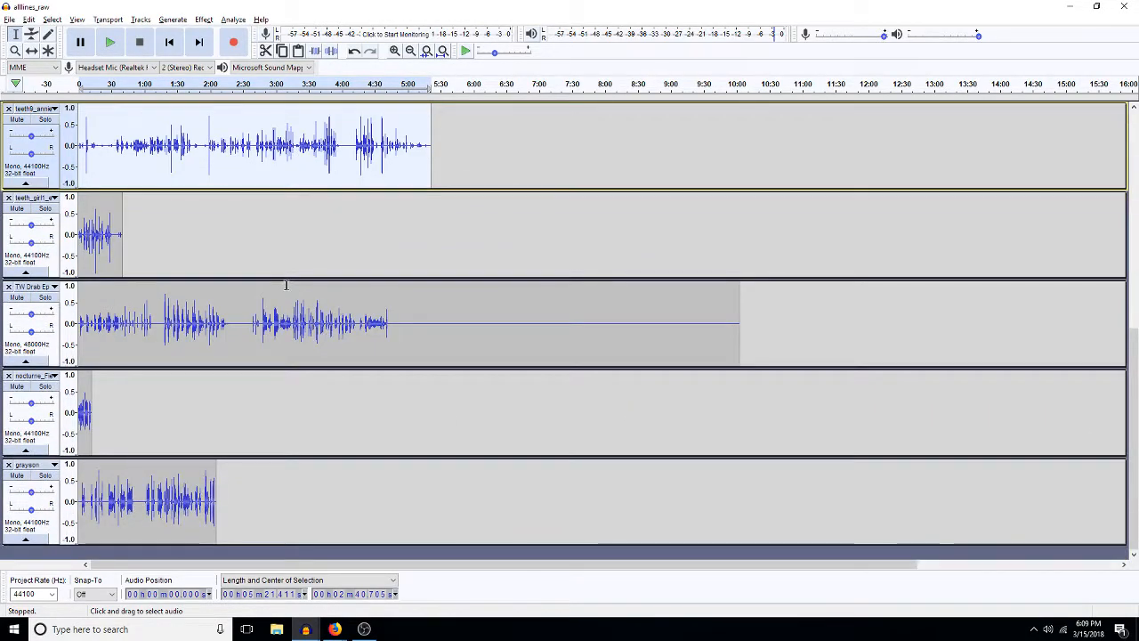
pyautogui.doubleClick(133, 489)
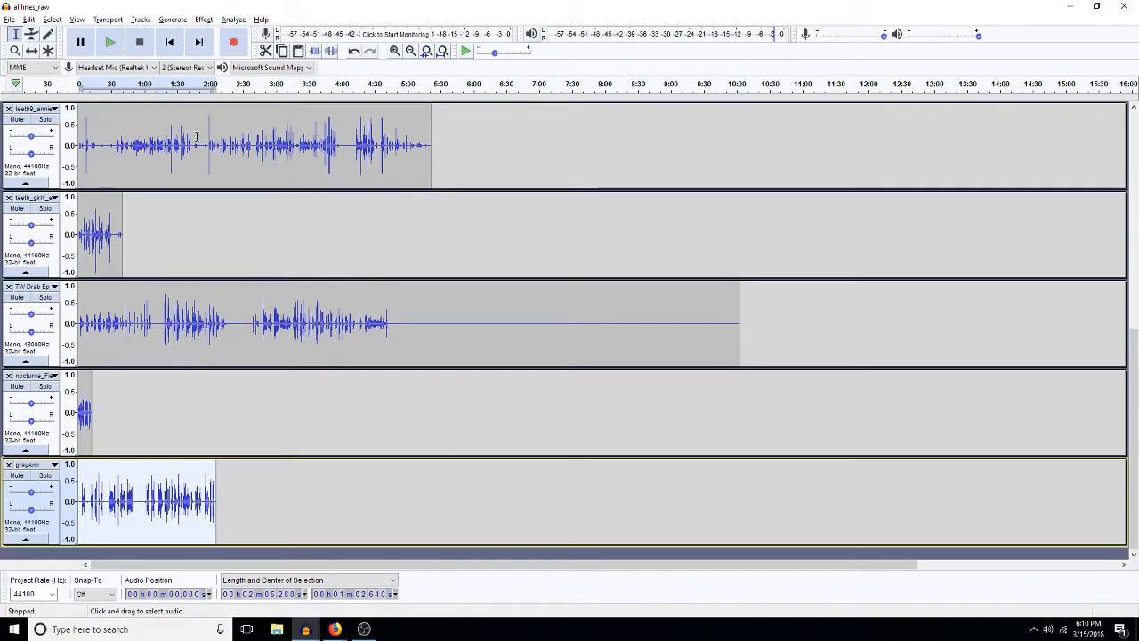
# Step: Apply Pop Mute with a threshold of -5 dB to the two sharp spikes near 1:59 in the teeth9_annie track
pyautogui.moveTo(256, 133); pyautogui.dragTo(203, 133)
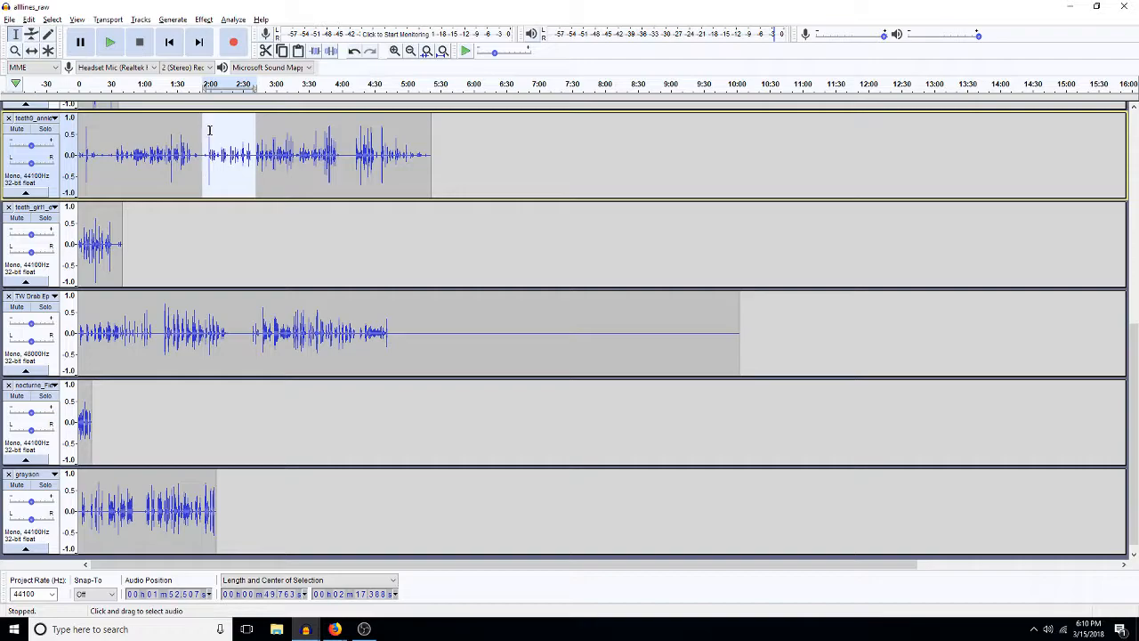
pyautogui.click(394, 51)
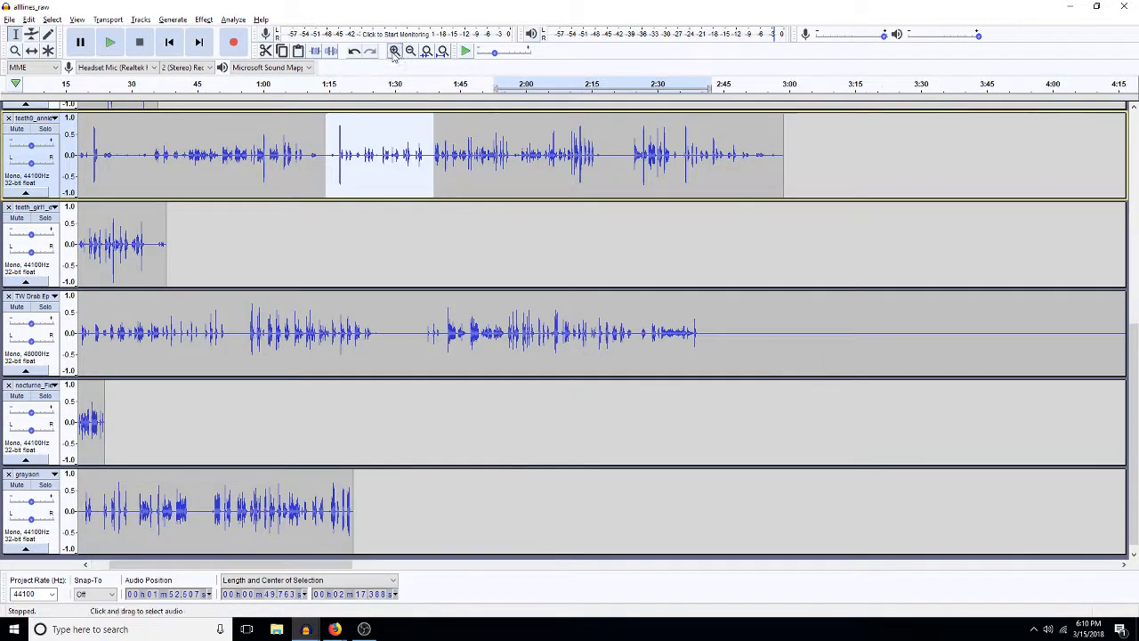
pyautogui.click(394, 50)
pyautogui.click(394, 51)
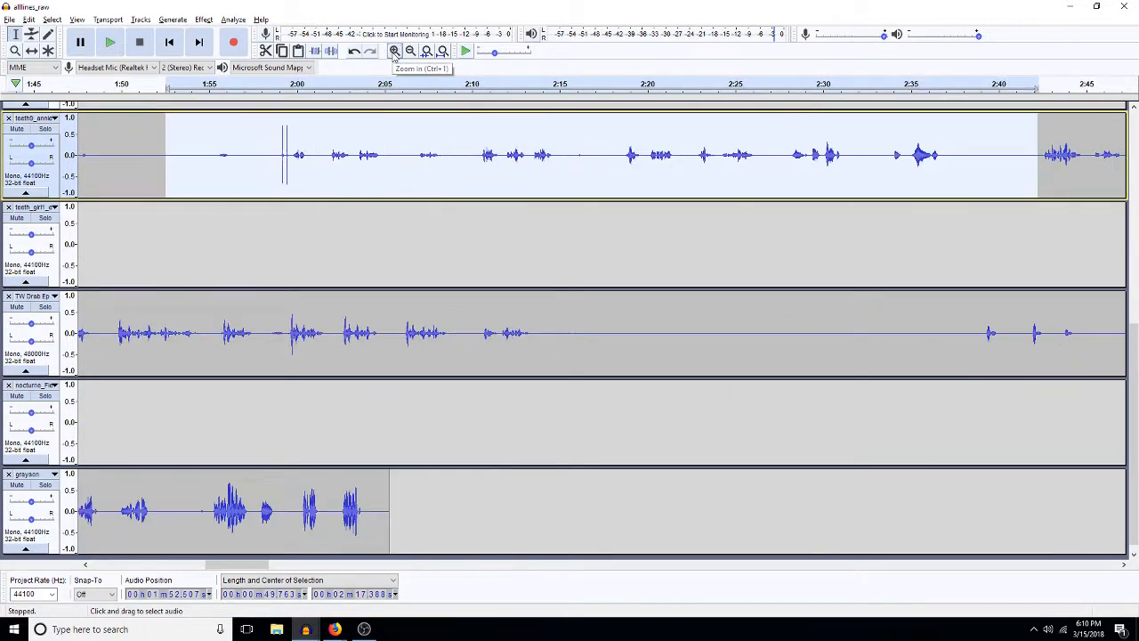
pyautogui.click(279, 156)
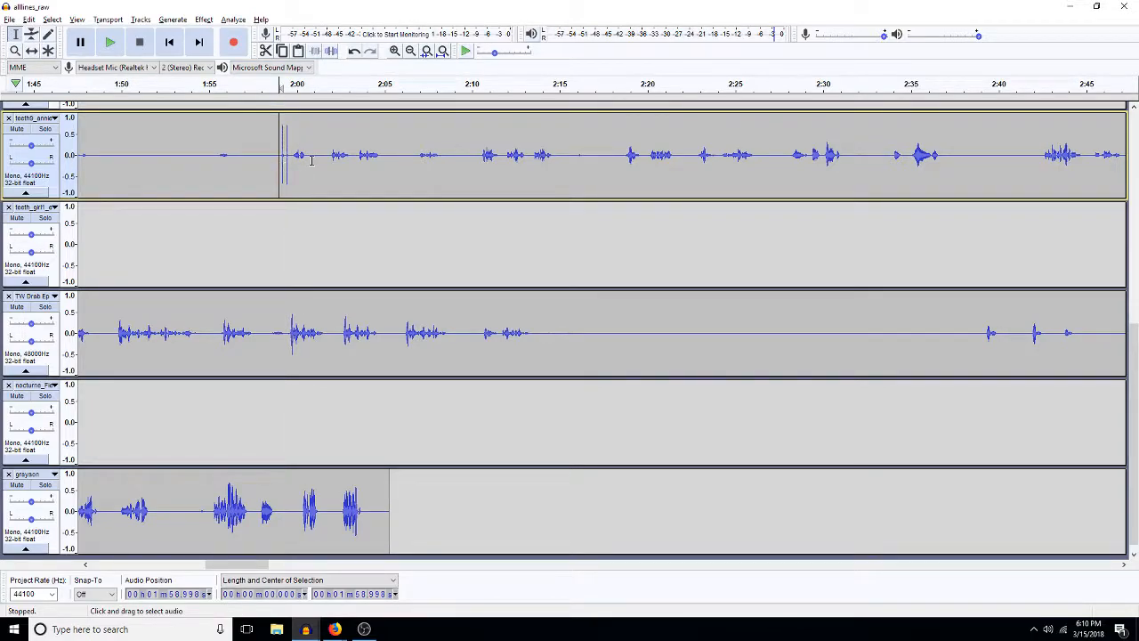
pyautogui.moveTo(311, 160); pyautogui.dragTo(259, 172)
pyautogui.hotkey('ctrl', 'r')
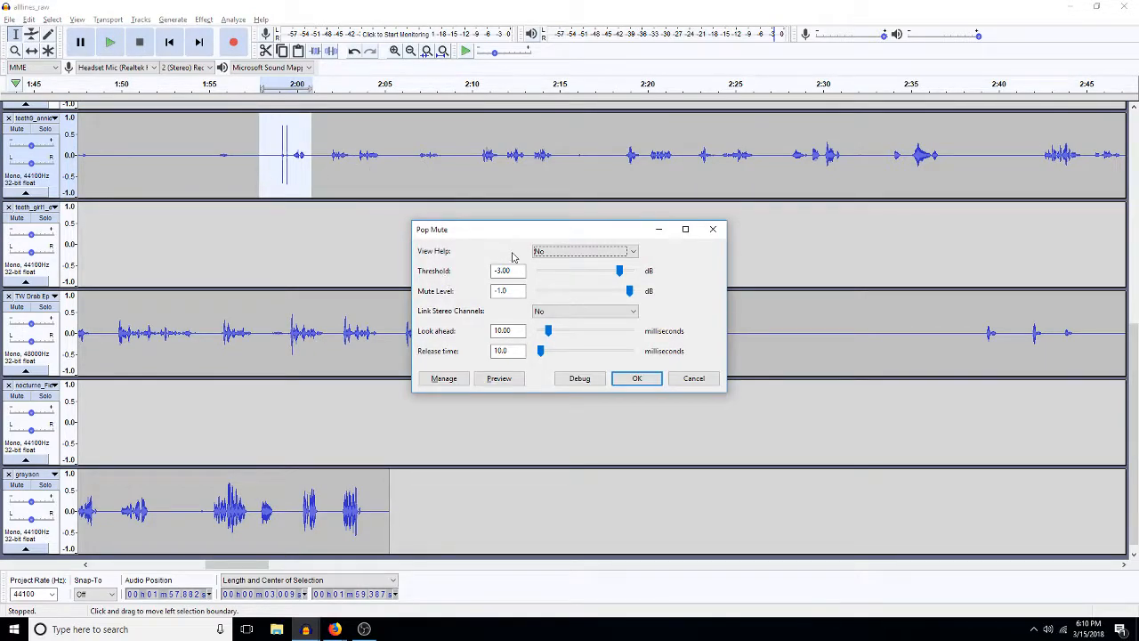
pyautogui.click(507, 271)
pyautogui.press('BackSpace')
pyautogui.write('5')
pyautogui.press('Return')
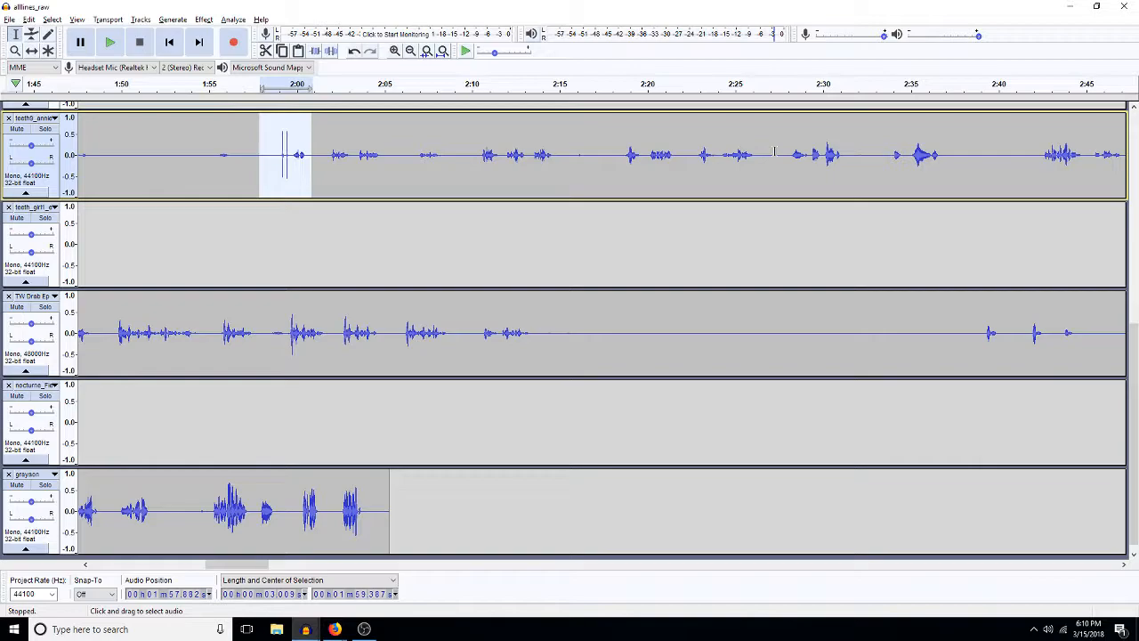
# Step: Reapply Pop Mute to the selected spikes with the -5 dB threshold and -1 dB mute level, and clear the selection
pyautogui.hotkey('ctrl', 'r')
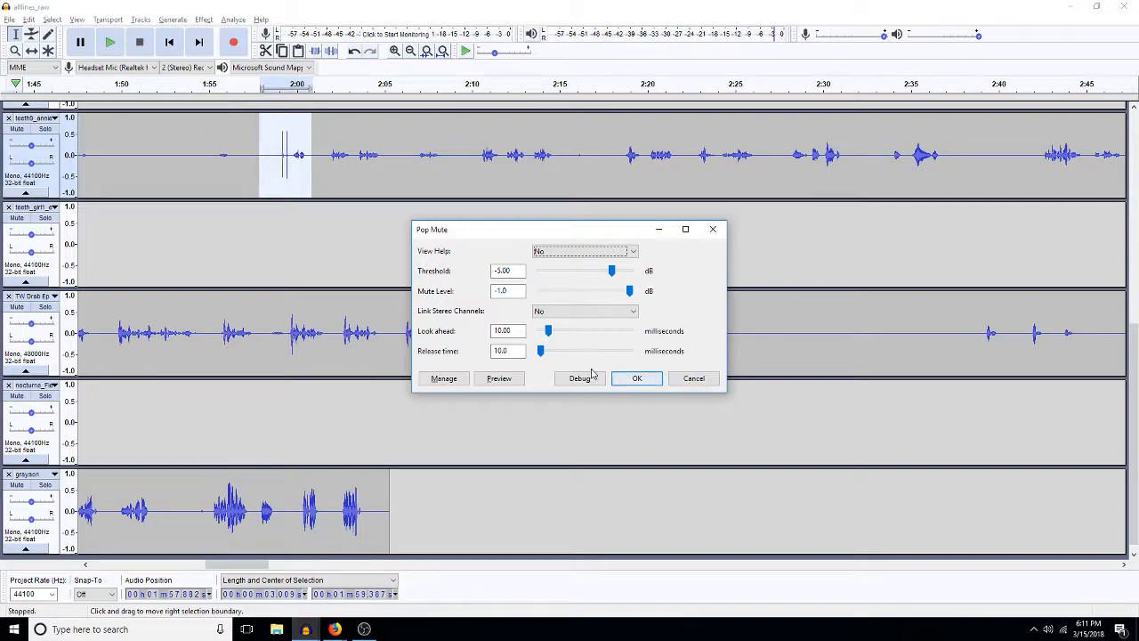
pyautogui.click(639, 380)
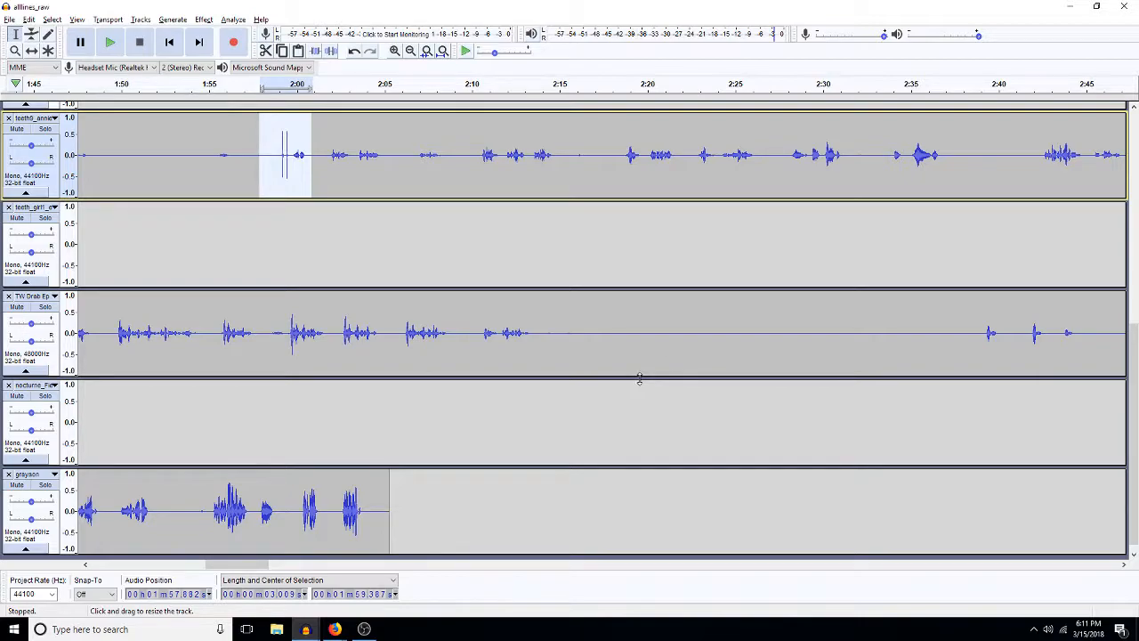
pyautogui.click(649, 316)
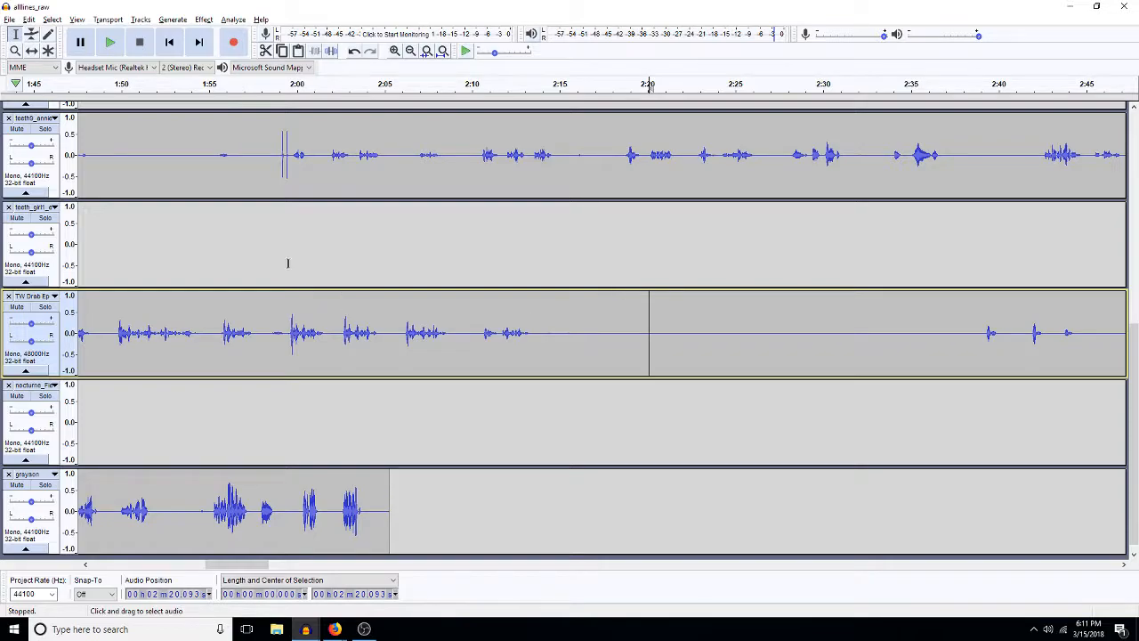
pyautogui.click(201, 20)
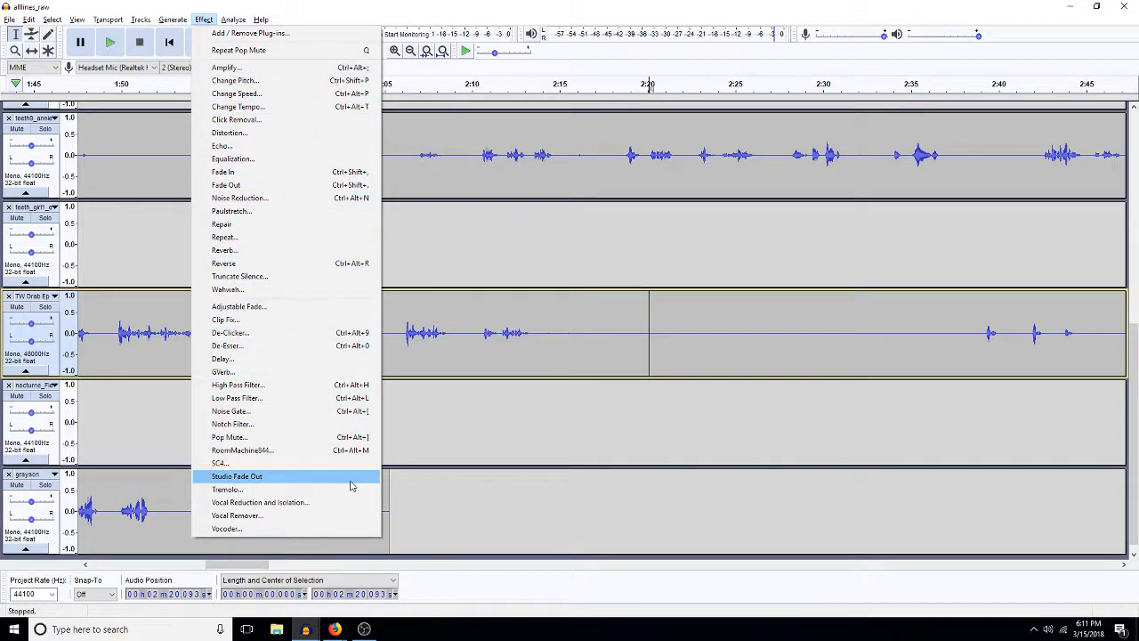
pyautogui.click(571, 342)
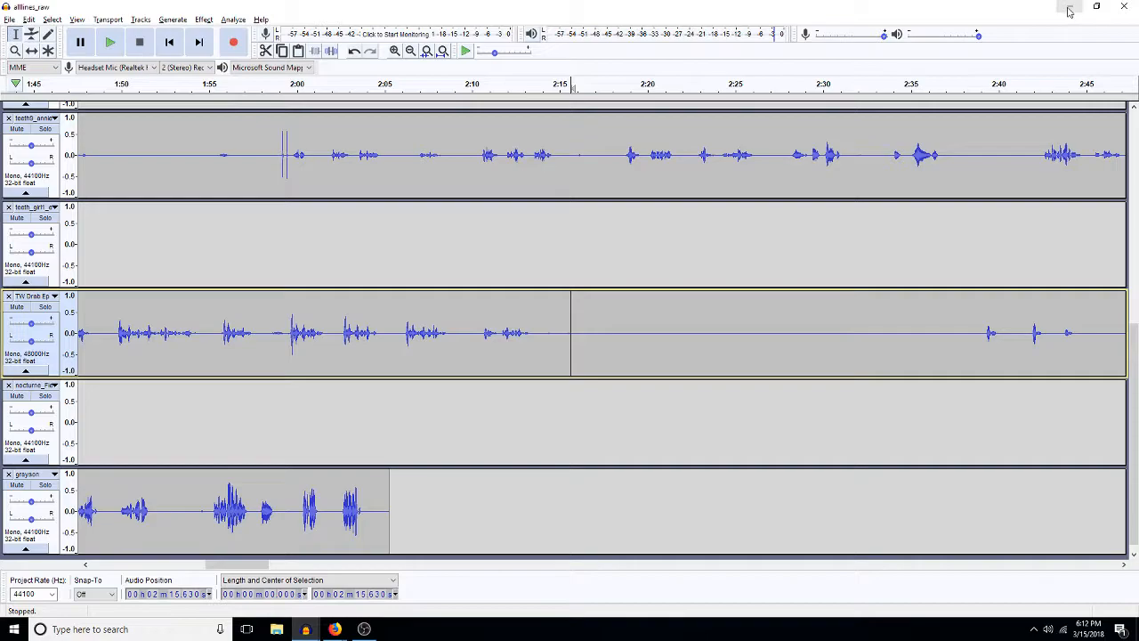
# Step: Switch to File Explorer and open the Plug-Ins folder inside Program Files (x86)\Audacity on the C: drive
pyautogui.click(276, 629)
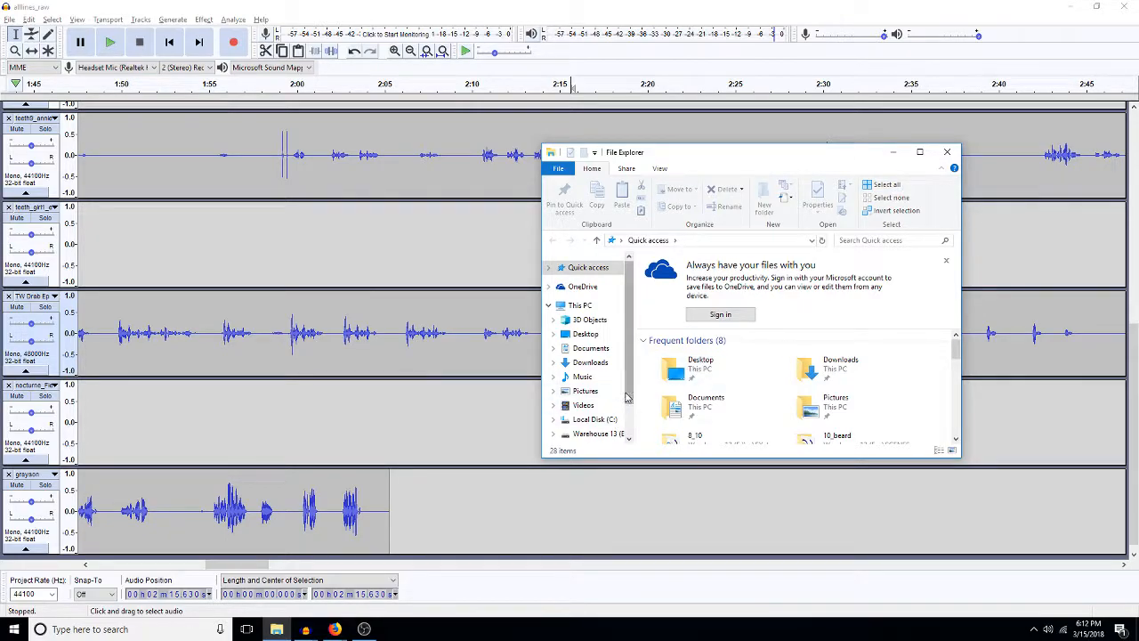
pyautogui.scroll(-1, 623, 427)
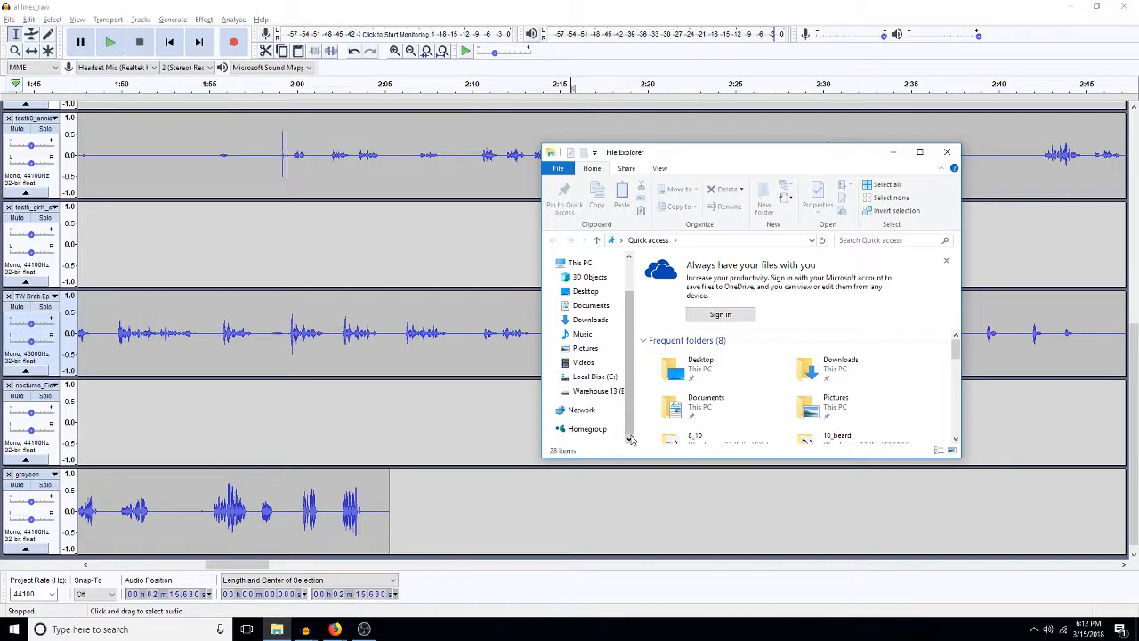
pyautogui.click(586, 377)
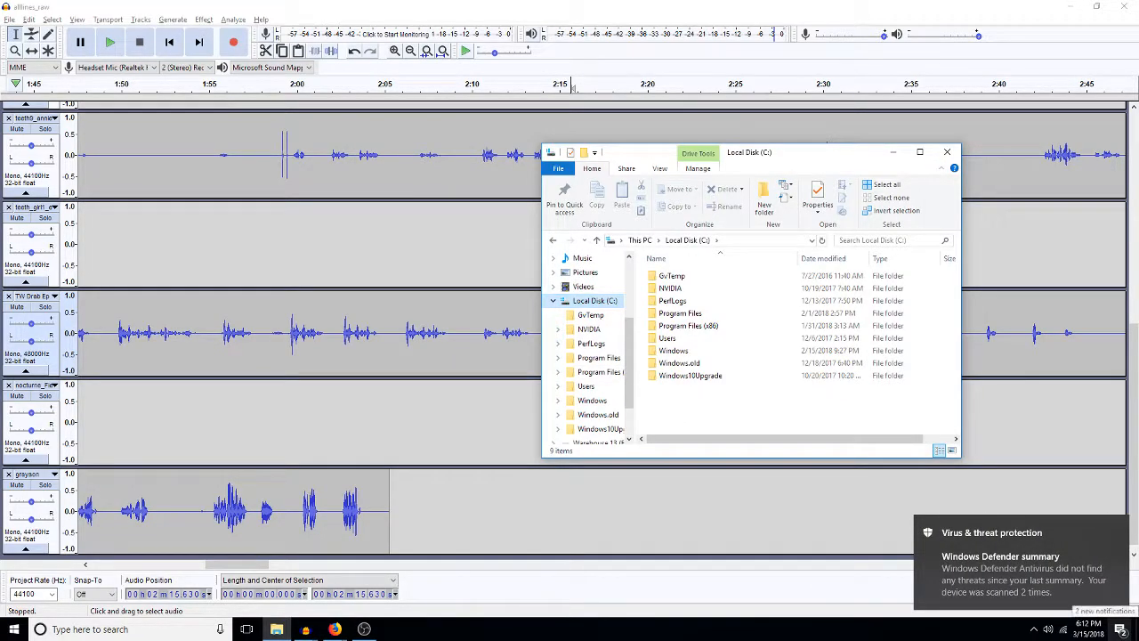
pyautogui.click(1119, 530)
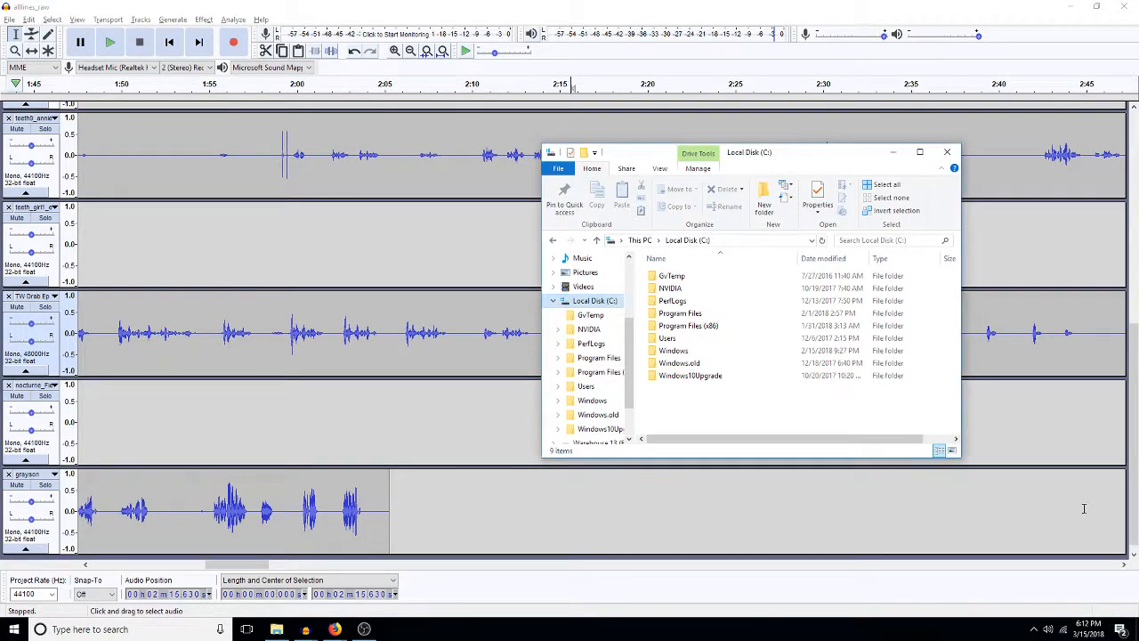
pyautogui.click(602, 372)
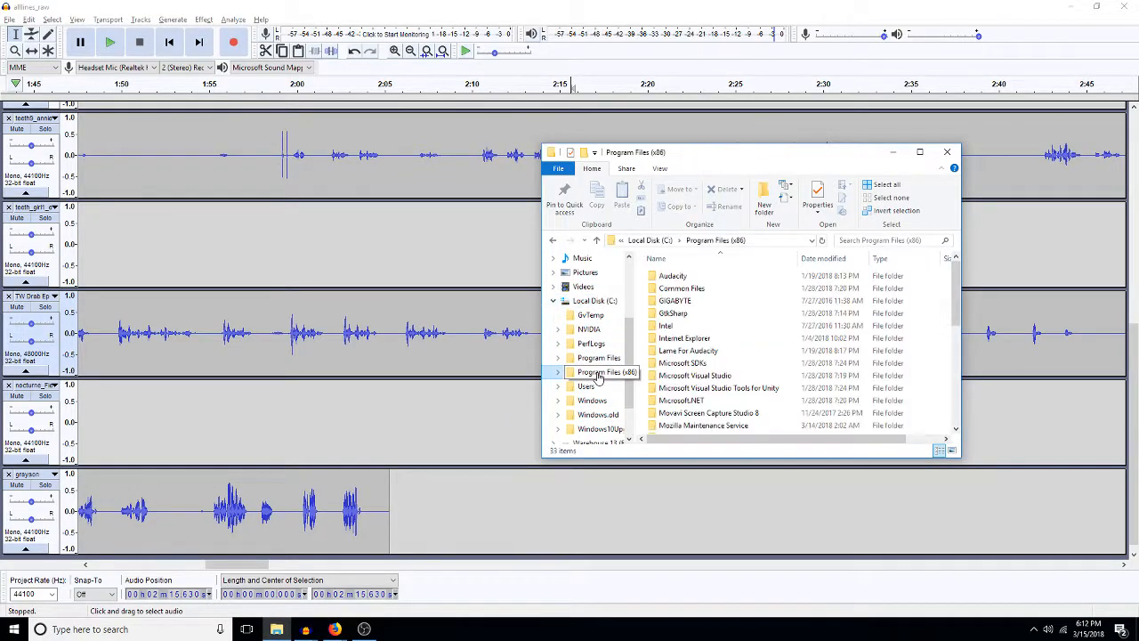
pyautogui.doubleClick(674, 277)
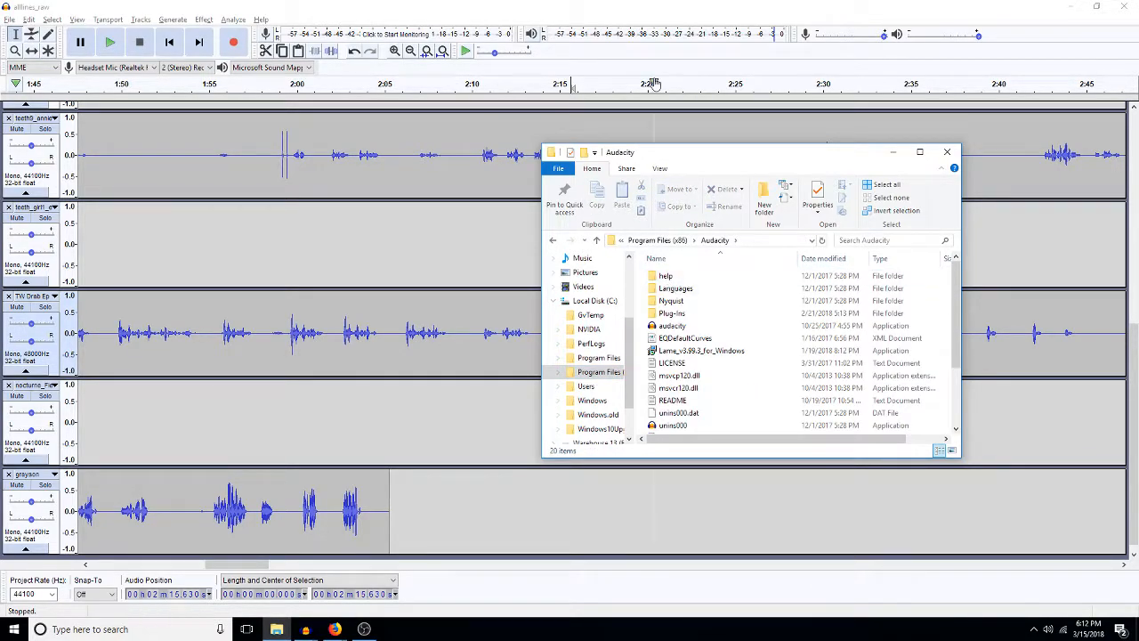
pyautogui.moveTo(707, 158); pyautogui.dragTo(352, 148)
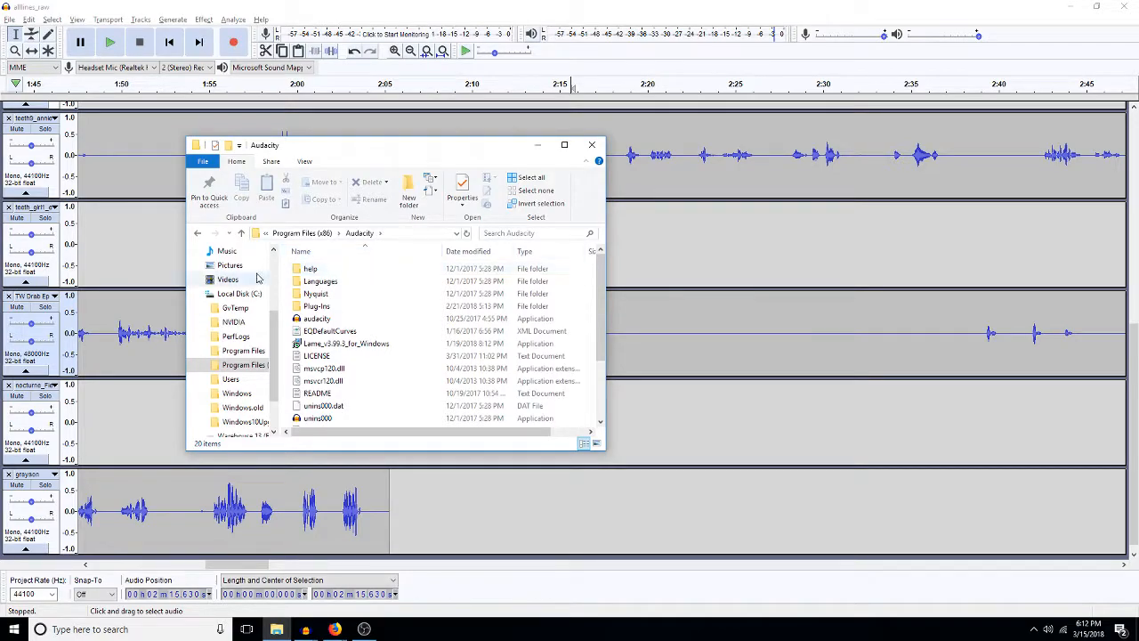
pyautogui.doubleClick(316, 306)
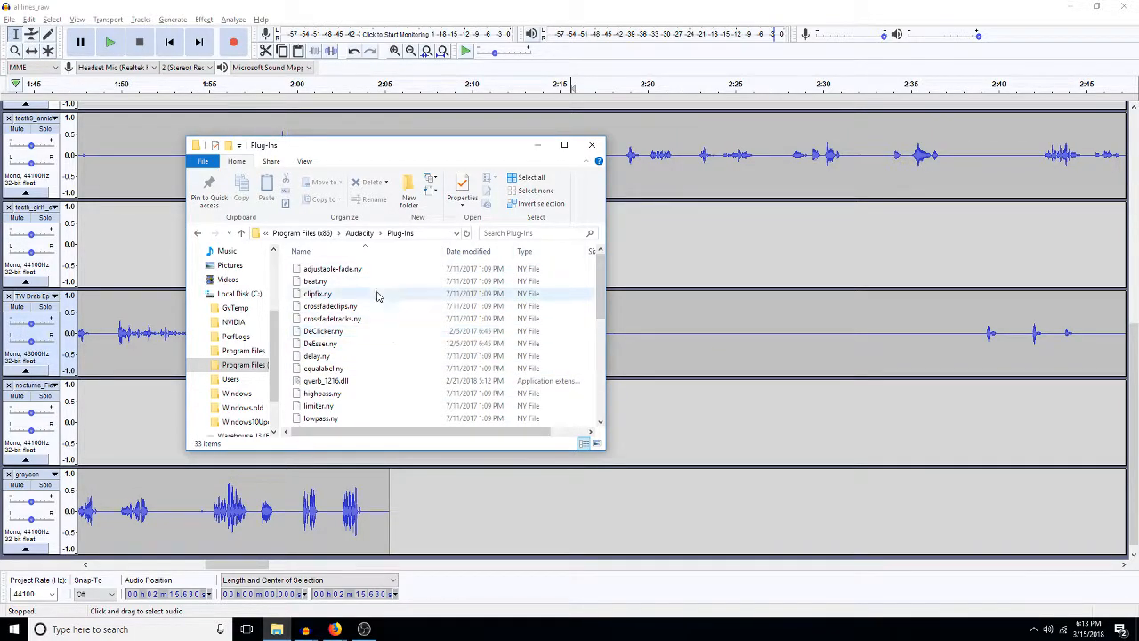
# Step: Look into the Nyquist folder of the Audacity installation and return to the parent folder
pyautogui.click(359, 233)
pyautogui.doubleClick(316, 294)
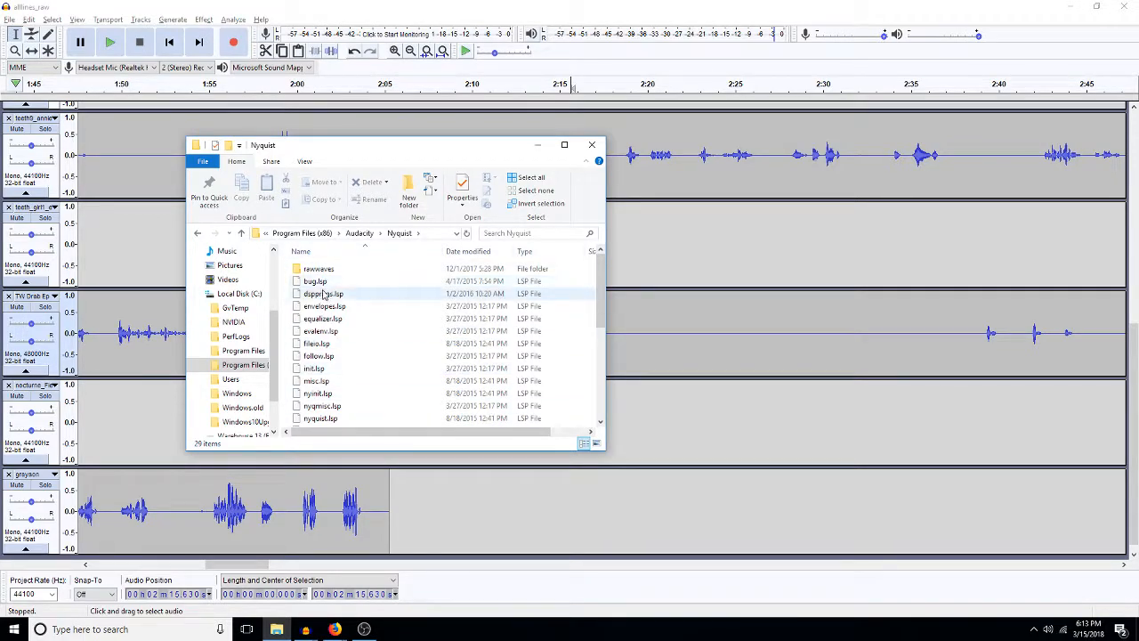
pyautogui.click(360, 233)
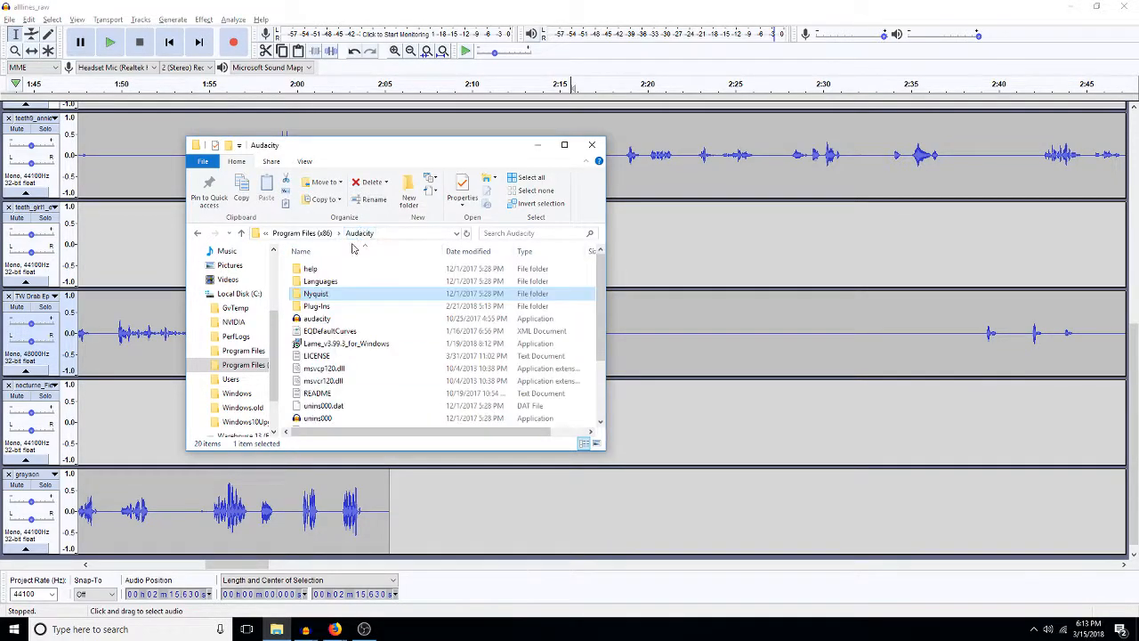
# Step: Browse the files in Audacity's Plug-Ins folder and close File Explorer
pyautogui.doubleClick(317, 306)
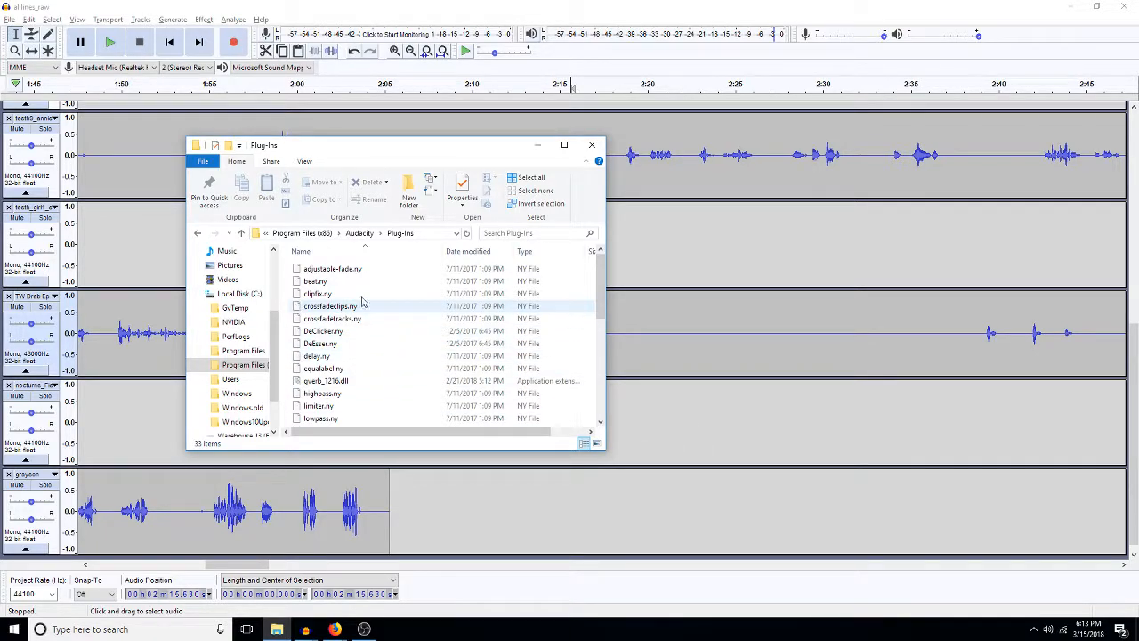
pyautogui.scroll(-7, 325, 385)
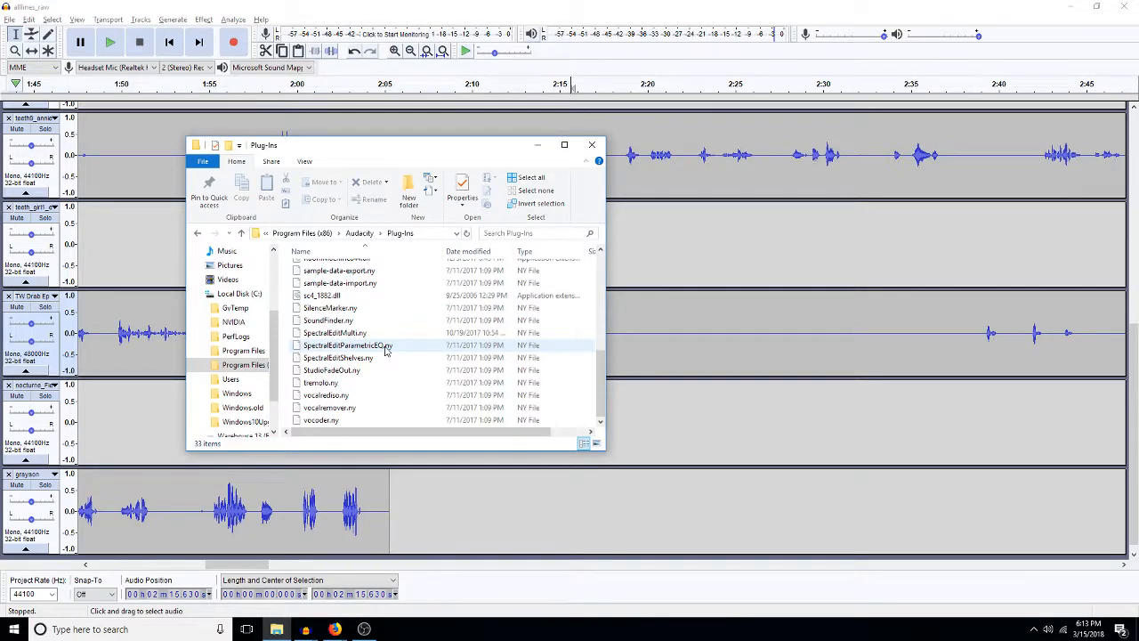
pyautogui.scroll(3, 337, 308)
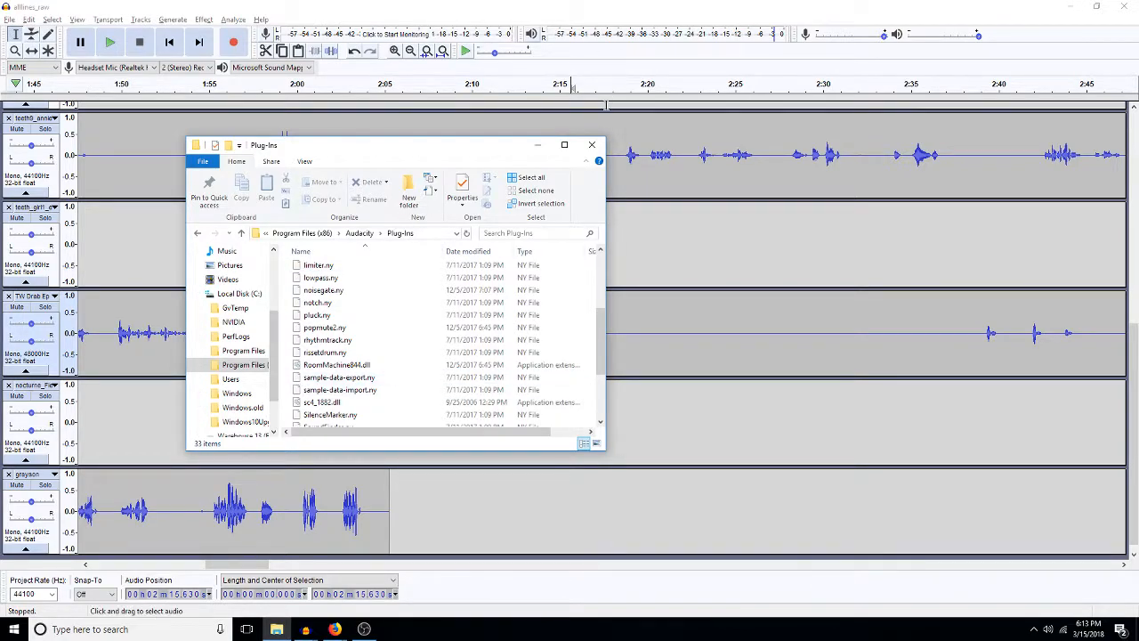
pyautogui.click(592, 145)
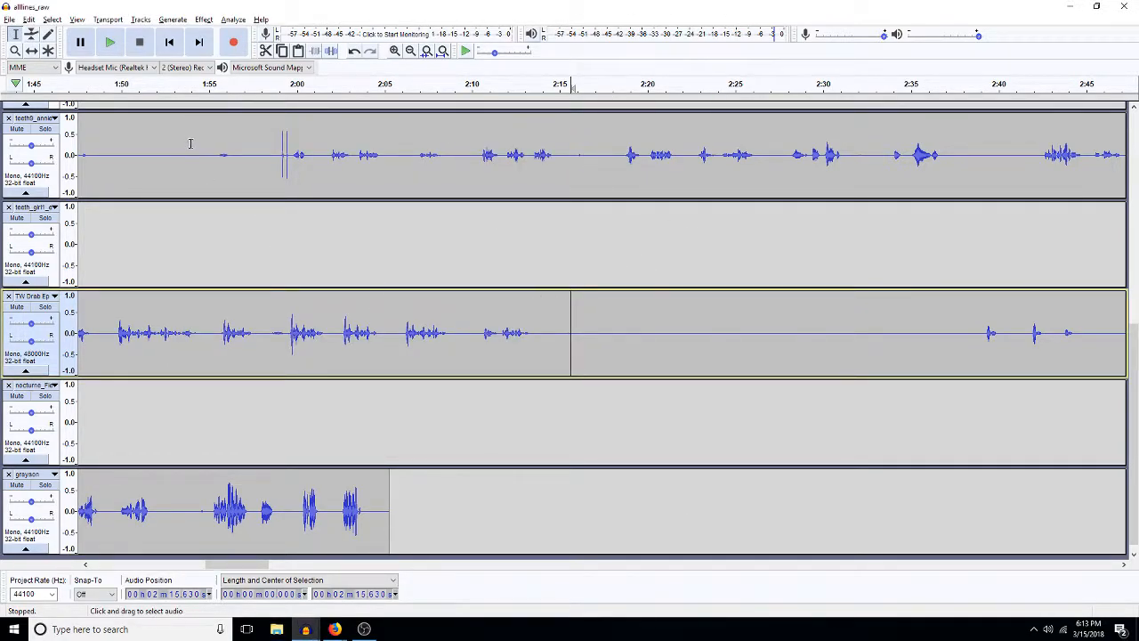
# Step: Review the installed effects and their enabled states in the Plug-in Manager and accept the list
pyautogui.click(203, 19)
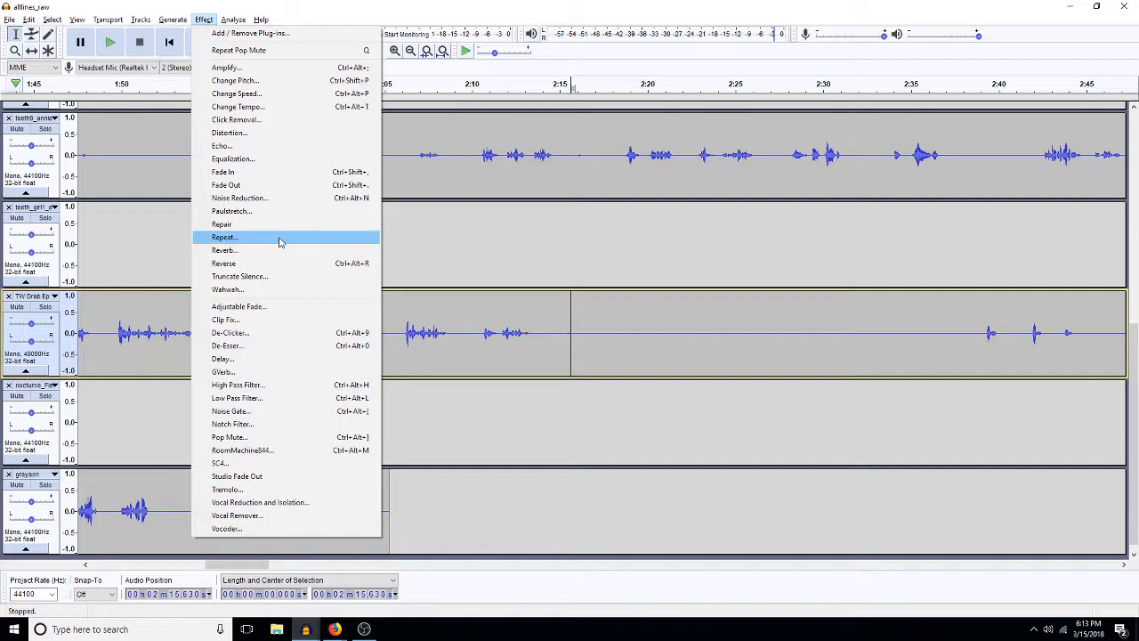
pyautogui.click(243, 36)
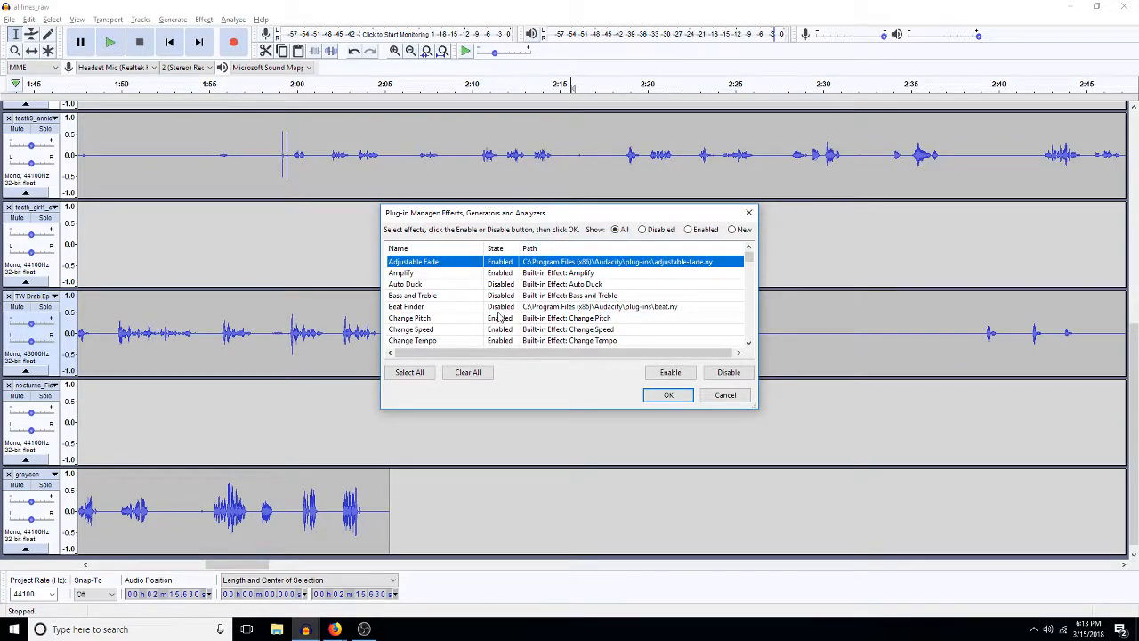
pyautogui.moveTo(750, 257); pyautogui.dragTo(750, 338)
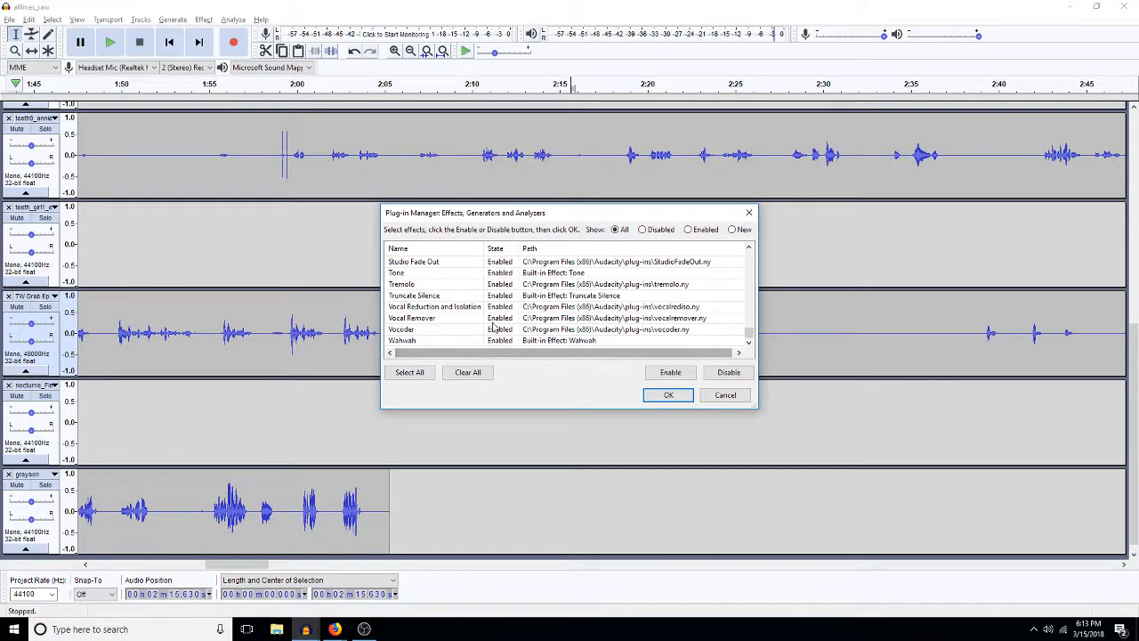
pyautogui.click(666, 395)
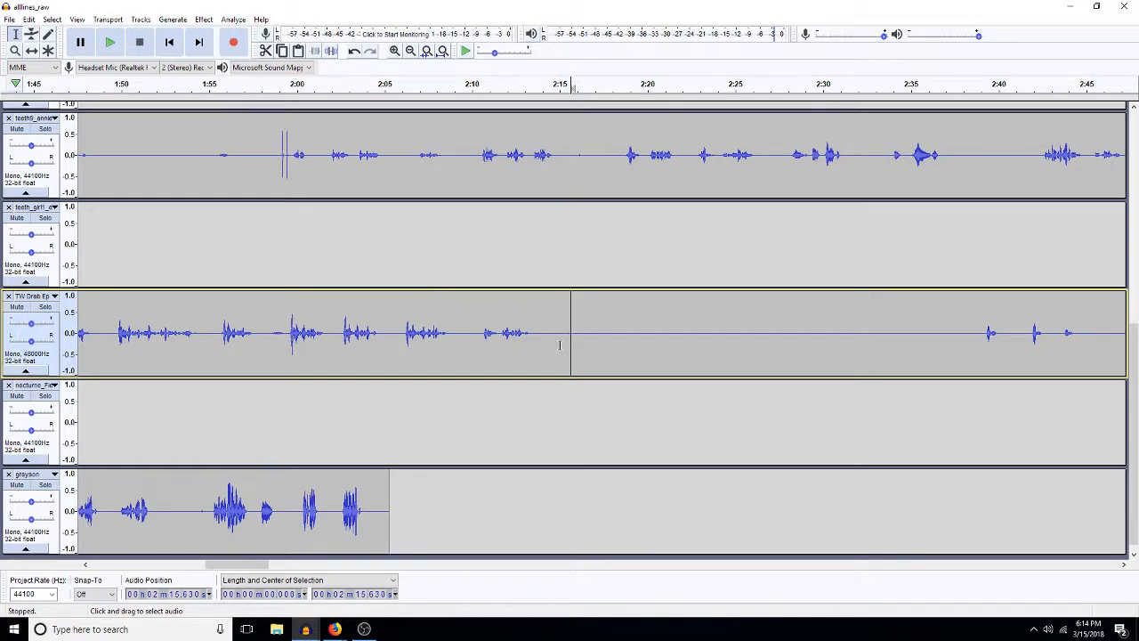
# Step: Reapply Pop Mute to the entire Girl 3 track
pyautogui.scroll(10, 560, 346)
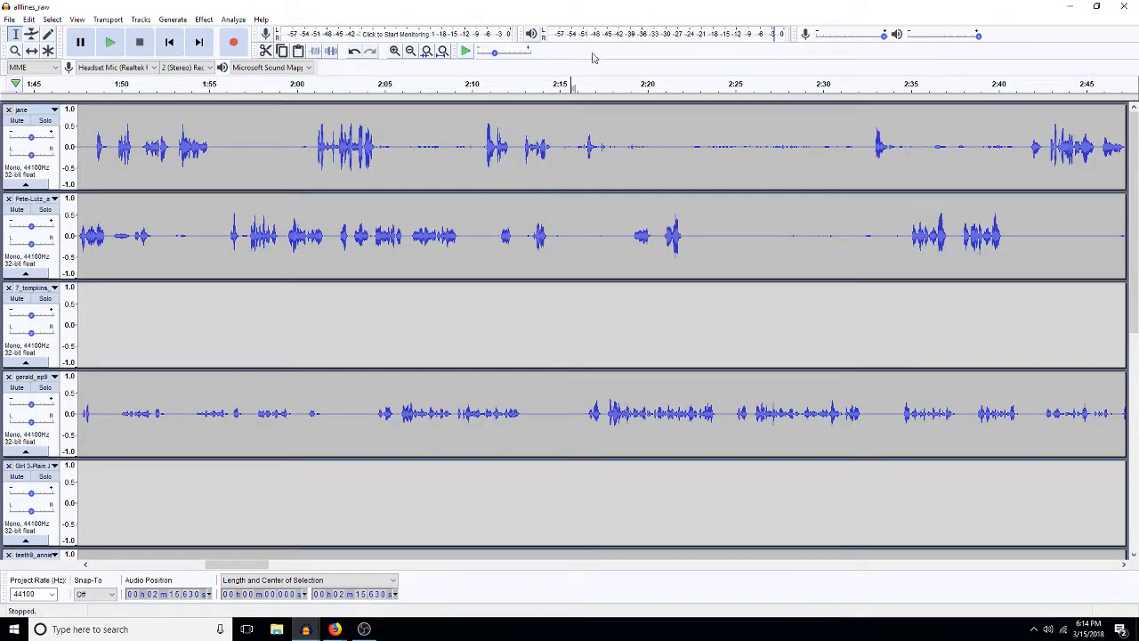
pyautogui.click(442, 51)
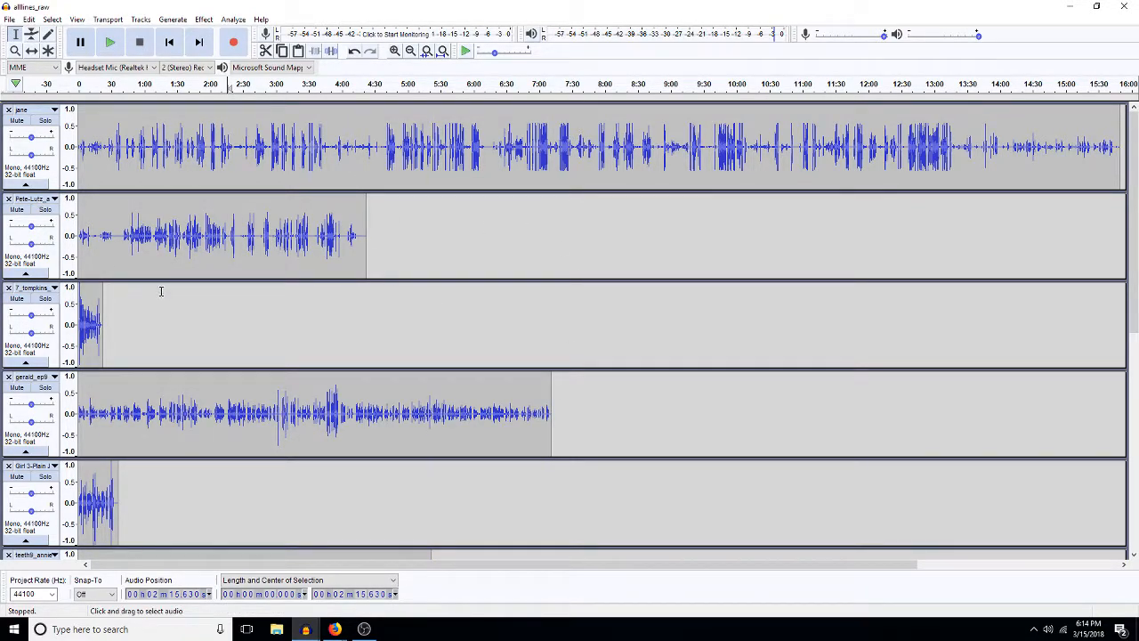
pyautogui.doubleClick(112, 494)
pyautogui.hotkey('ctrl', 'r')
pyautogui.press('Return')
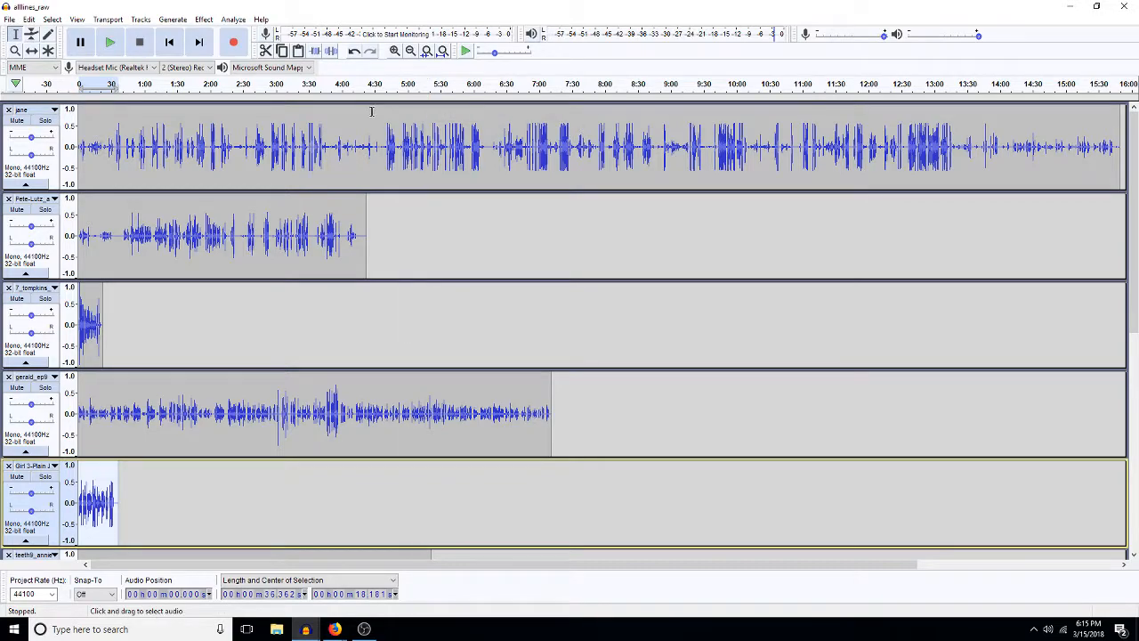
# Step: Examine the loud peaks of the jane track around 7:00 to 8:00, especially the phrase between about 7:22 and 7:28
pyautogui.moveTo(539, 146); pyautogui.dragTo(611, 143)
pyautogui.hotkey('ctrl', 'e')
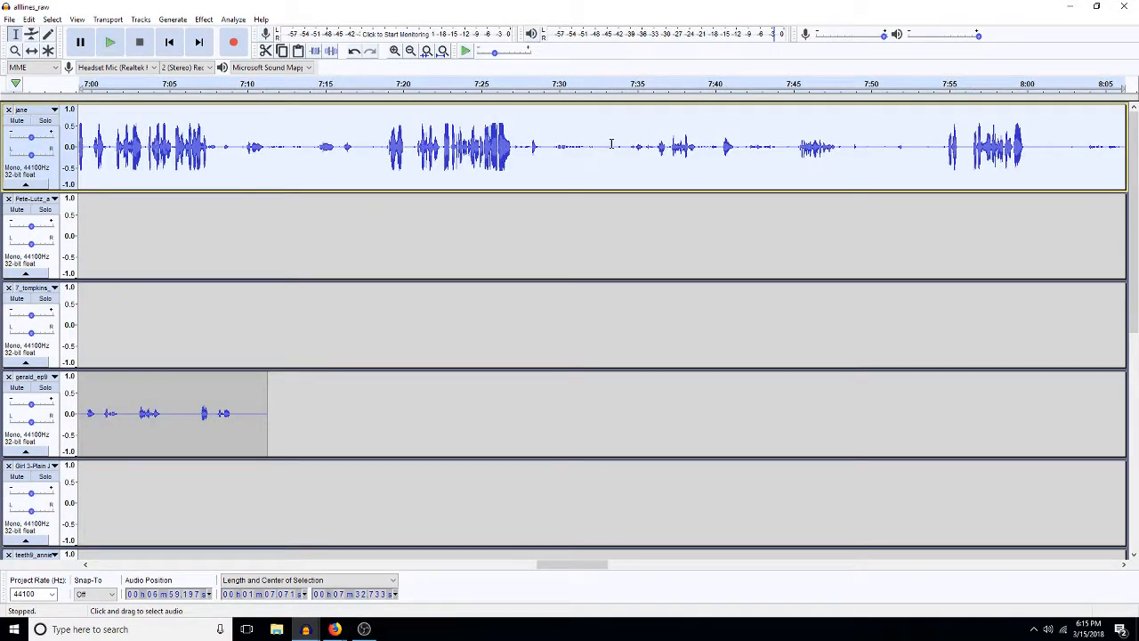
pyautogui.moveTo(530, 156); pyautogui.dragTo(440, 156)
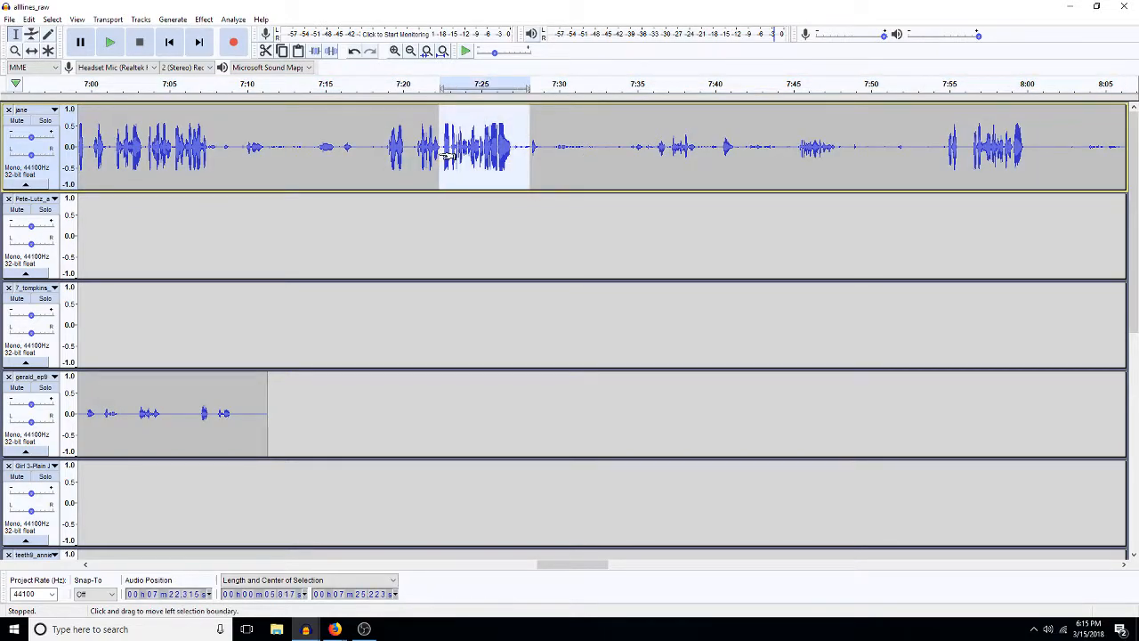
pyautogui.press('space')
pyautogui.hotkey('ctrl', 'e')
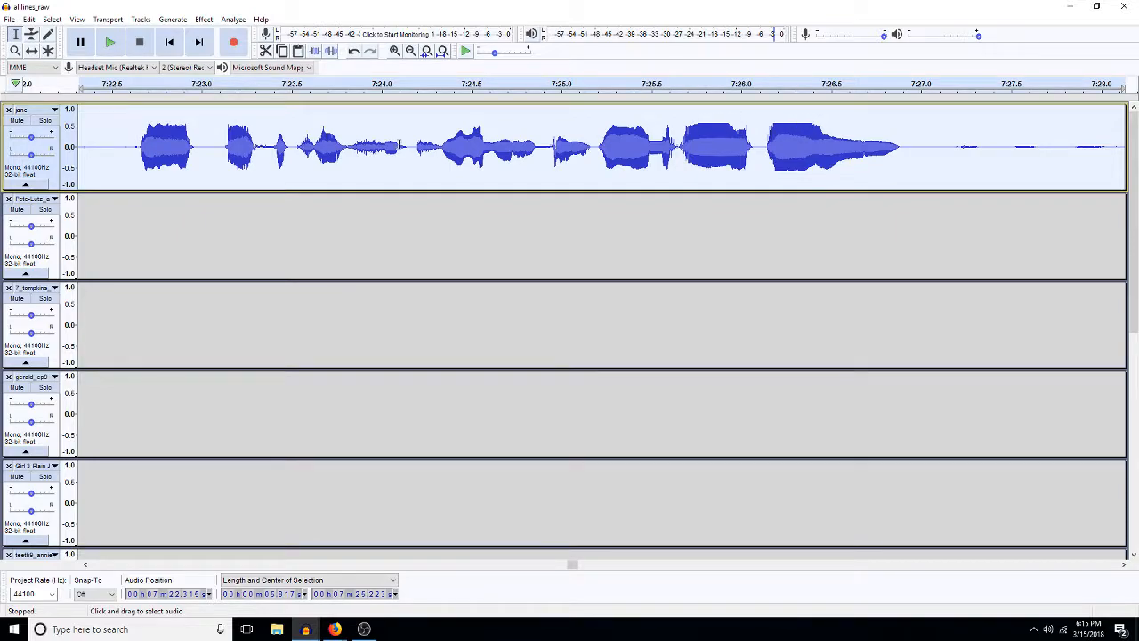
pyautogui.click(410, 51)
pyautogui.click(410, 51)
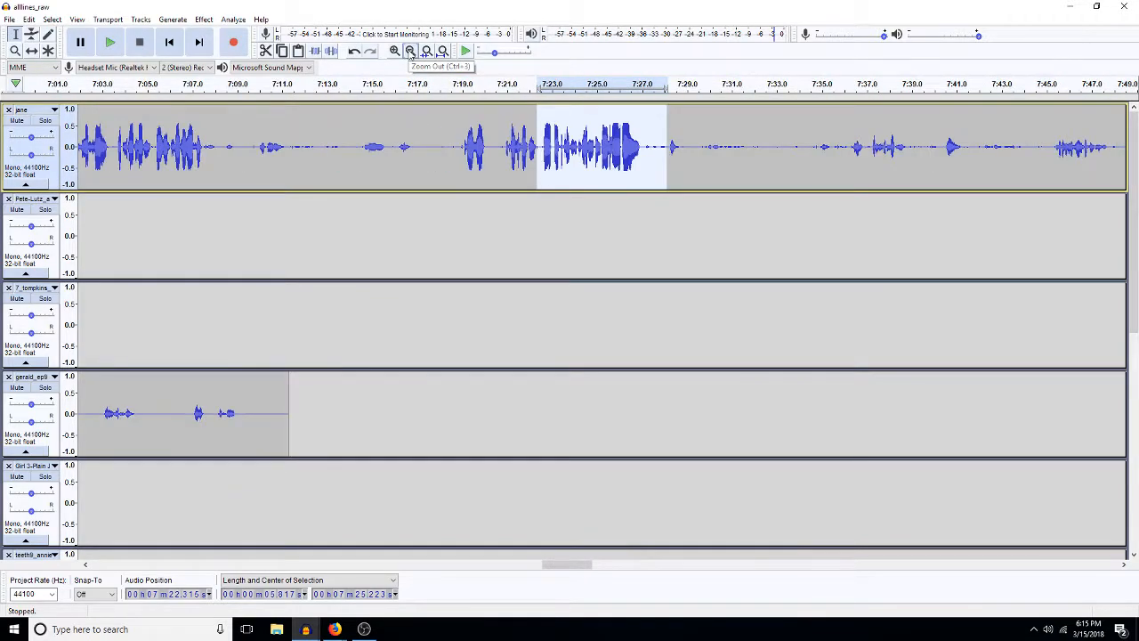
pyautogui.click(410, 50)
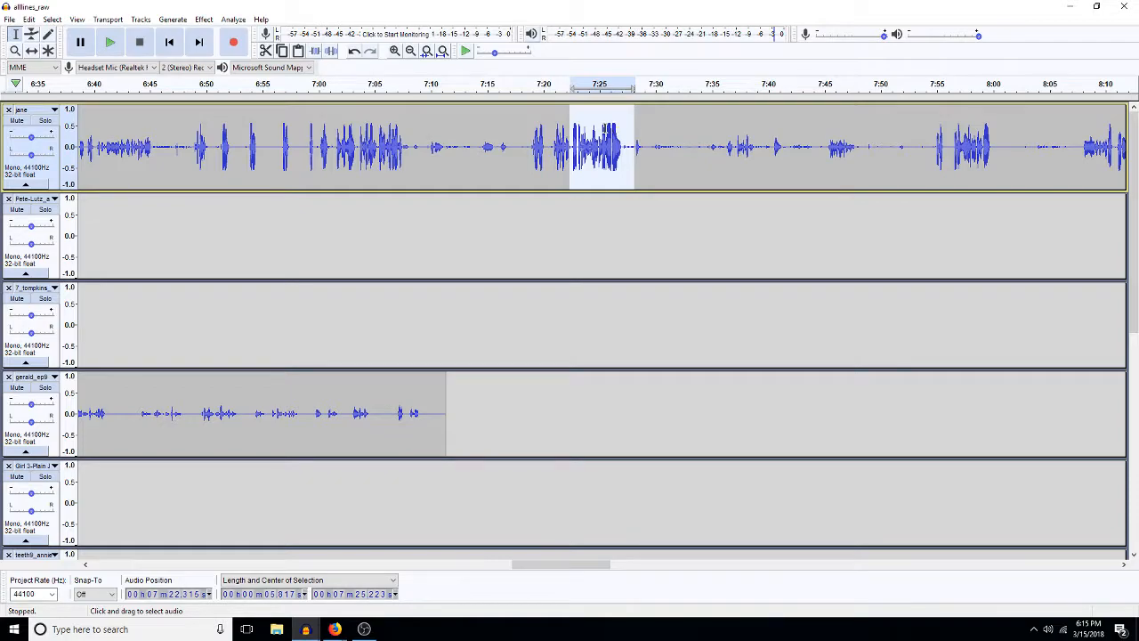
pyautogui.click(533, 157)
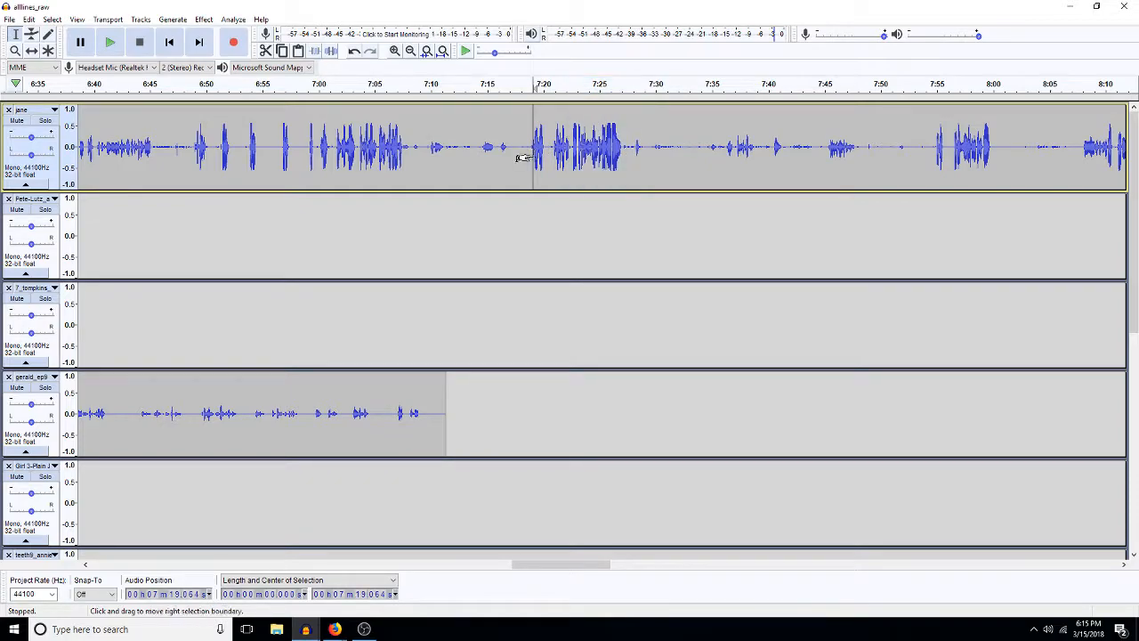
pyautogui.click(526, 155)
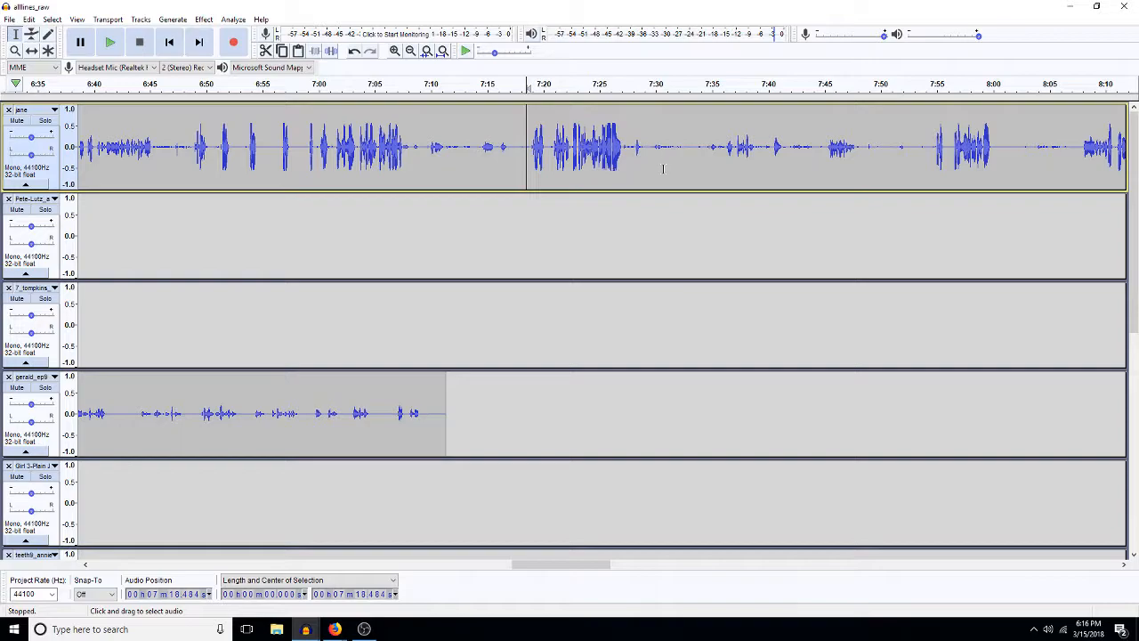
pyautogui.click(608, 158)
pyautogui.scroll(-5, 488, 402)
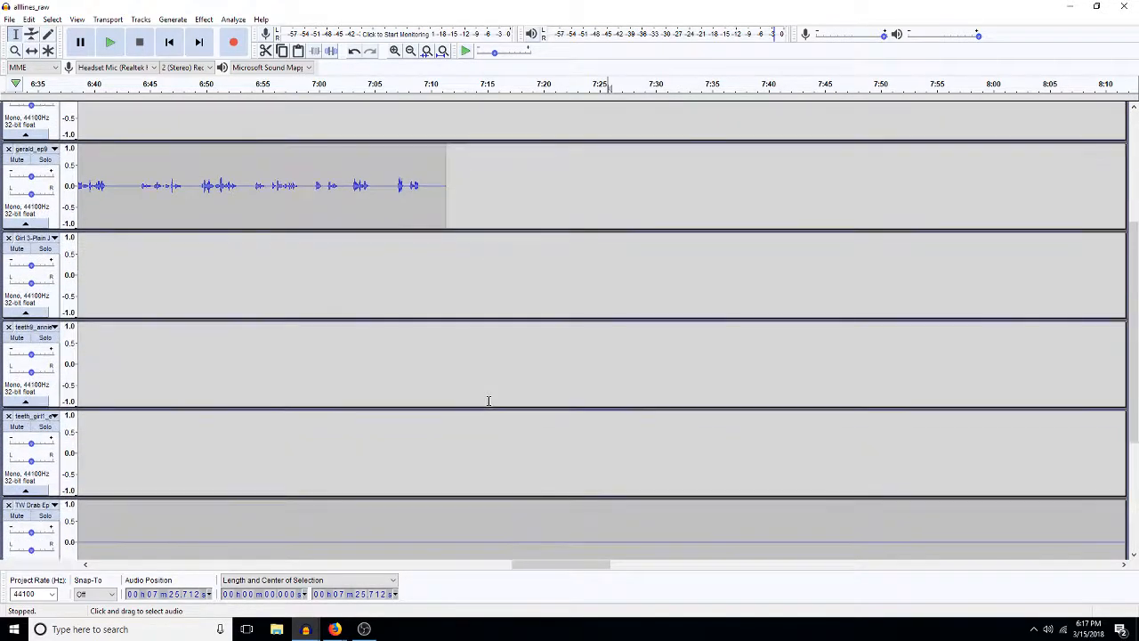
# Step: Highlight the gerald_ep9 track from about 4:12 to its end for a level comparison and clear the selection
pyautogui.click(444, 51)
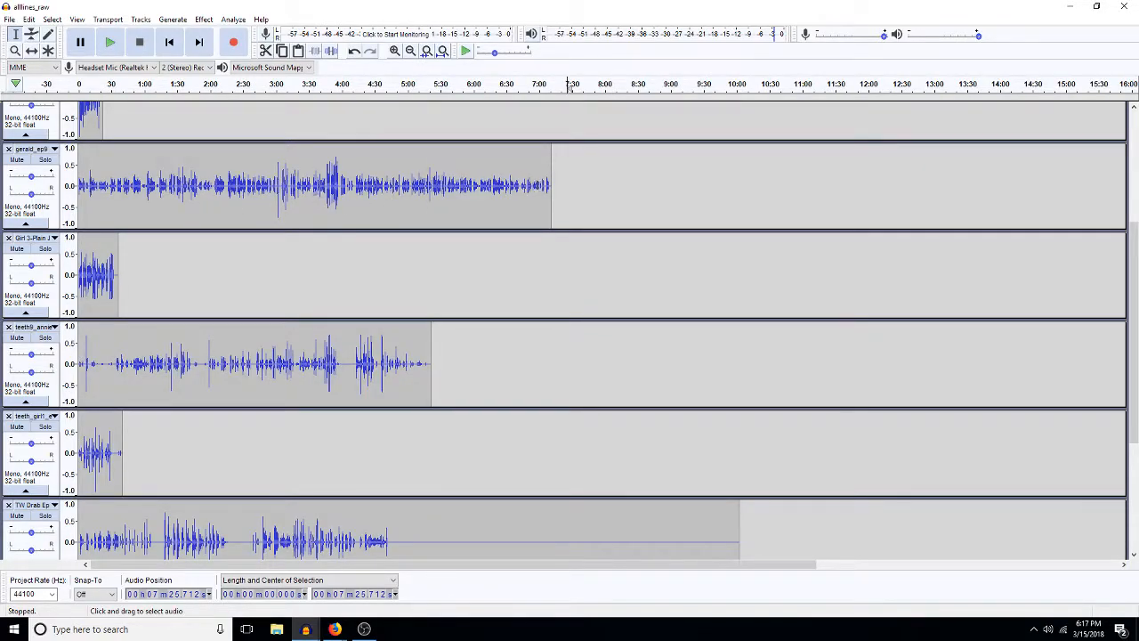
pyautogui.click(356, 185)
pyautogui.moveTo(356, 186); pyautogui.dragTo(570, 185)
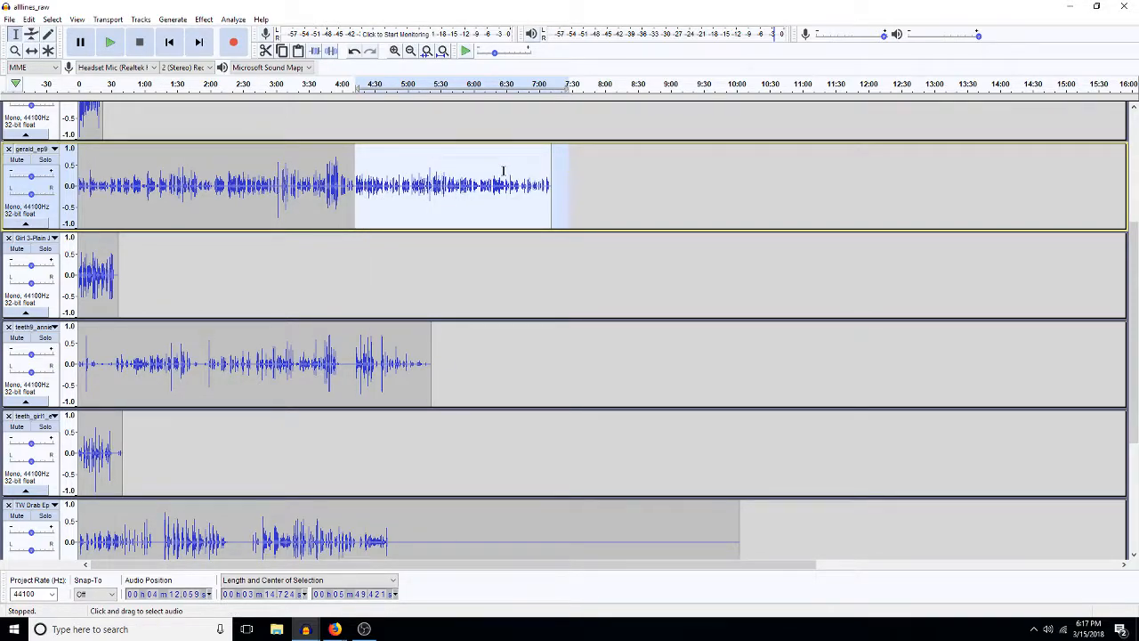
pyautogui.scroll(3, 428, 191)
pyautogui.click(455, 189)
pyautogui.scroll(2, 447, 190)
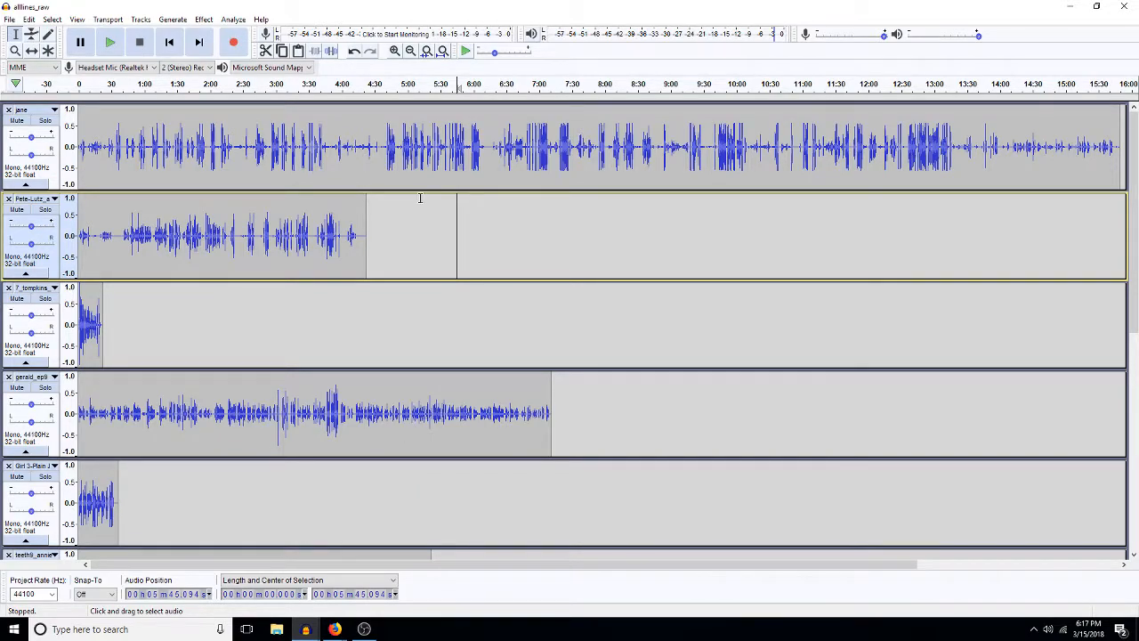
# Step: Try an amplification of -20 dB on the whole jane track with Amplify and cancel the effect
pyautogui.click(425, 165)
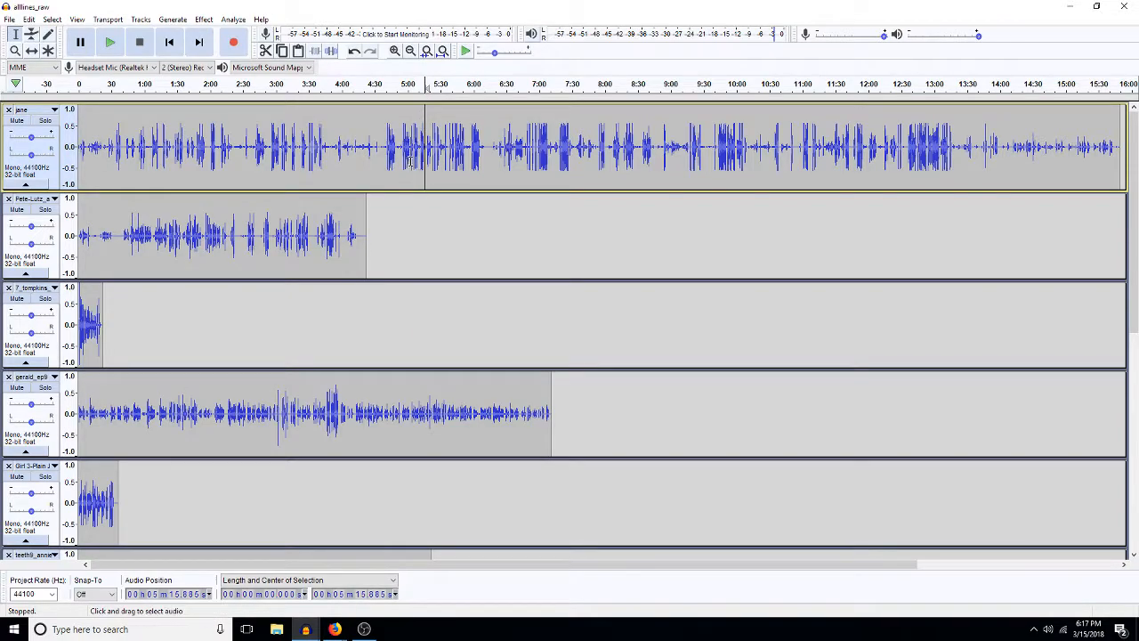
pyautogui.doubleClick(417, 149)
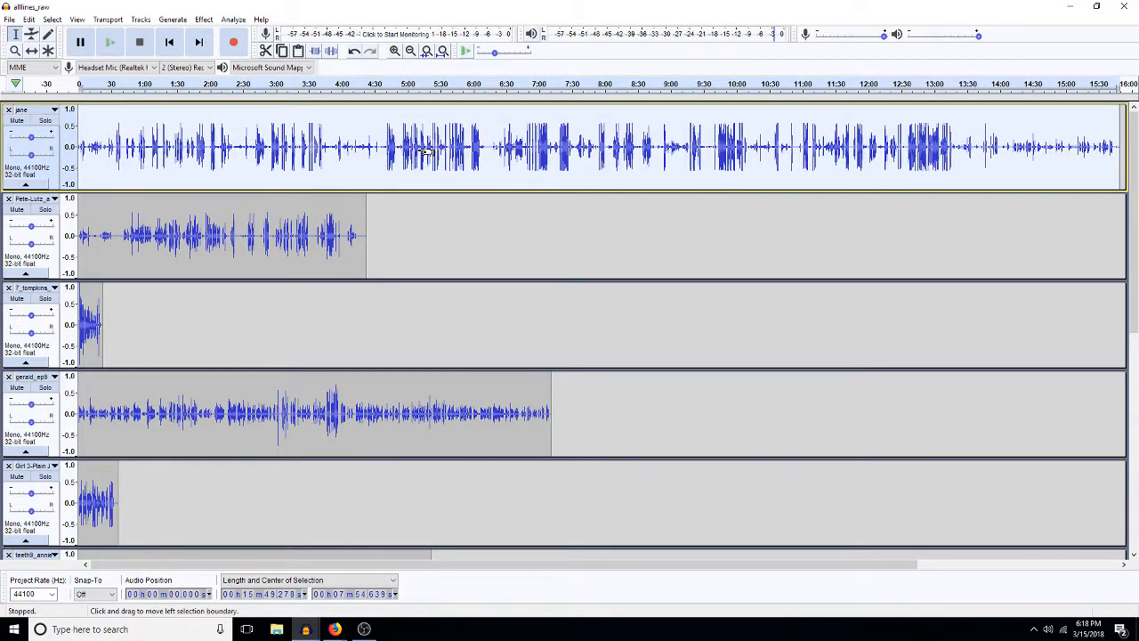
pyautogui.press('a')
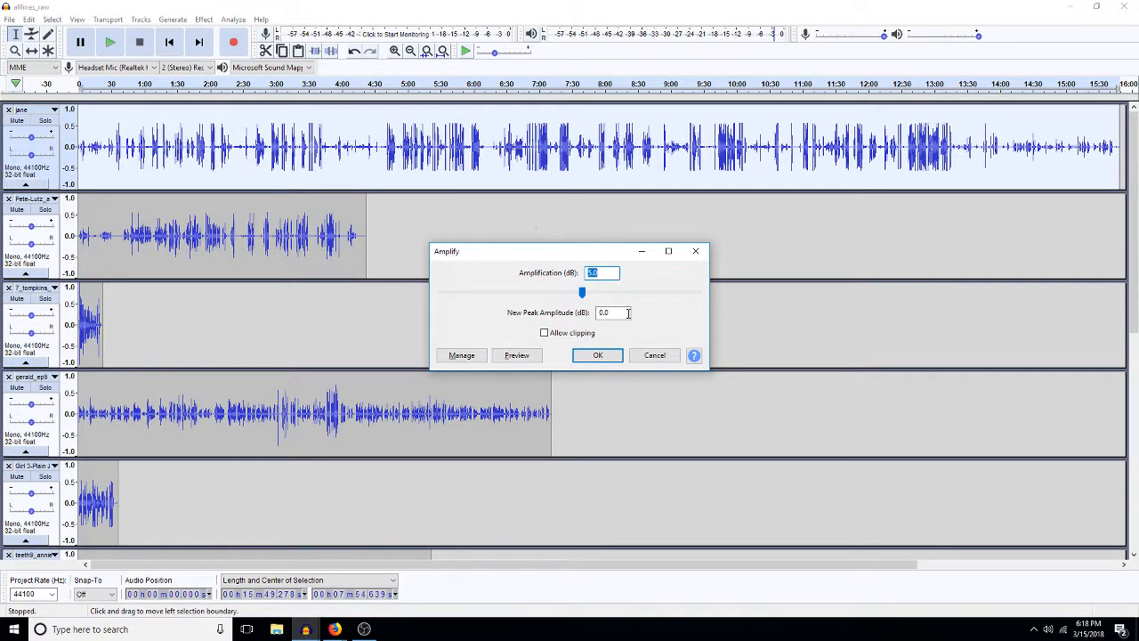
pyautogui.click(604, 276)
pyautogui.press('BackSpace')
pyautogui.press('BackSpace')
pyautogui.press('BackSpace')
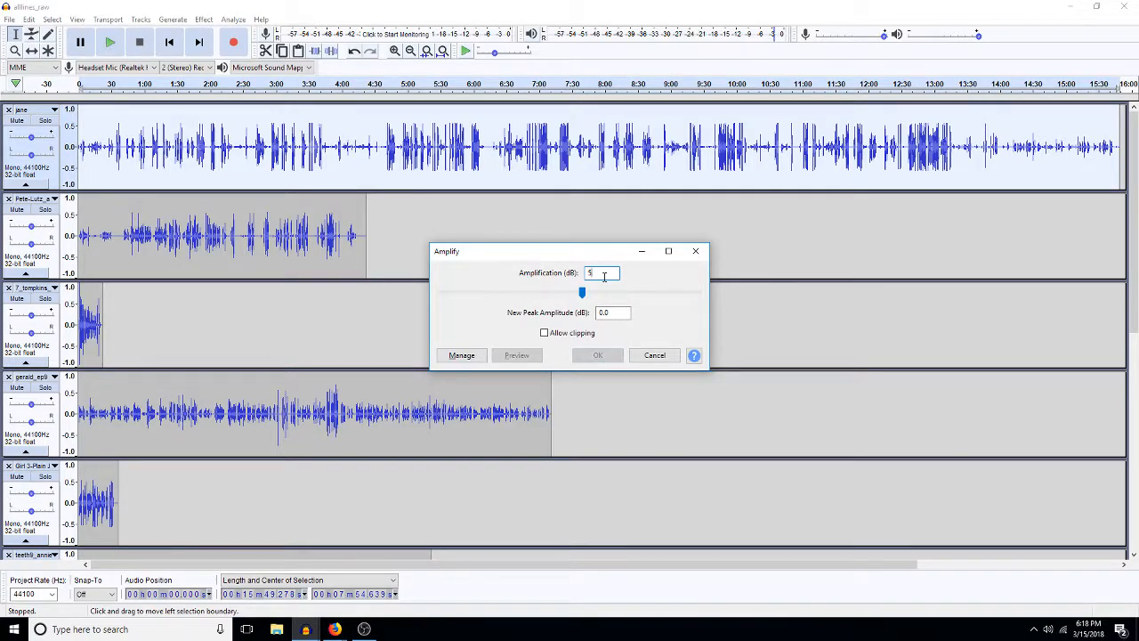
pyautogui.write('-20')
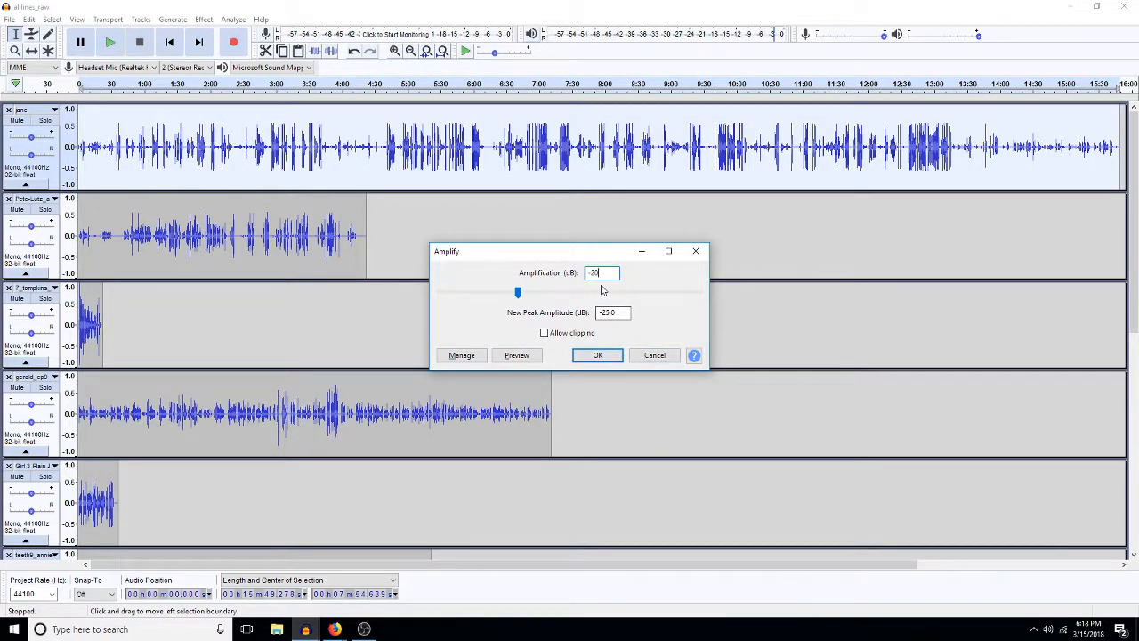
pyautogui.click(653, 355)
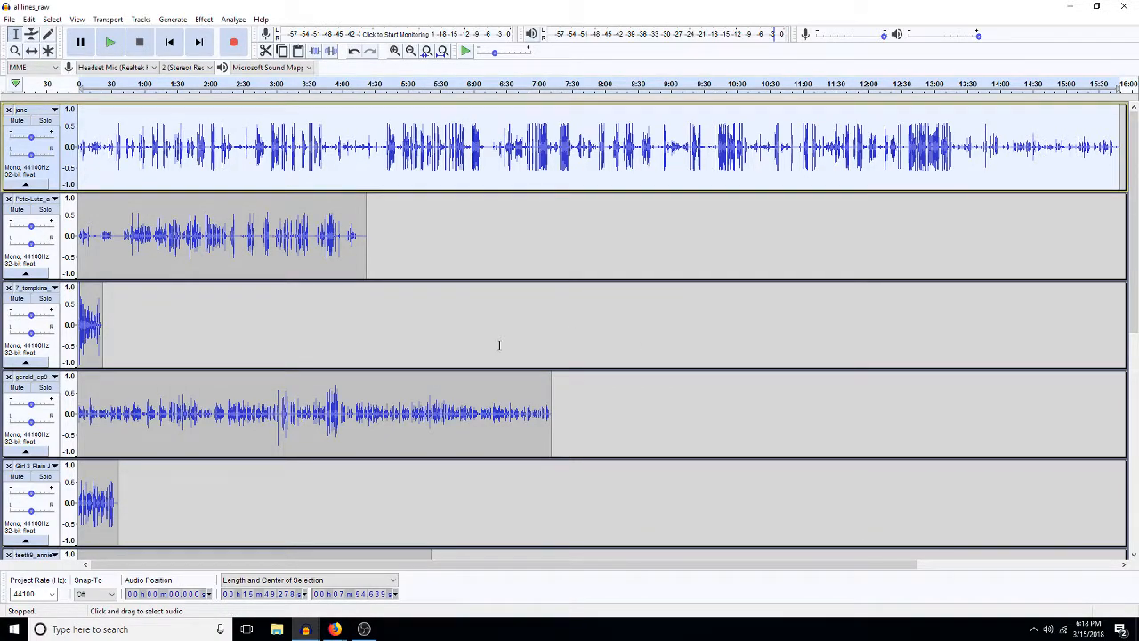
# Step: Start opening an audio file and go to the FXetc folder inside 9TeethWithin
pyautogui.scroll(-1, 498, 347)
pyautogui.click(10, 20)
pyautogui.click(30, 46)
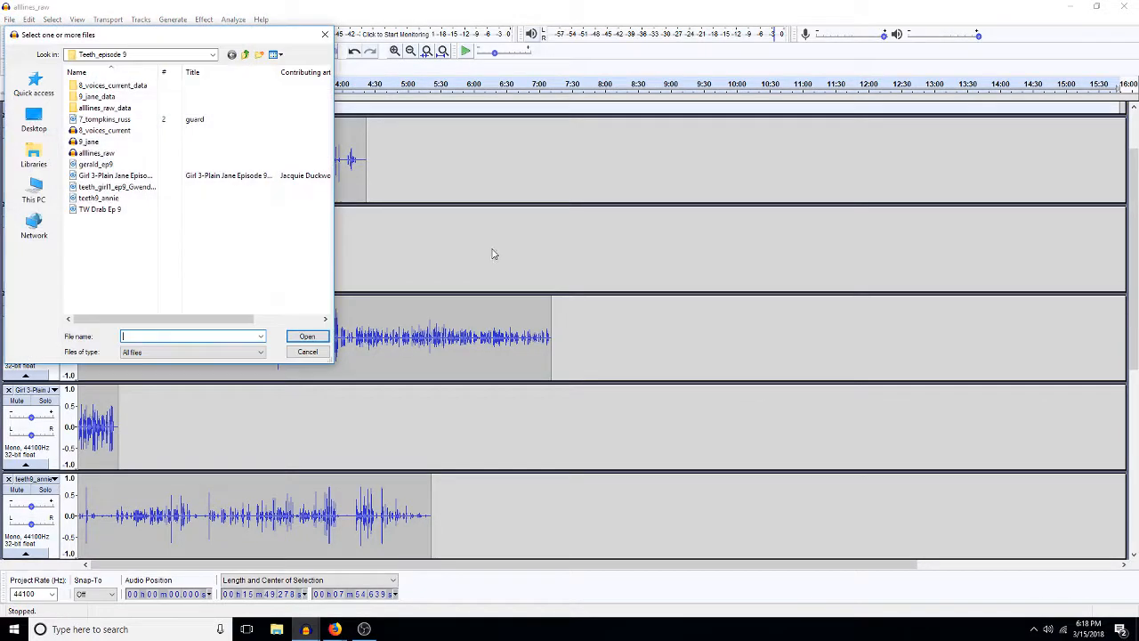
pyautogui.click(245, 54)
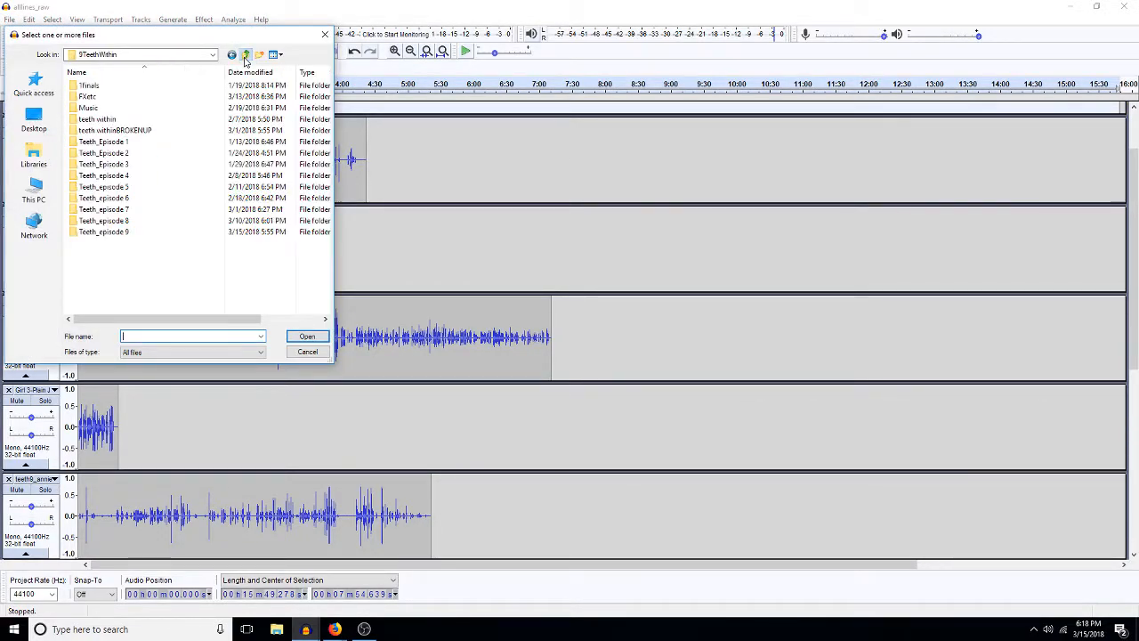
pyautogui.click(85, 98)
pyautogui.doubleClick(86, 98)
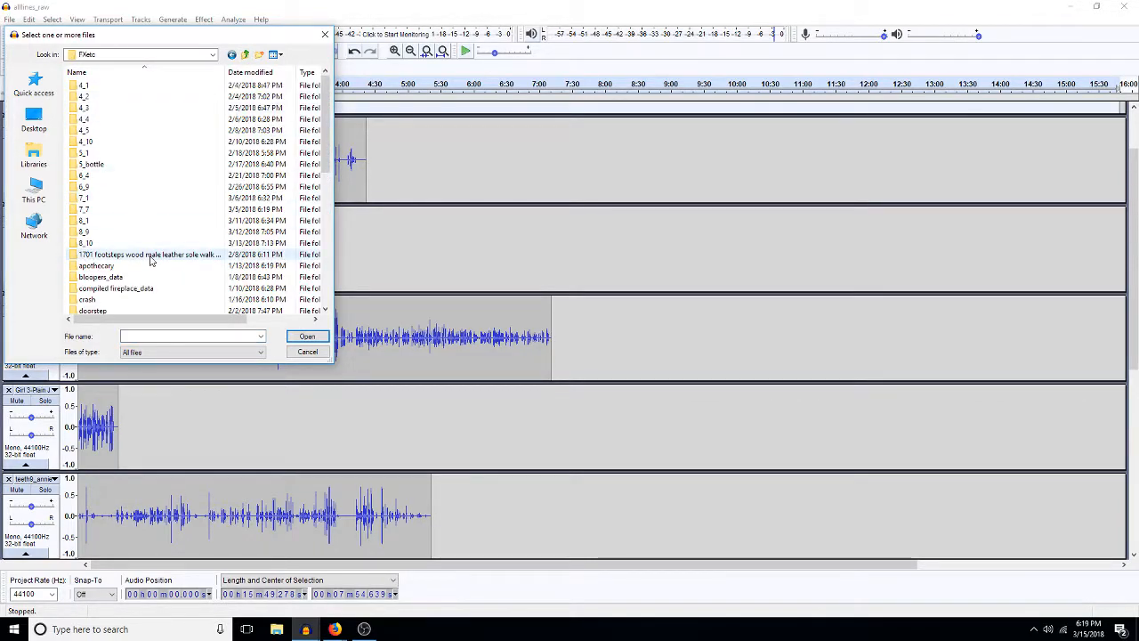
# Step: Browse the sound files in FXetc, look into the apothecary folder and return to FXetc
pyautogui.scroll(-5, 149, 256)
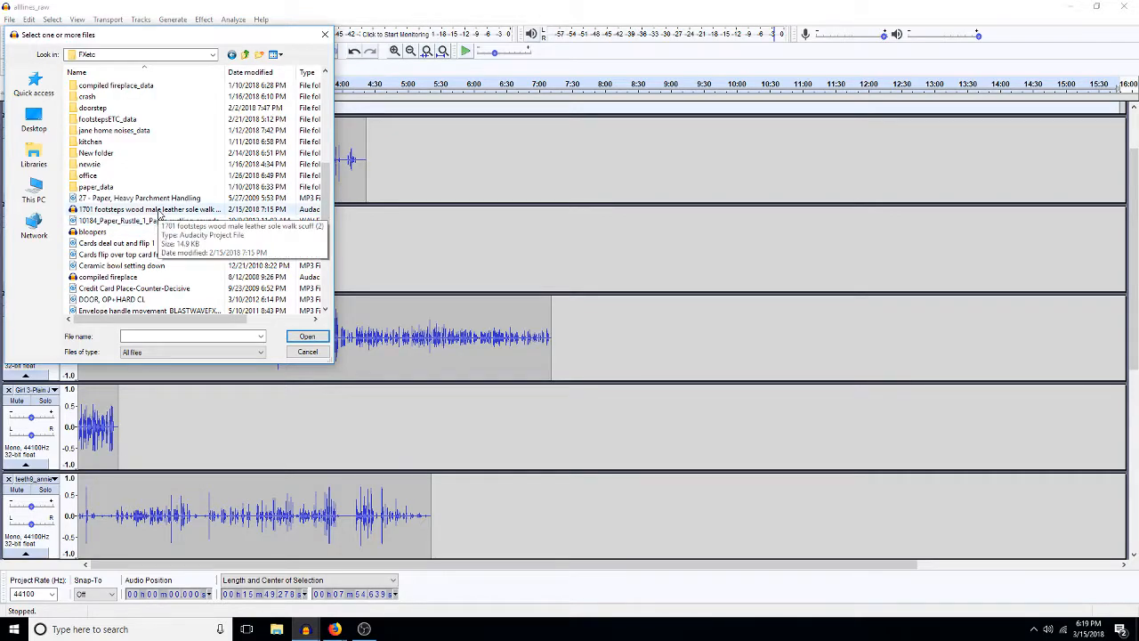
pyautogui.scroll(-3, 160, 214)
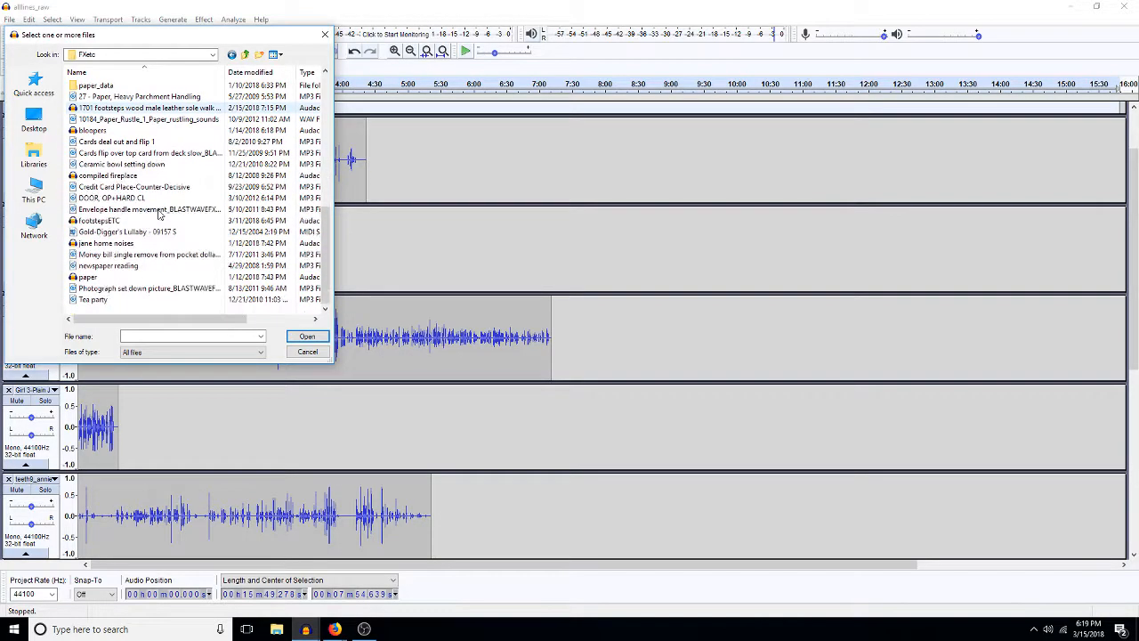
pyautogui.scroll(6, 160, 214)
pyautogui.scroll(3, 158, 213)
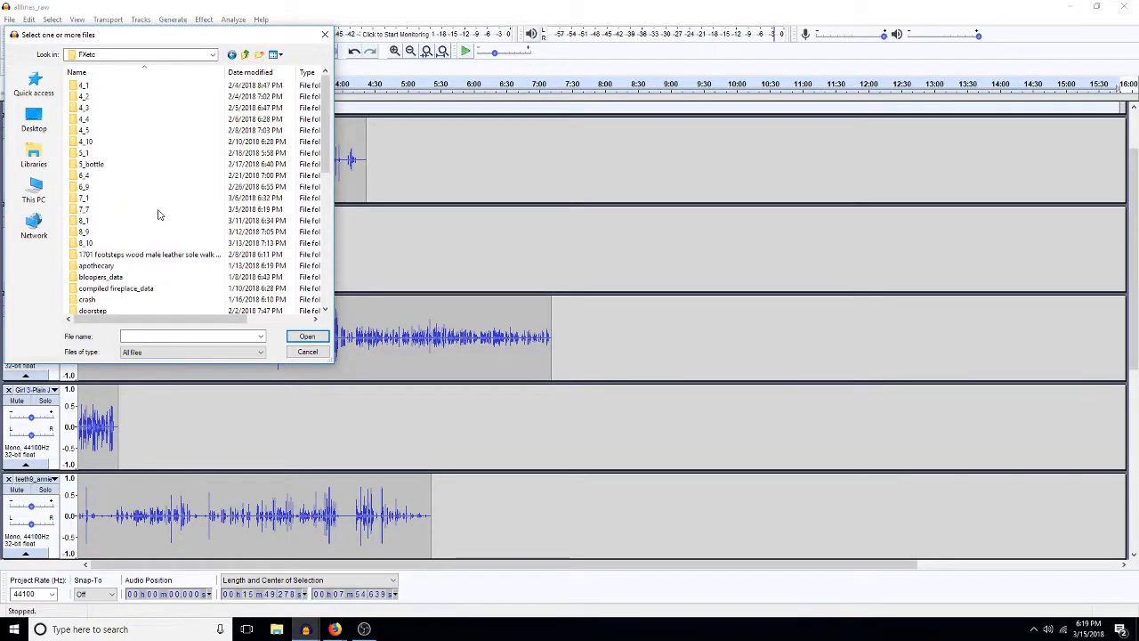
pyautogui.doubleClick(98, 266)
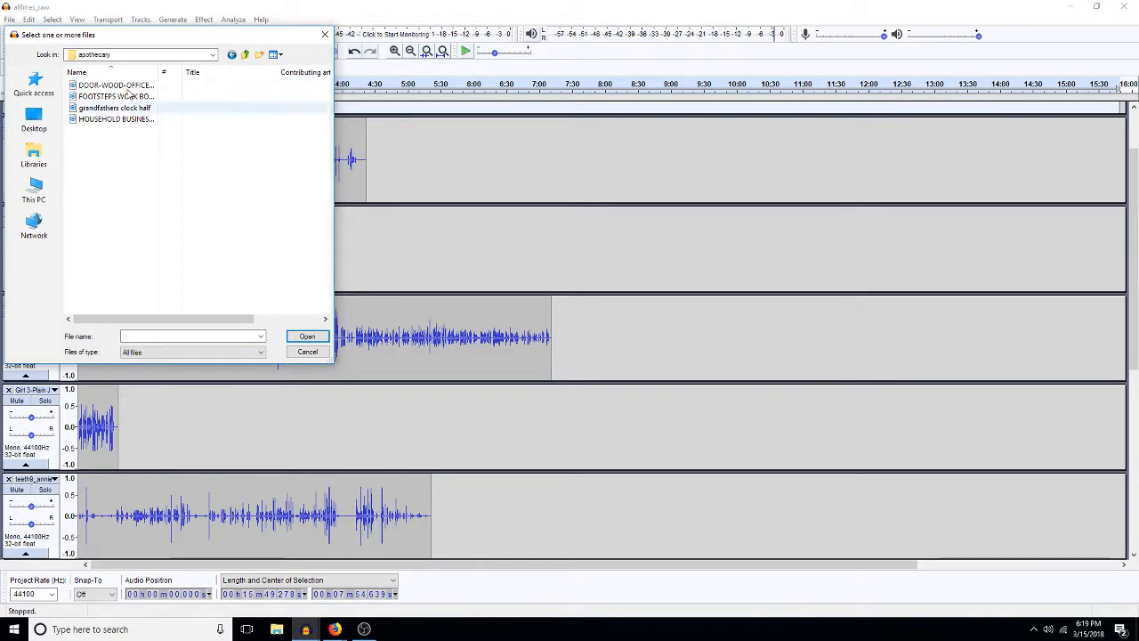
pyautogui.click(247, 55)
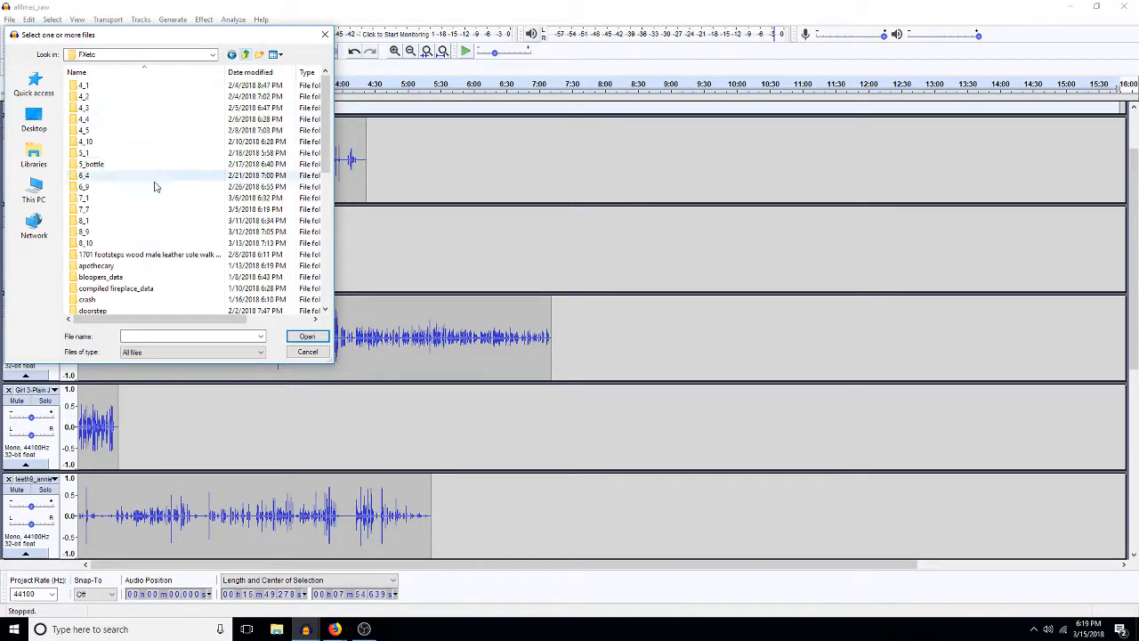
# Step: Open the music file Ecossaise in E-flat from the doorstep folder and show its full length
pyautogui.doubleClick(99, 312)
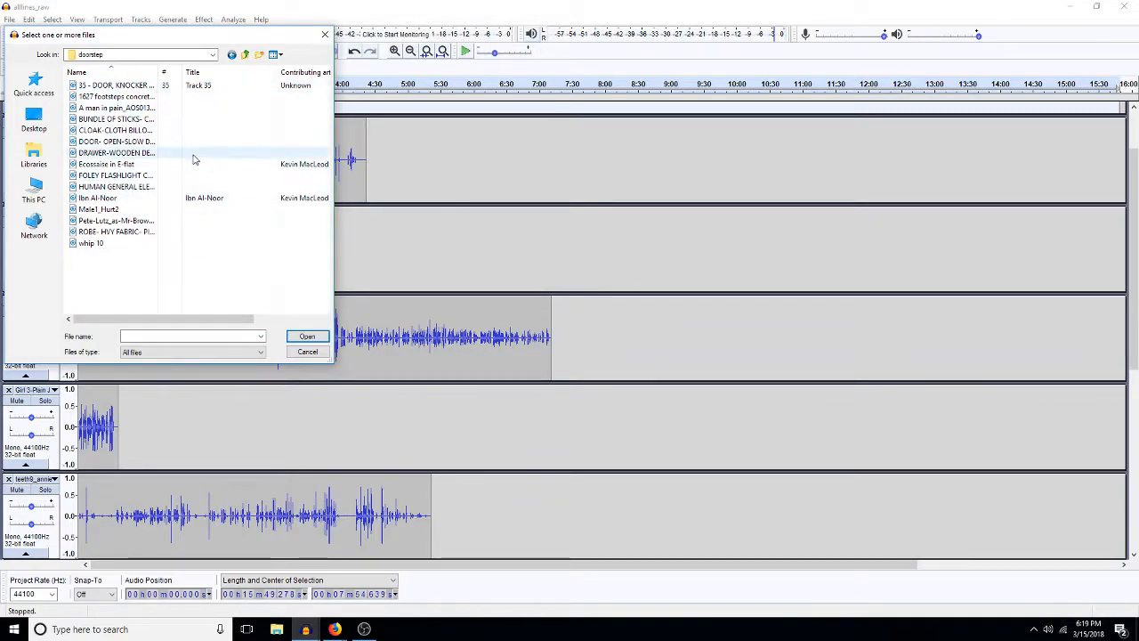
pyautogui.doubleClick(111, 164)
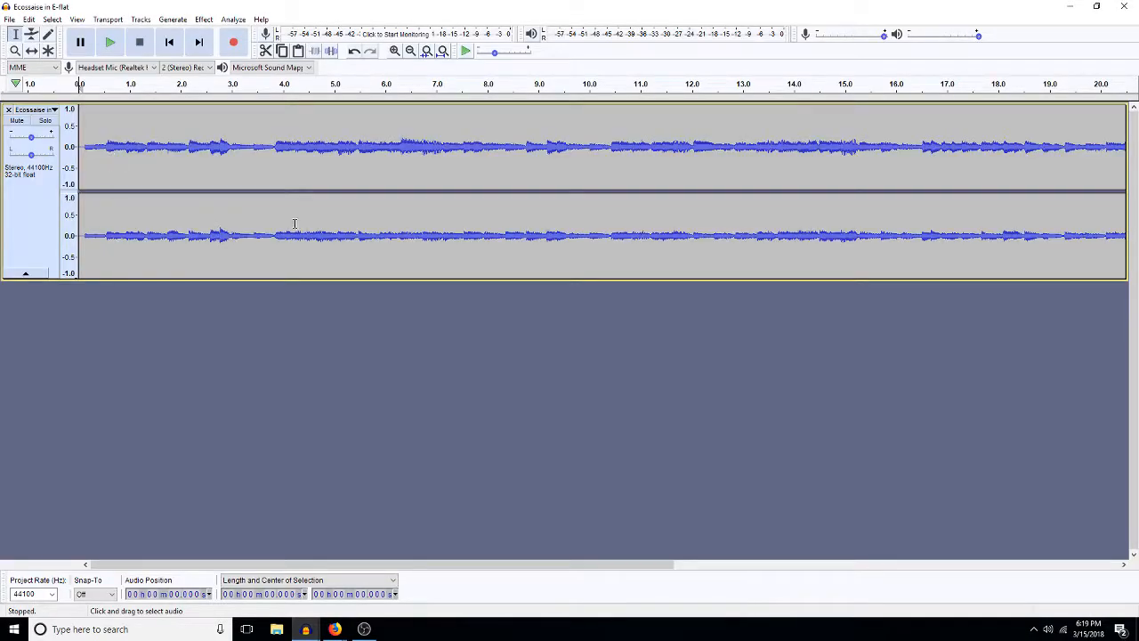
pyautogui.click(442, 51)
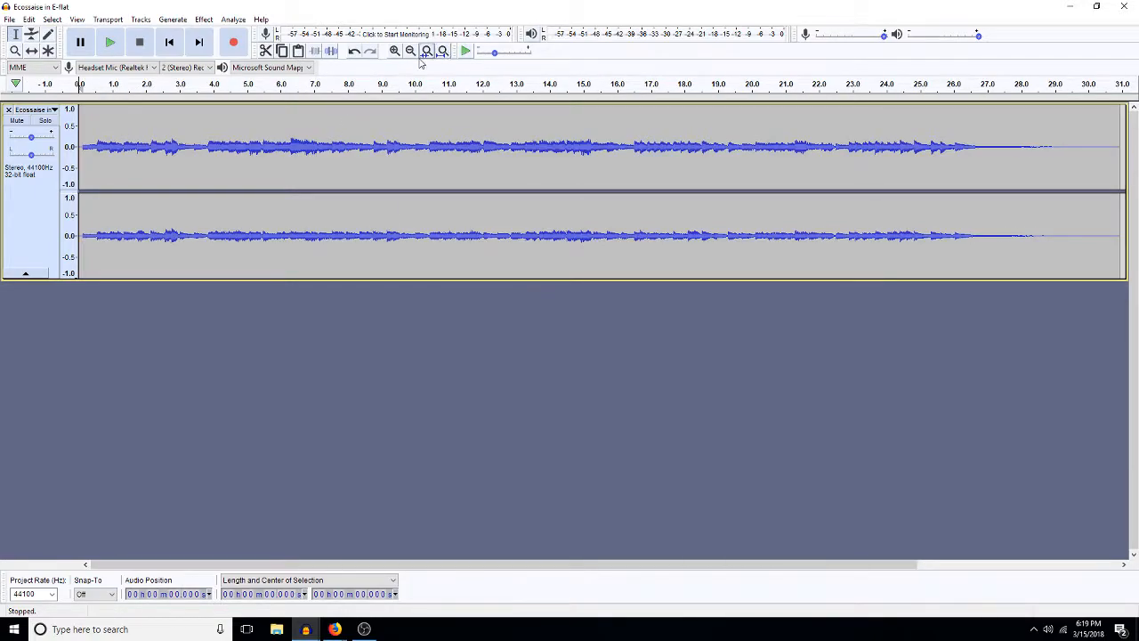
# Step: Check the amplification offered for the whole Ecossaise music track in Amplify, cancel the effect and play the track
pyautogui.doubleClick(392, 199)
pyautogui.hotkey('ctrl', 'shift', 'a')
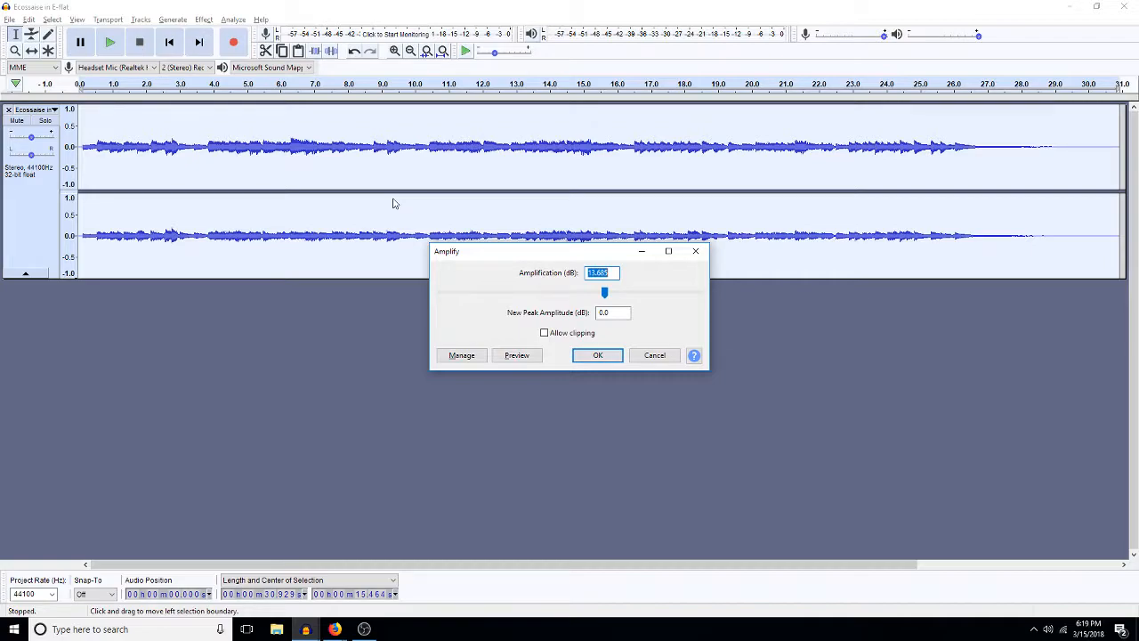
pyautogui.click(654, 355)
pyautogui.press('space')
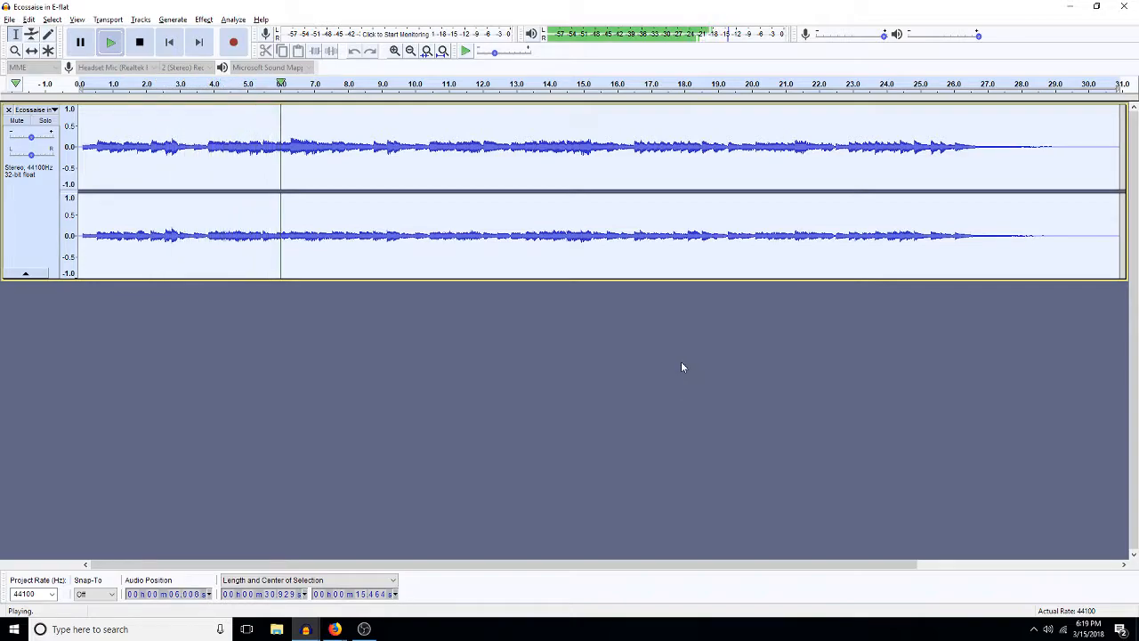
pyautogui.press('space')
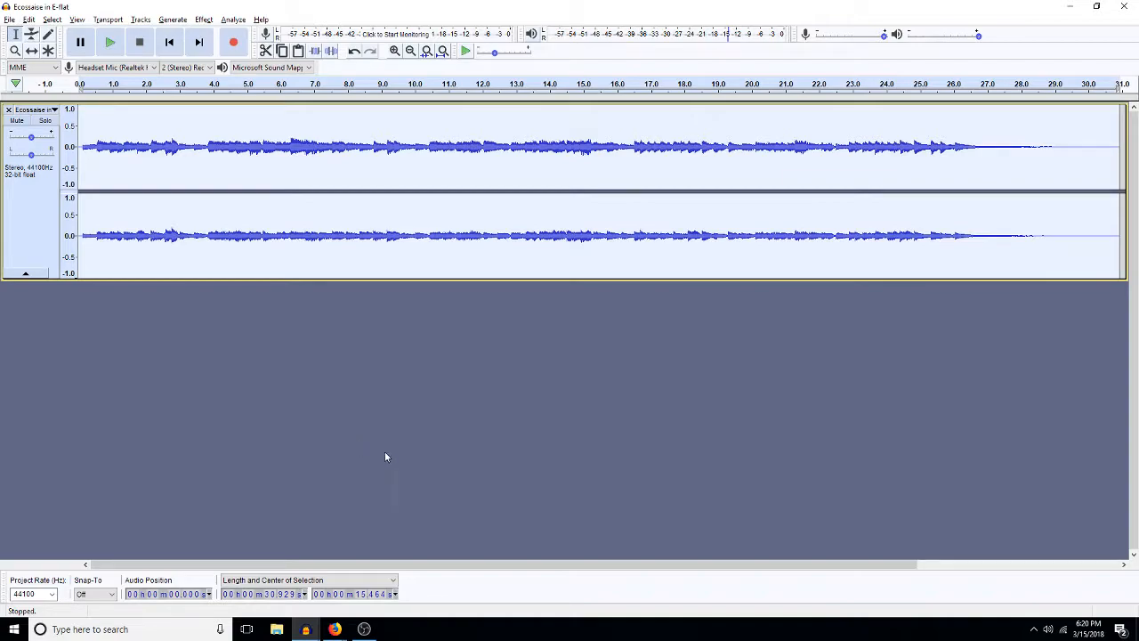
# Step: Copy the gerald_ep9 voice audio from about 4:22 to its end in alllines_raw into the Ecossaise project and play both tracks
pyautogui.moveTo(305, 629)
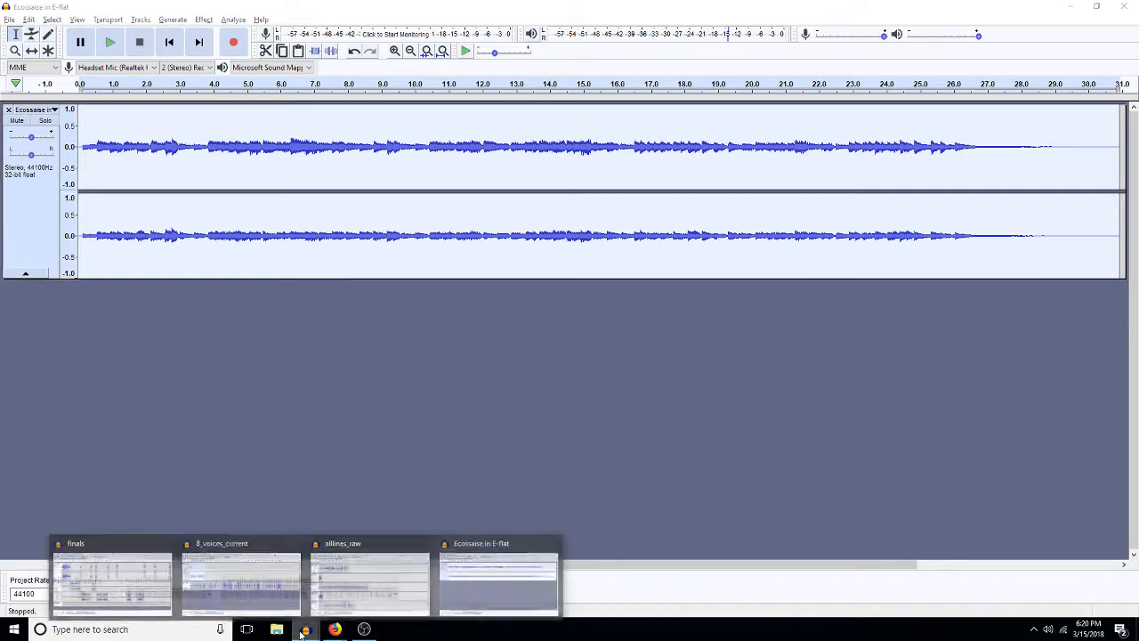
pyautogui.click(380, 587)
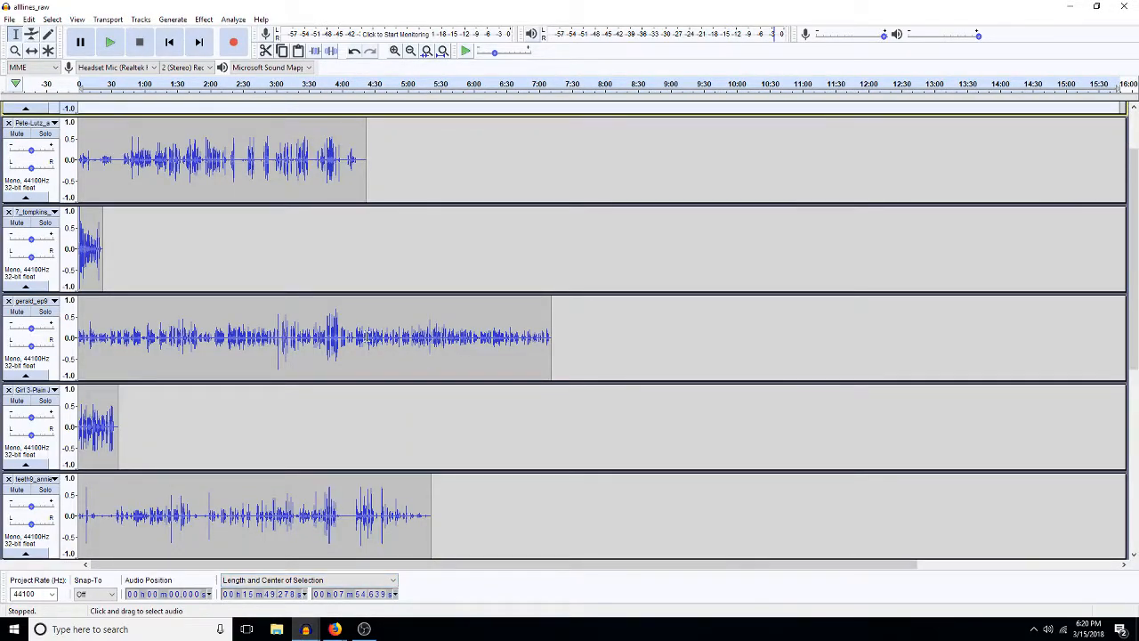
pyautogui.moveTo(366, 343); pyautogui.dragTo(561, 348)
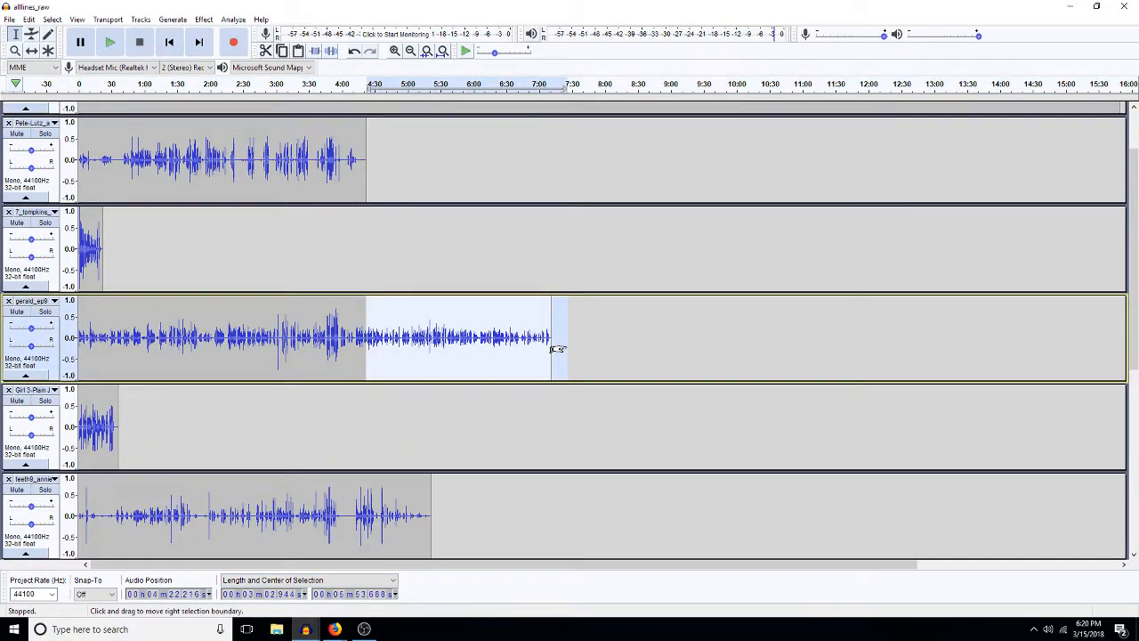
pyautogui.click(1069, 7)
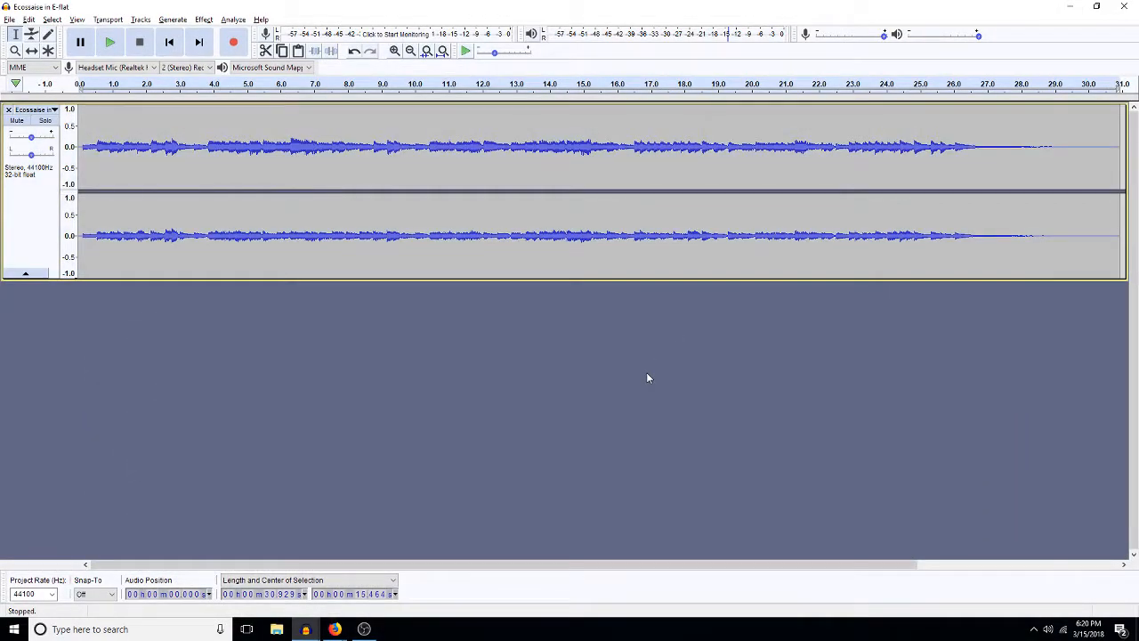
pyautogui.hotkey('ctrl', 'v')
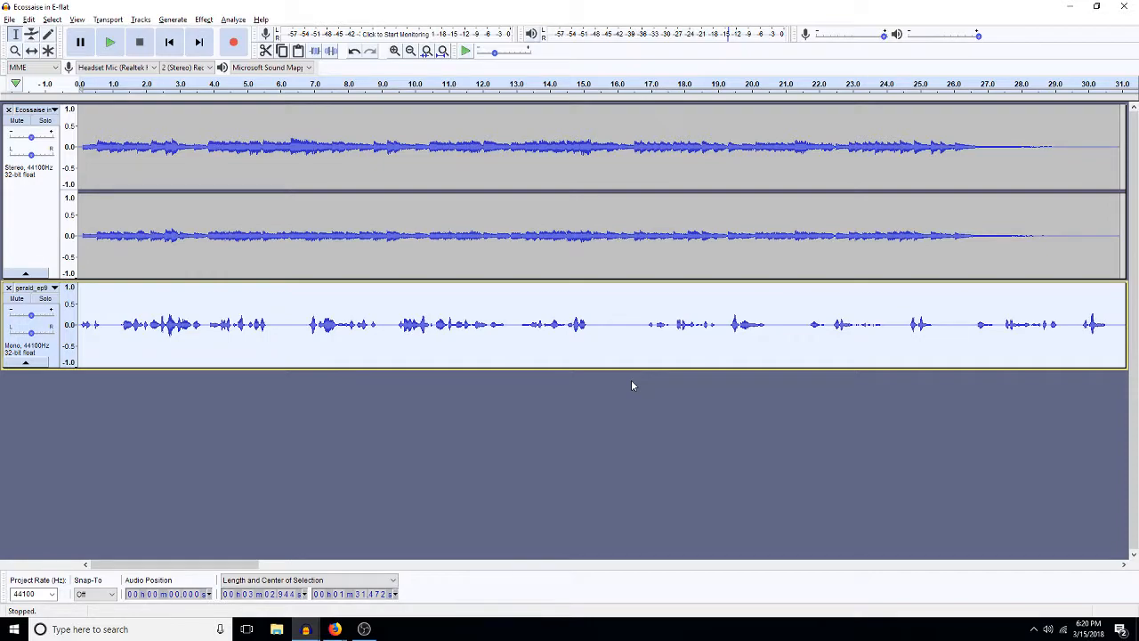
pyautogui.press('space')
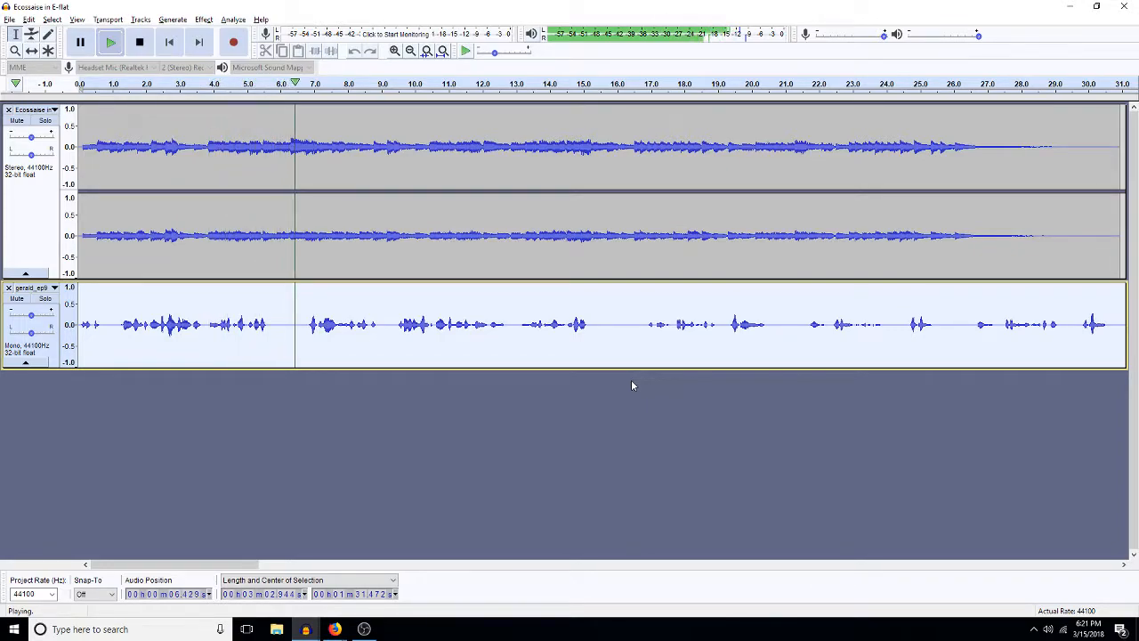
pyautogui.press('space')
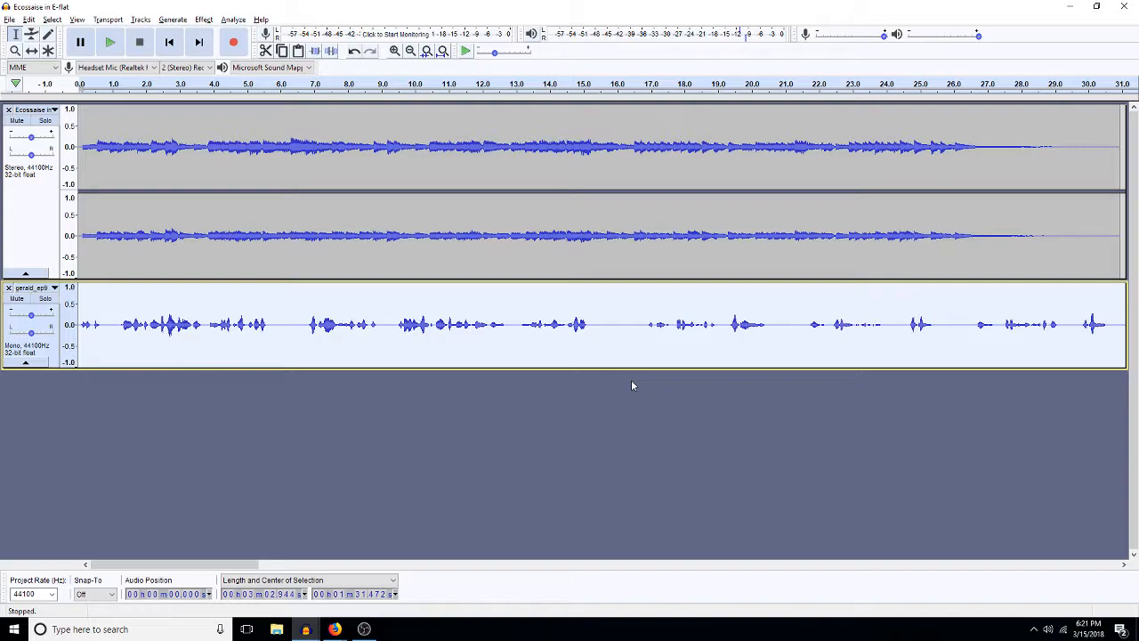
# Step: Lower the level of the whole Ecossaise music track with Amplify and play it together with the voice
pyautogui.doubleClick(445, 227)
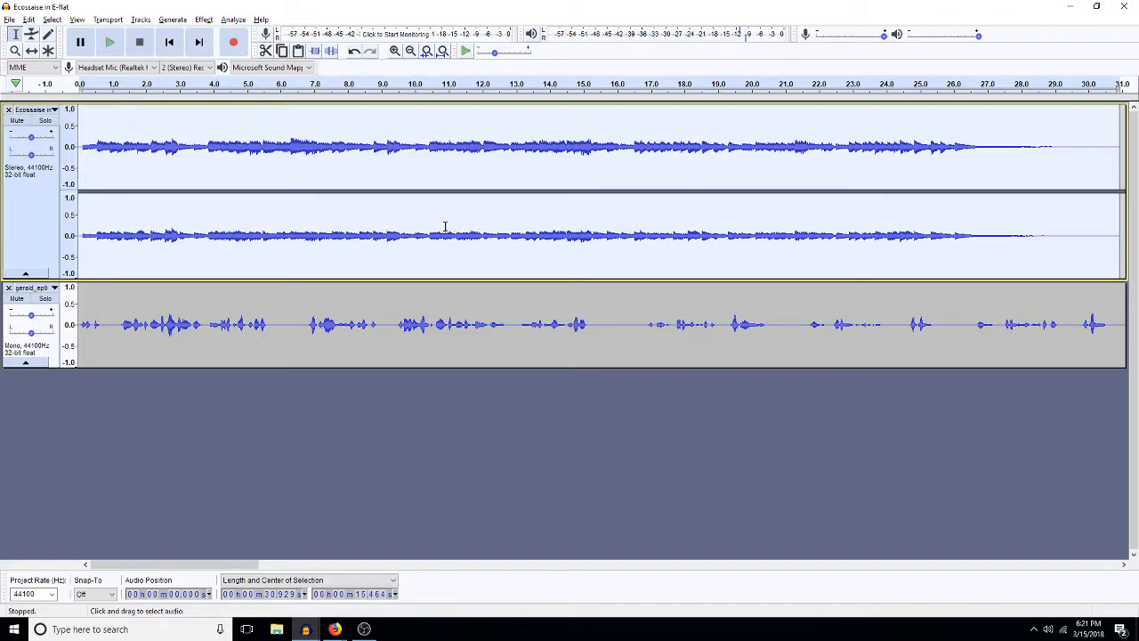
pyautogui.hotkey('ctrl', 'shift', 'a')
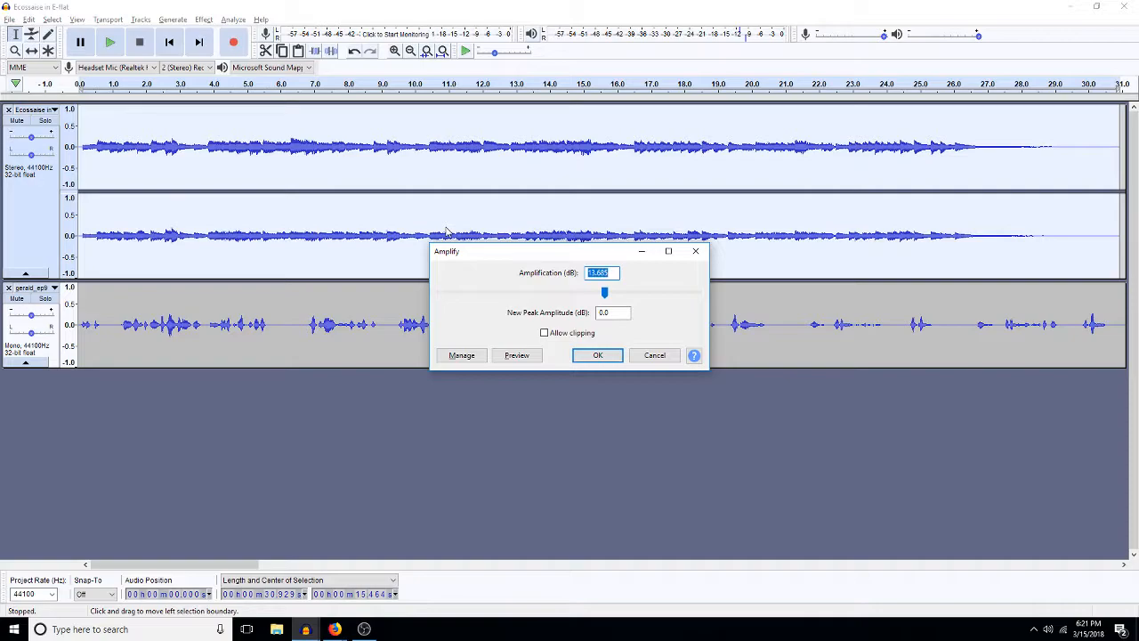
pyautogui.write('-10')
pyautogui.press('Return')
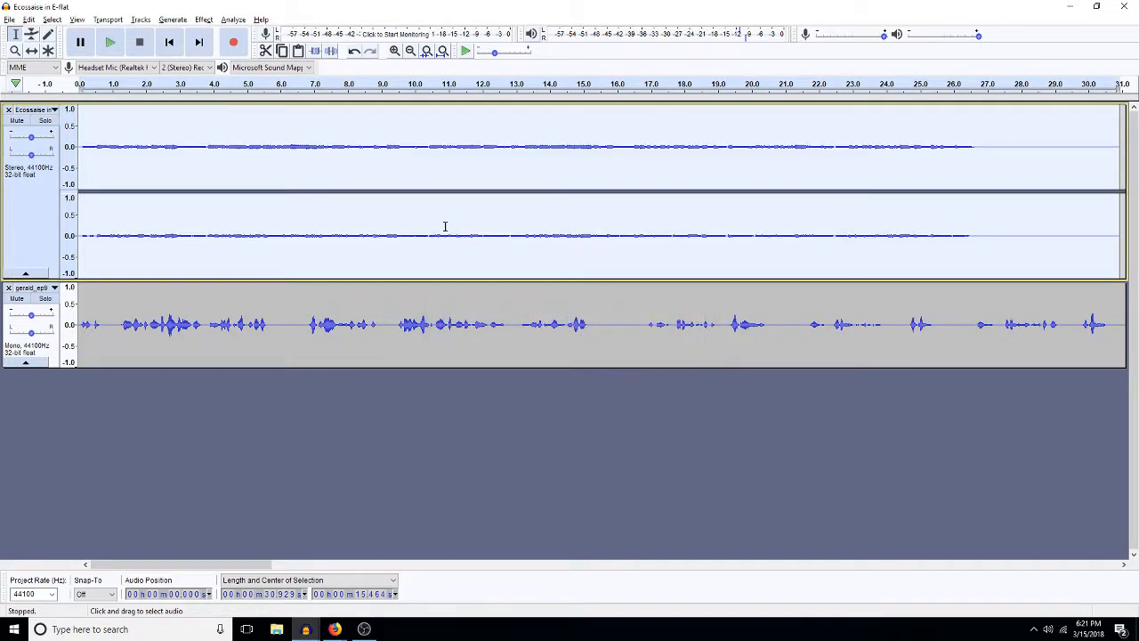
pyautogui.press('space')
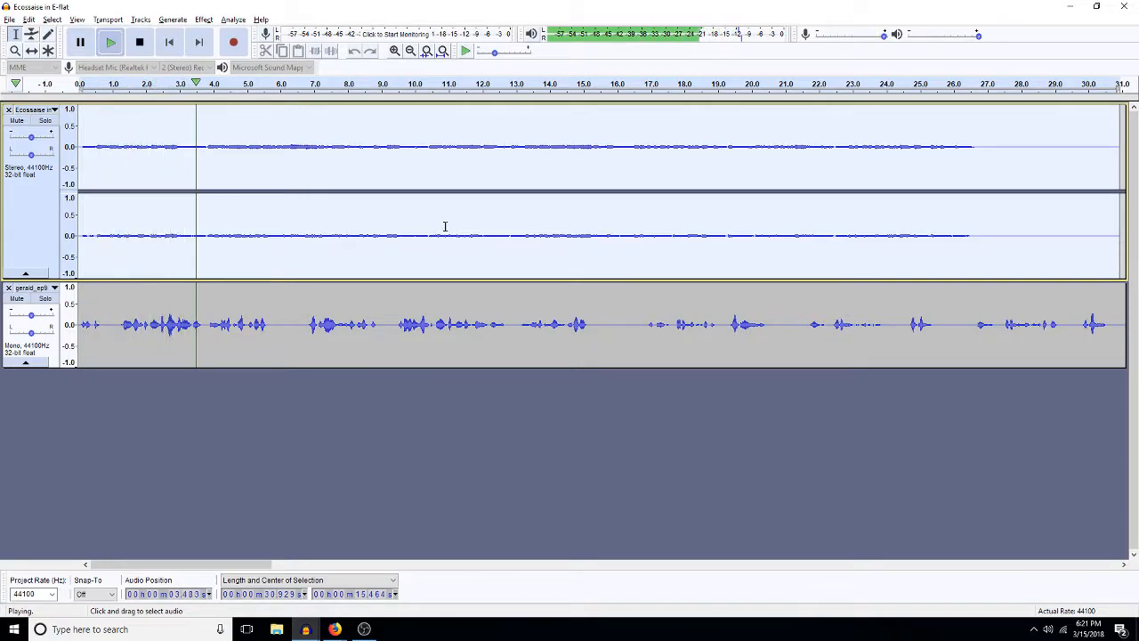
pyautogui.press('space')
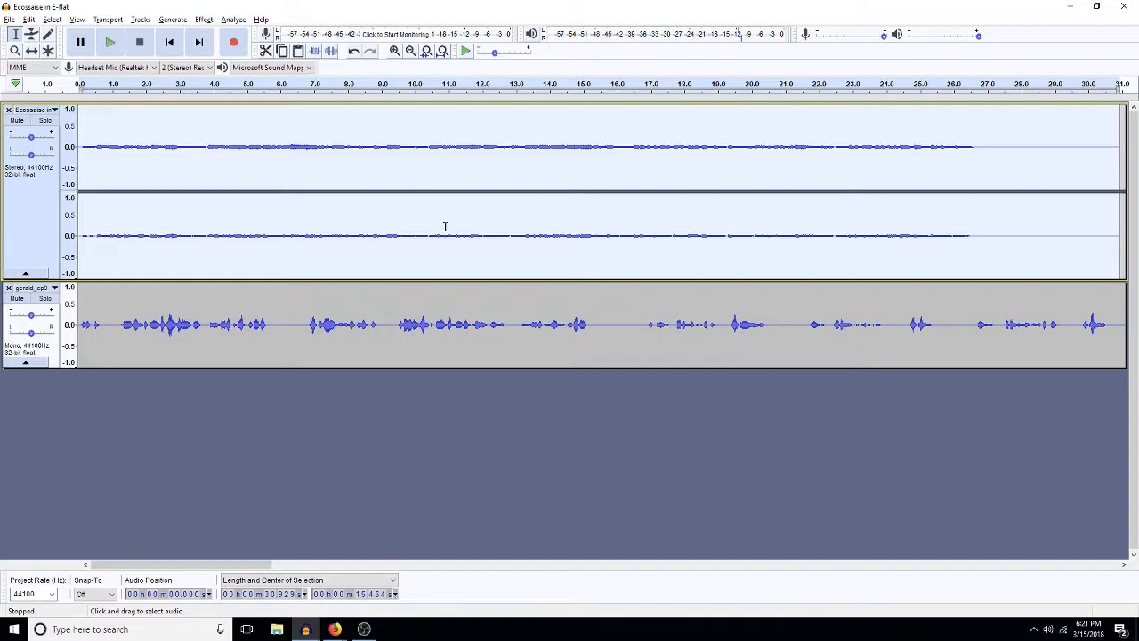
# Step: Repeat the same level reduction on the music track and play the mix again
pyautogui.hotkey('ctrl', 'r')
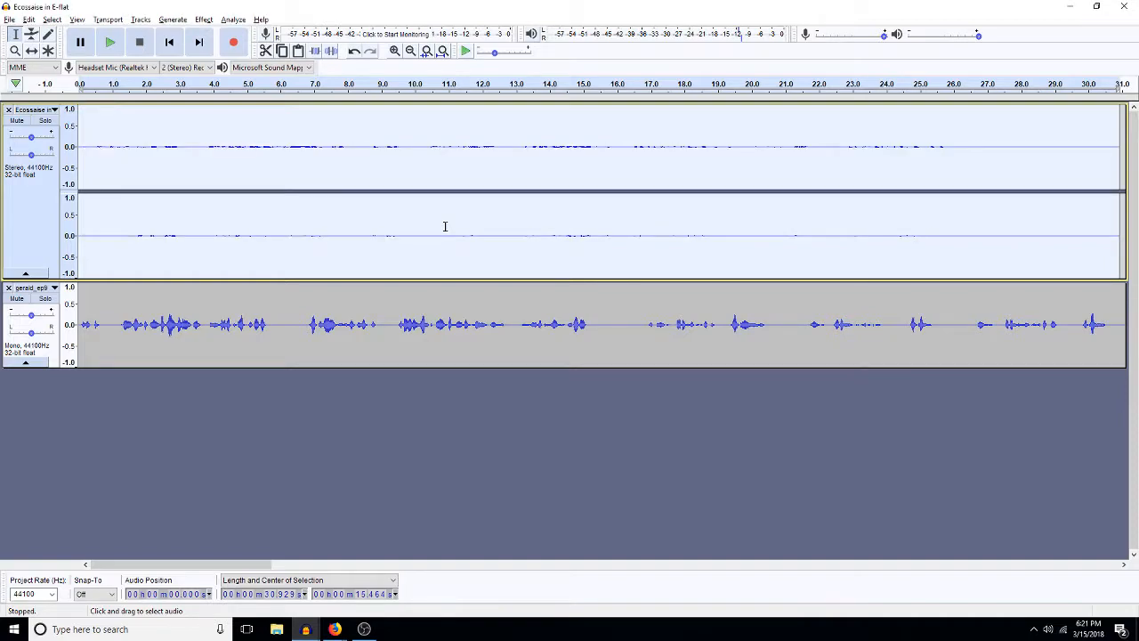
pyautogui.press('space')
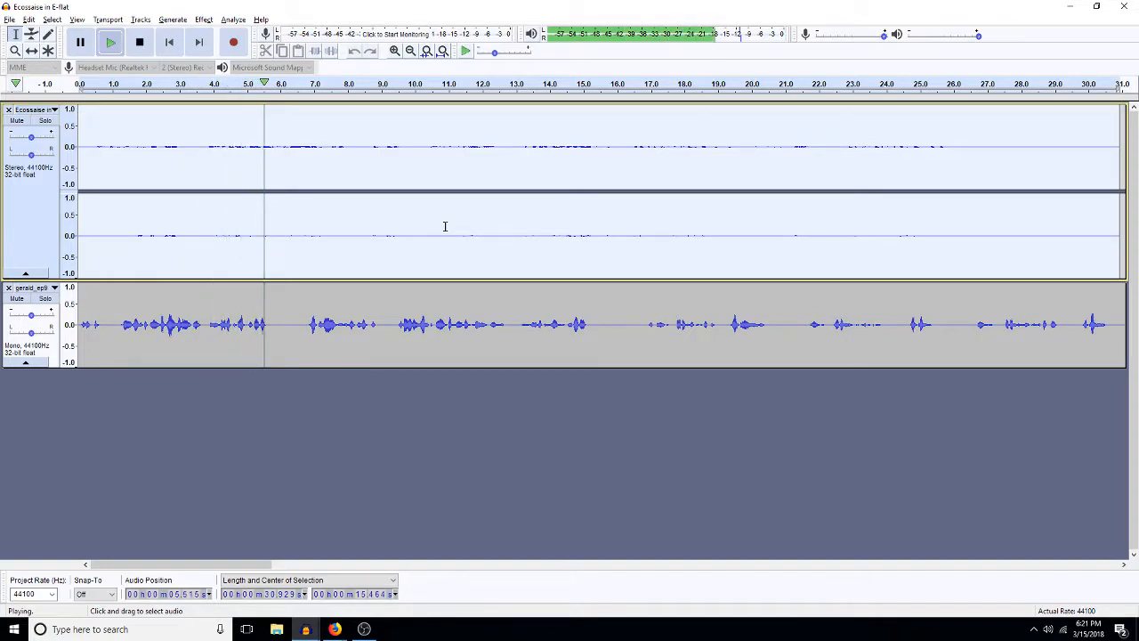
pyautogui.press('space')
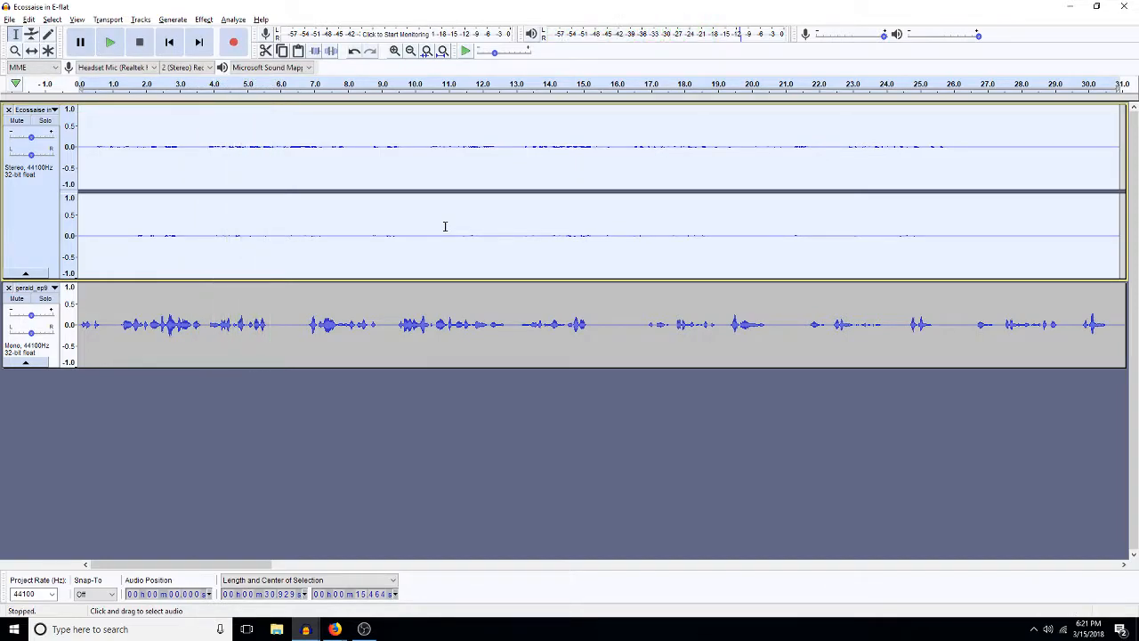
# Step: Amplify the whole gerald_ep9 voice track to a new peak amplitude of 0.0 dB and play the mix from the start
pyautogui.doubleClick(480, 341)
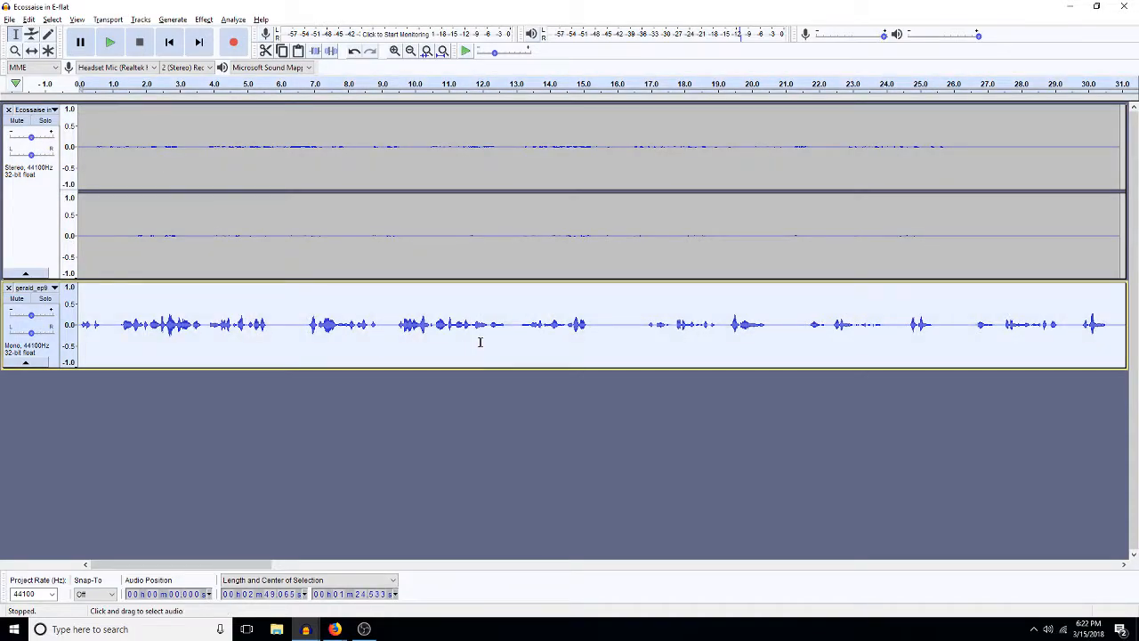
pyautogui.hotkey('ctrl', 'shift', 'a')
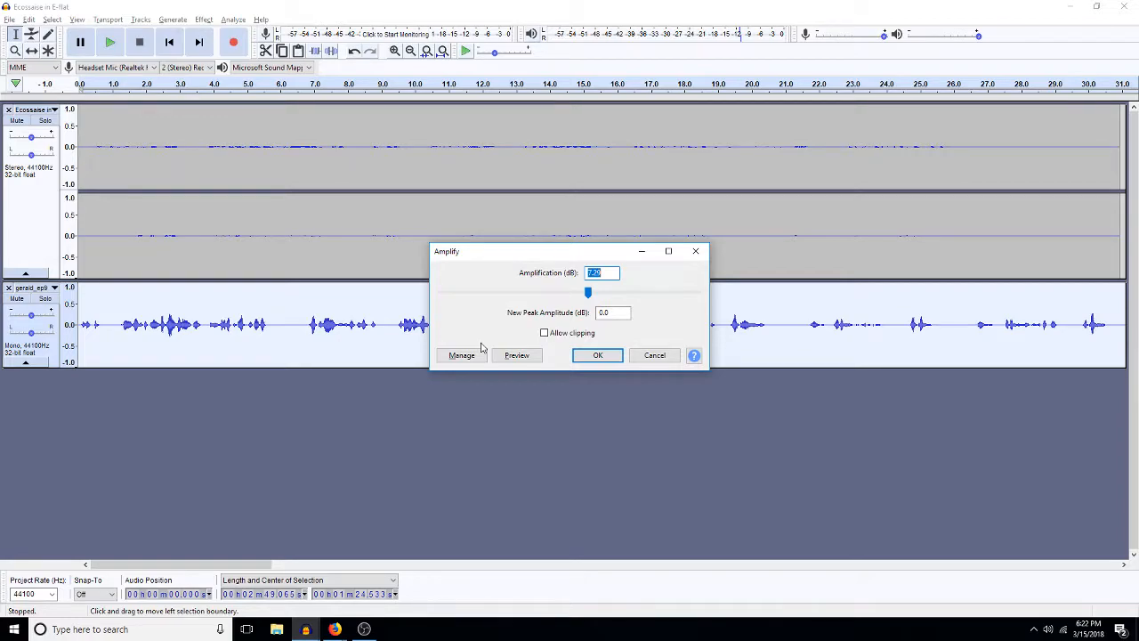
pyautogui.press('Return')
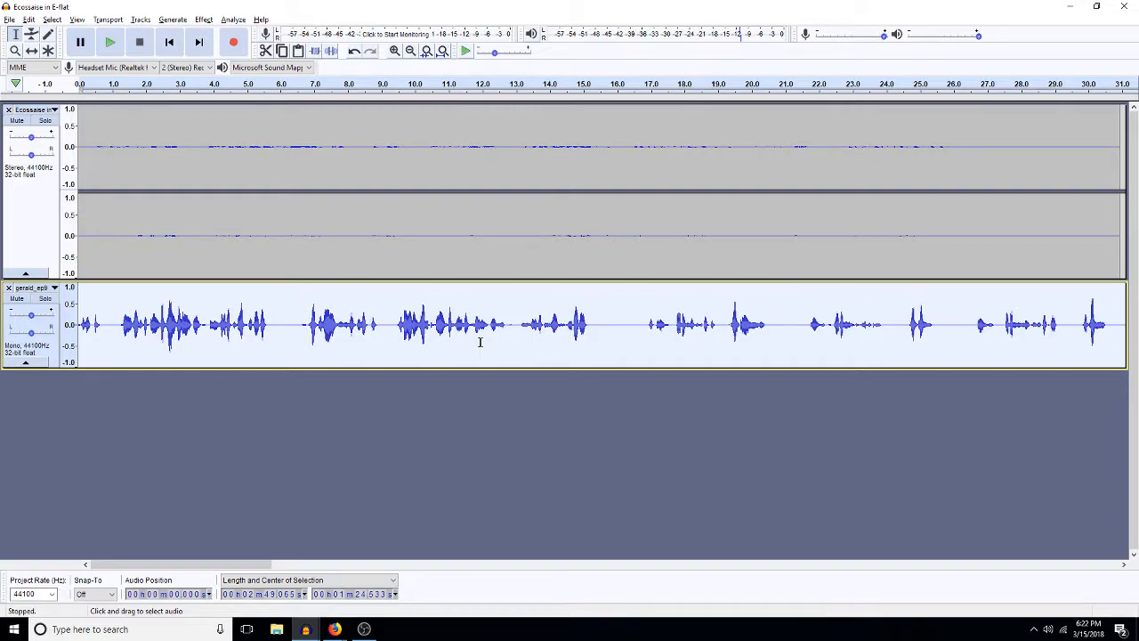
pyautogui.hotkey('ctrl', 'f')
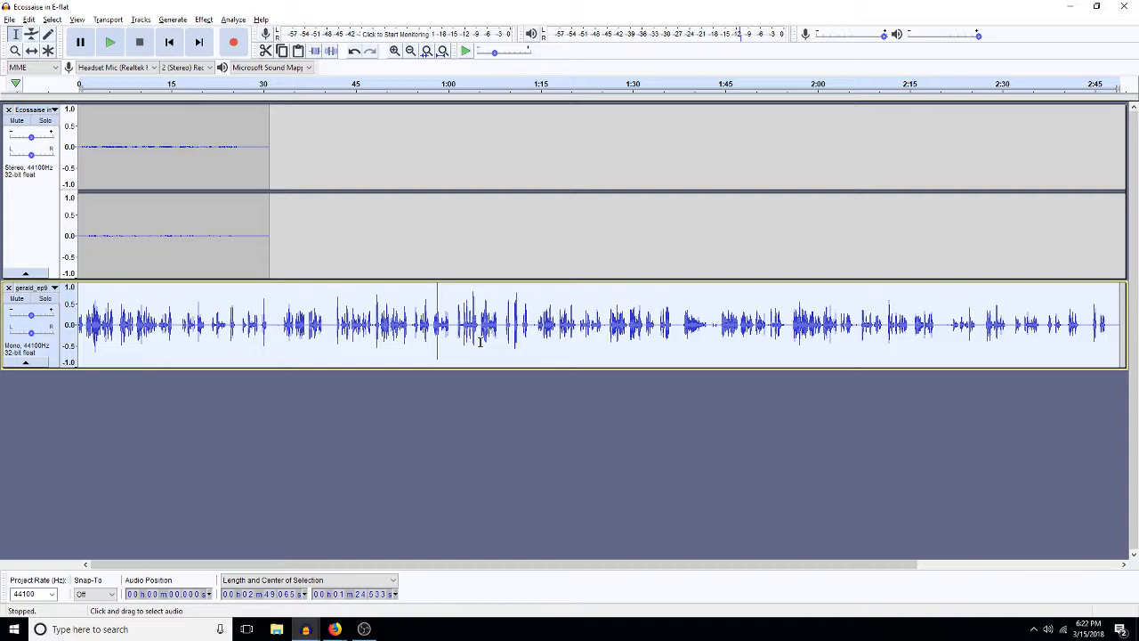
pyautogui.hotkey('ctrl', 'shift', 'a')
pyautogui.press('space')
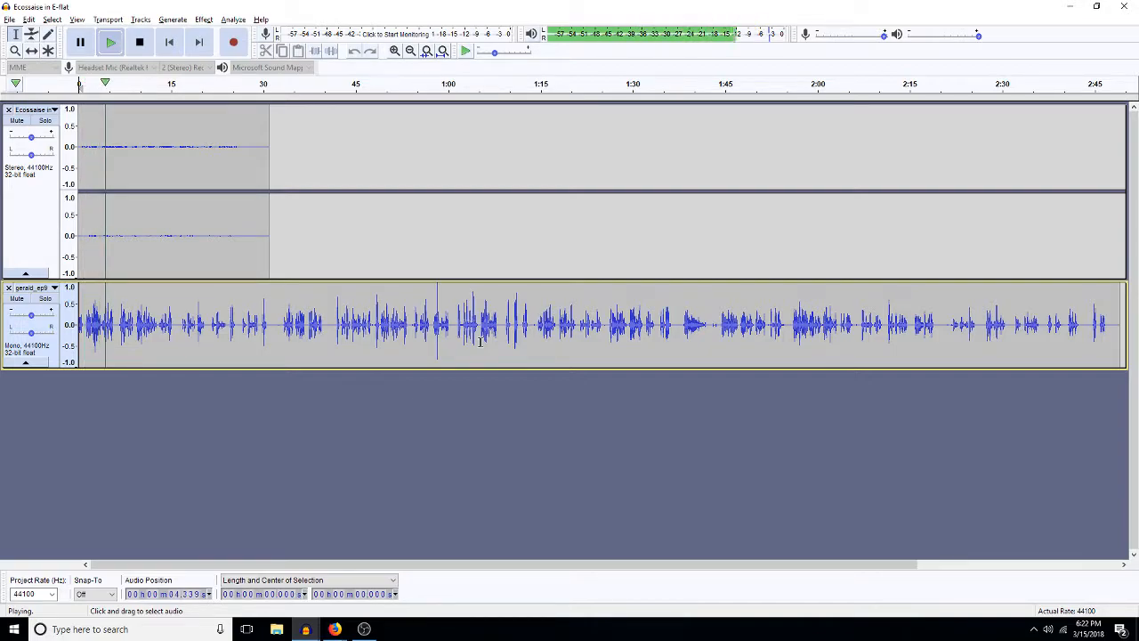
pyautogui.press('space')
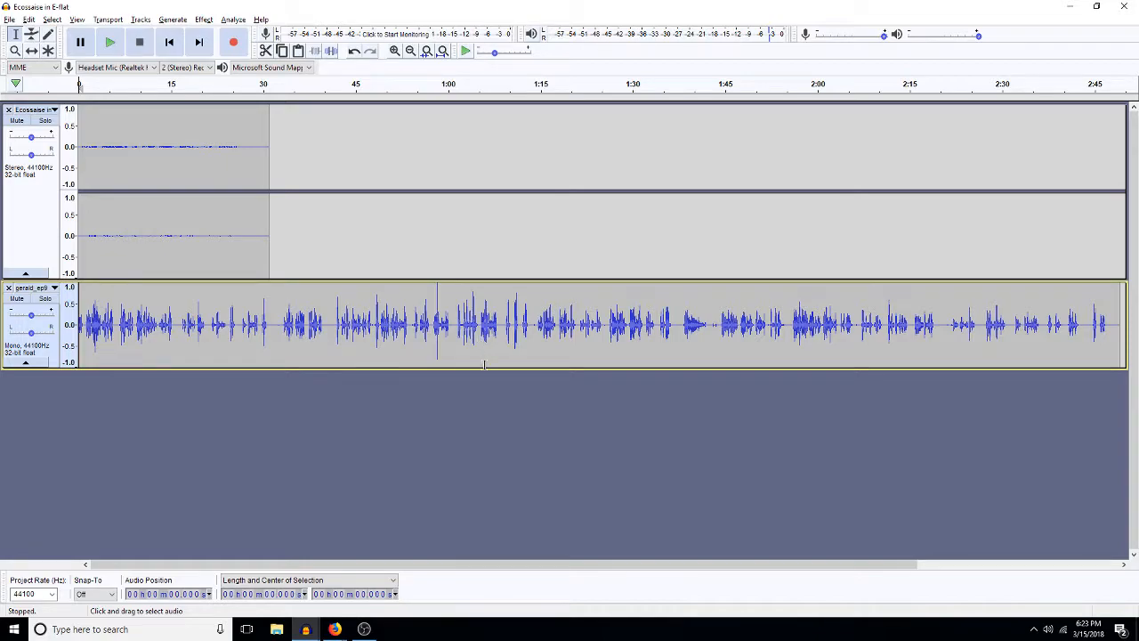
# Step: Delete the gerald_ep9 voice audio after about 33 s and fit the remaining project to the window
pyautogui.click(282, 325)
pyautogui.hotkey('shift', 'Home')
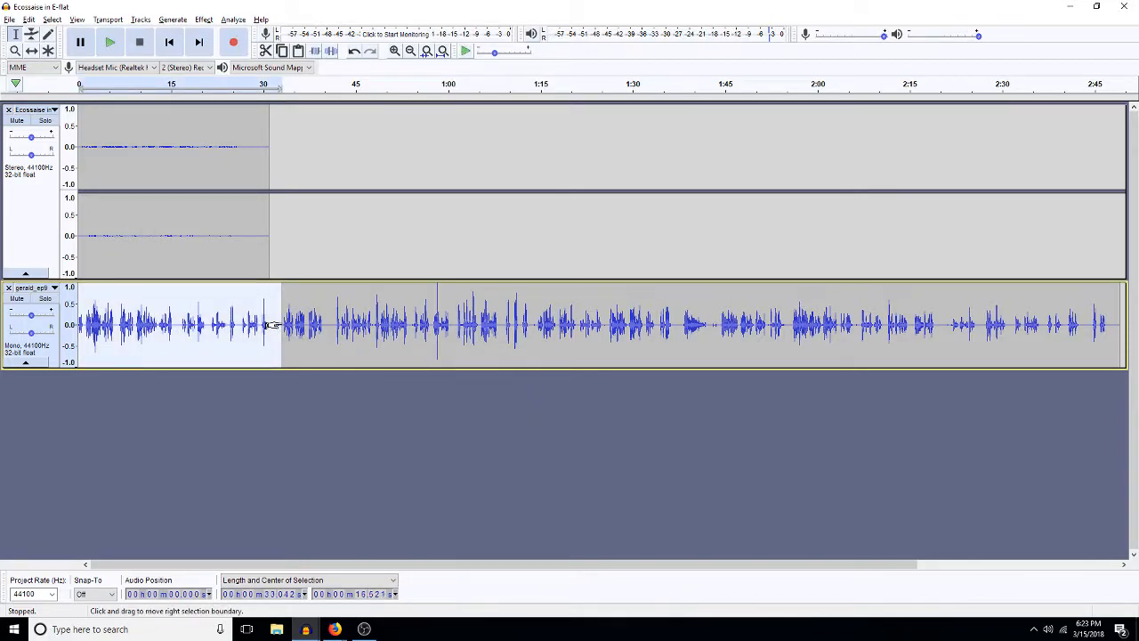
pyautogui.press('Right')
pyautogui.hotkey('shift', 'End')
pyautogui.press('Delete')
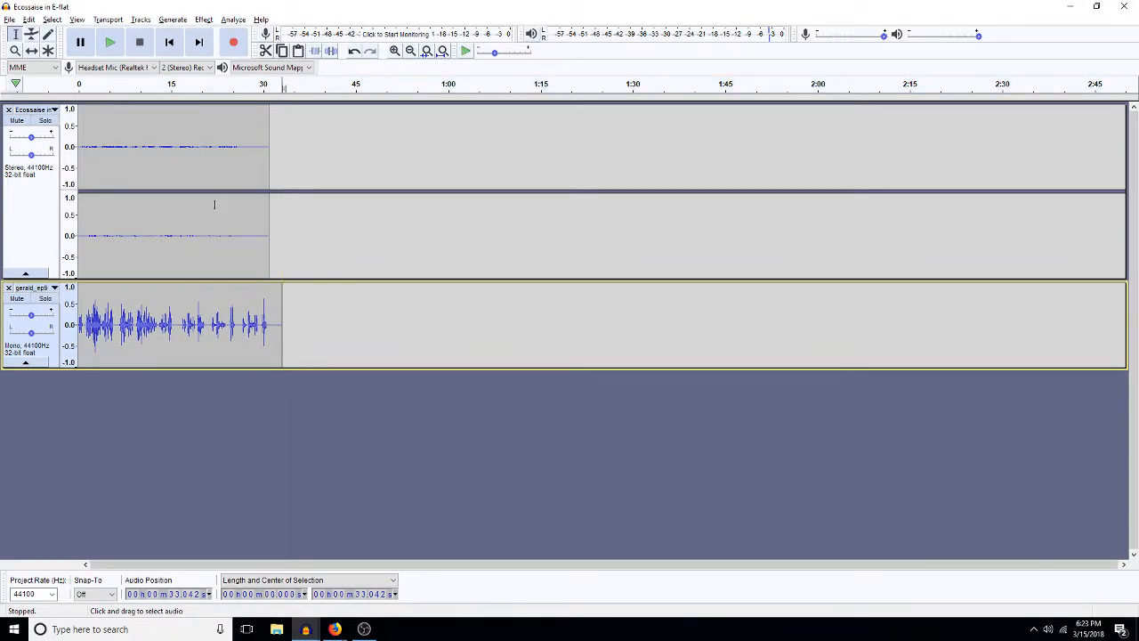
pyautogui.click(443, 50)
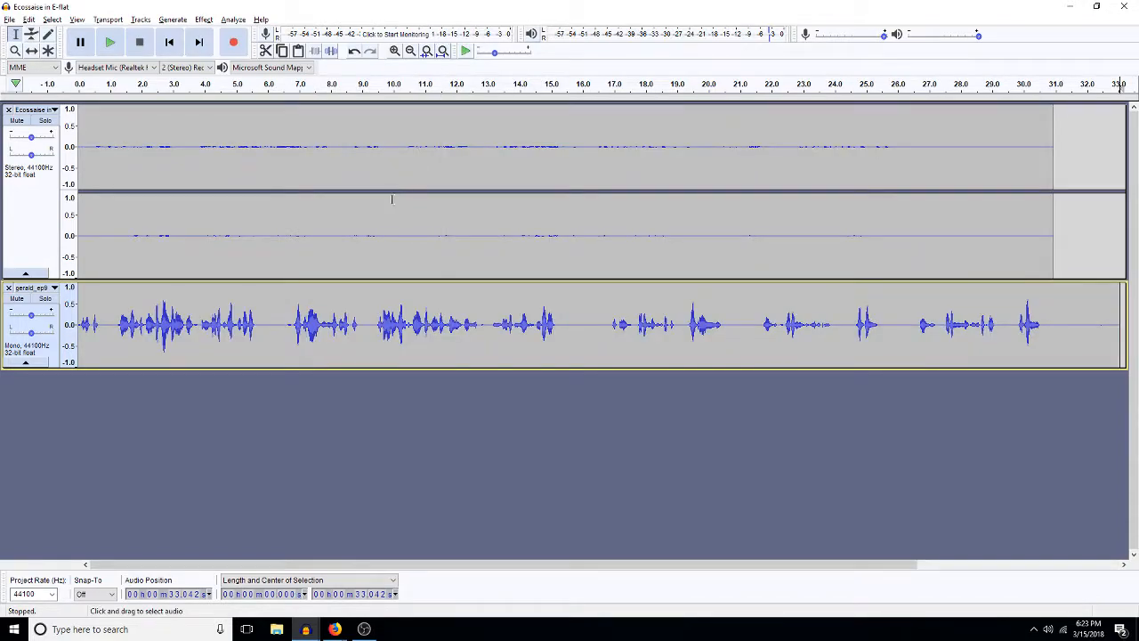
# Step: Amplify the whole Ecossaise music track back up to its original level
pyautogui.doubleClick(294, 272)
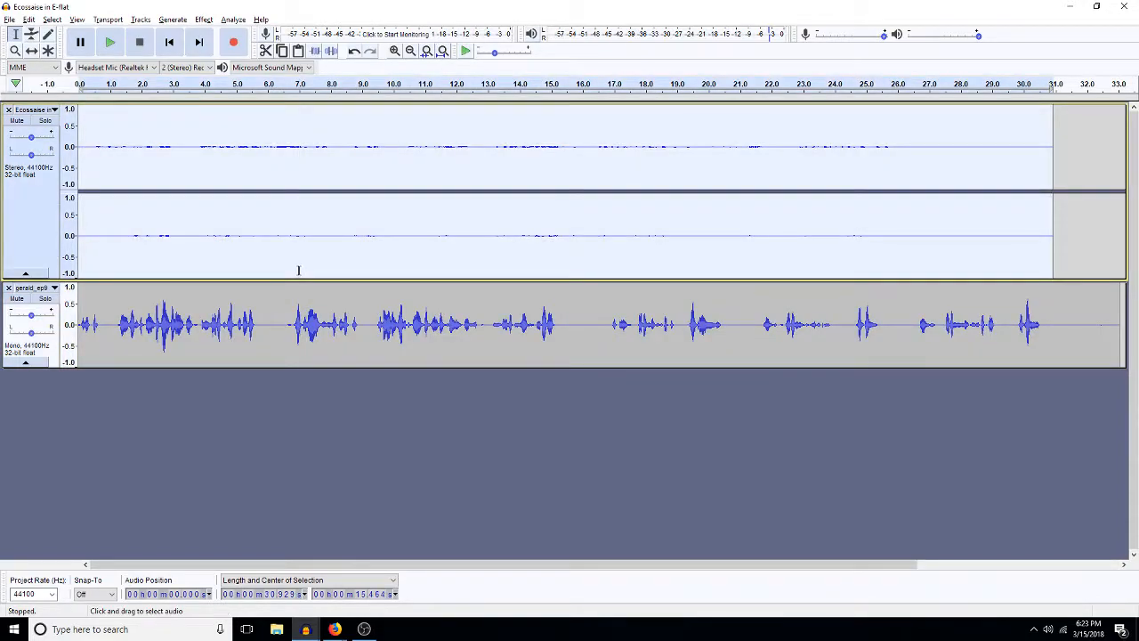
pyautogui.hotkey('ctrl', 'r')
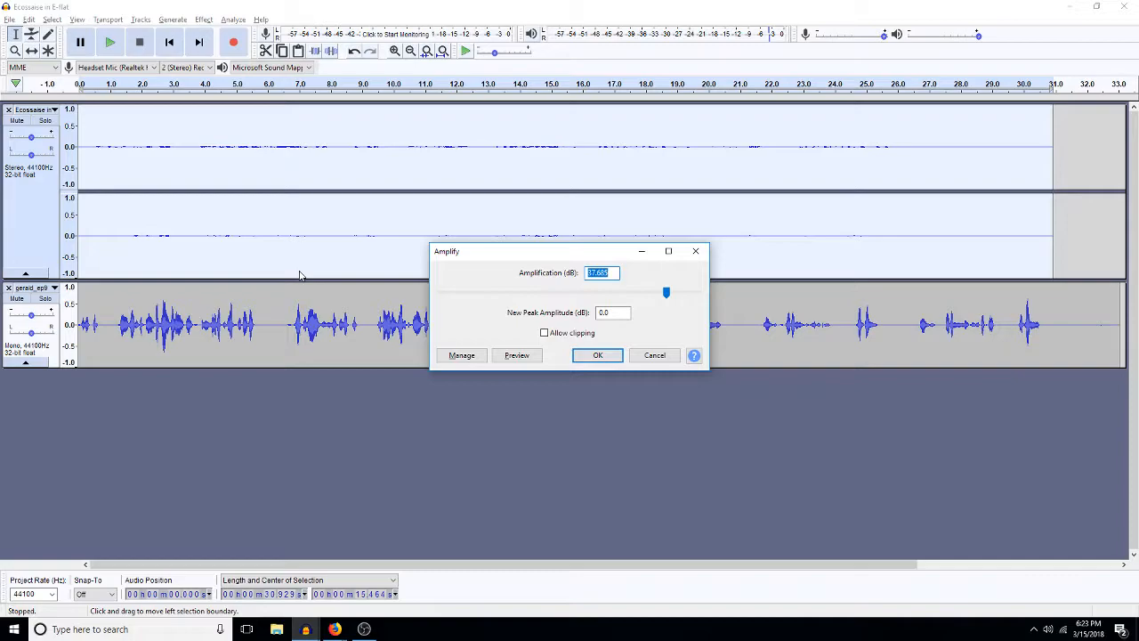
pyautogui.write('10')
pyautogui.press('Return')
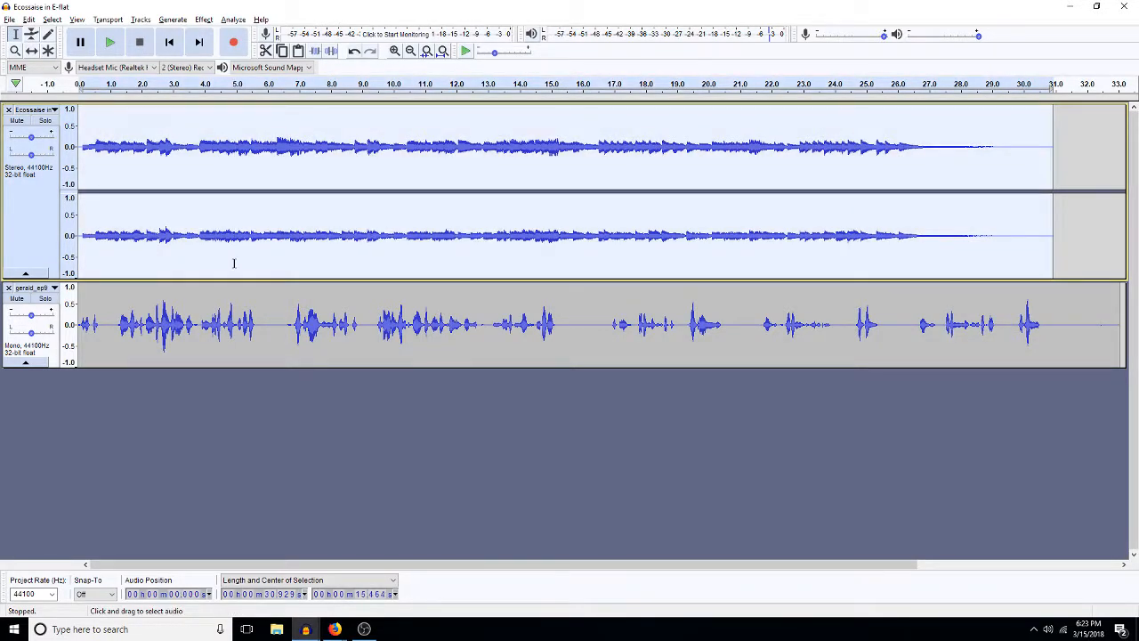
# Step: Apply a High Pass Filter at 300 Hz with 6 dB rolloff to the music track and play the result
pyautogui.hotkey('ctrl', 'h')
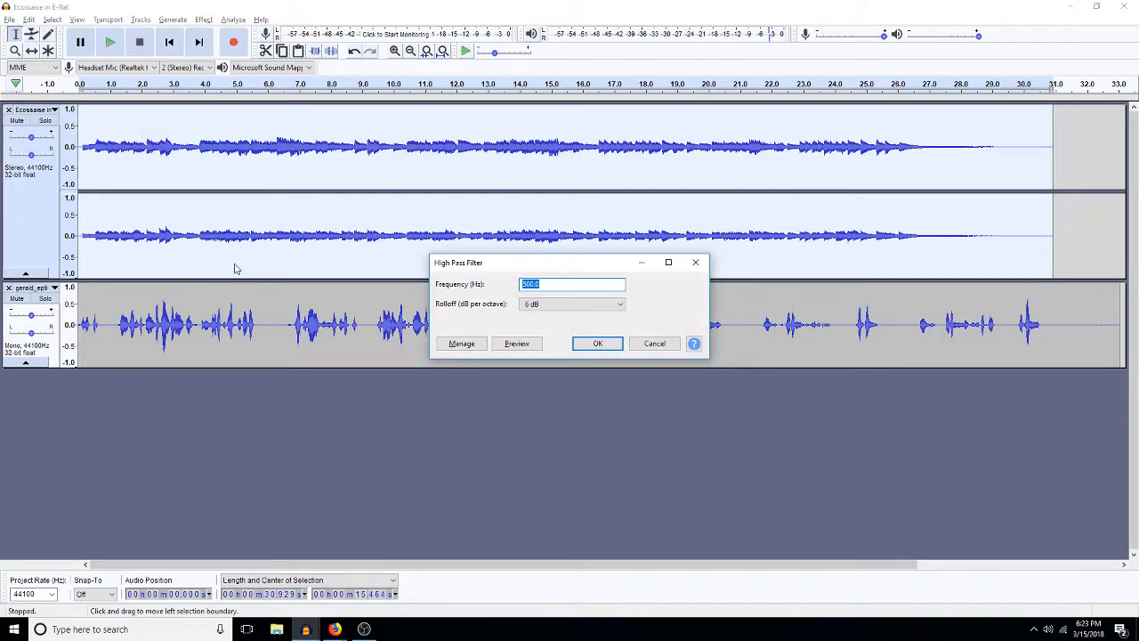
pyautogui.write('300')
pyautogui.press('Return')
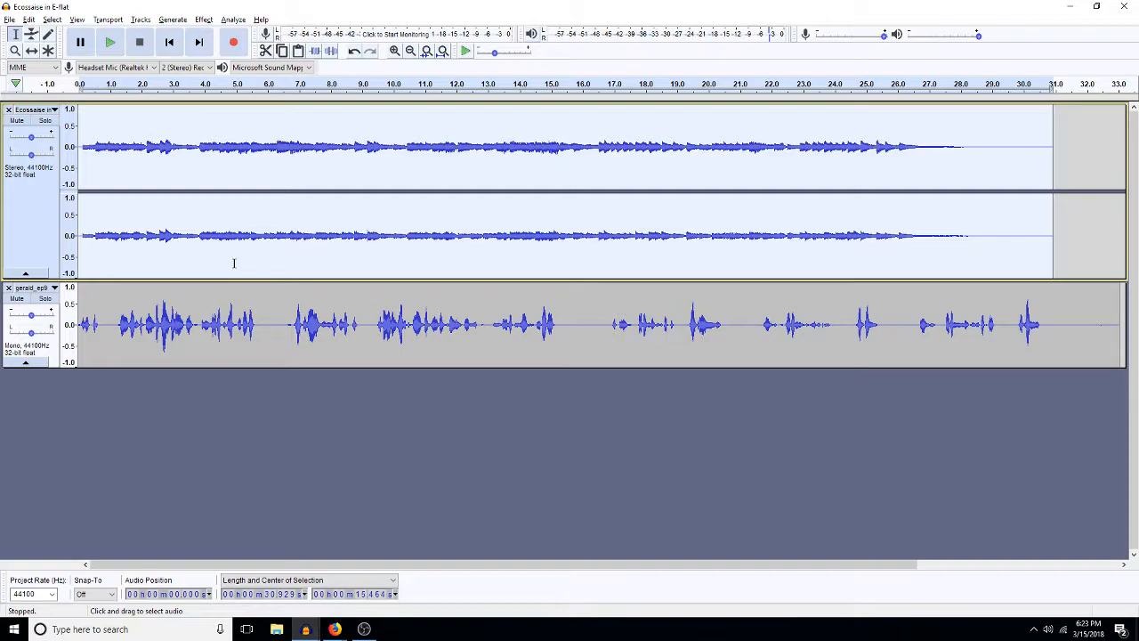
pyautogui.press('space')
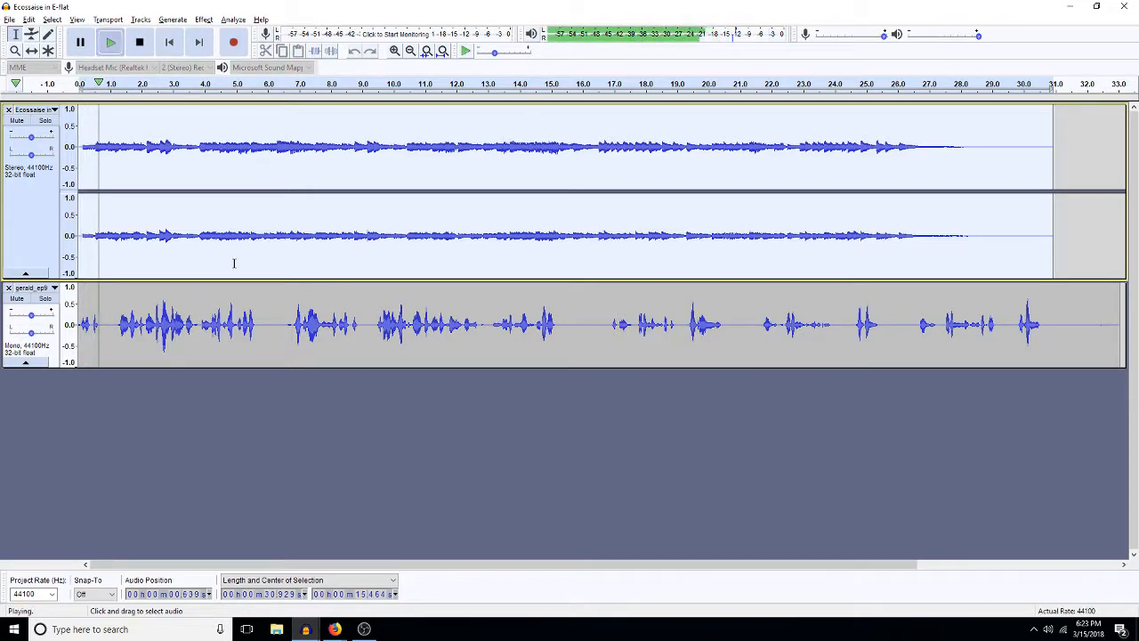
pyautogui.press('space')
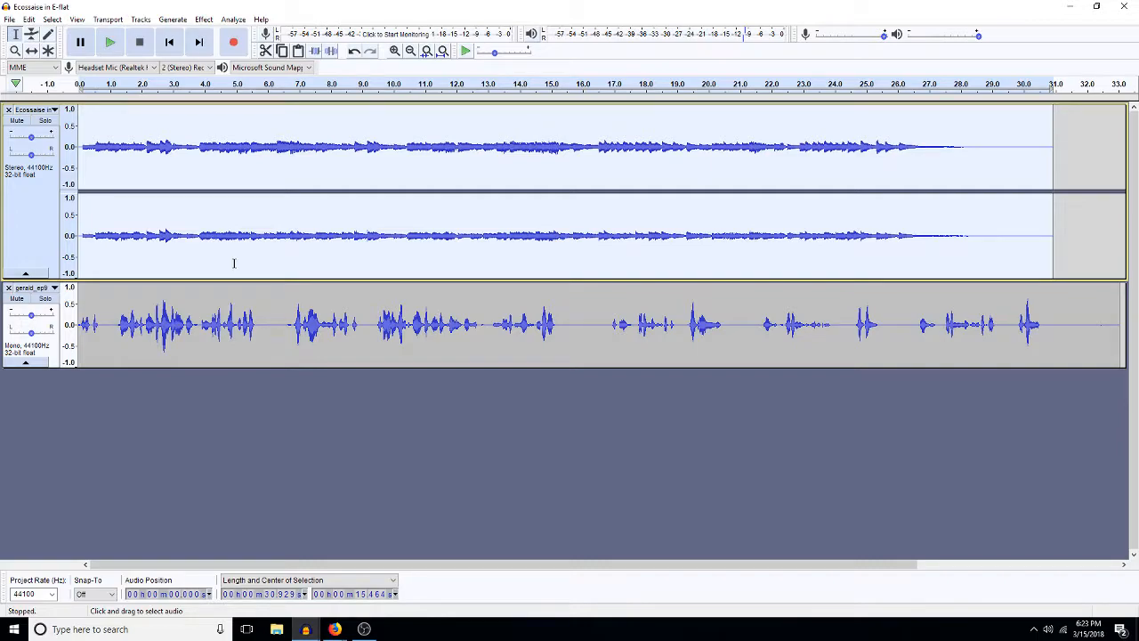
# Step: Apply a Low Pass Filter at 1000 Hz with 6 dB rolloff to the music track and play the result several times
pyautogui.hotkey('ctrl', 'r')
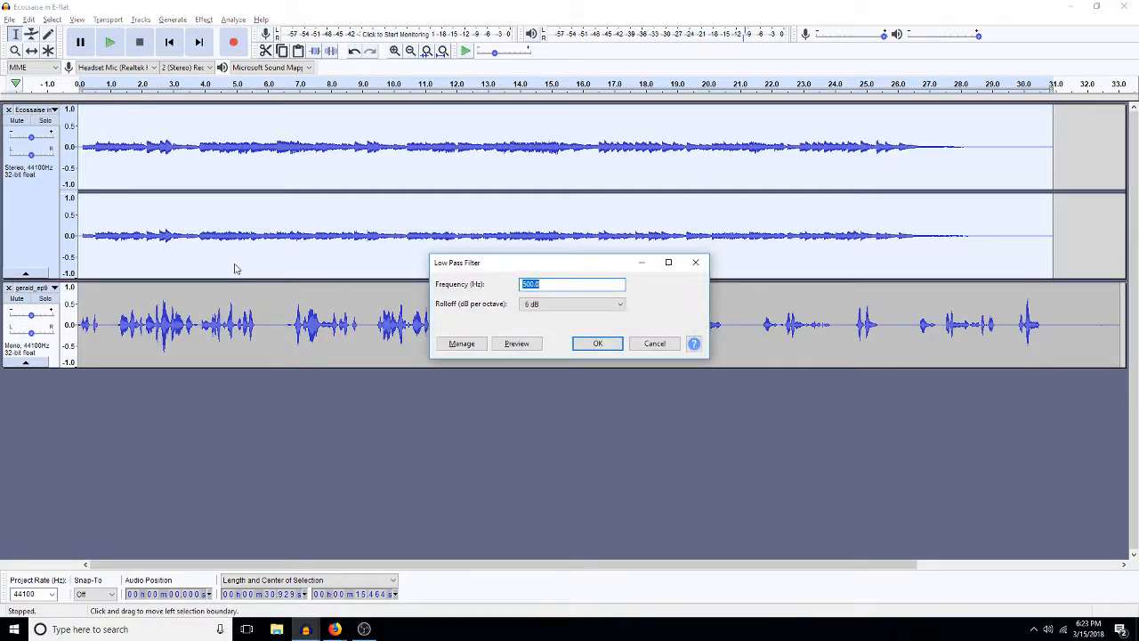
pyautogui.write('1000')
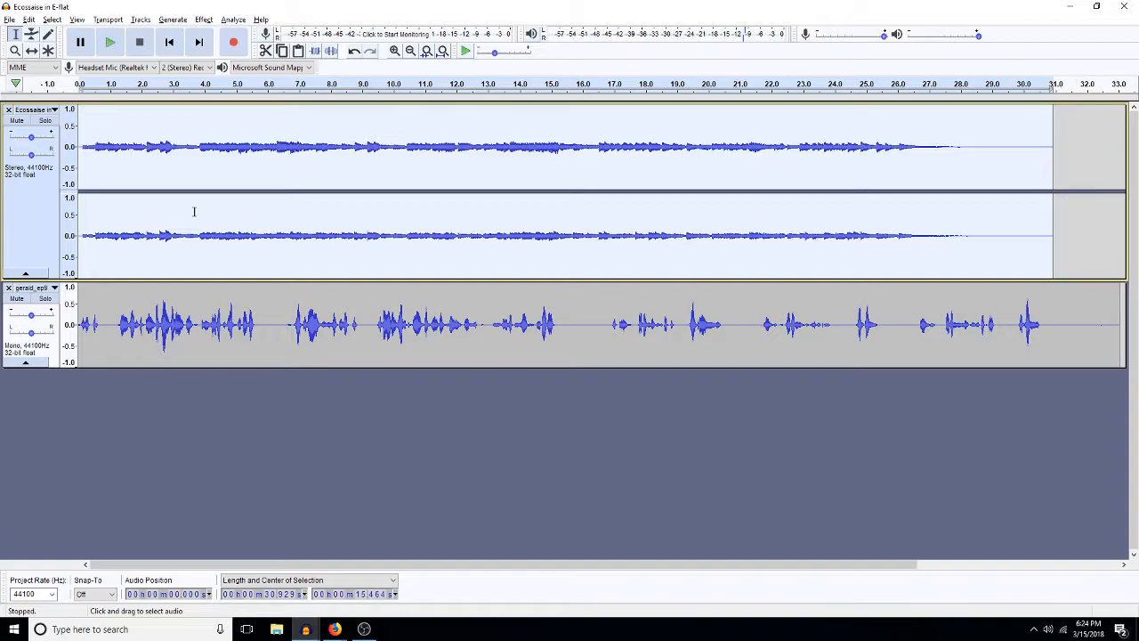
pyautogui.press('space')
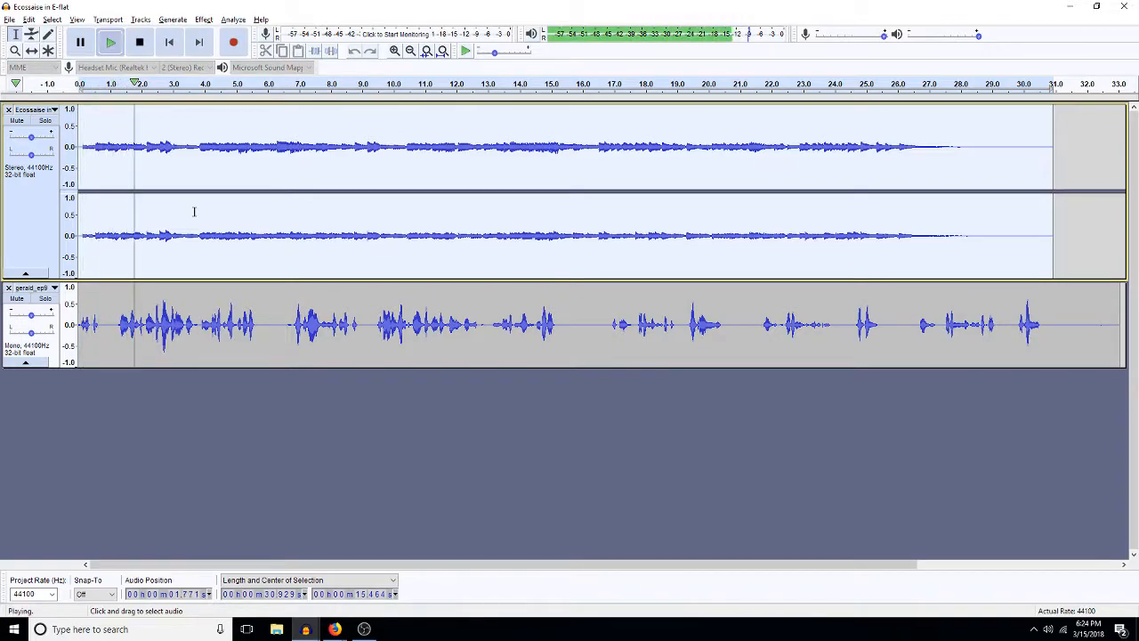
pyautogui.press('space')
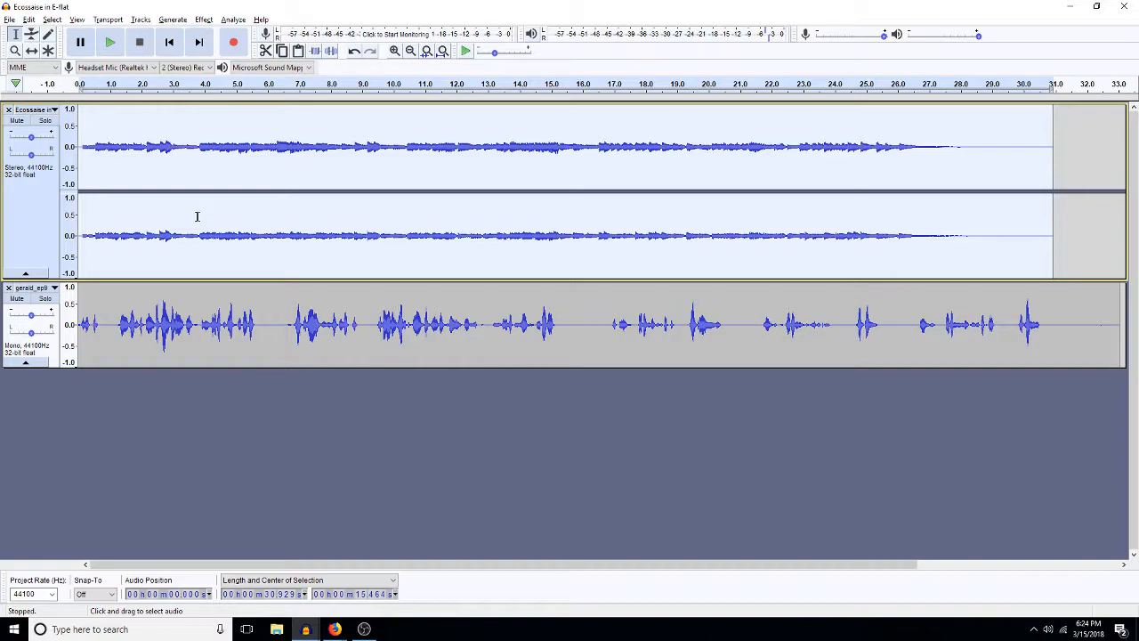
pyautogui.press('space')
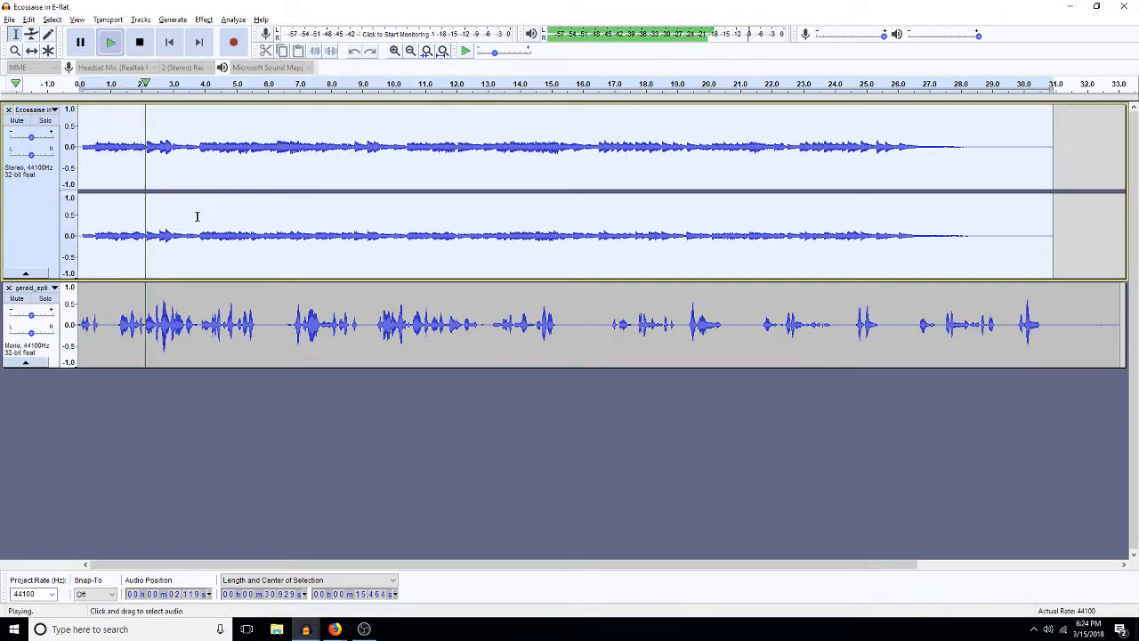
pyautogui.press('space')
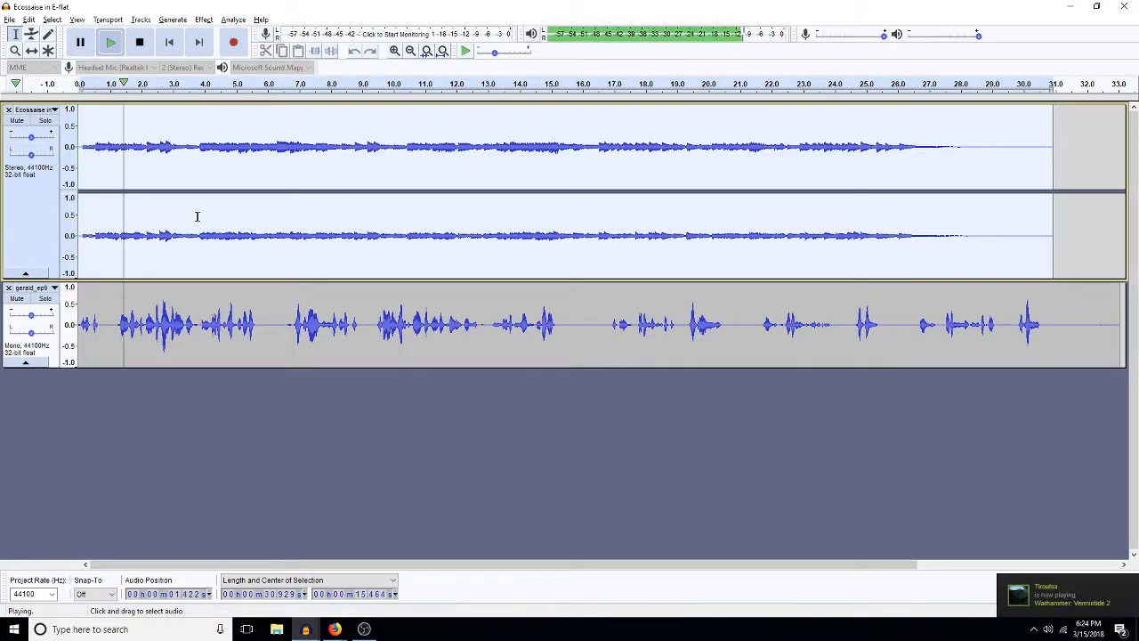
pyautogui.press('space')
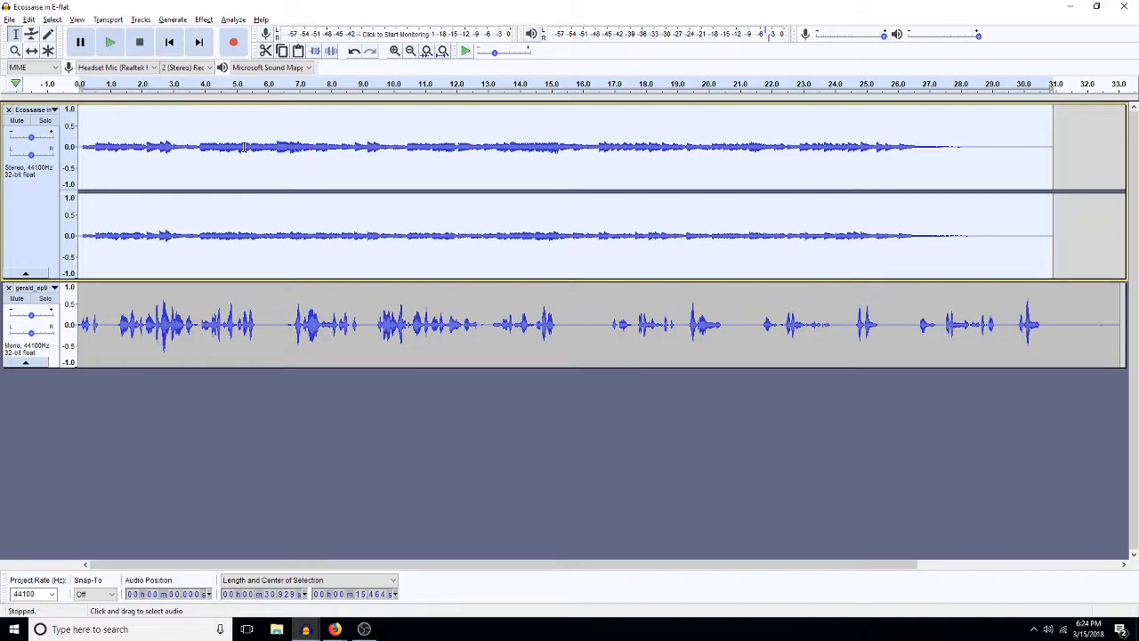
# Step: Pan the music track partway to the left and the gerald_ep9 voice track partway to the right, and play the mix
pyautogui.moveTo(31, 155); pyautogui.dragTo(18, 156)
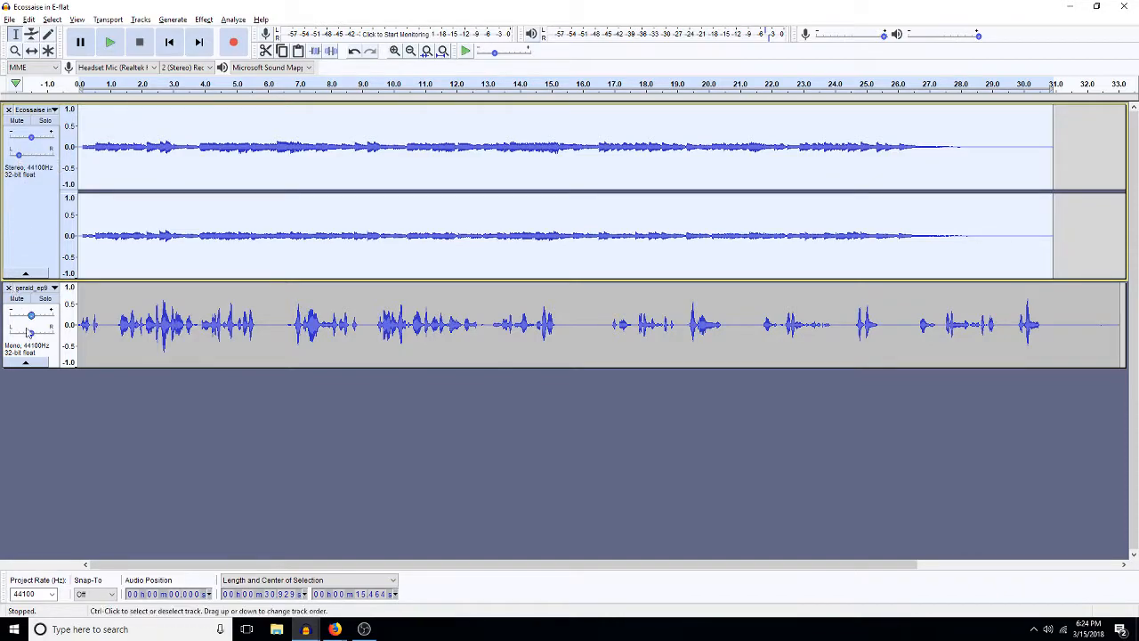
pyautogui.moveTo(31, 334); pyautogui.dragTo(43, 338)
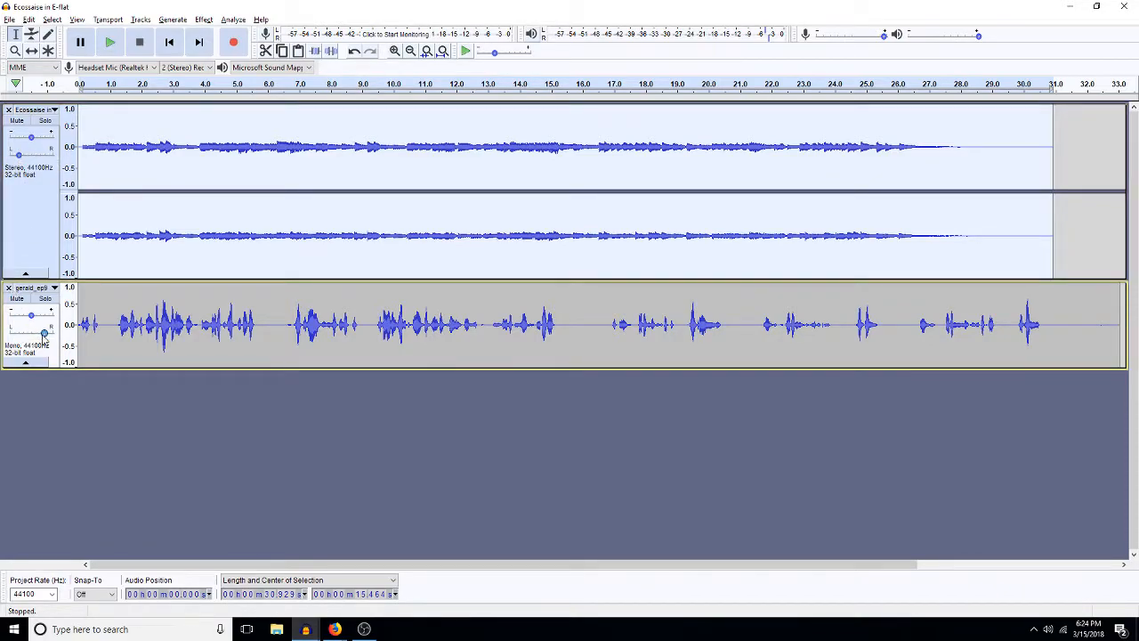
pyautogui.press('space')
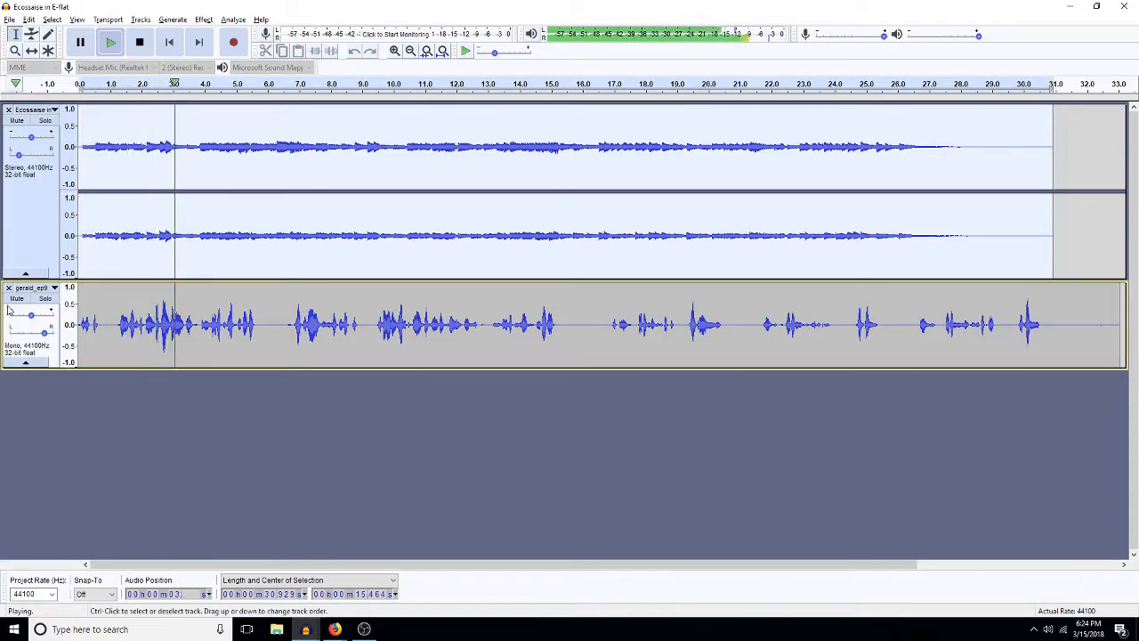
# Step: Lower the music track's gain to -15 dB while the mix plays, and stop playback
pyautogui.moveTo(32, 137); pyautogui.dragTo(12, 141)
pyautogui.click(22, 145)
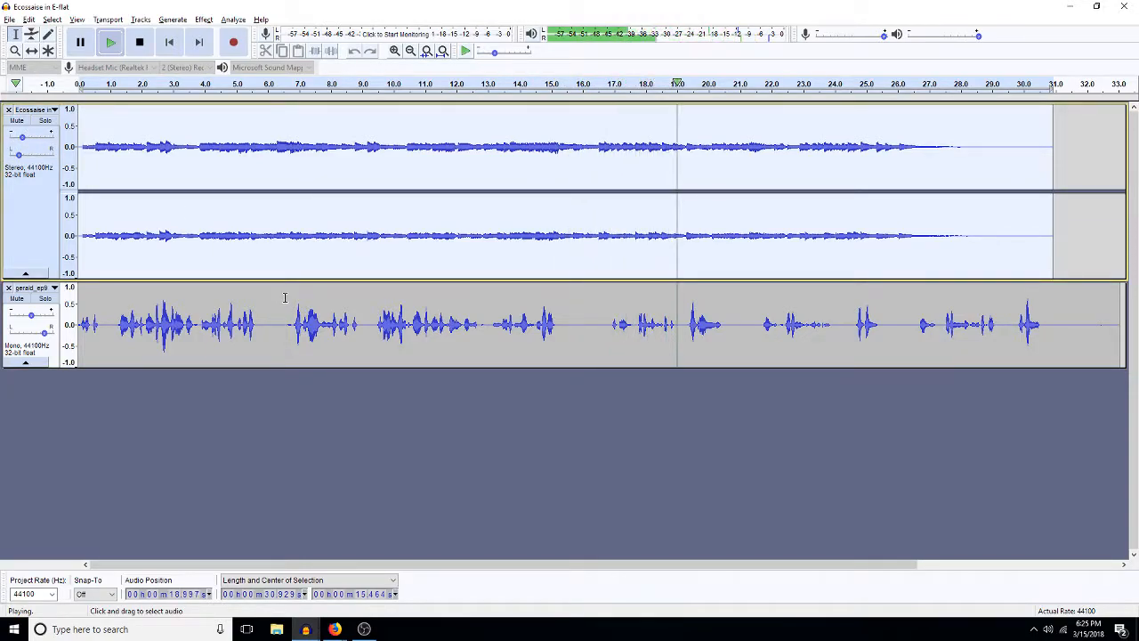
pyautogui.press('space')
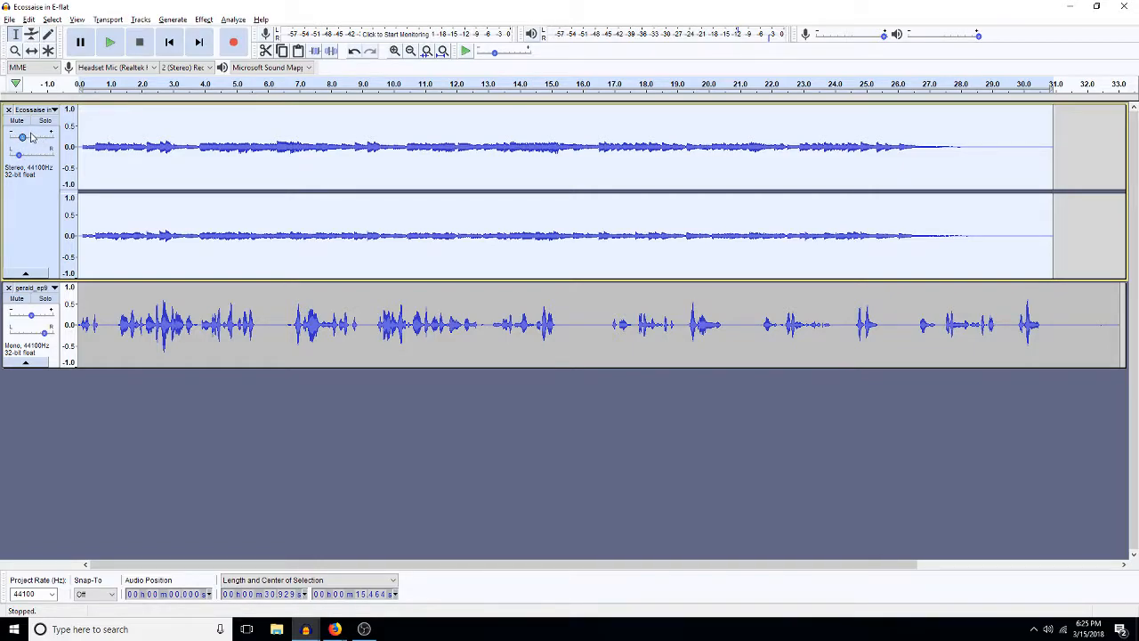
# Step: Paste a copy of the whole music track as a new track below the voice and remove that copy
pyautogui.click(183, 151)
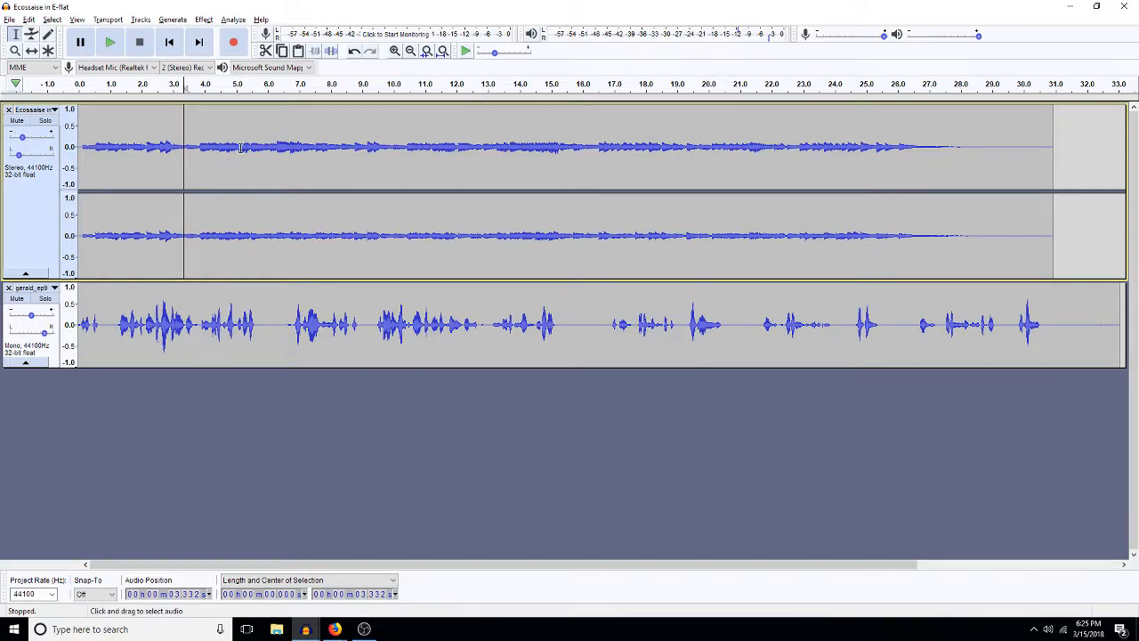
pyautogui.moveTo(240, 151); pyautogui.dragTo(408, 178)
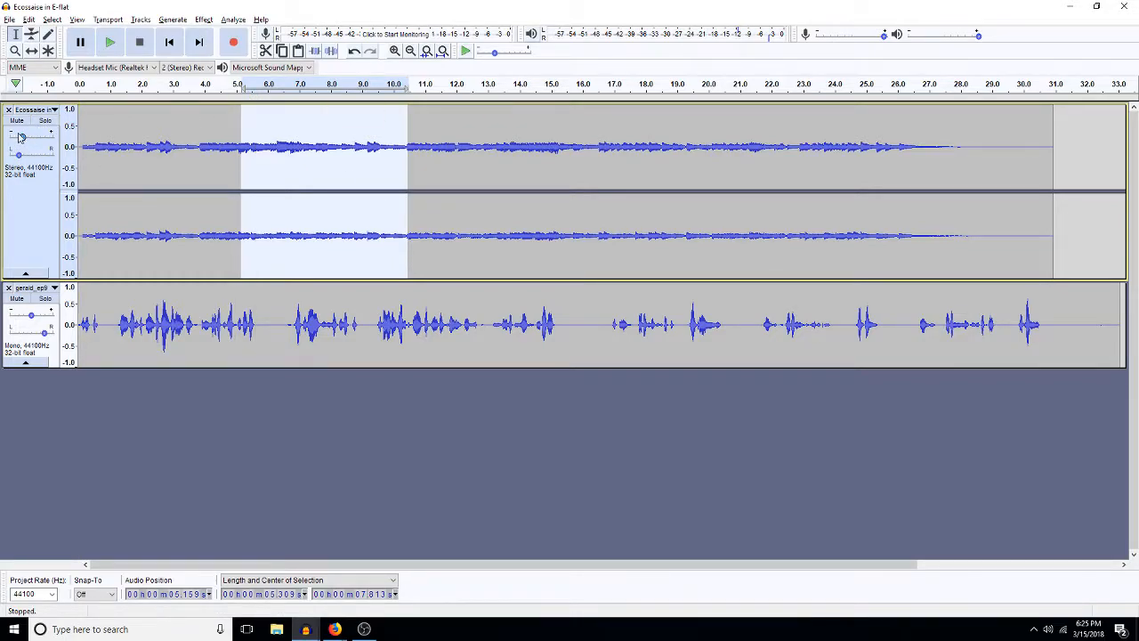
pyautogui.doubleClick(236, 209)
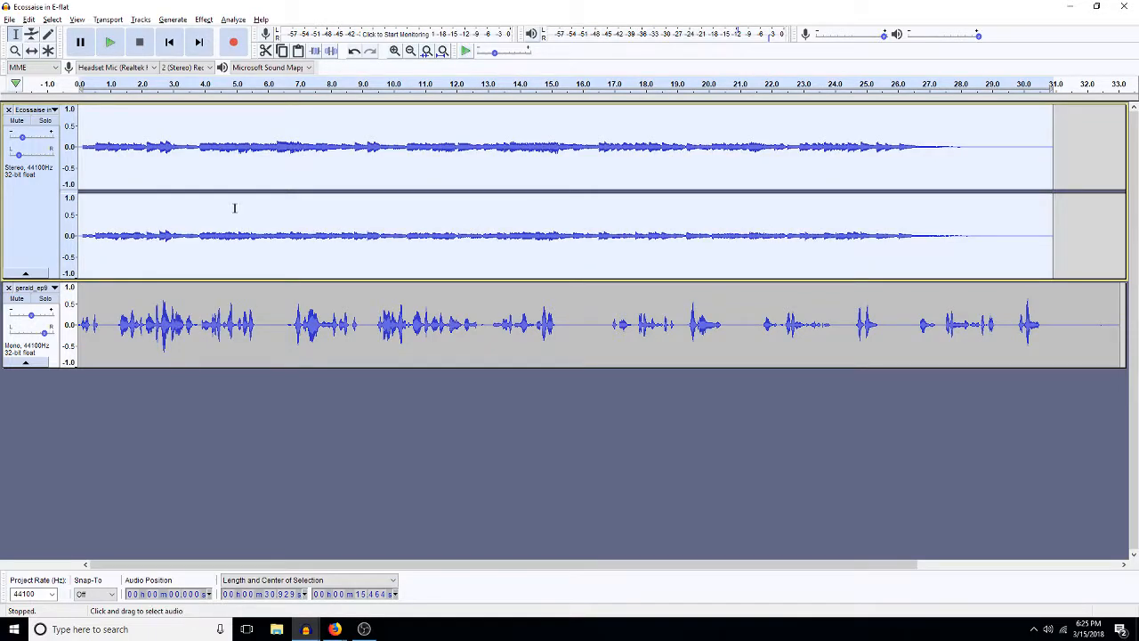
pyautogui.click(229, 399)
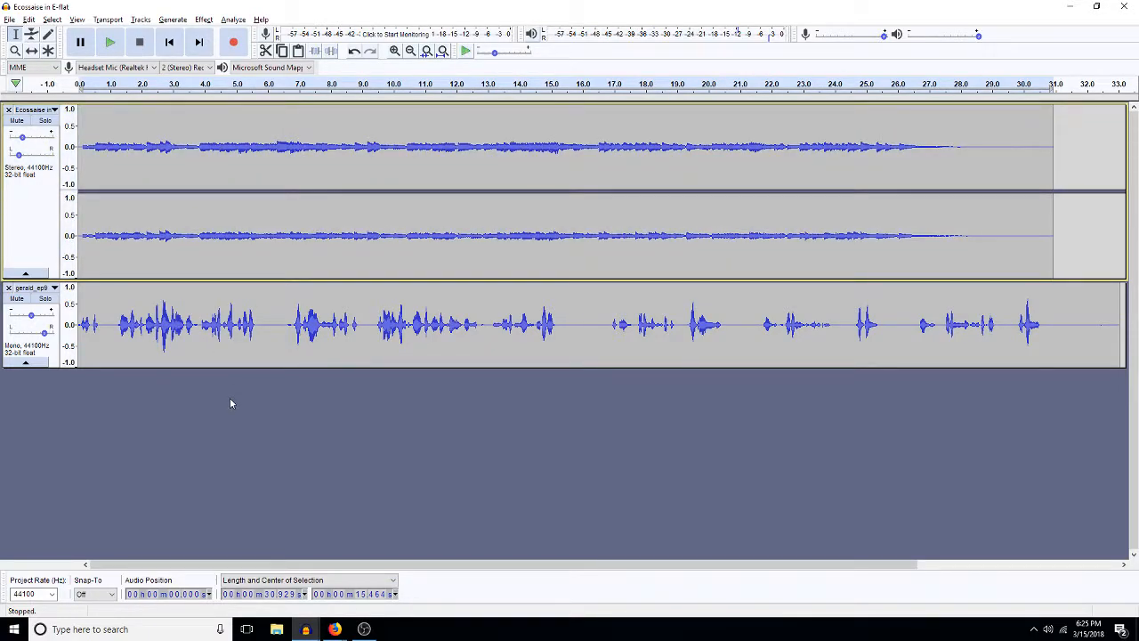
pyautogui.hotkey('ctrl', 'v')
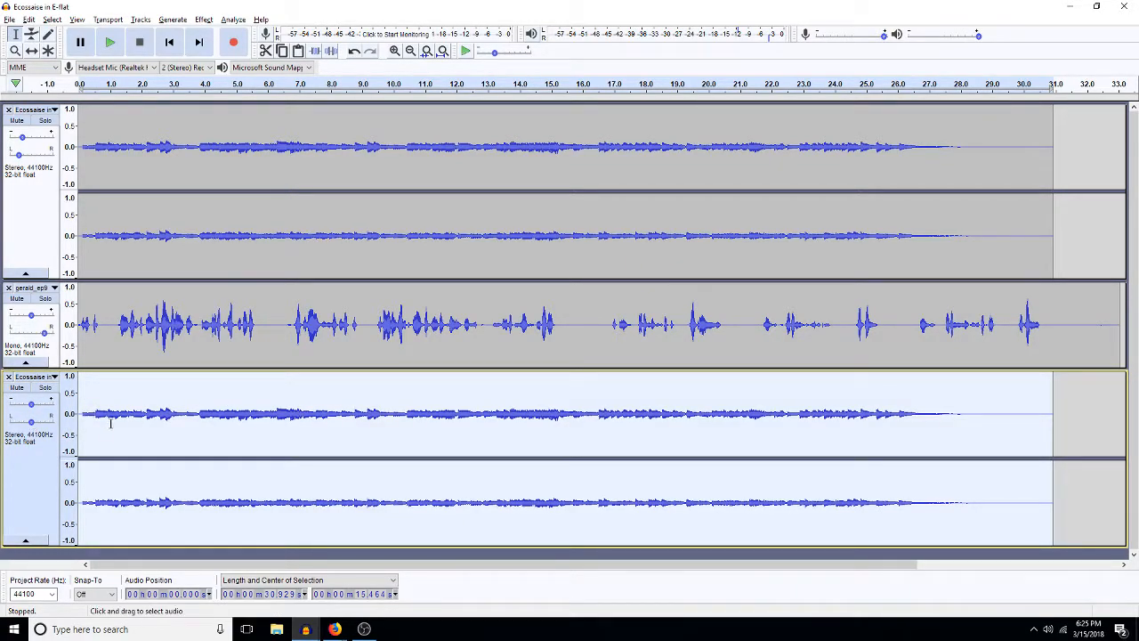
pyautogui.click(8, 376)
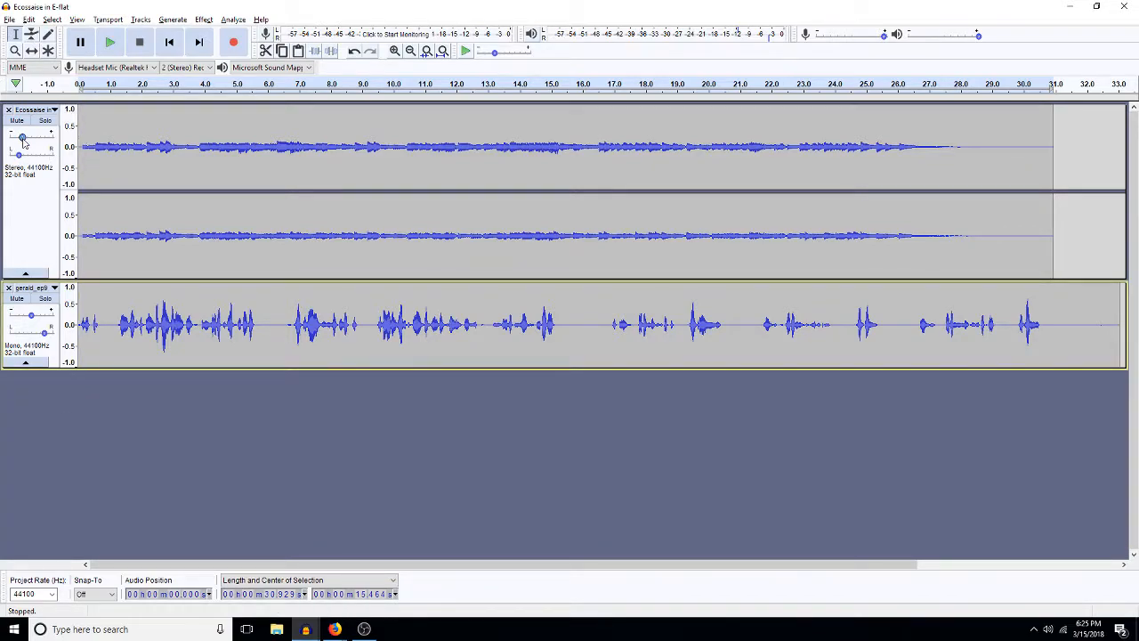
# Step: Check the music track's gain setting and amplify the whole music track by -15 dB
pyautogui.moveTo(23, 141); pyautogui.dragTo(23, 142)
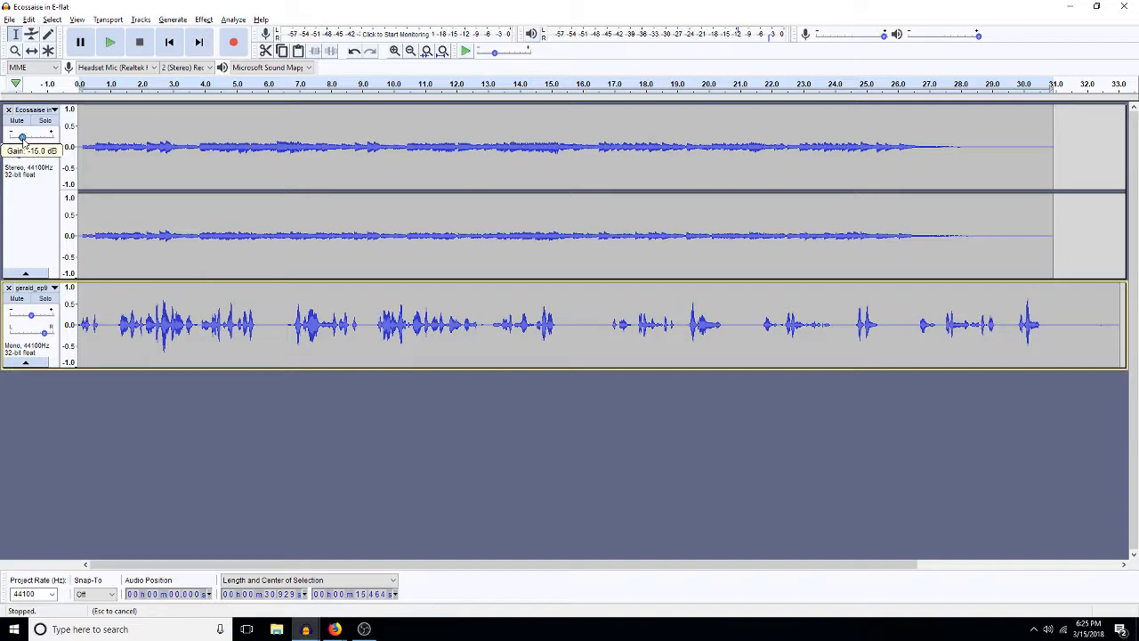
pyautogui.doubleClick(194, 171)
pyautogui.hotkey('ctrl', 'shift', 'a')
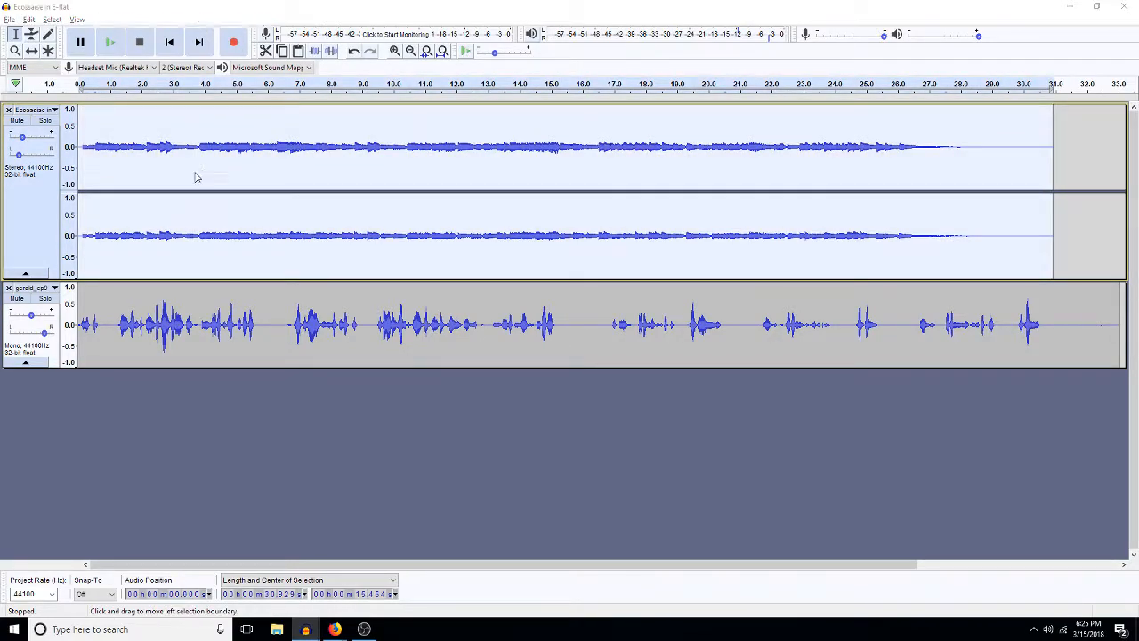
pyautogui.write('-15')
pyautogui.press('Return')
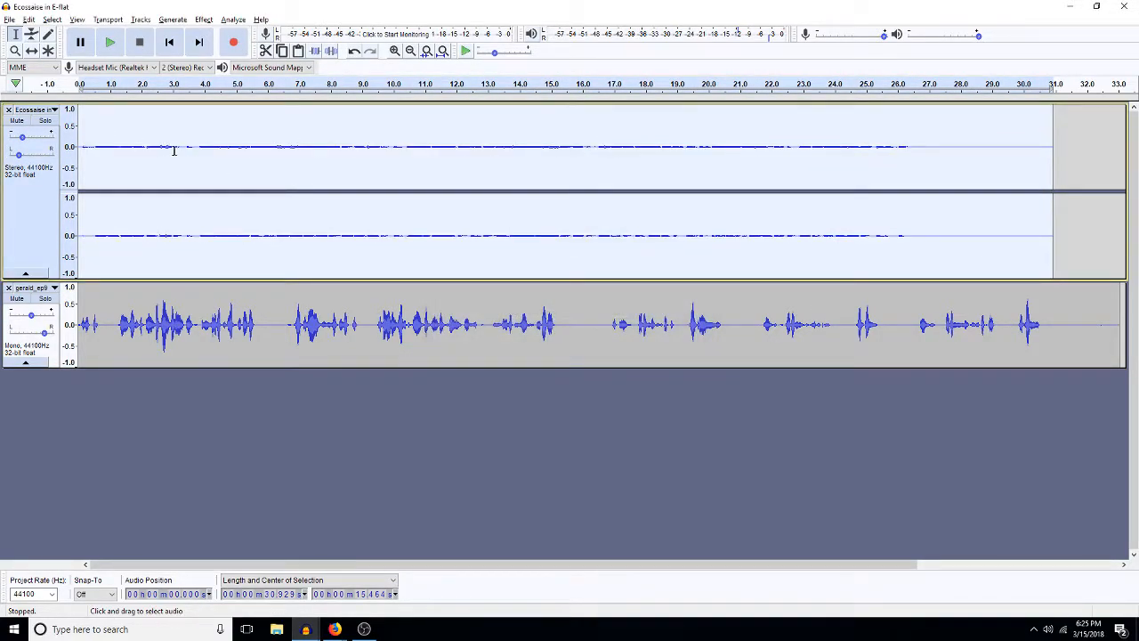
# Step: Return the music track's gain to about the middle of its range and play the mix briefly
pyautogui.moveTo(23, 139); pyautogui.dragTo(39, 144)
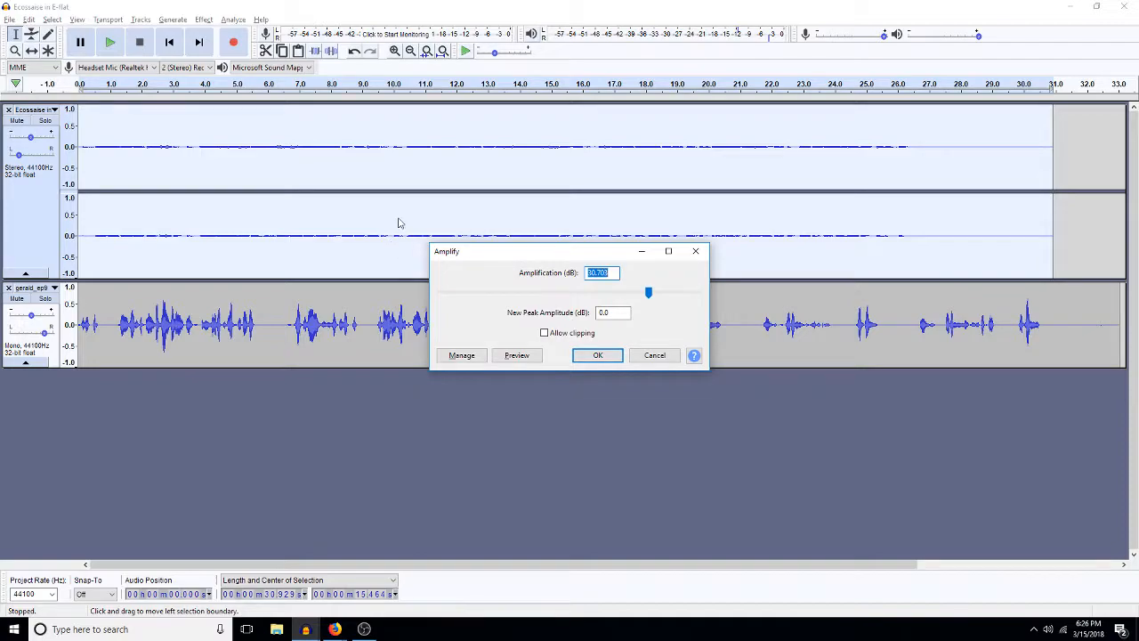
pyautogui.click(654, 355)
pyautogui.press('space')
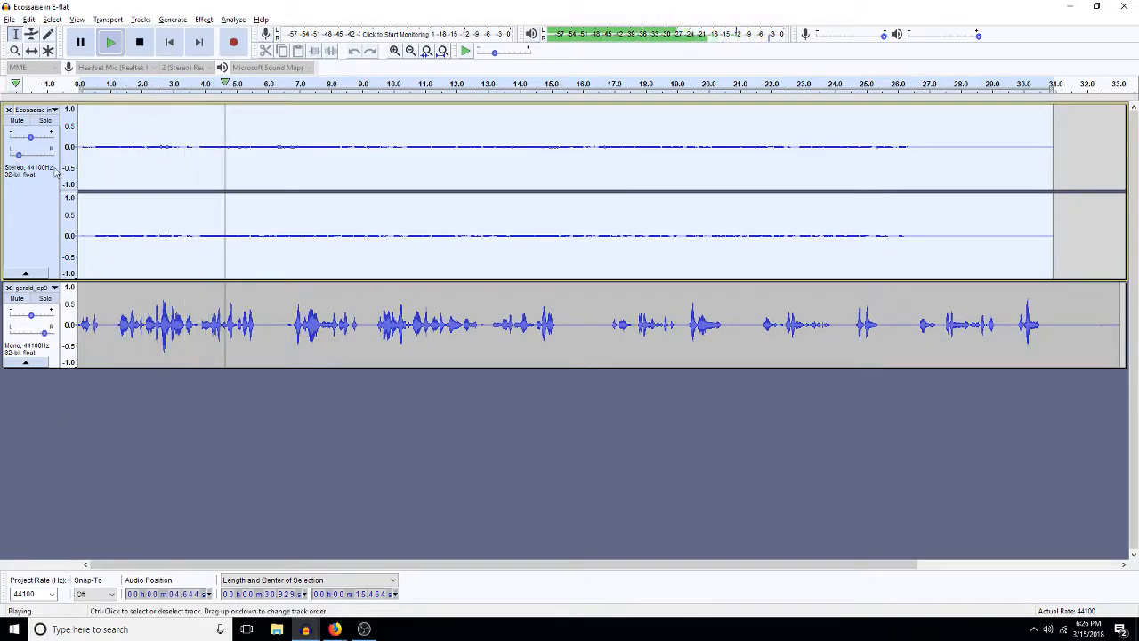
pyautogui.press('space')
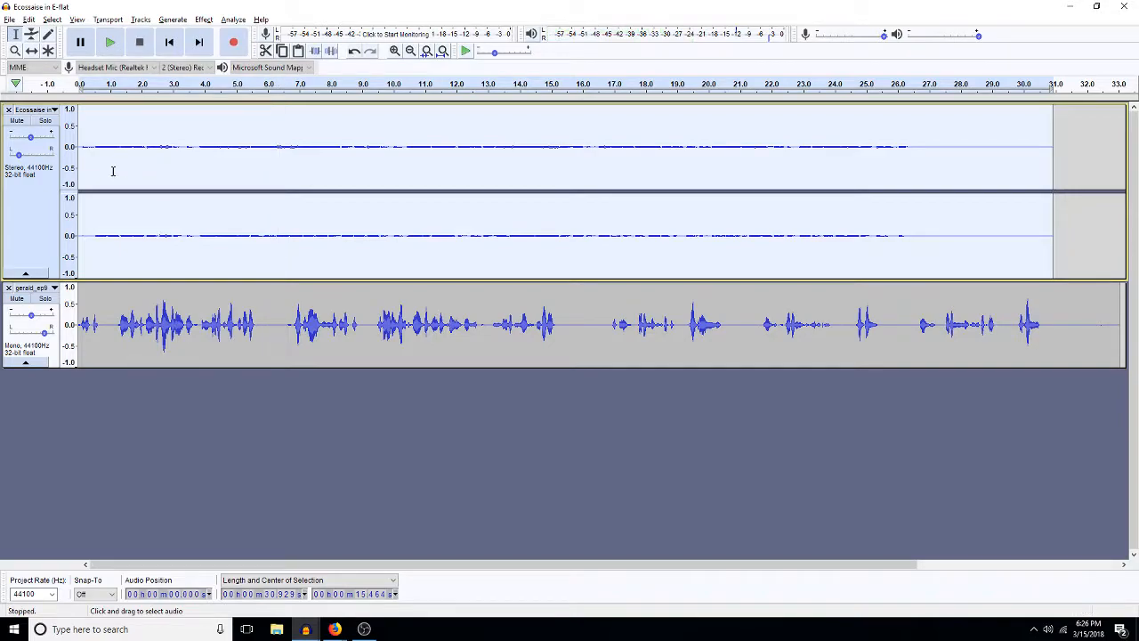
# Step: Center the music track's pan and split the stereo track into separate left and right channel tracks
pyautogui.moveTo(19, 157); pyautogui.dragTo(31, 156)
pyautogui.click(52, 111)
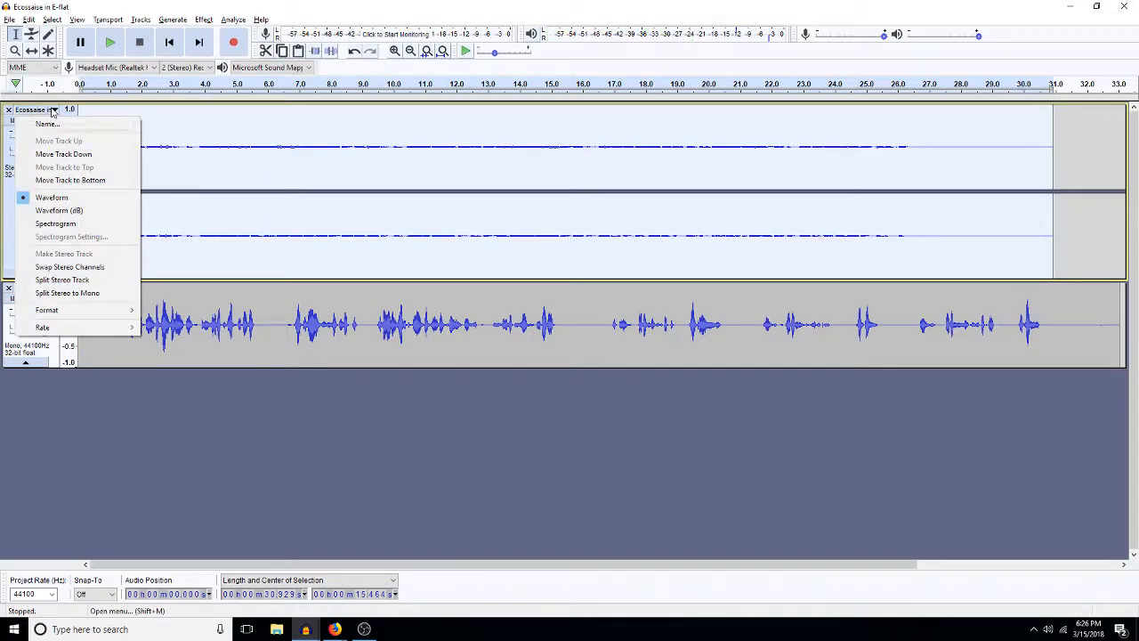
pyautogui.click(83, 281)
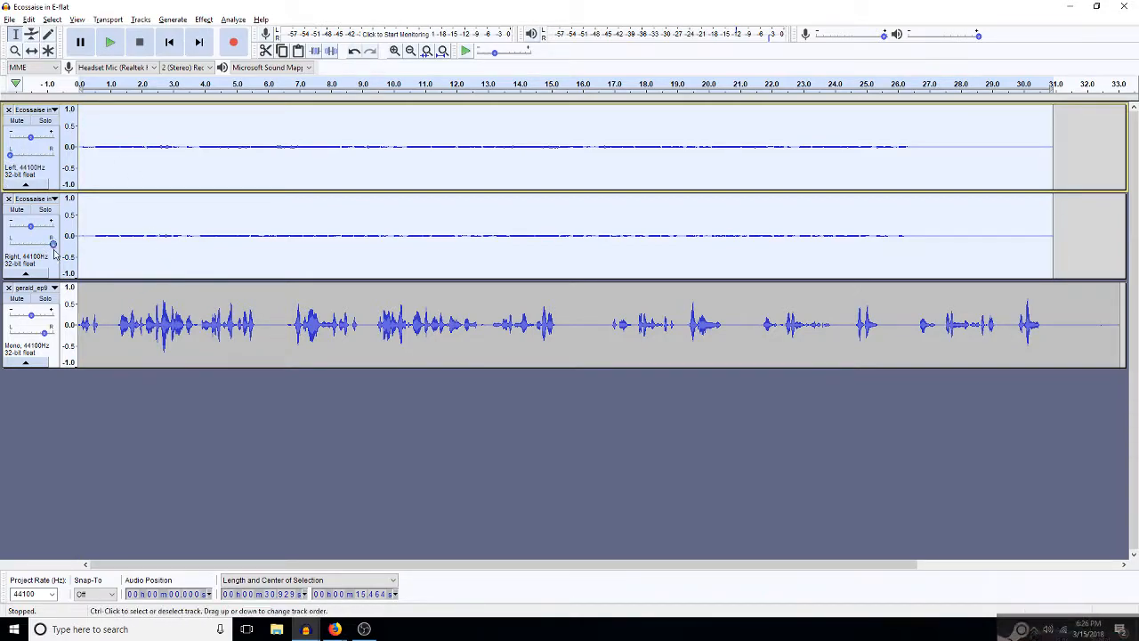
# Step: Play the mix and lower the gain of both music channel tracks slightly by the same amount
pyautogui.press('space')
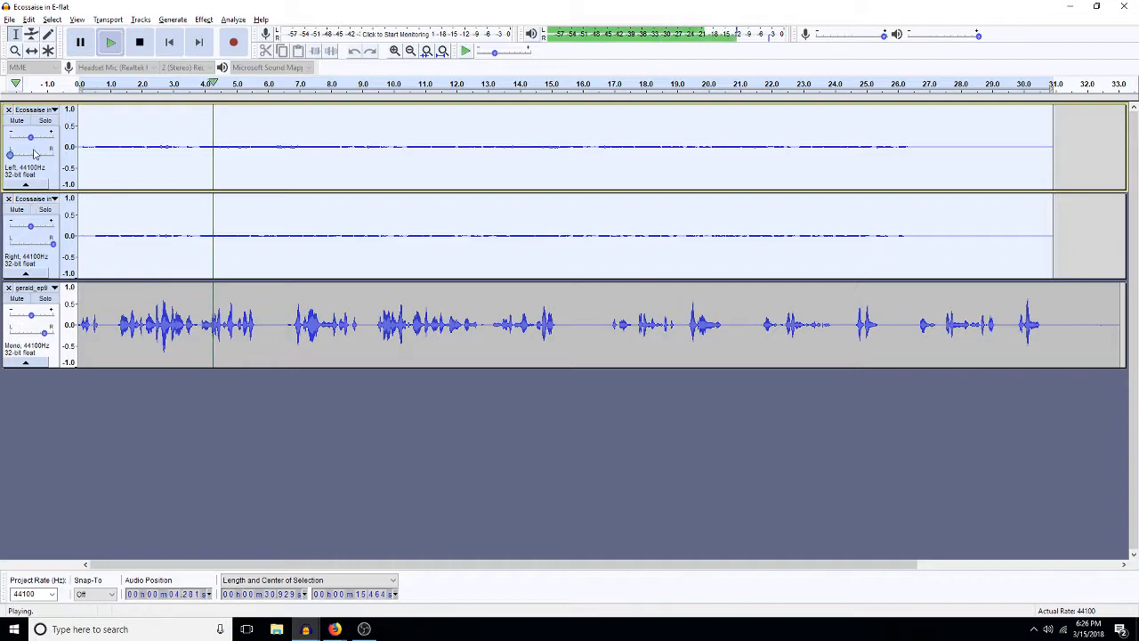
pyautogui.moveTo(30, 137); pyautogui.dragTo(26, 138)
pyautogui.moveTo(31, 226)
pyautogui.mouseDown()
pyautogui.moveTo(40, 227)
pyautogui.moveTo(12, 231)
pyautogui.mouseUp()
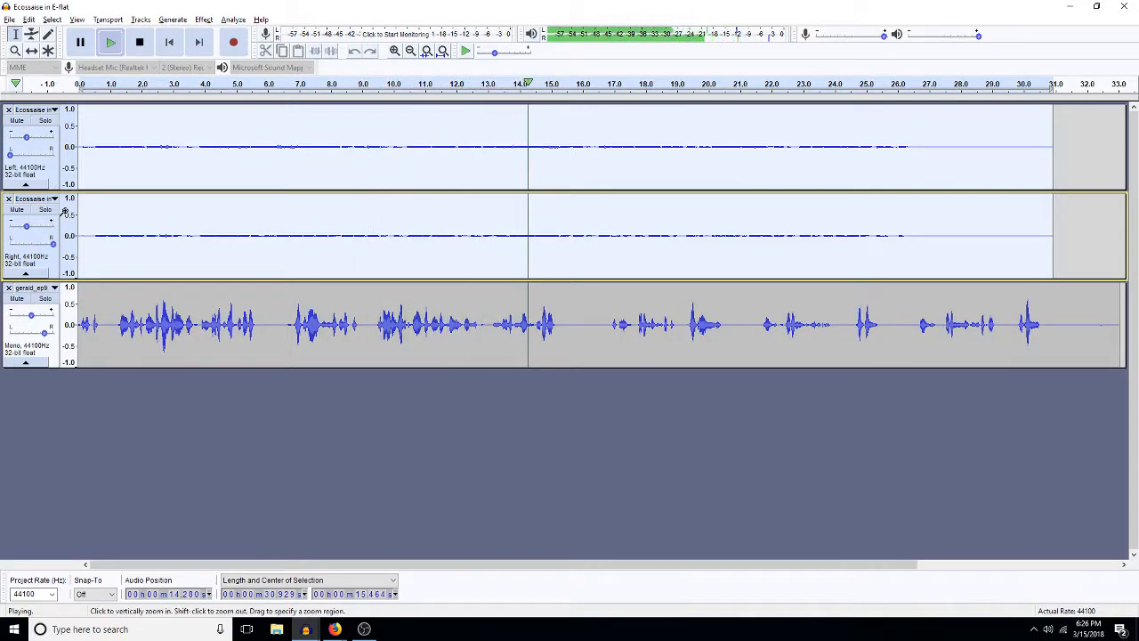
pyautogui.press('space')
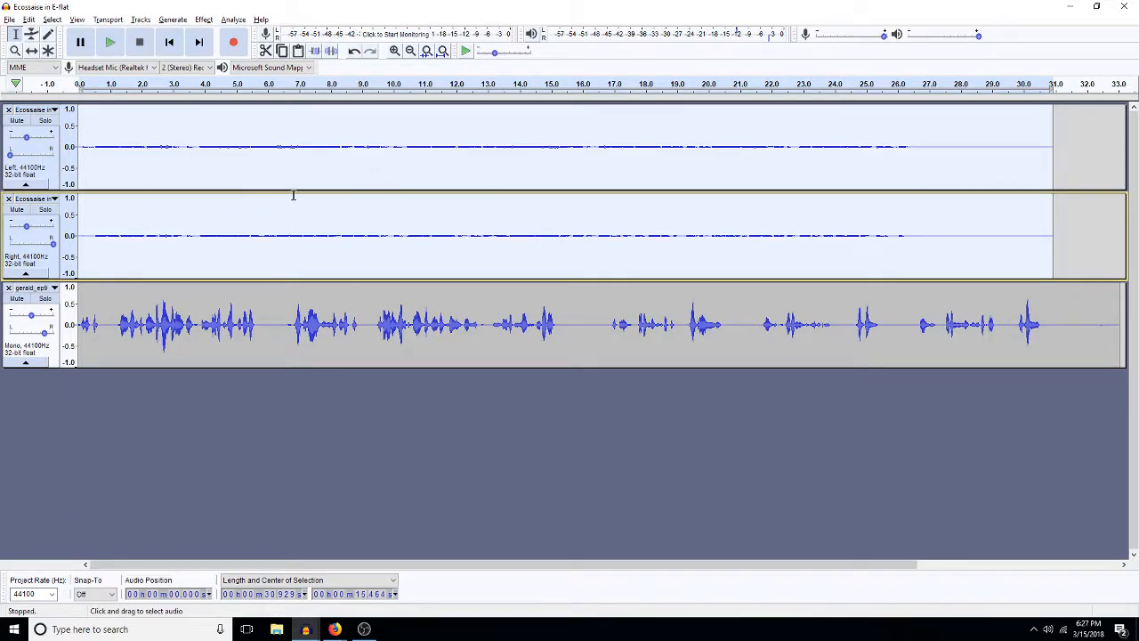
# Step: Nudge the selection edges near the start of the right music channel in tiny increments, finishing with the cursor at 0.245 s
pyautogui.click(88, 244)
pyautogui.keyDown('shift'); pyautogui.click(88, 244); pyautogui.keyUp('shift')
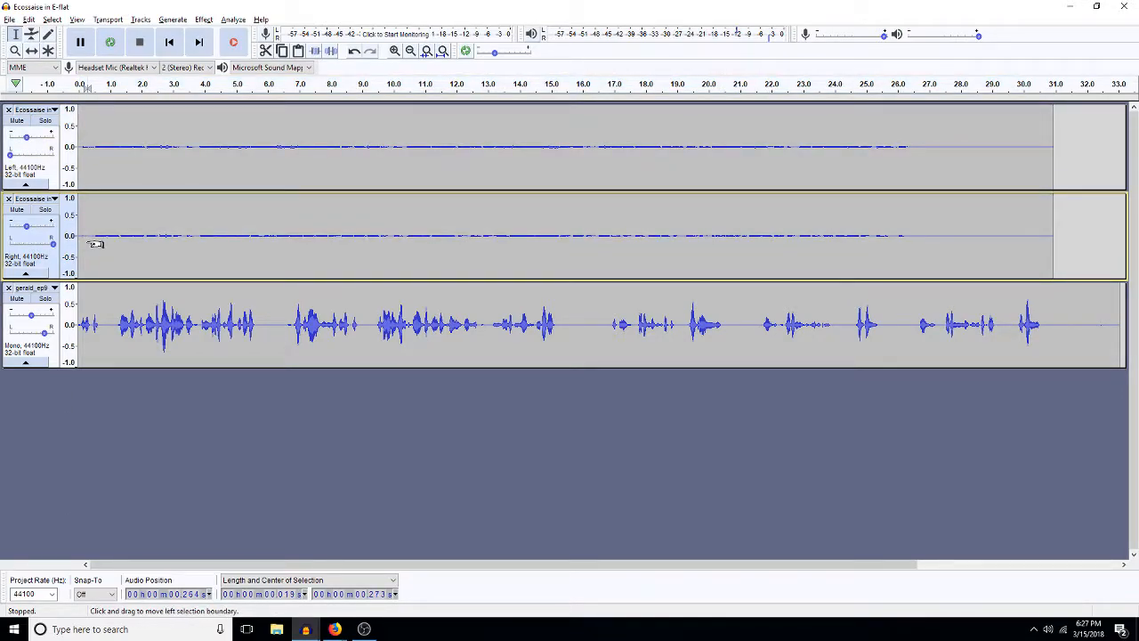
pyautogui.click(88, 244)
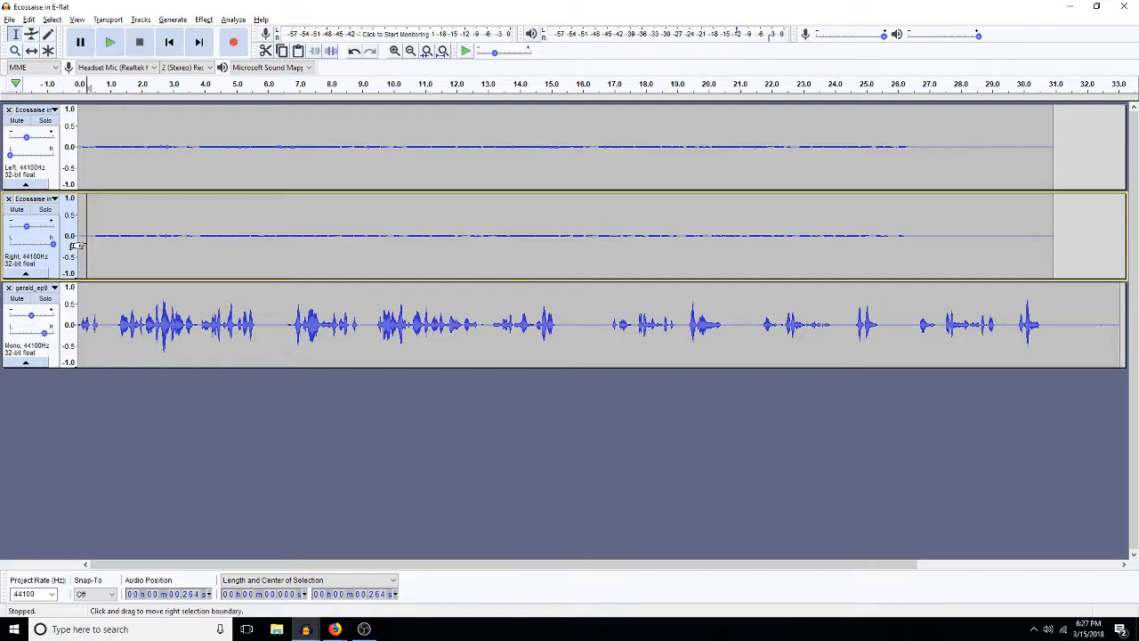
pyautogui.press('shift')
pyautogui.hotkey('shift', 'Right')
pyautogui.hotkey('shift', 'Right')
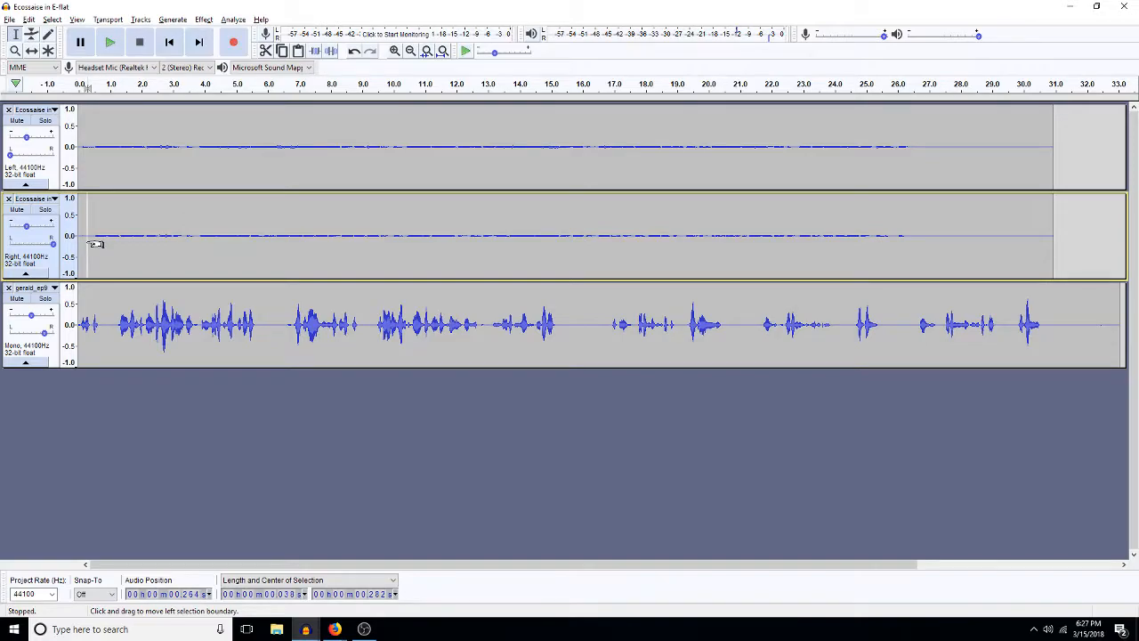
pyautogui.hotkey('shift', 'Left')
pyautogui.press('Left')
pyautogui.hotkey('shift', 'Right')
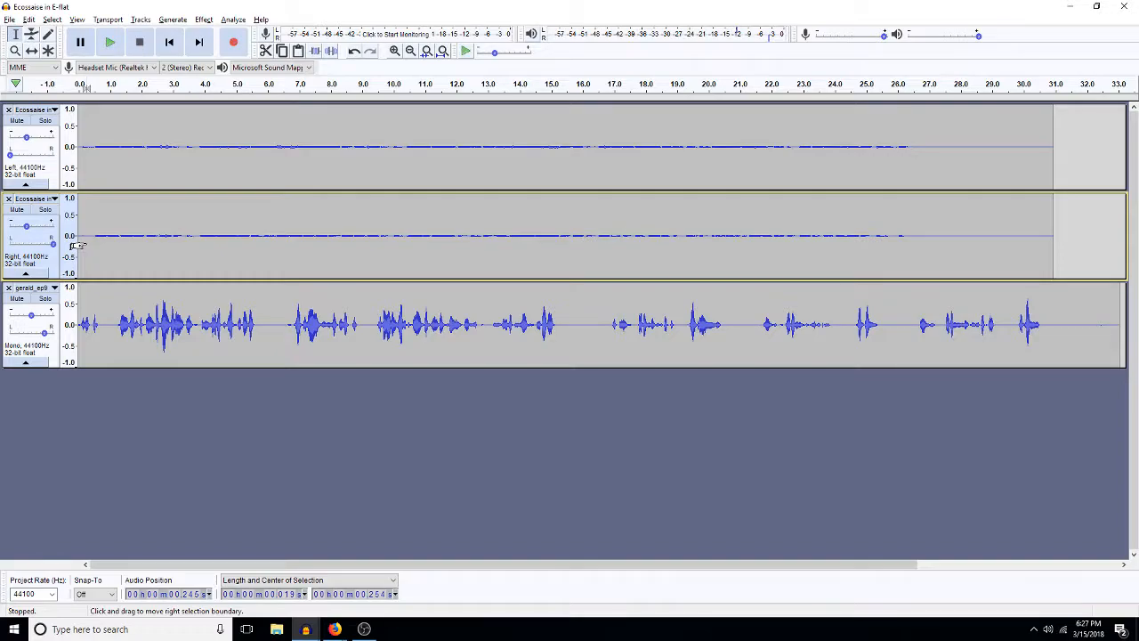
pyautogui.press('Left')
# Step: Play the mix while raising the right music channel's gain to mid-range and the left channel's gain to just below it
pyautogui.press('space')
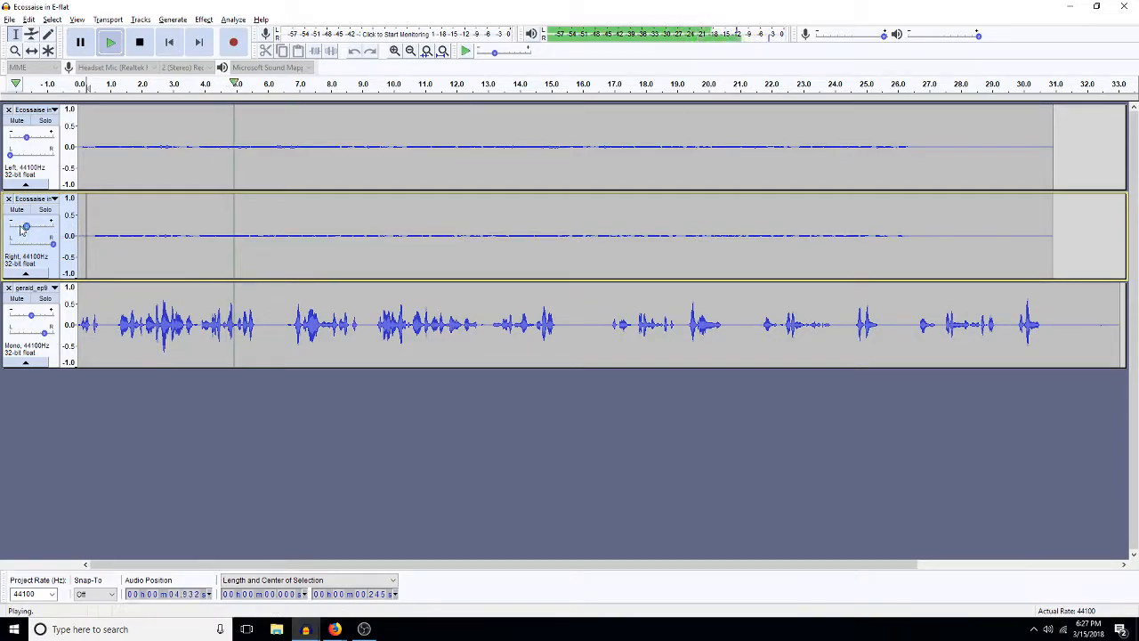
pyautogui.moveTo(26, 226); pyautogui.dragTo(34, 229)
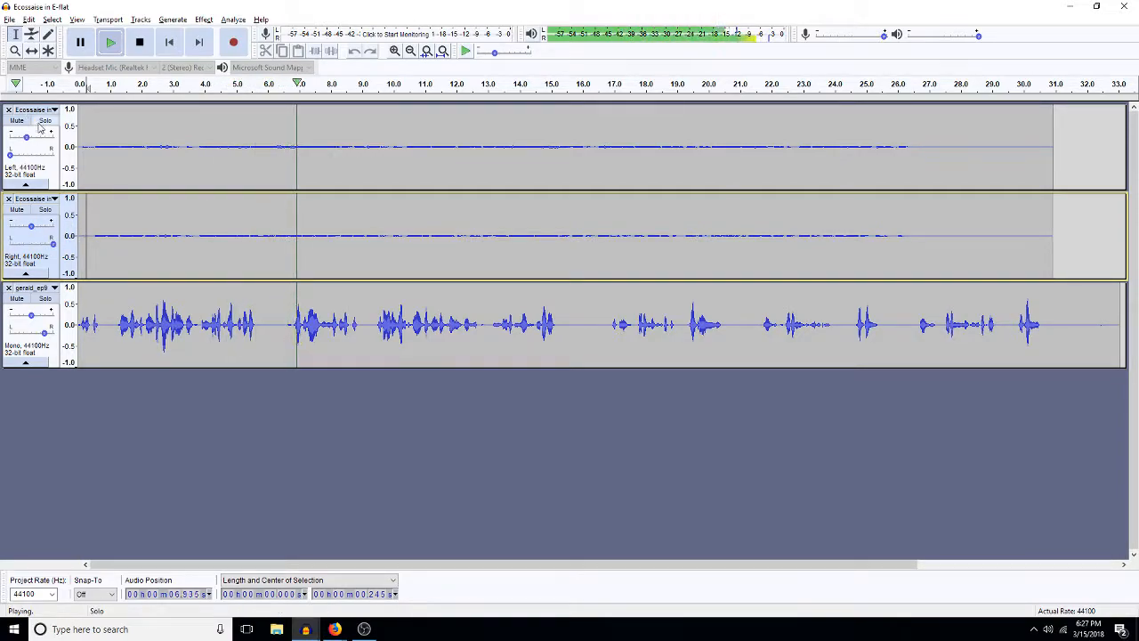
pyautogui.moveTo(27, 140); pyautogui.dragTo(30, 140)
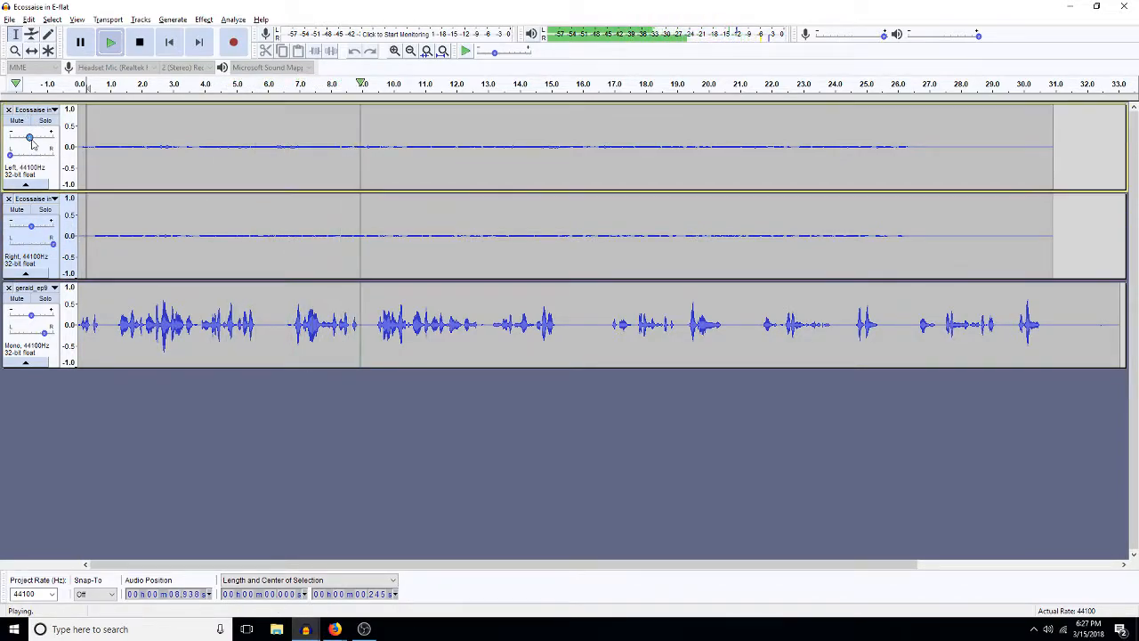
pyautogui.press('space')
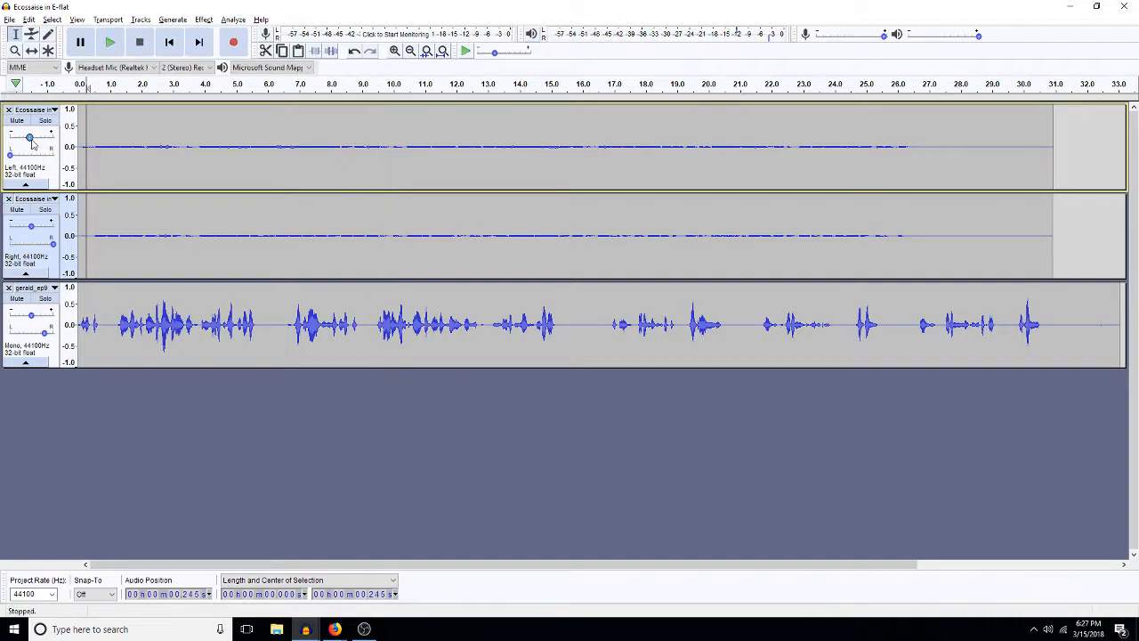
# Step: Play the mix and try to delete a 0.019 s sliver at 0.245 s in the right music channel
pyautogui.click(93, 225)
pyautogui.keyDown('shift'); pyautogui.click(87, 225); pyautogui.keyUp('shift')
pyautogui.click(85, 224)
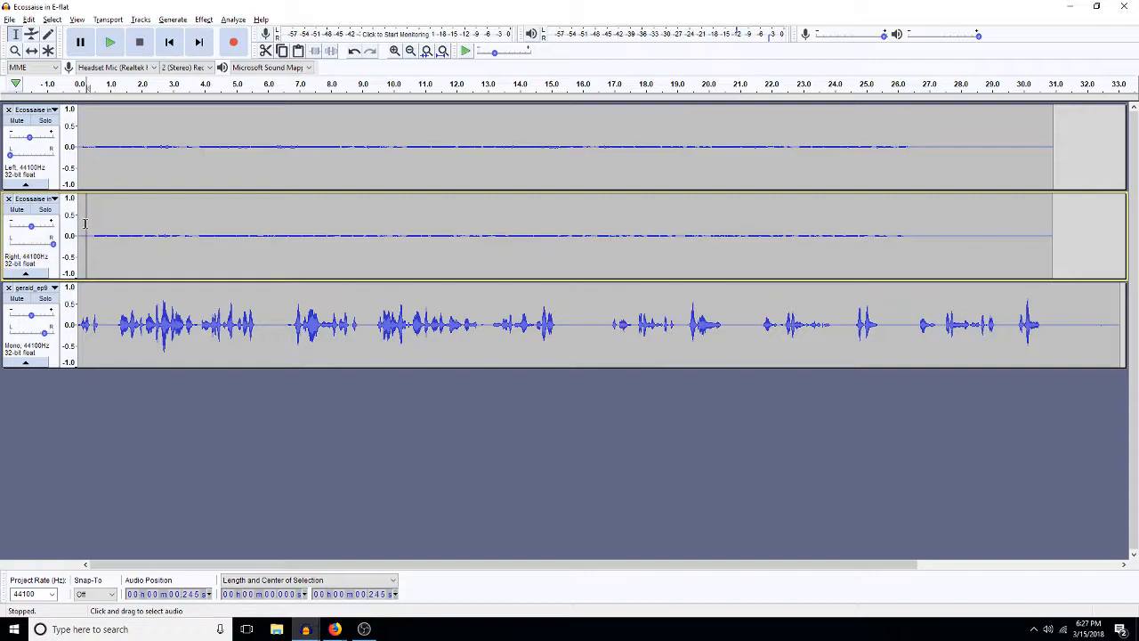
pyautogui.press('space')
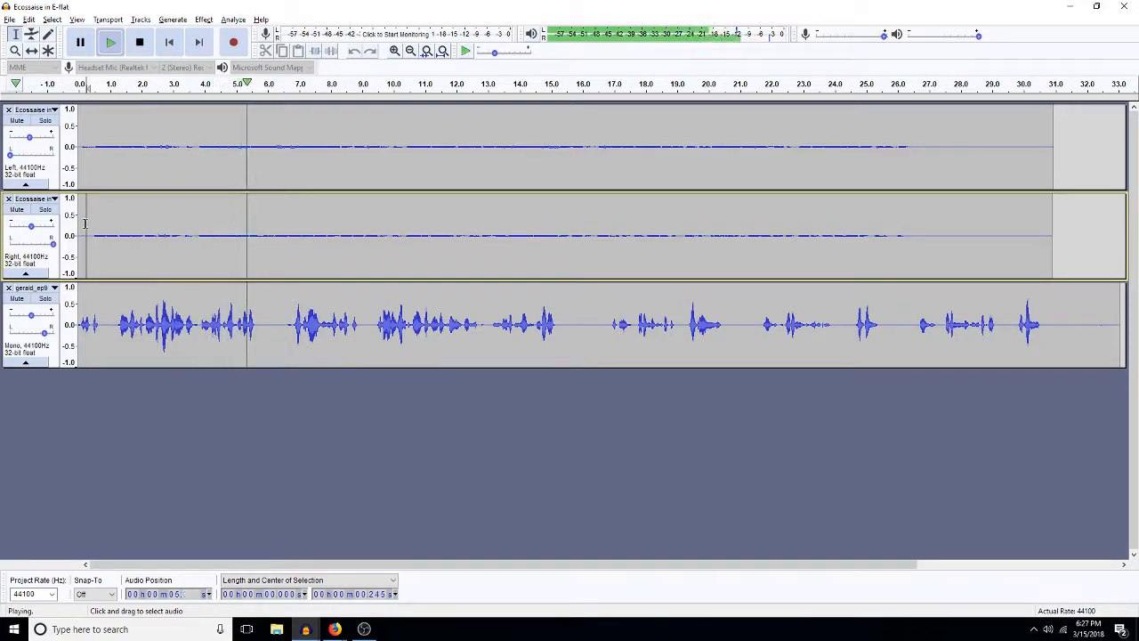
pyautogui.press('space')
pyautogui.hotkey('shift', 'Right')
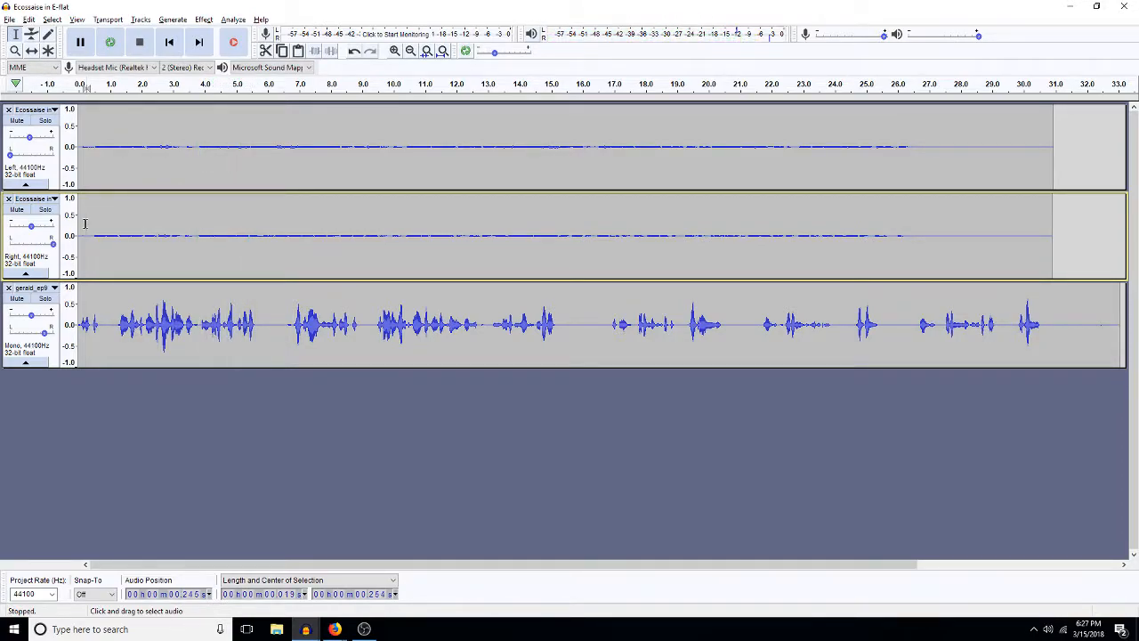
pyautogui.press('Delete')
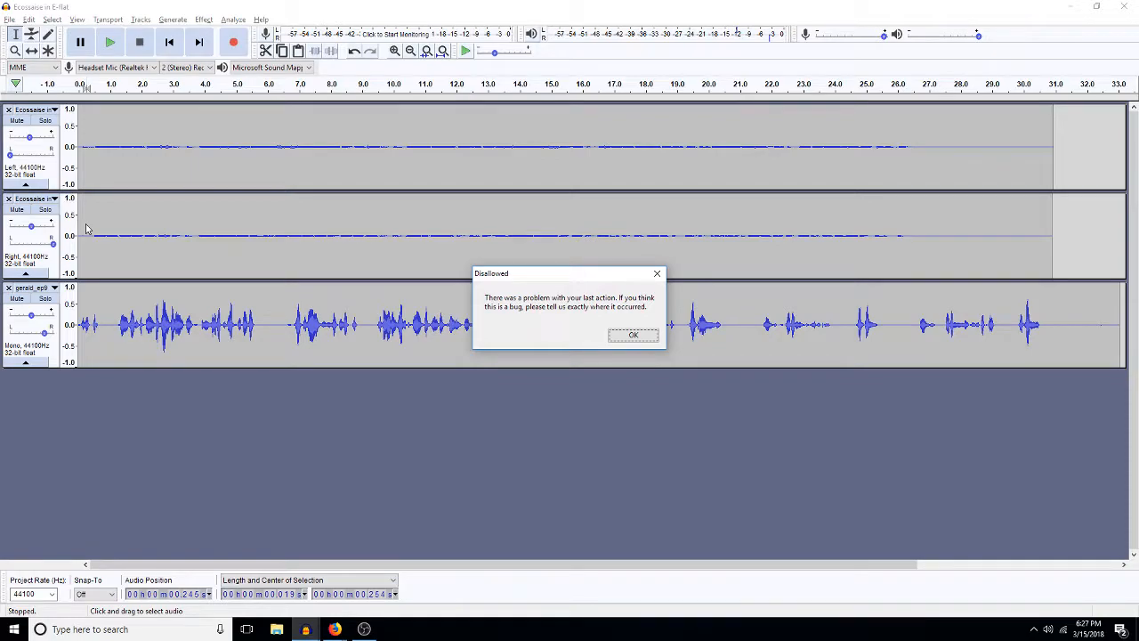
pyautogui.click(631, 335)
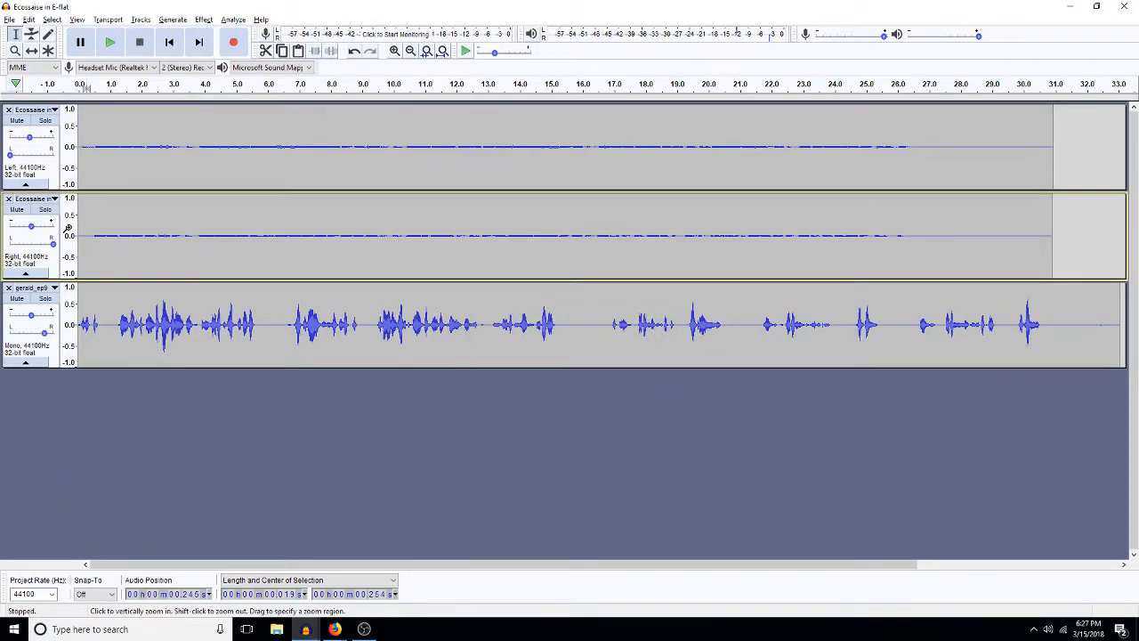
# Step: Delete a 0.019 s sliver from the very start of the right music channel and play the mix to hear the offset
pyautogui.click(79, 235)
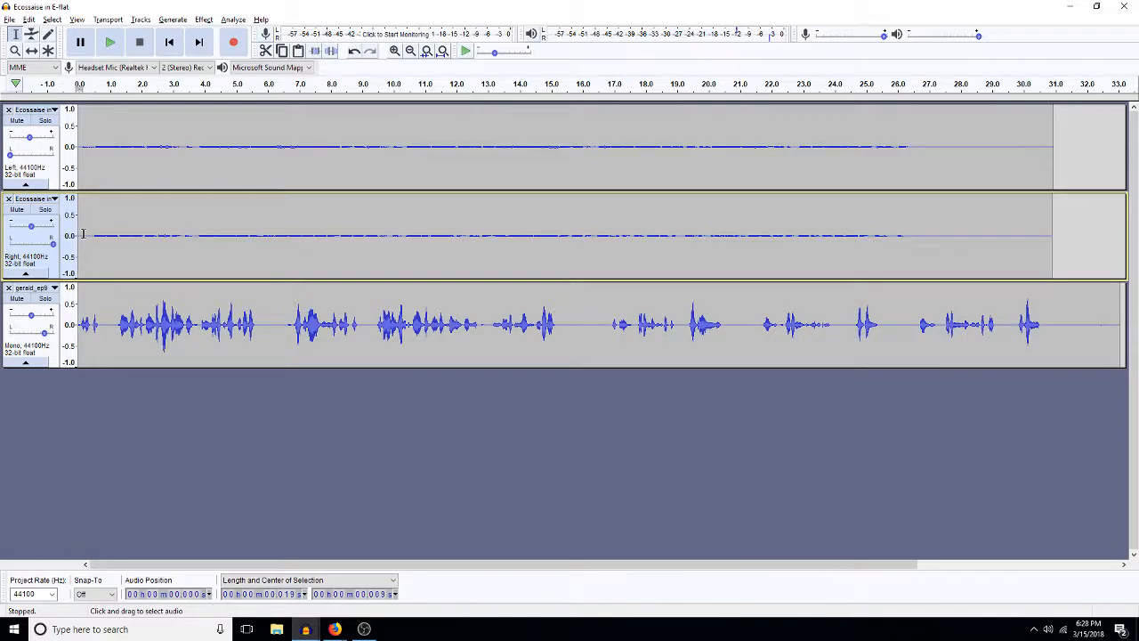
pyautogui.press('Delete')
pyautogui.press('space')
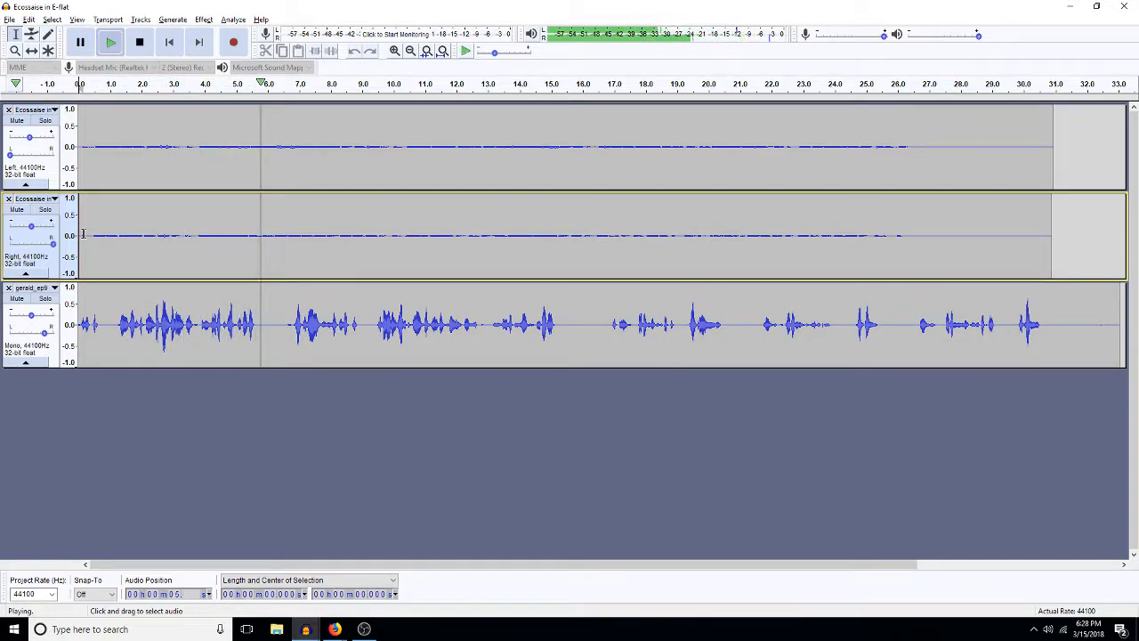
pyautogui.press('space')
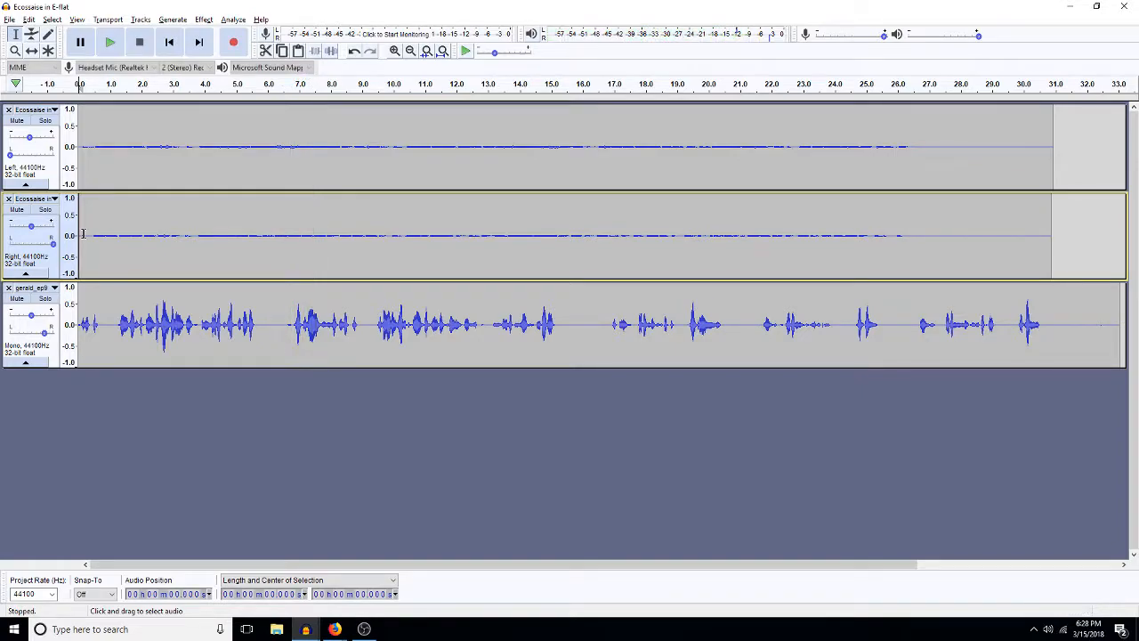
pyautogui.click(83, 233)
pyautogui.click(83, 233)
pyautogui.press('space')
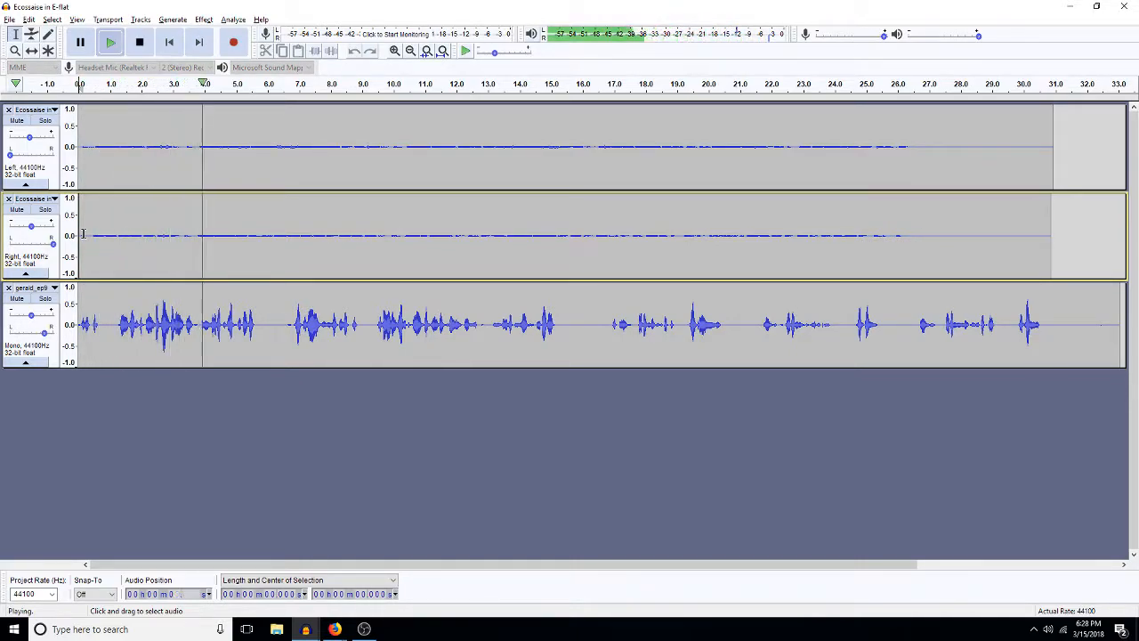
pyautogui.press('space')
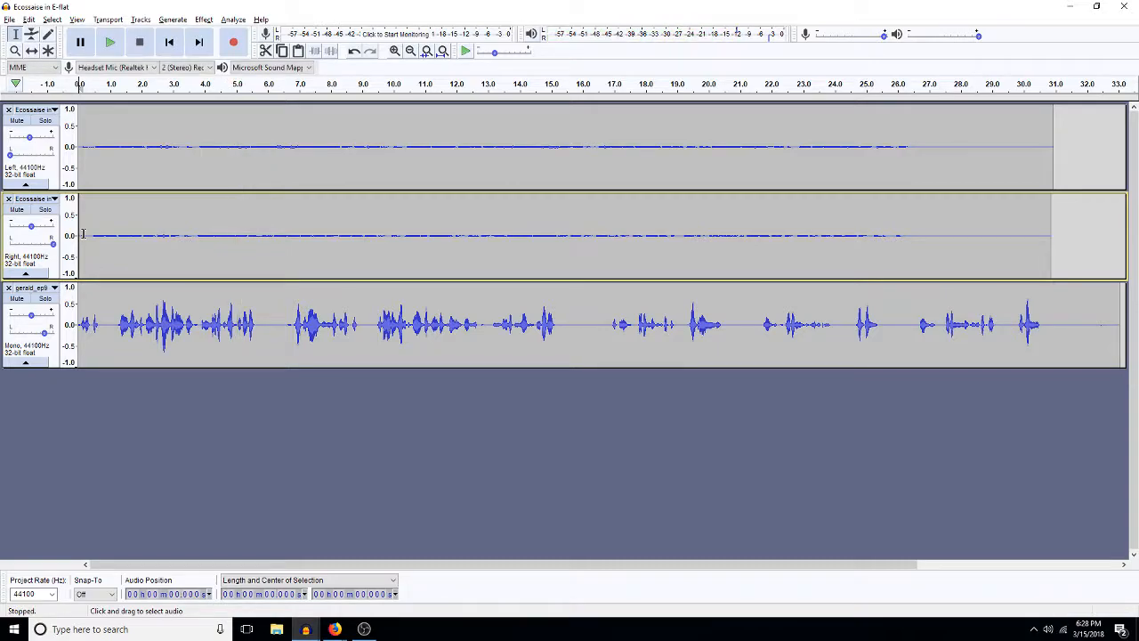
# Step: Duplicate the entire voice clip onto a new track below the original
pyautogui.doubleClick(265, 338)
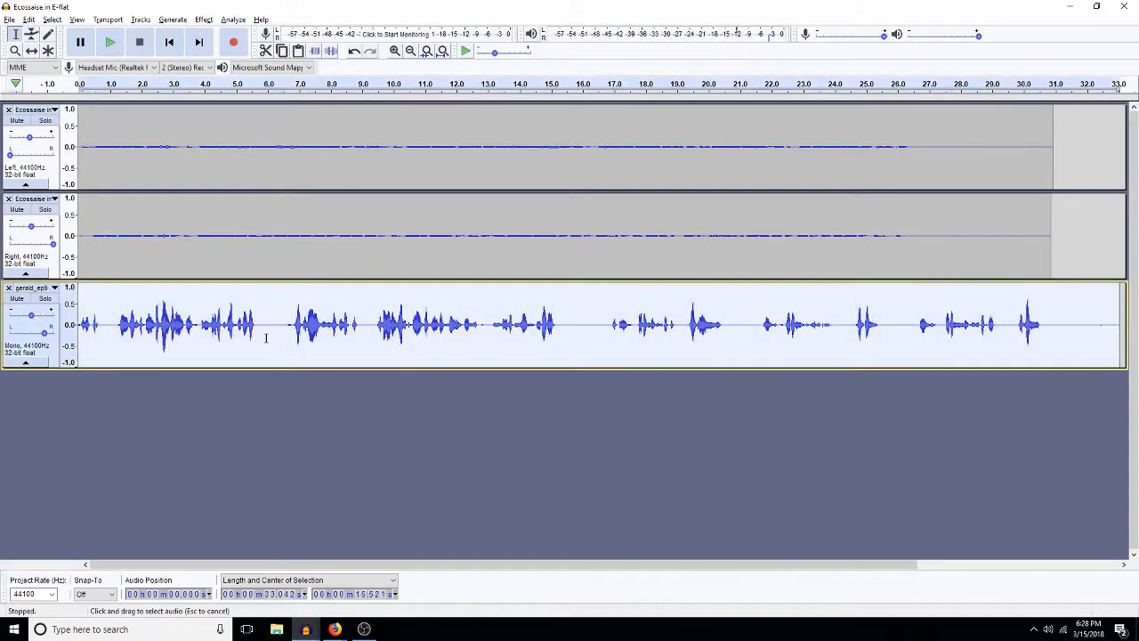
pyautogui.hotkey('ctrl', 'd')
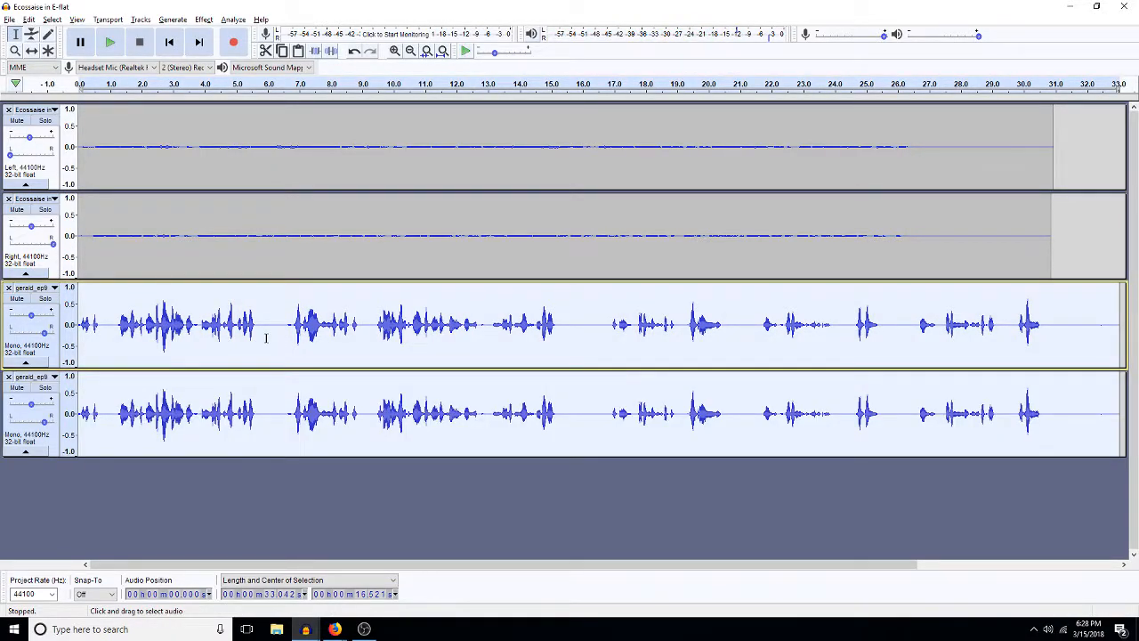
# Step: Try deleting a 0.056 s sliver at 0.960 s from the duplicated voice track, play the mix, and undo the deletion
pyautogui.click(105, 408)
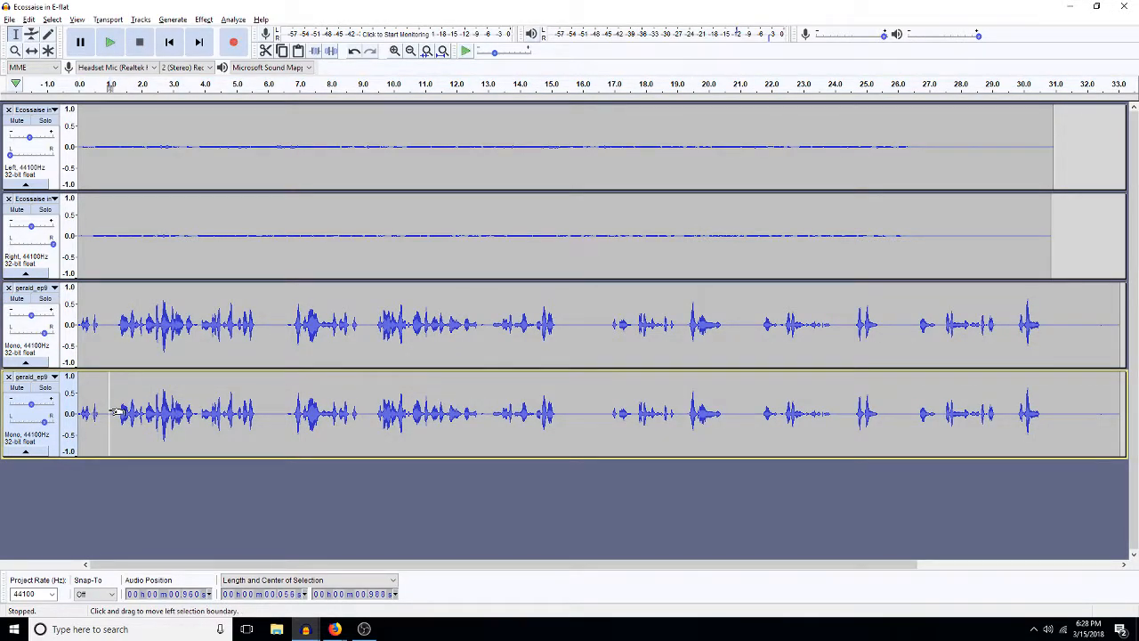
pyautogui.press('Delete')
pyautogui.press('space')
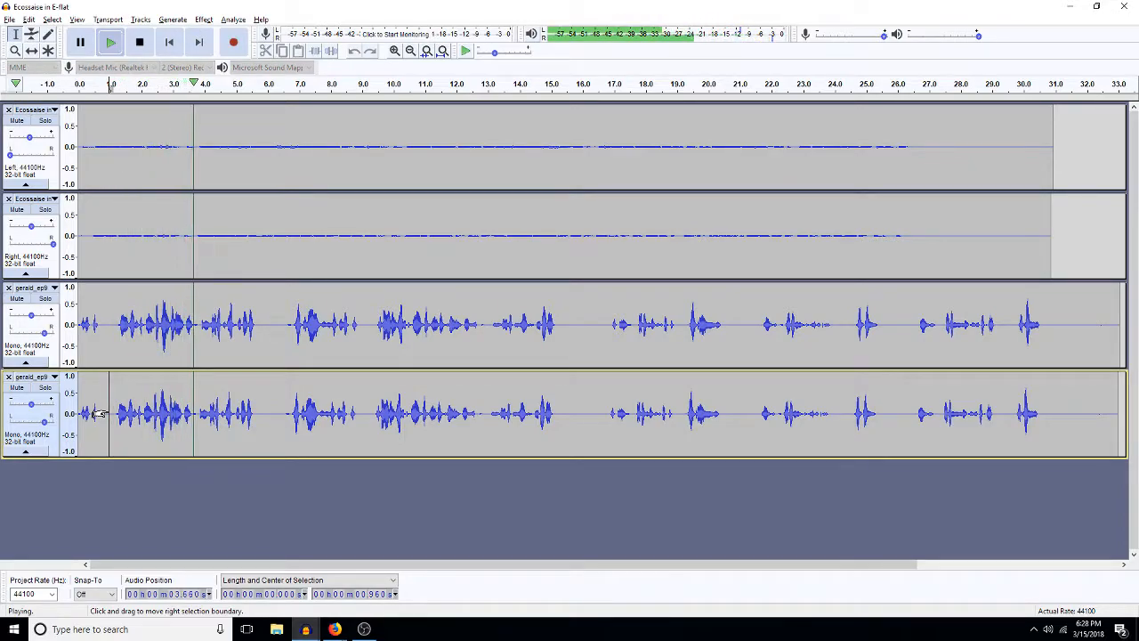
pyautogui.press('space')
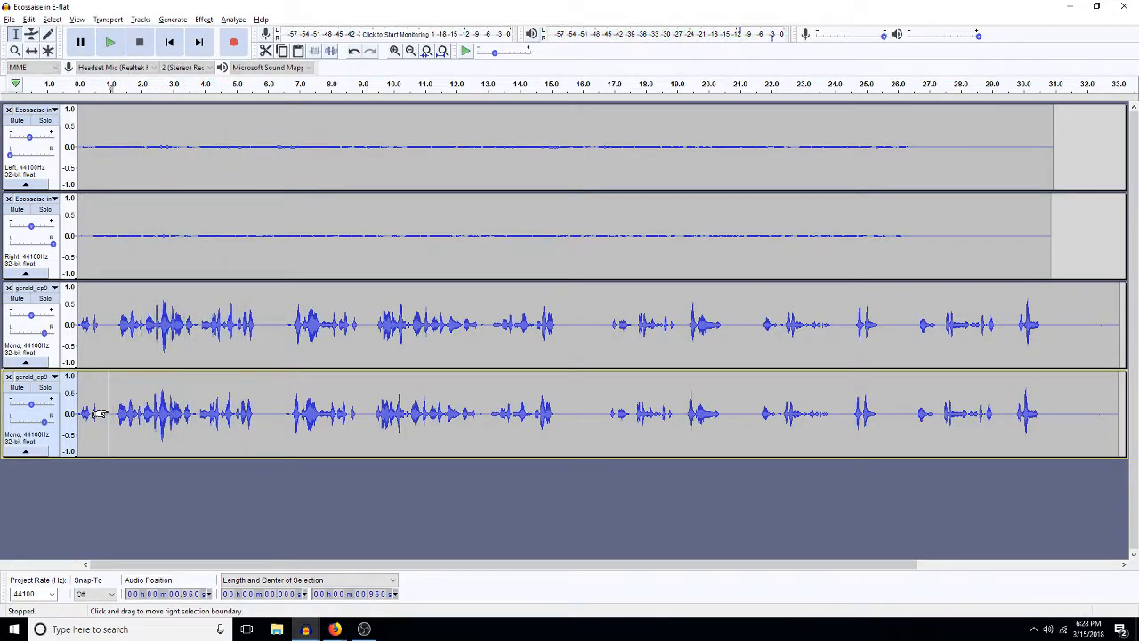
pyautogui.hotkey('ctrl', 'z')
# Step: Delete a 0.038 s sliver at 0.979 s from the duplicated voice track and play the mix
pyautogui.press('Right')
pyautogui.hotkey('shift', 'Left')
pyautogui.hotkey('shift', 'Left')
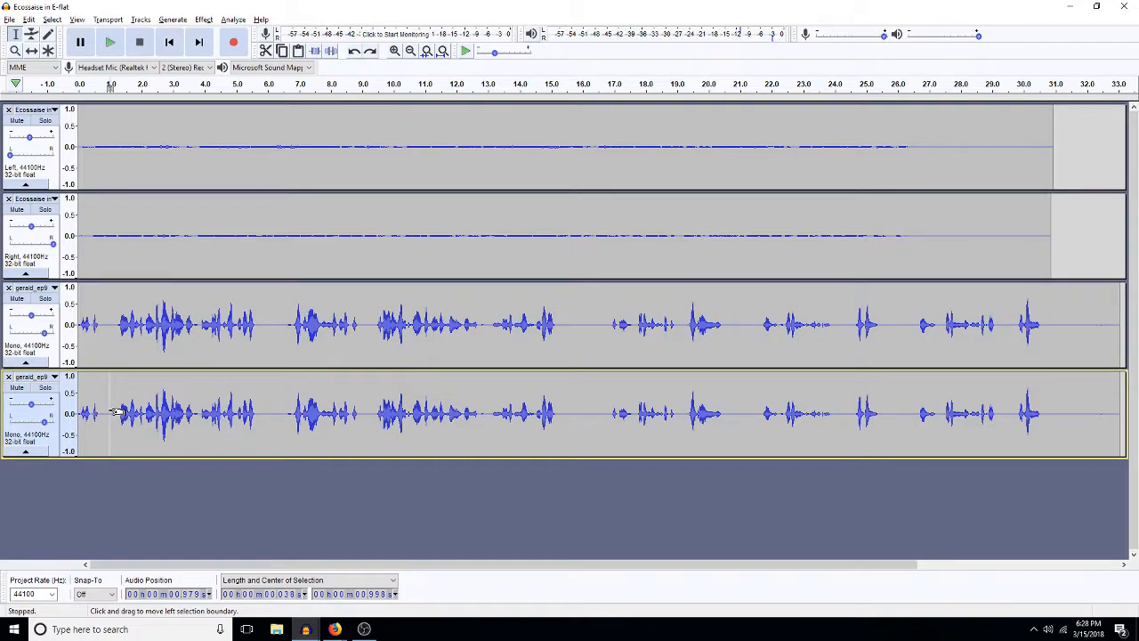
pyautogui.press('Left')
pyautogui.press('space')
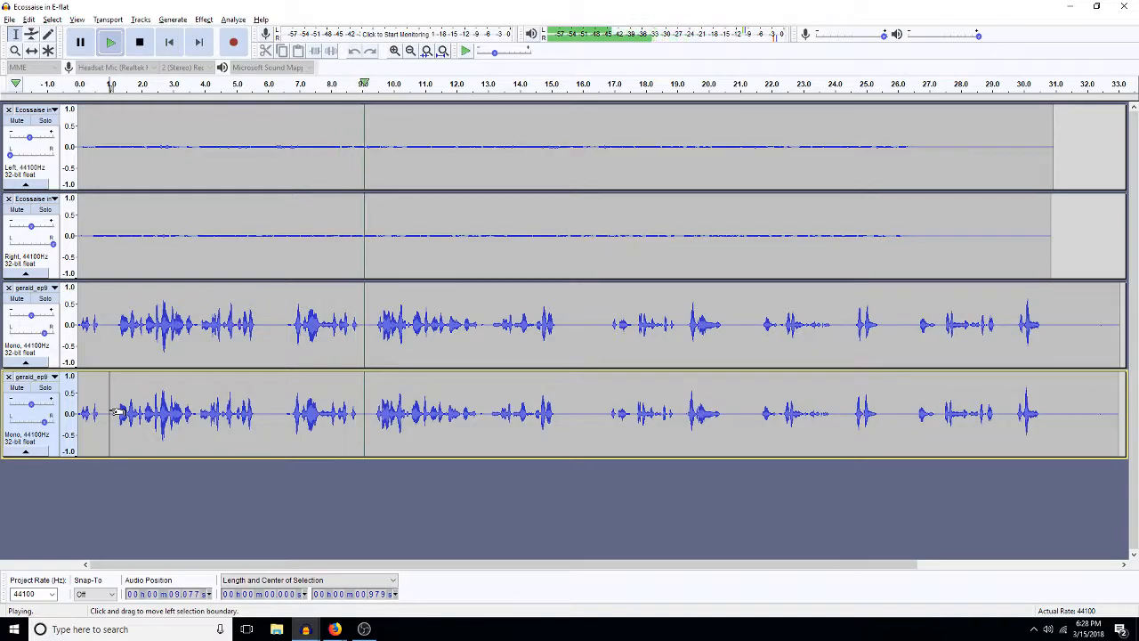
pyautogui.press('space')
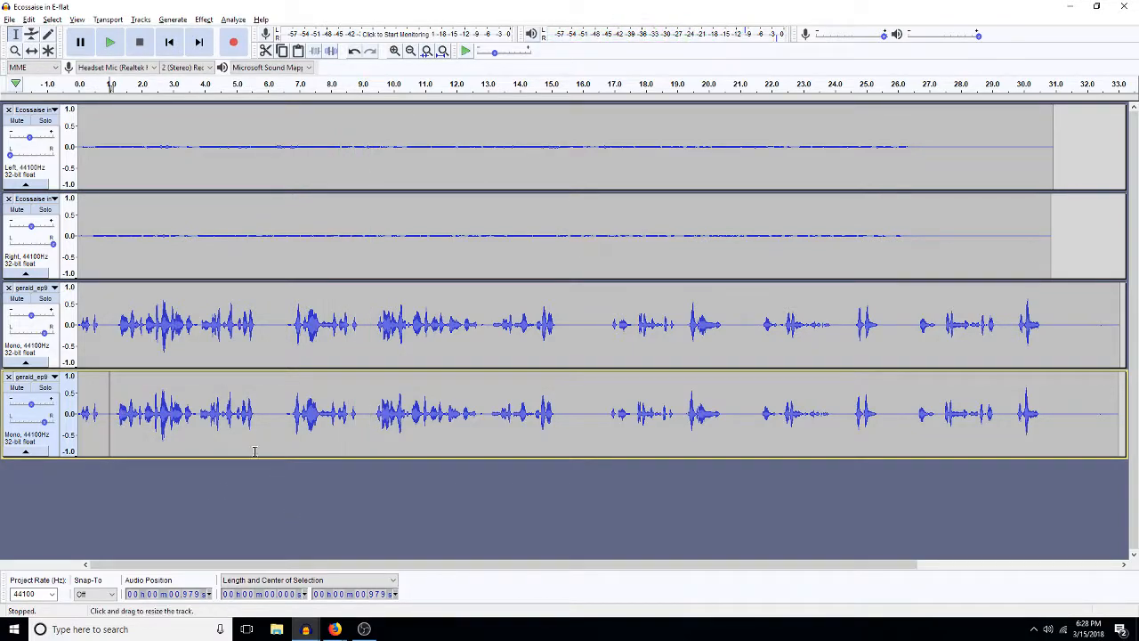
# Step: Pan the original voice track partway left, play the mix, and bring its pan back to near the center
pyautogui.moveTo(30, 333)
pyautogui.mouseDown()
pyautogui.moveTo(38, 340)
pyautogui.moveTo(21, 338)
pyautogui.mouseUp()
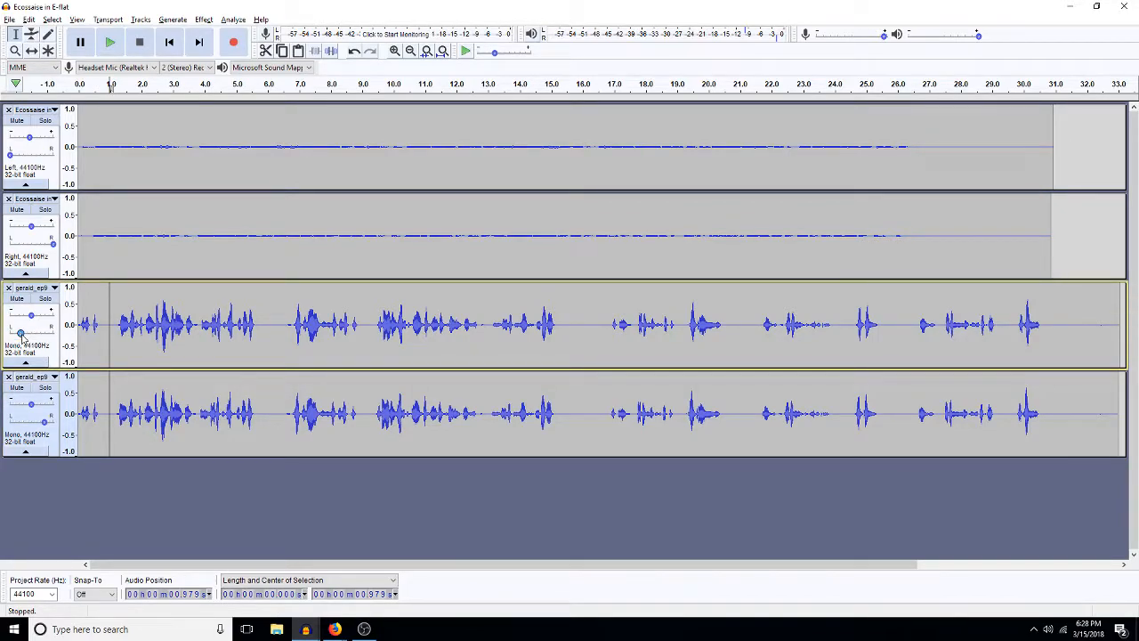
pyautogui.press('space')
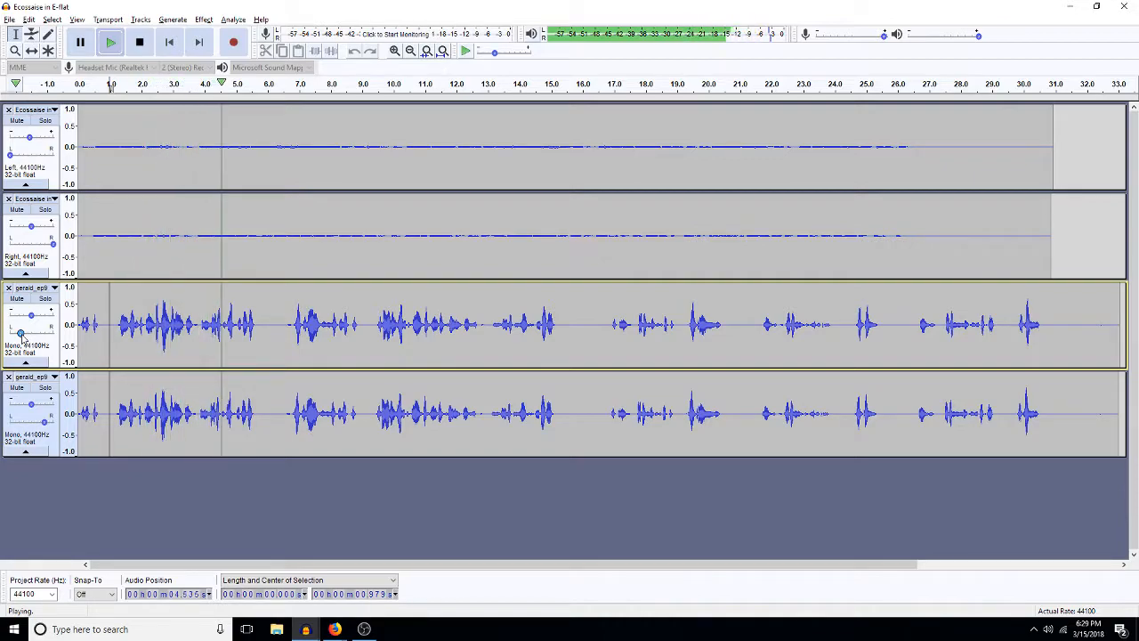
pyautogui.moveTo(22, 335)
pyautogui.mouseDown()
pyautogui.moveTo(46, 333)
pyautogui.moveTo(30, 330)
pyautogui.mouseUp()
pyautogui.press('space')
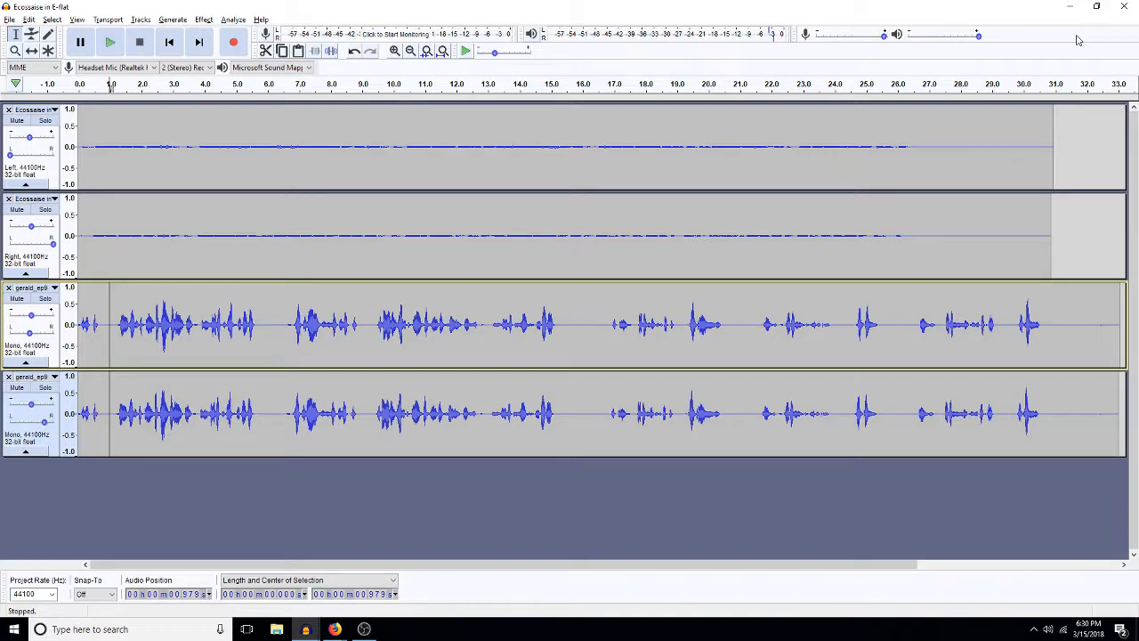
# Step: Close the Ecossaise in E-flat project without saving and switch to the alllines_raw project window
pyautogui.click(1123, 7)
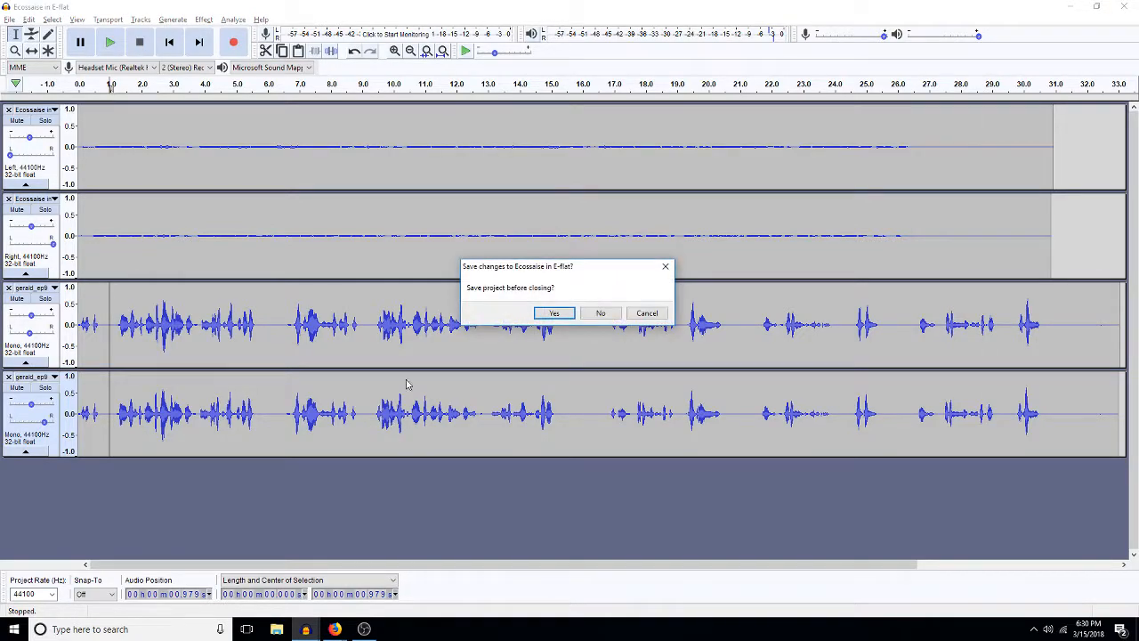
pyautogui.click(601, 313)
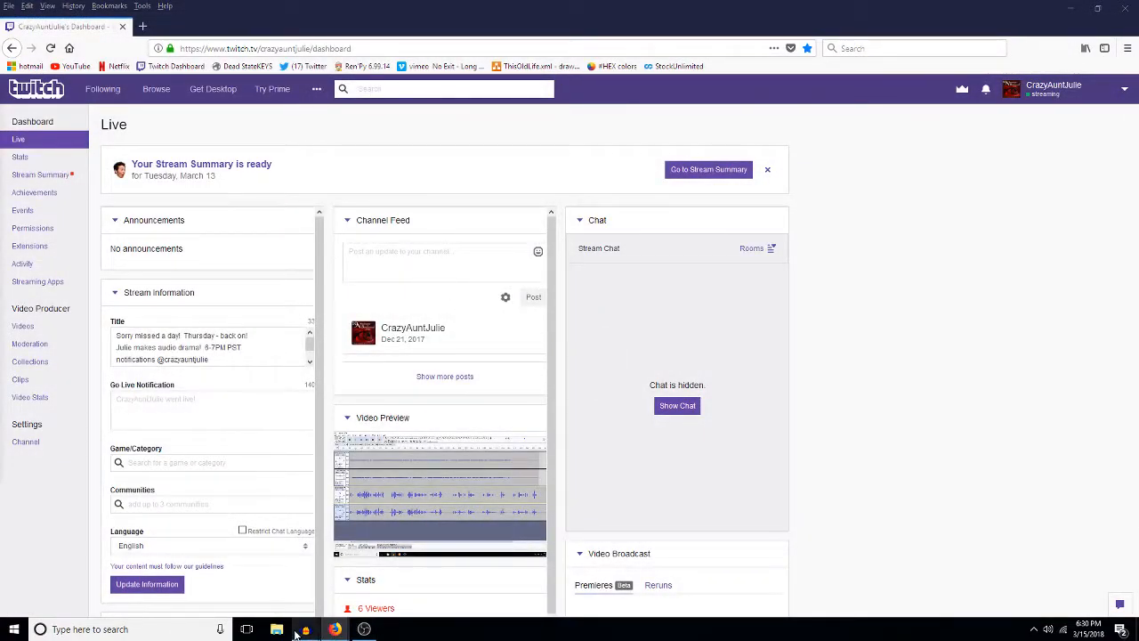
pyautogui.moveTo(311, 633)
pyautogui.click(461, 580)
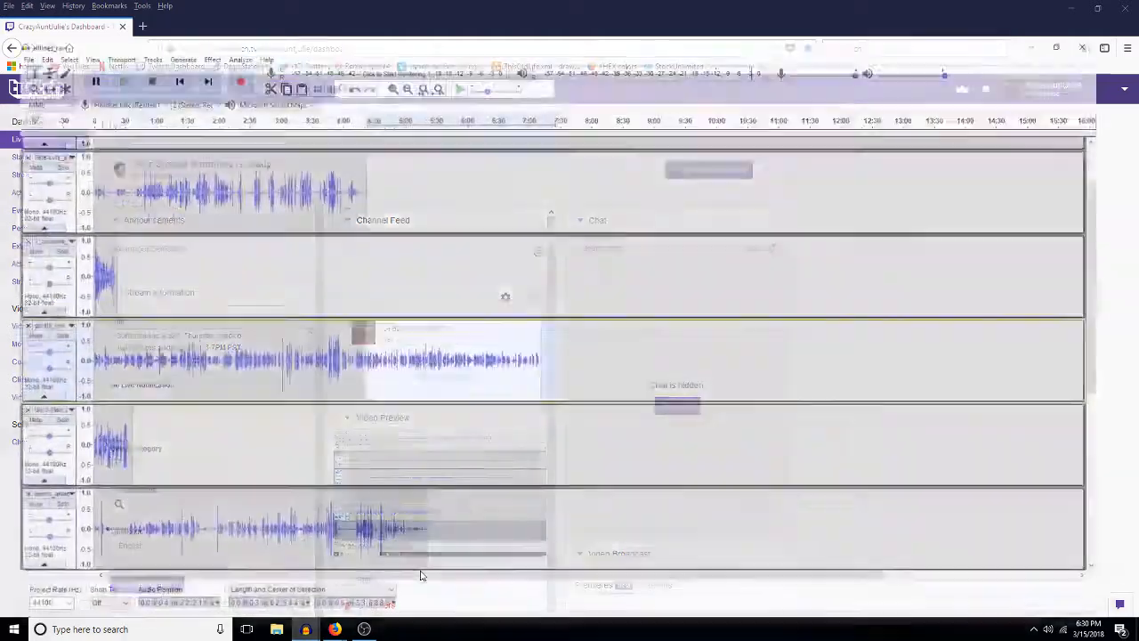
# Step: Highlight a quiet passage late in the fourth voice track and a loud passage around 10:00 in the first track for comparison
pyautogui.click(264, 367)
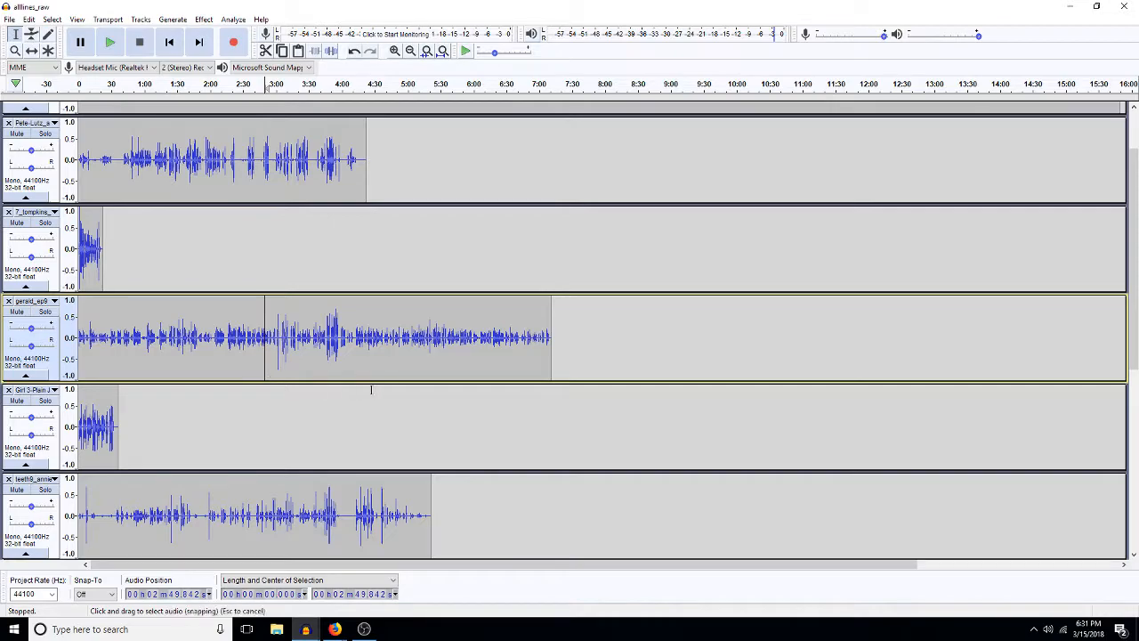
pyautogui.moveTo(505, 337); pyautogui.dragTo(397, 350)
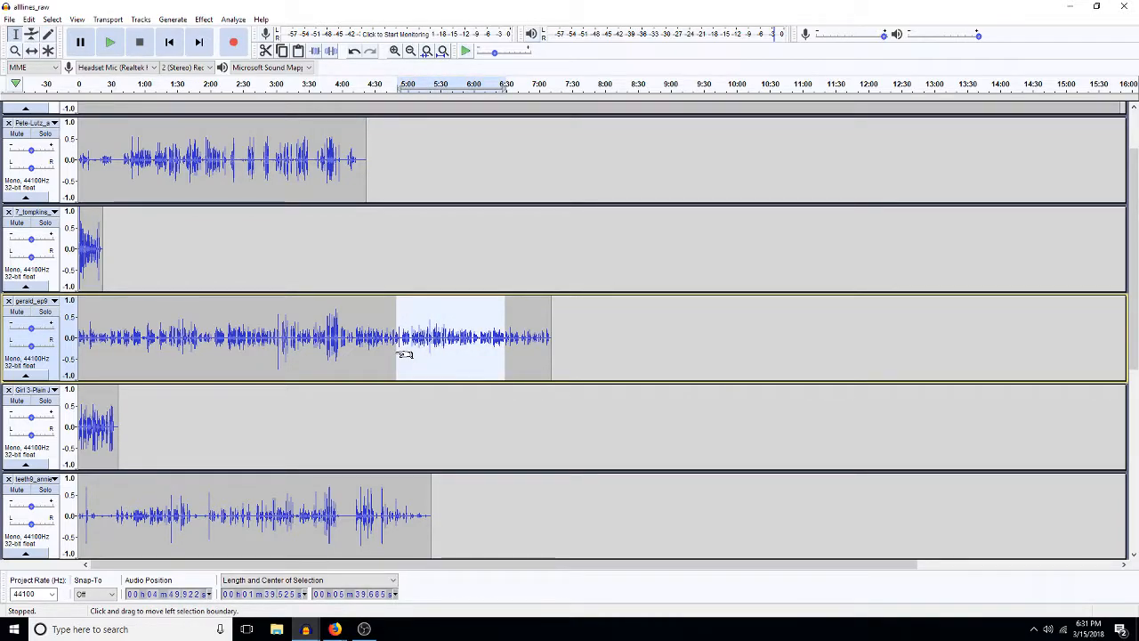
pyautogui.scroll(2, 405, 354)
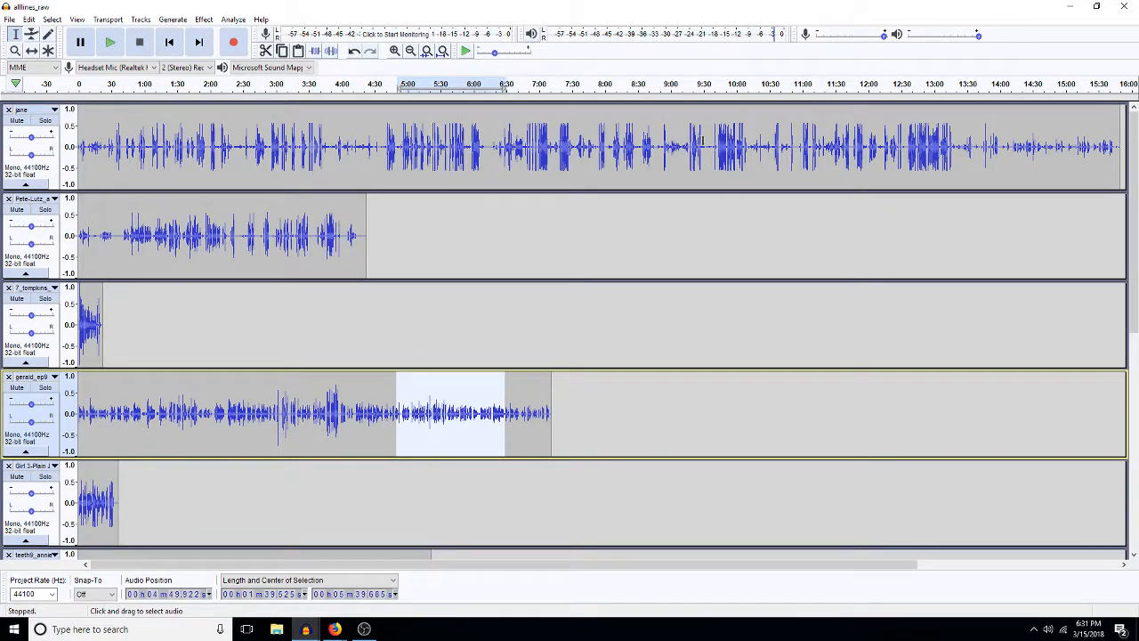
pyautogui.moveTo(712, 141); pyautogui.dragTo(749, 175)
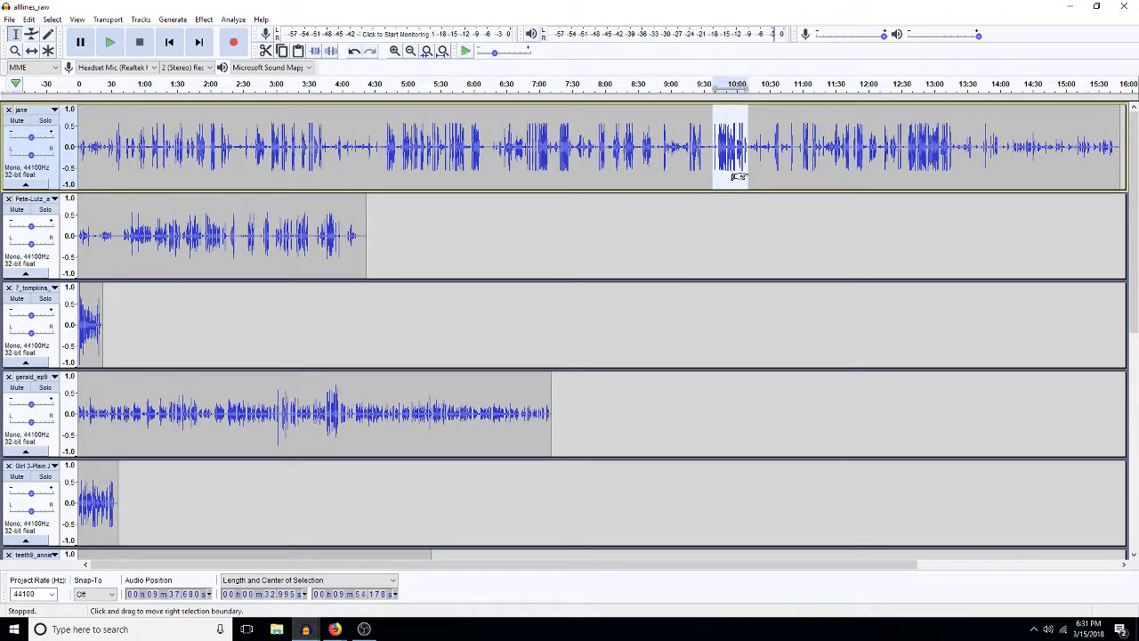
# Step: Copy the quiet 39.486 s passage starting at 14:08.130 in the first voice track into a new project
pyautogui.moveTo(1008, 156); pyautogui.dragTo(1049, 167)
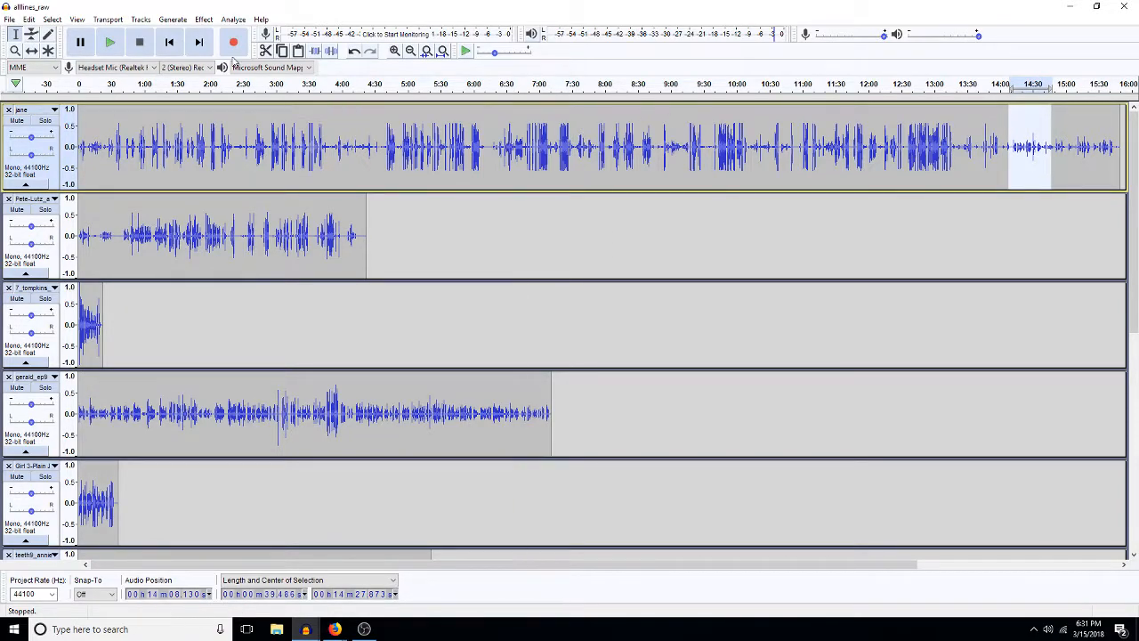
pyautogui.click(9, 19)
pyautogui.click(27, 32)
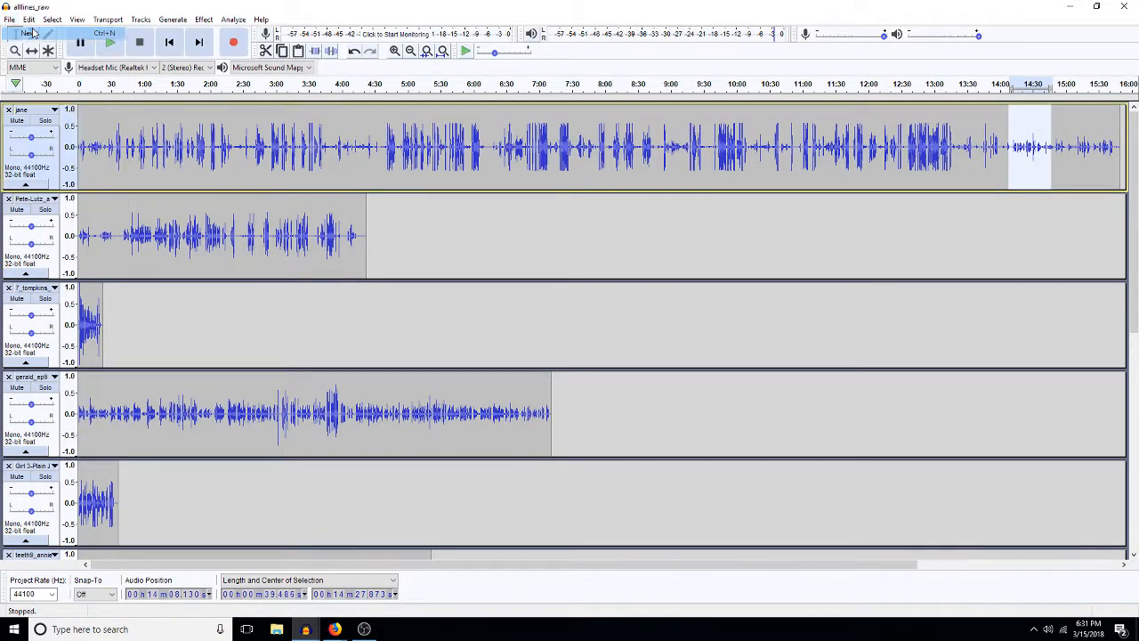
pyautogui.hotkey('ctrl', 'v')
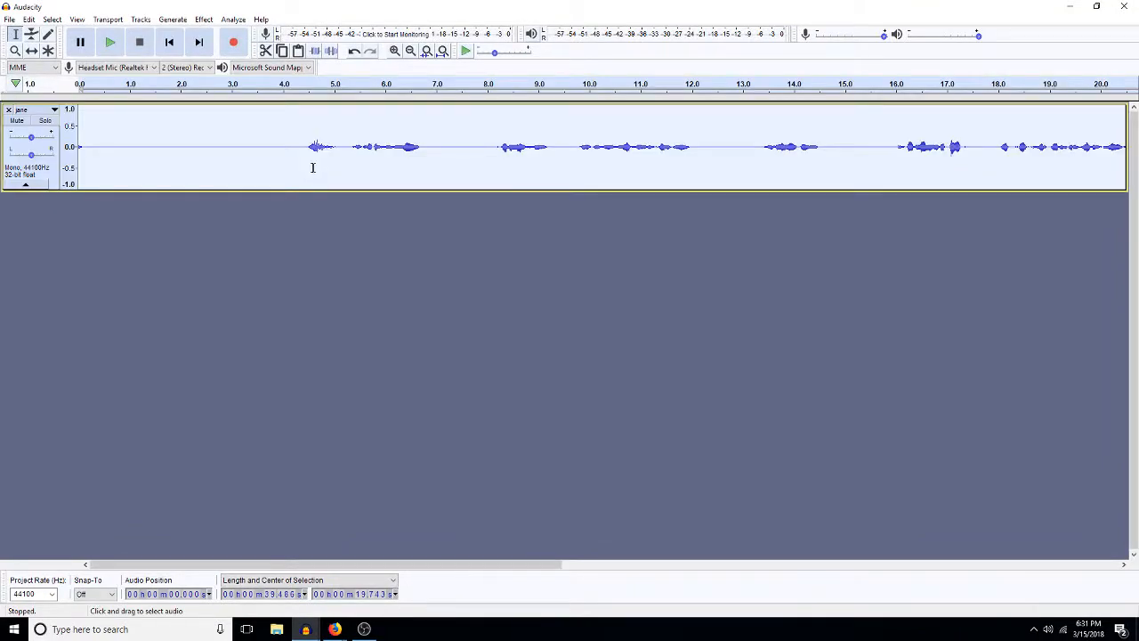
# Step: Fit the whole 39.486 s voice clip in view and amplify all of it
pyautogui.click(443, 52)
pyautogui.hotkey('ctrl', 'alt', 'a')
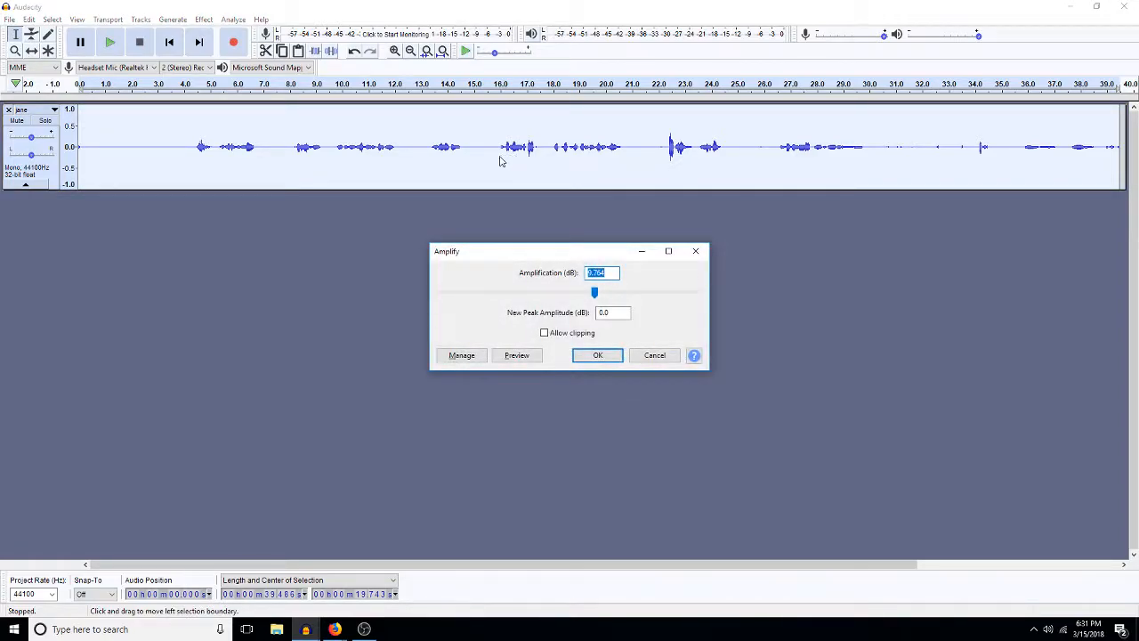
pyautogui.press('Return')
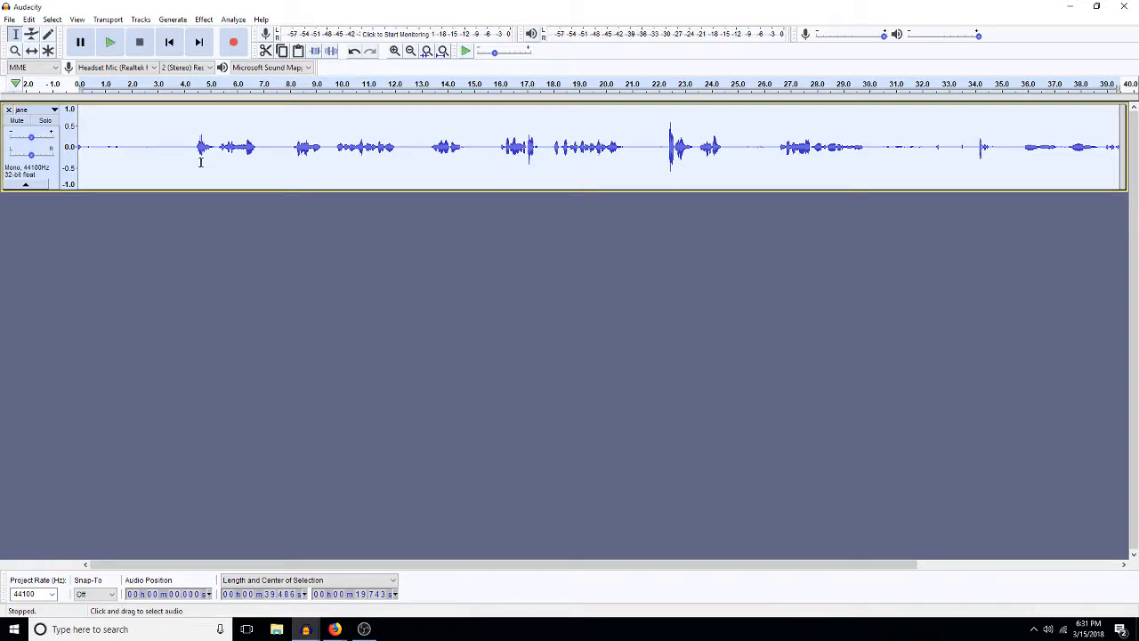
# Step: Play the amplified voice clip from about 1.9 s and pan the track slightly left
pyautogui.click(129, 162)
pyautogui.press('space')
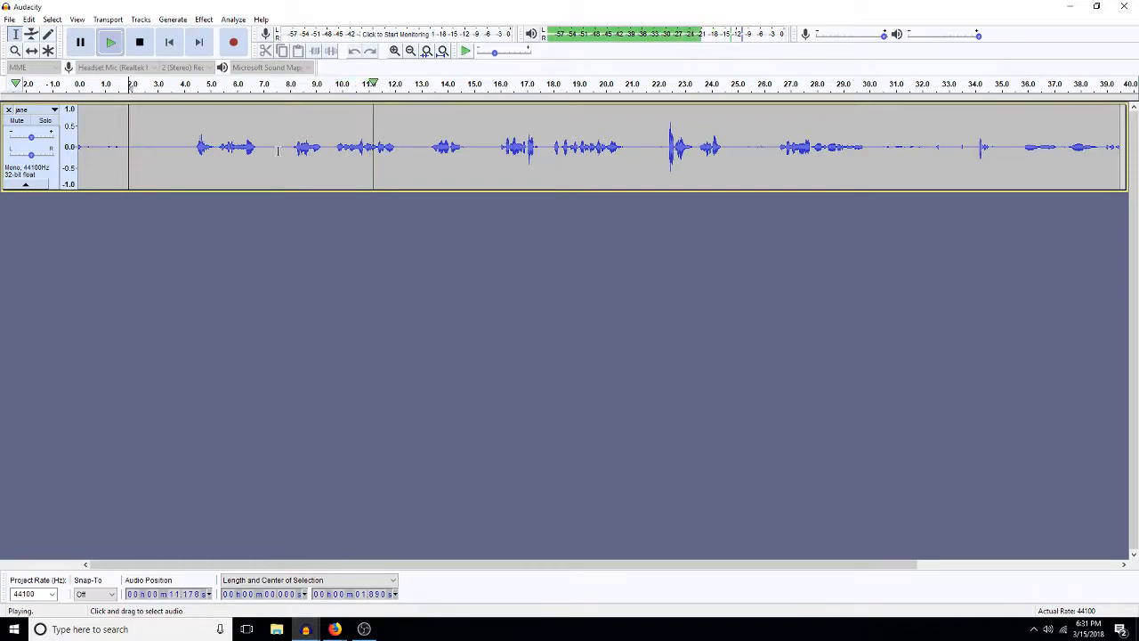
pyautogui.press('space')
pyautogui.click(342, 146)
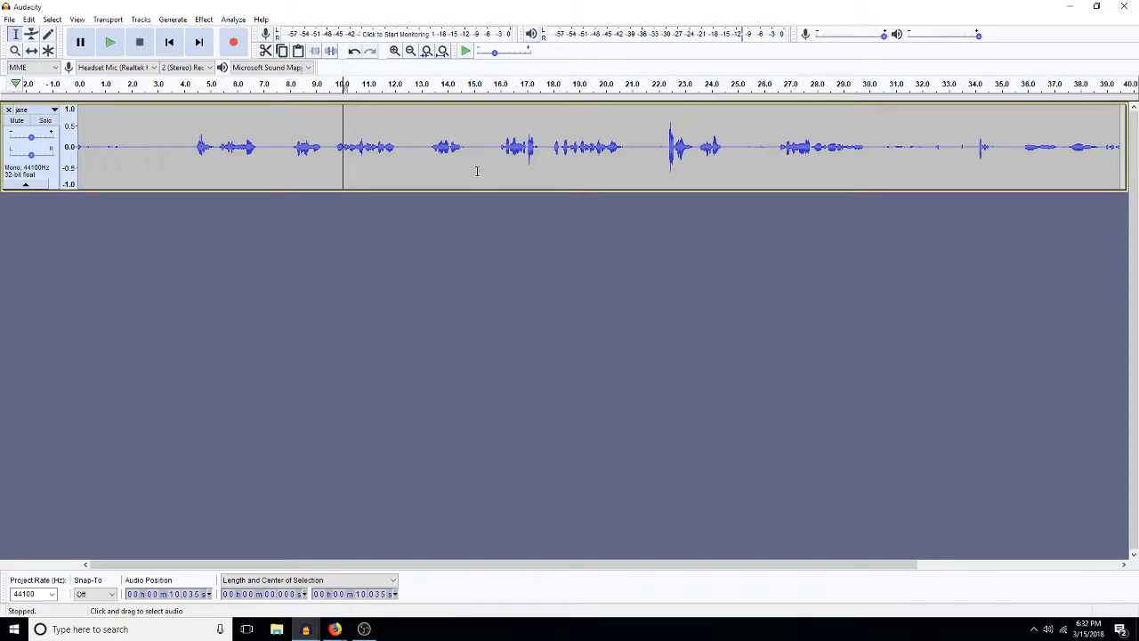
pyautogui.click(291, 150)
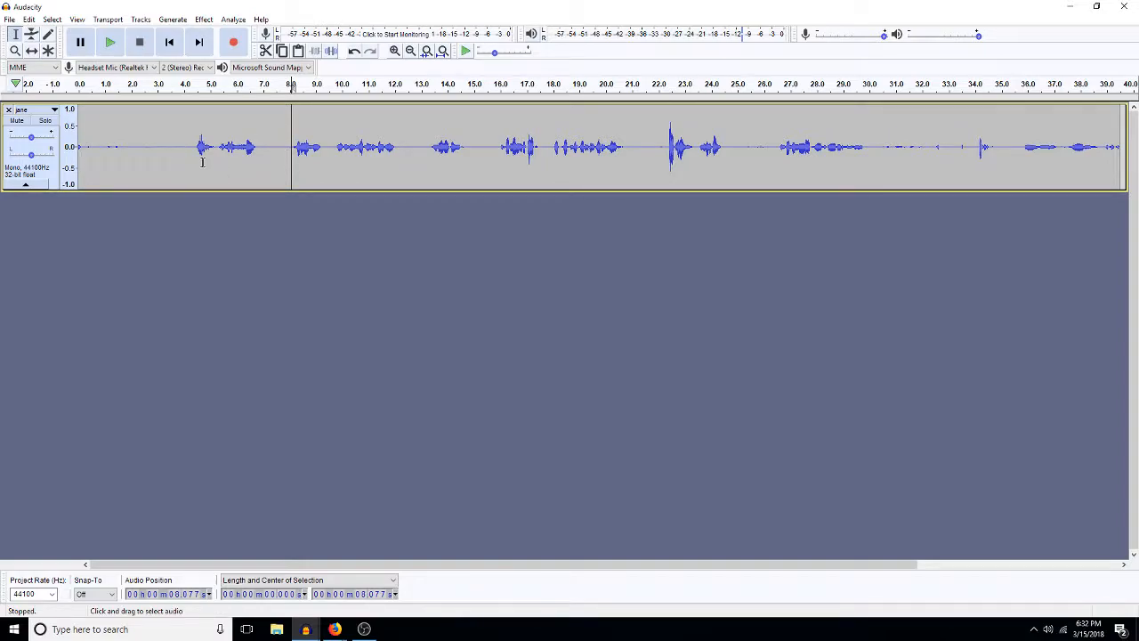
pyautogui.moveTo(29, 157); pyautogui.dragTo(27, 156)
# Step: Amplify the 4.320 s passage starting at about 8.1 s by 5 dB
pyautogui.click(434, 147)
pyautogui.moveTo(384, 148); pyautogui.dragTo(292, 148)
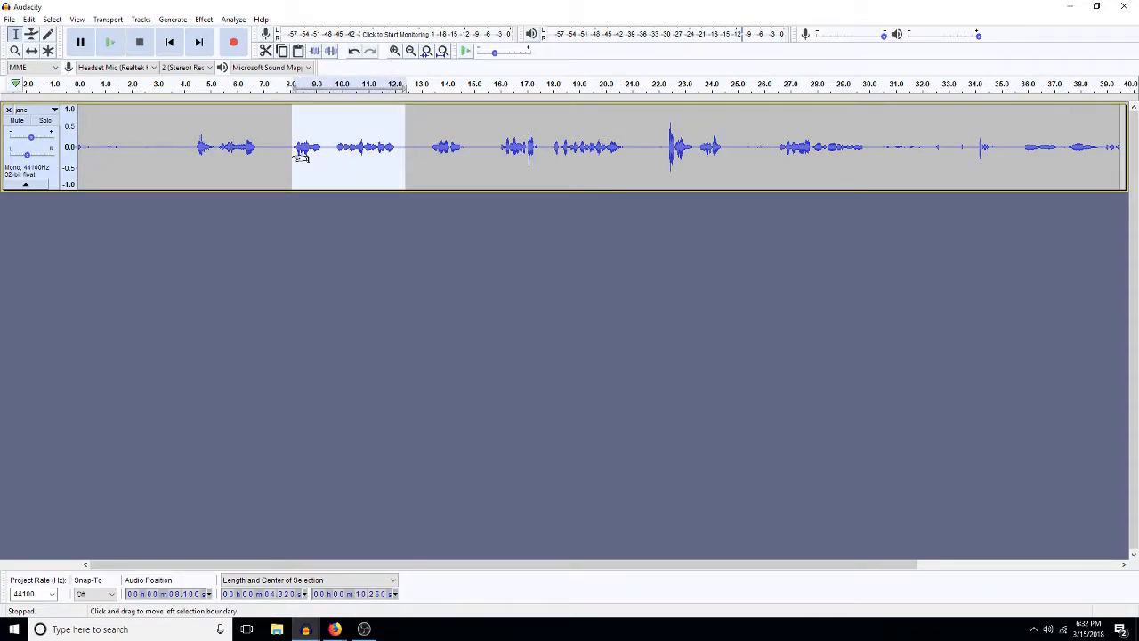
pyautogui.press('a')
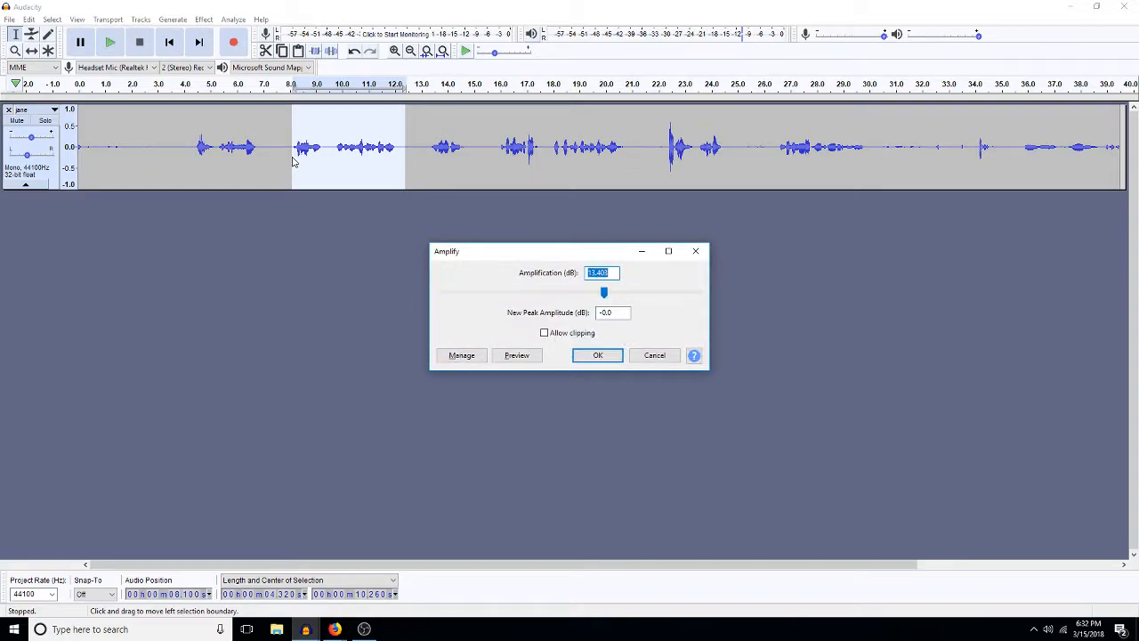
pyautogui.write('5')
pyautogui.press('Return')
# Step: Play the clip from 8.100 s to hear the amplified passage, and undo that passage's amplification
pyautogui.click(281, 160)
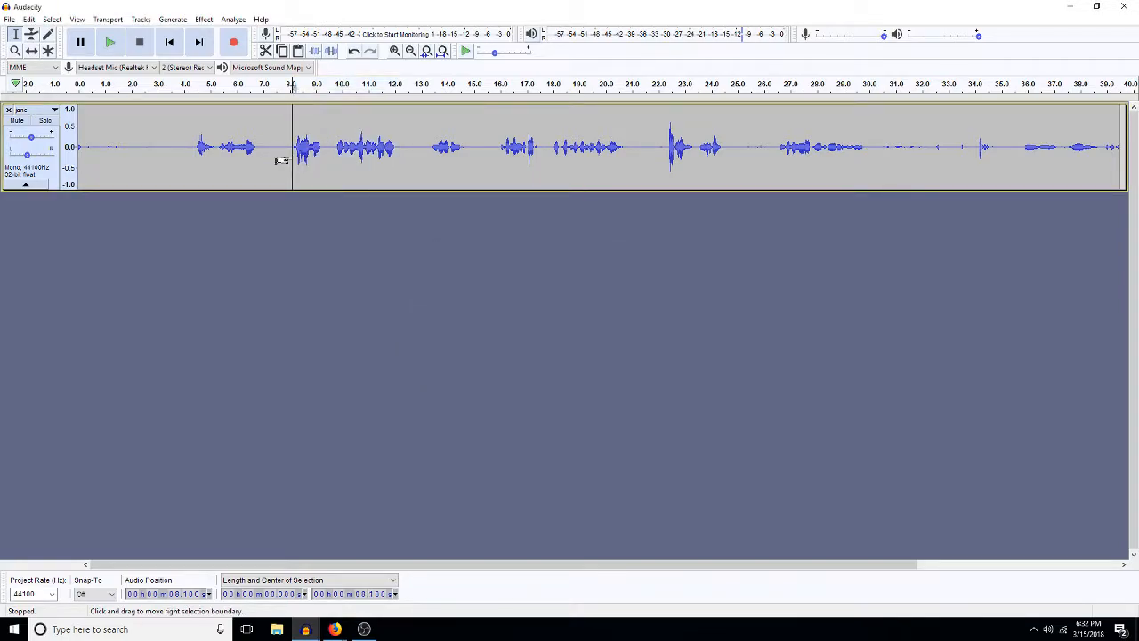
pyautogui.press('space')
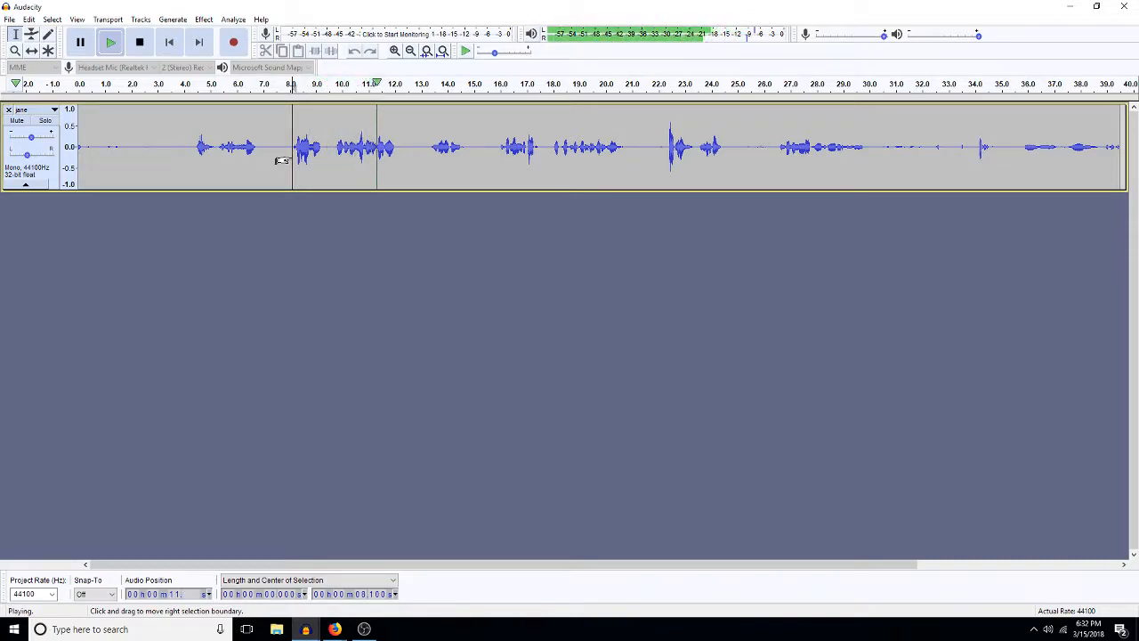
pyautogui.press('space')
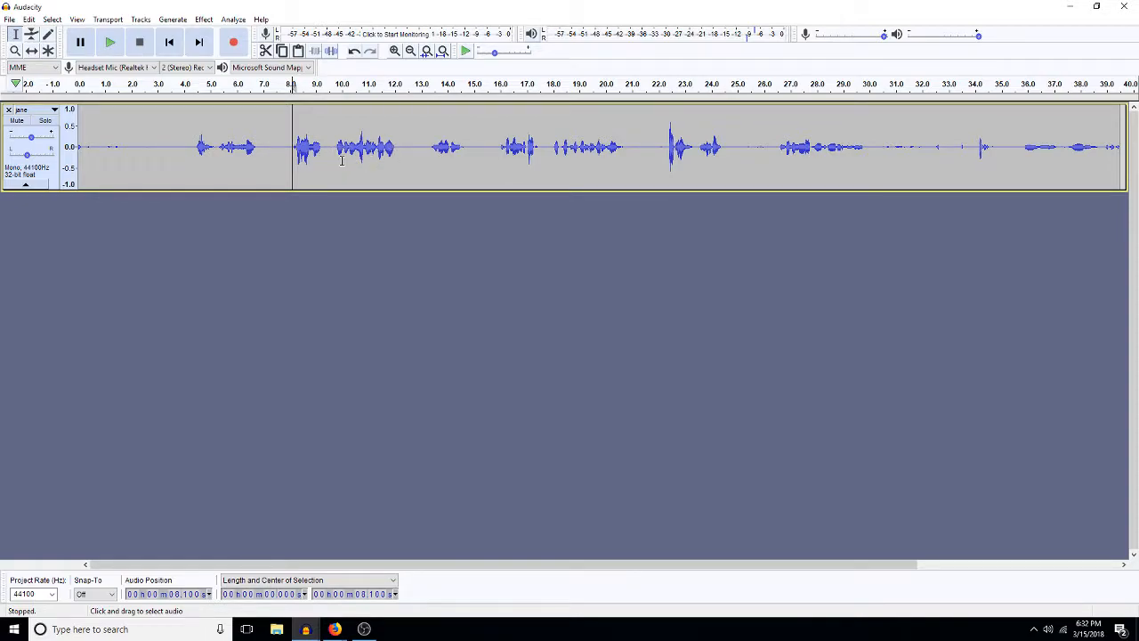
pyautogui.hotkey('ctrl', 'z')
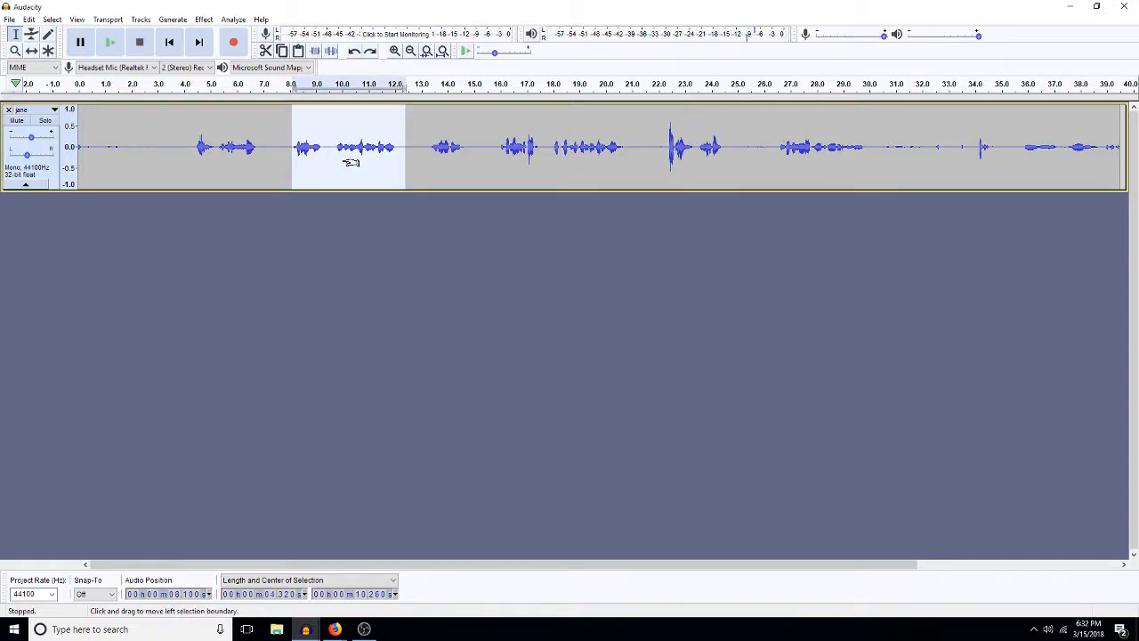
# Step: Apply a 300 Hz High Pass Filter with 6 dB rolloff to the whole clip and play it from about 9.9 s
pyautogui.doubleClick(342, 161)
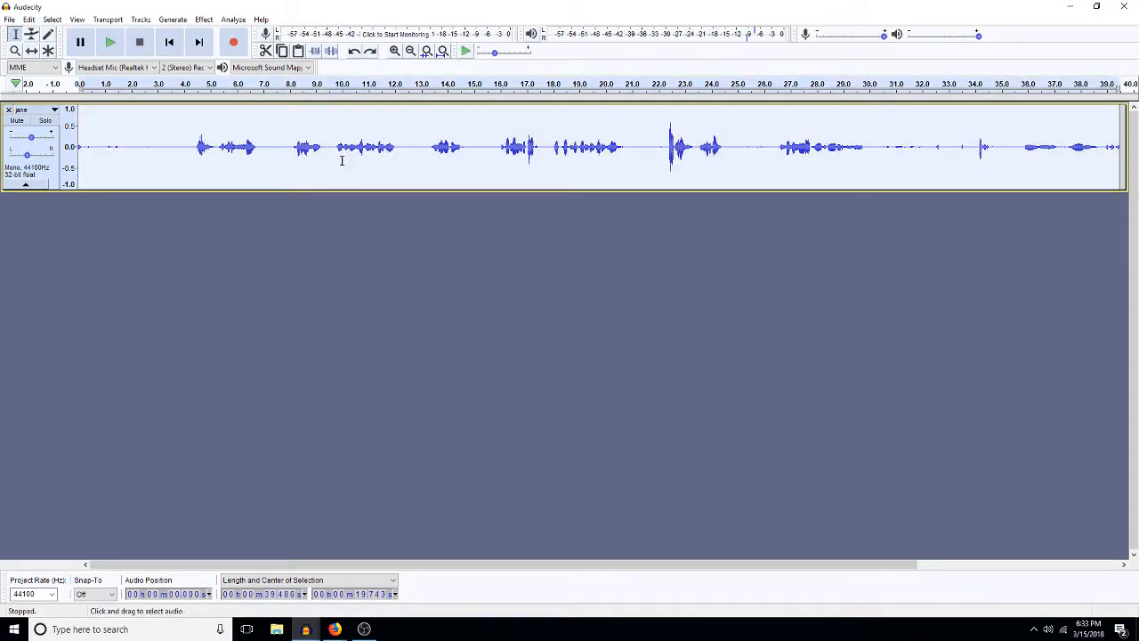
pyautogui.hotkey('ctrl', 'shift', 'h')
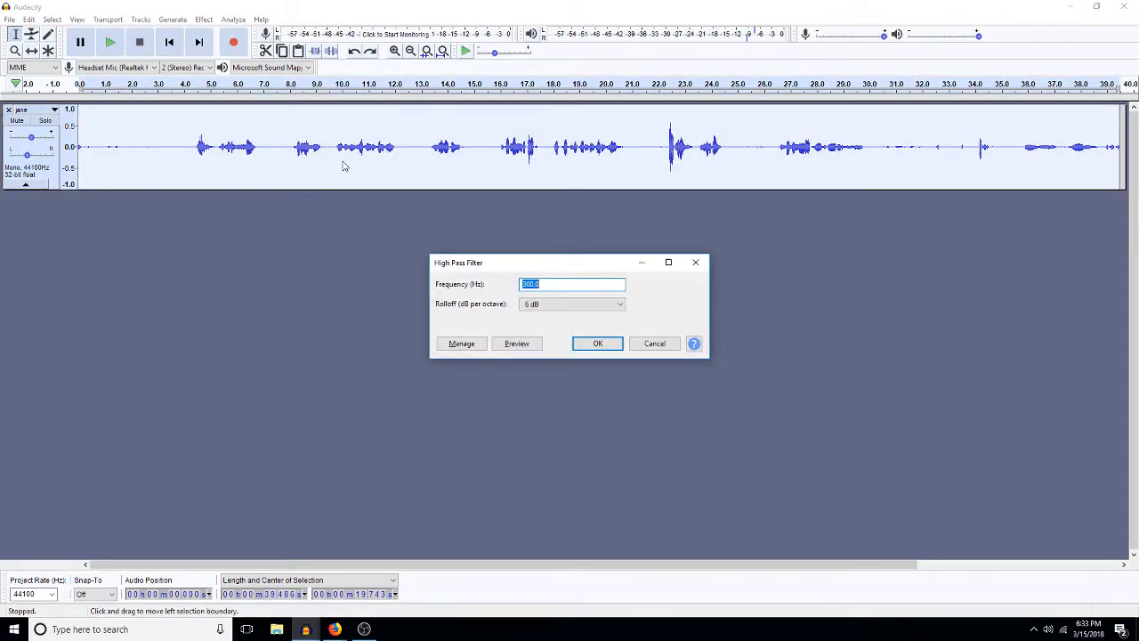
pyautogui.press('Return')
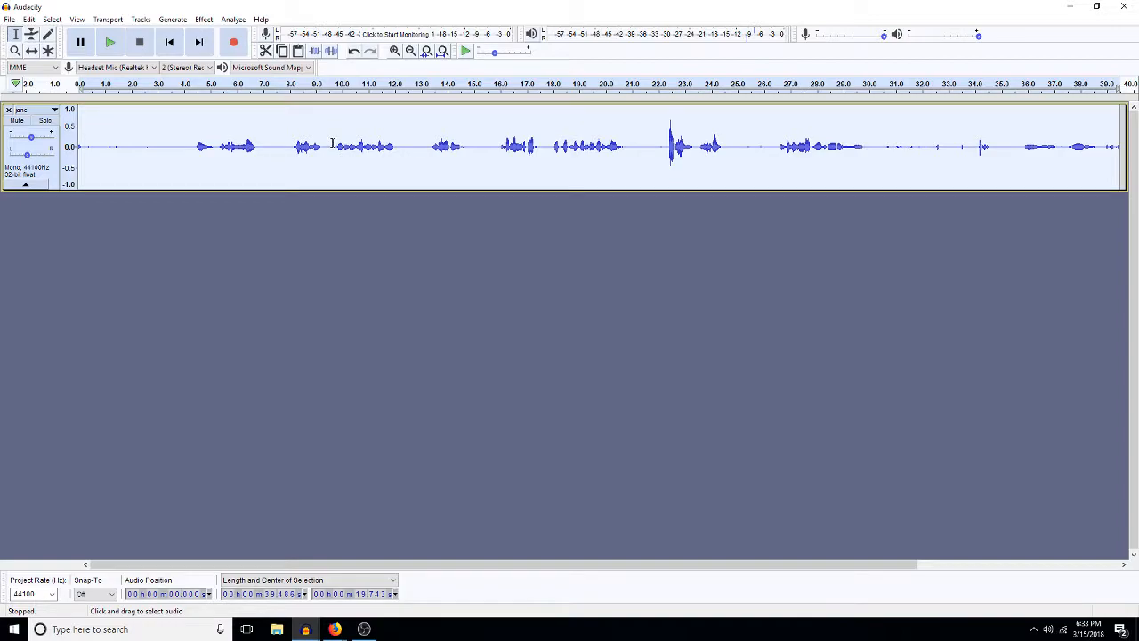
pyautogui.click(340, 147)
pyautogui.press('space')
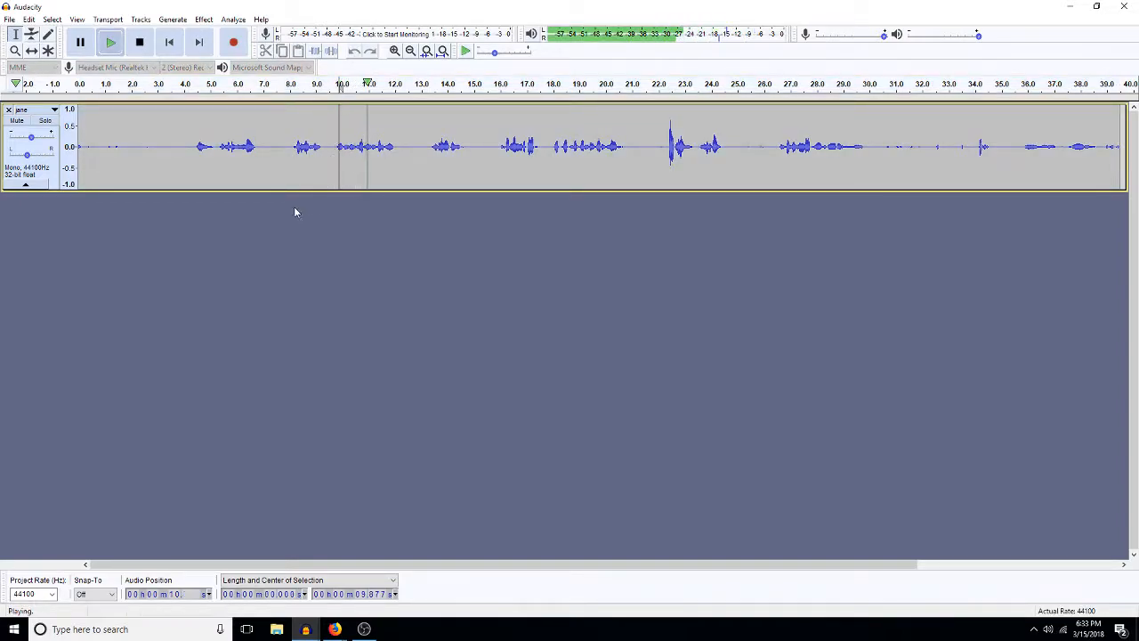
pyautogui.press('space')
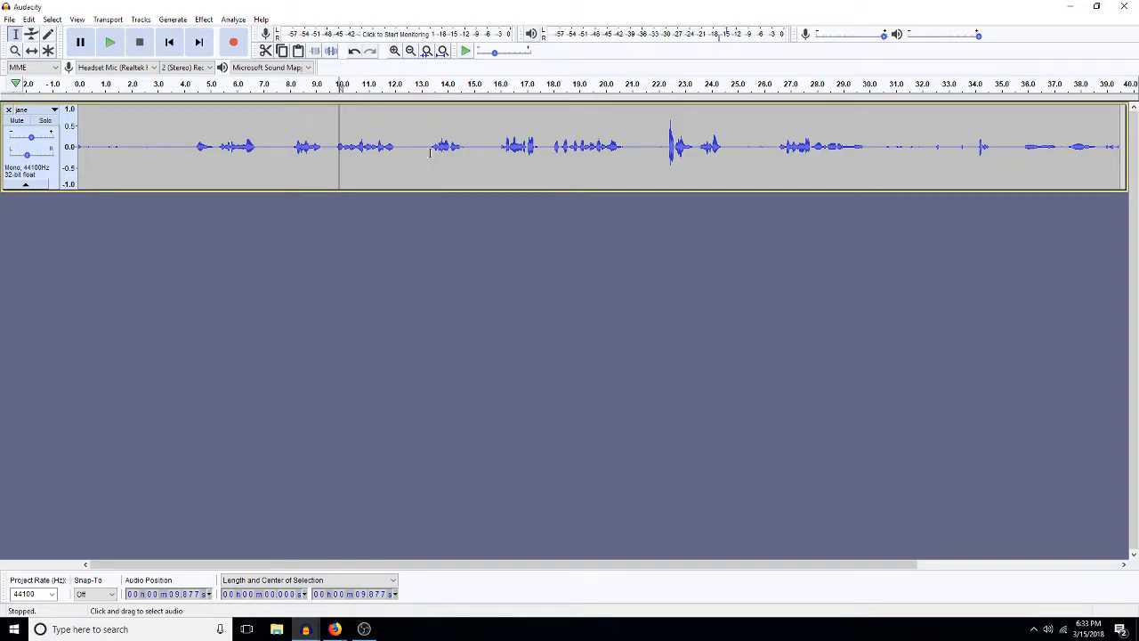
# Step: Browse up to the 9TeethWithin folder and open the allvoicesWITHNOISESAMPLES project from its subfolders
pyautogui.click(12, 20)
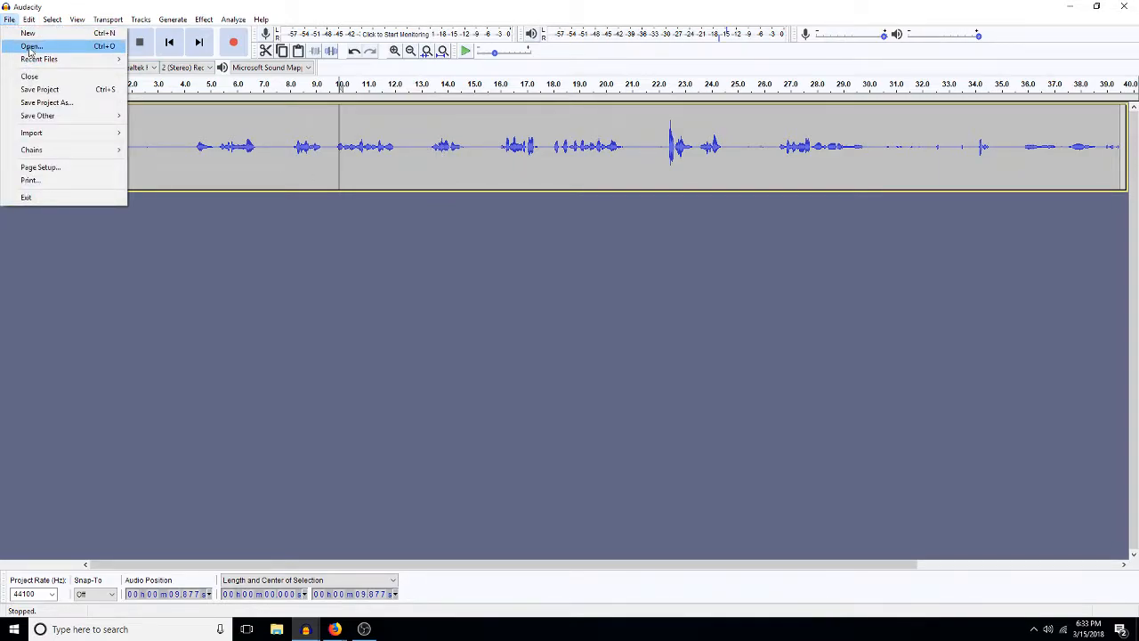
pyautogui.click(31, 45)
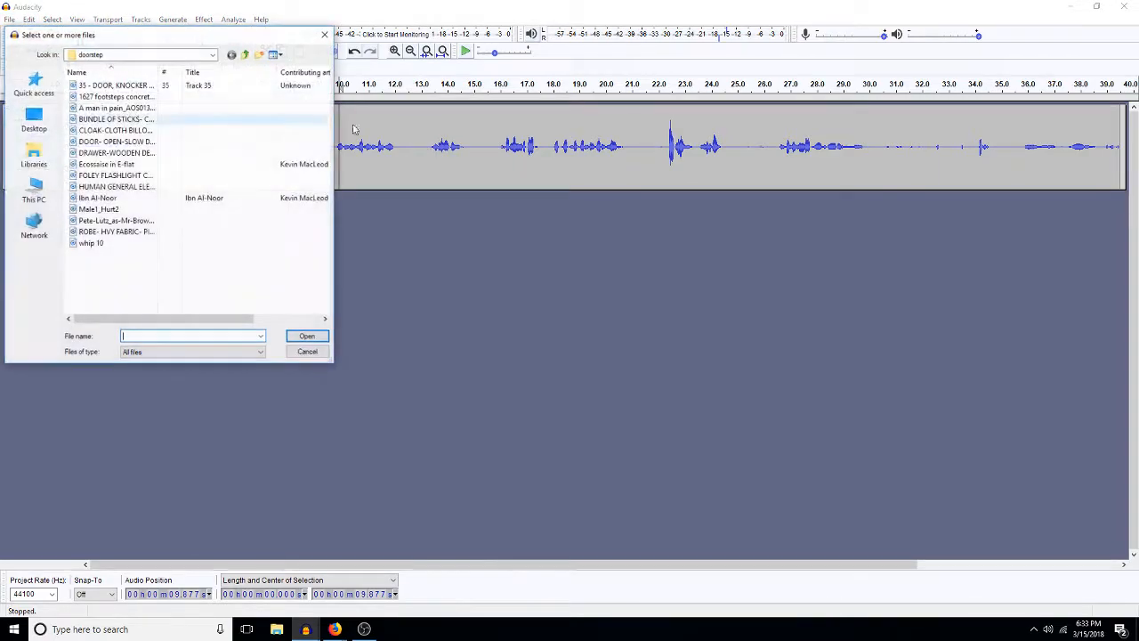
pyautogui.click(246, 55)
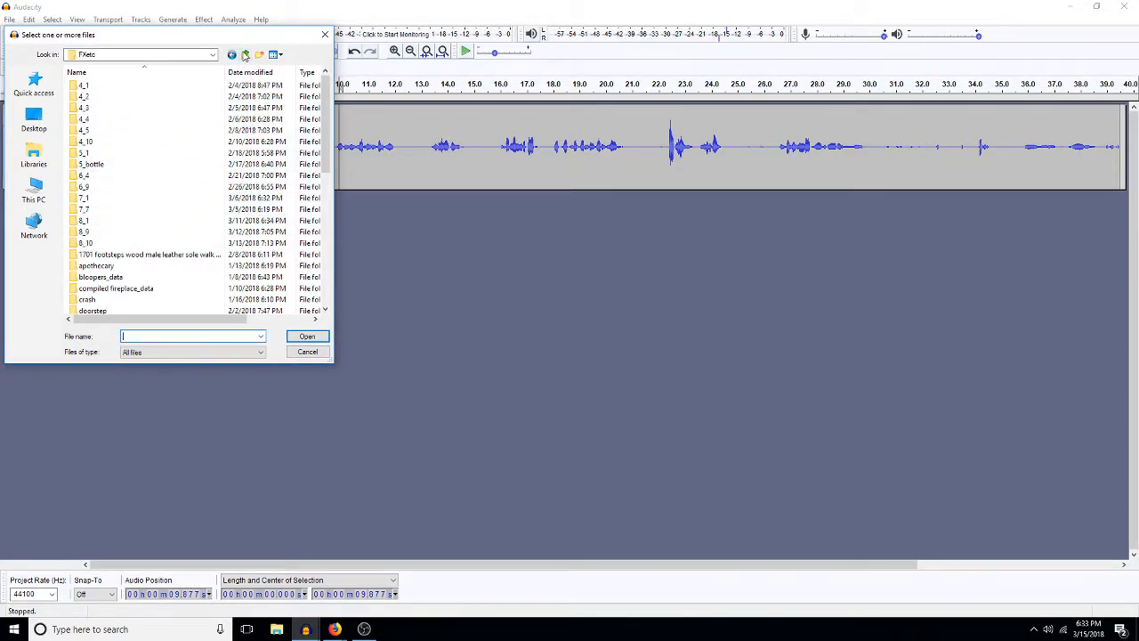
pyautogui.click(246, 55)
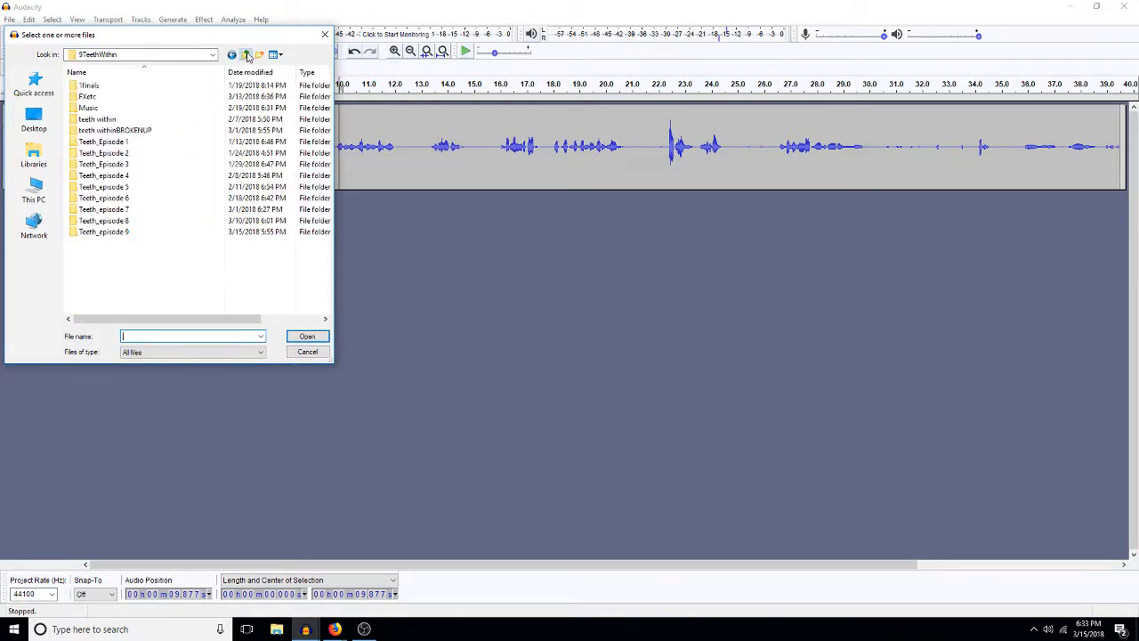
pyautogui.doubleClick(114, 176)
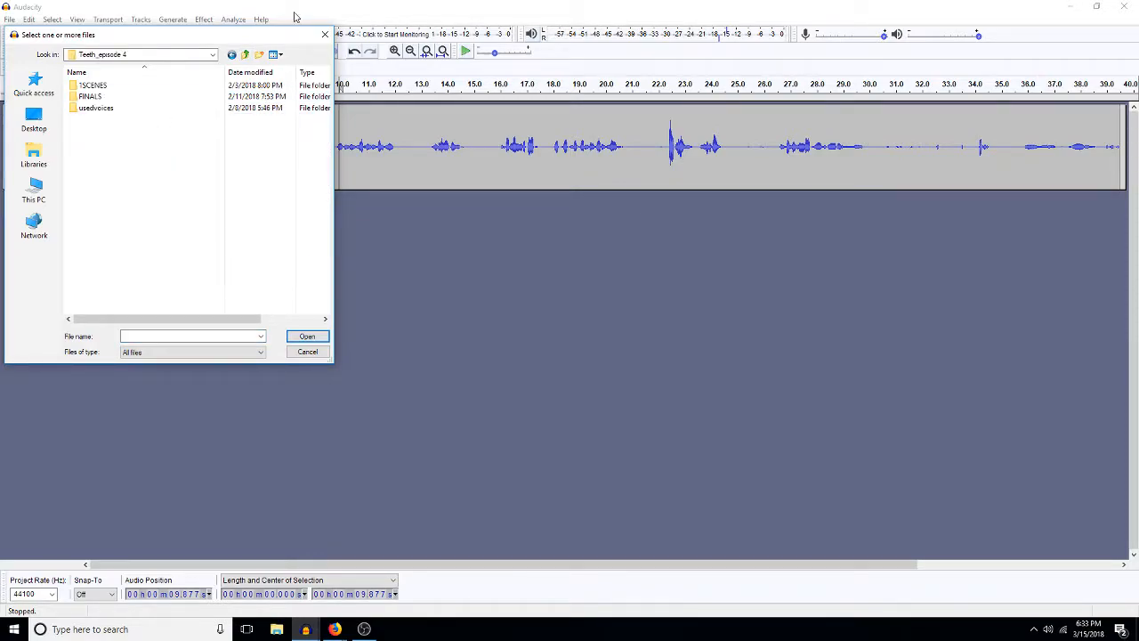
pyautogui.click(246, 55)
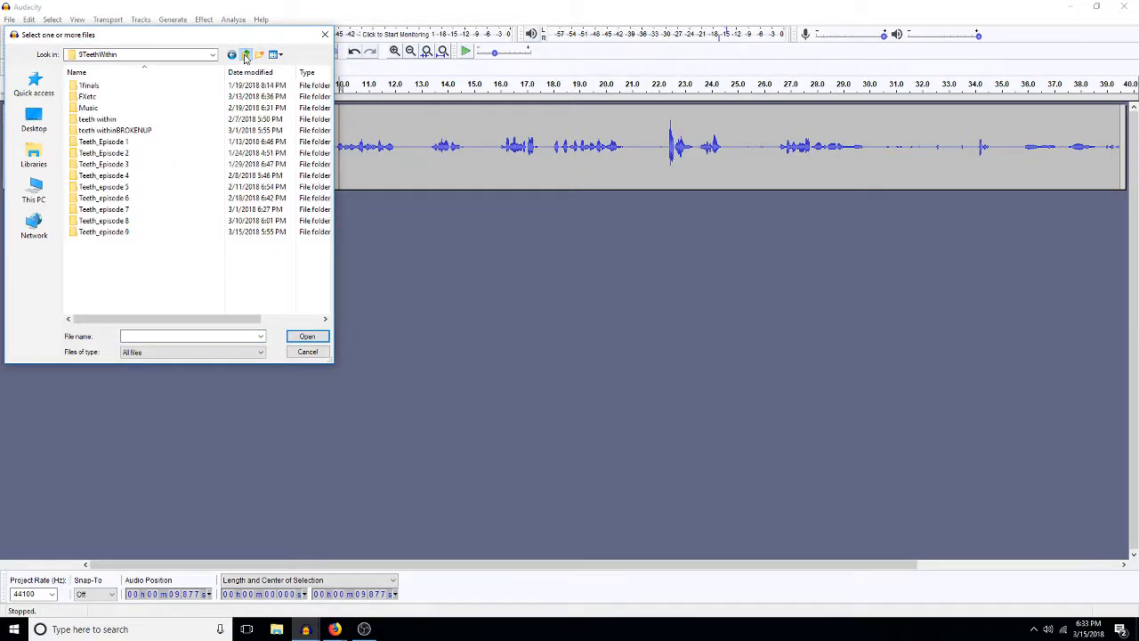
pyautogui.doubleClick(127, 132)
pyautogui.doubleClick(134, 210)
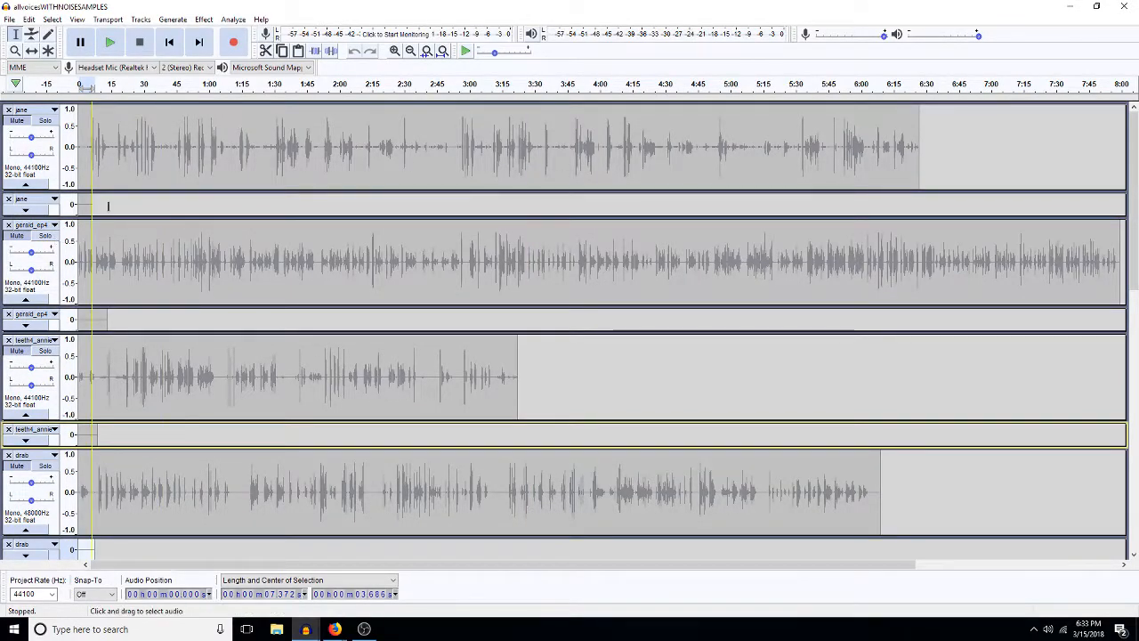
# Step: Capture a noise profile from the short noise sample track below the first voice track, and close that project
pyautogui.click(84, 204)
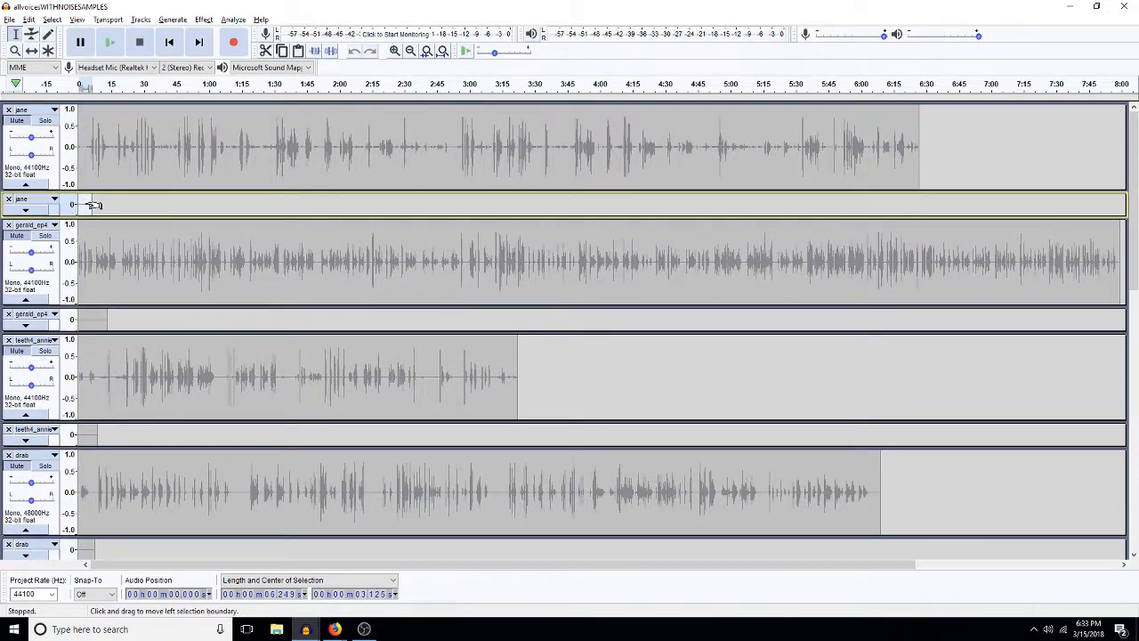
pyautogui.hotkey('ctrl', 'r')
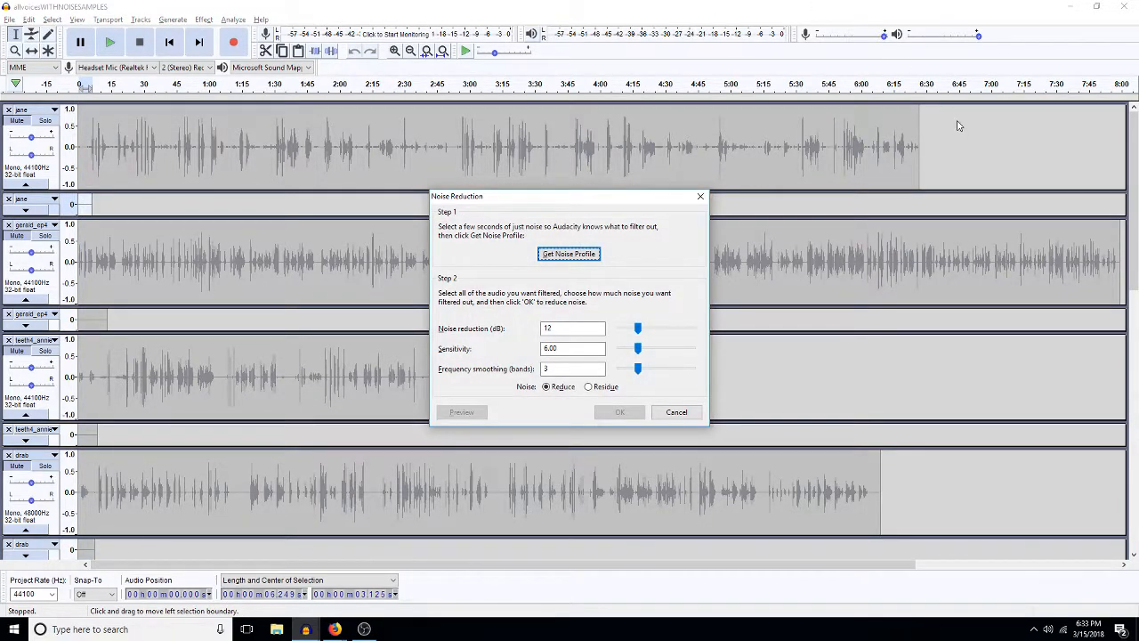
pyautogui.click(569, 254)
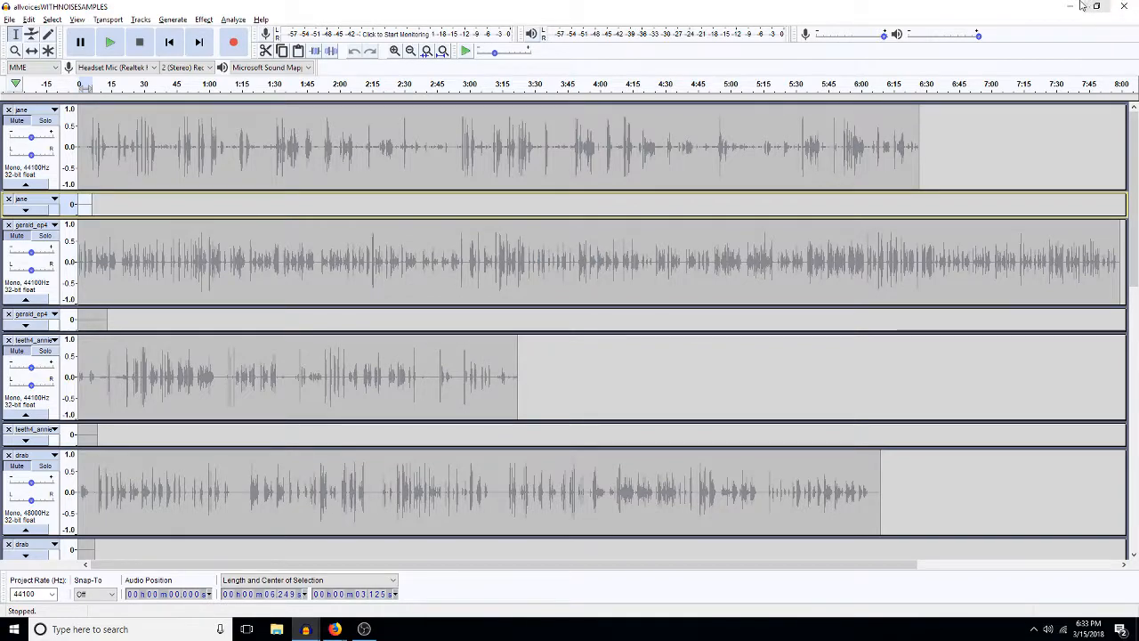
pyautogui.click(1124, 6)
# Step: Apply Noise Reduction to the whole voice clip with 12 dB reduction, sensitivity 6.00 and 3 frequency smoothing bands
pyautogui.click(308, 138)
pyautogui.hotkey('ctrl', 'a')
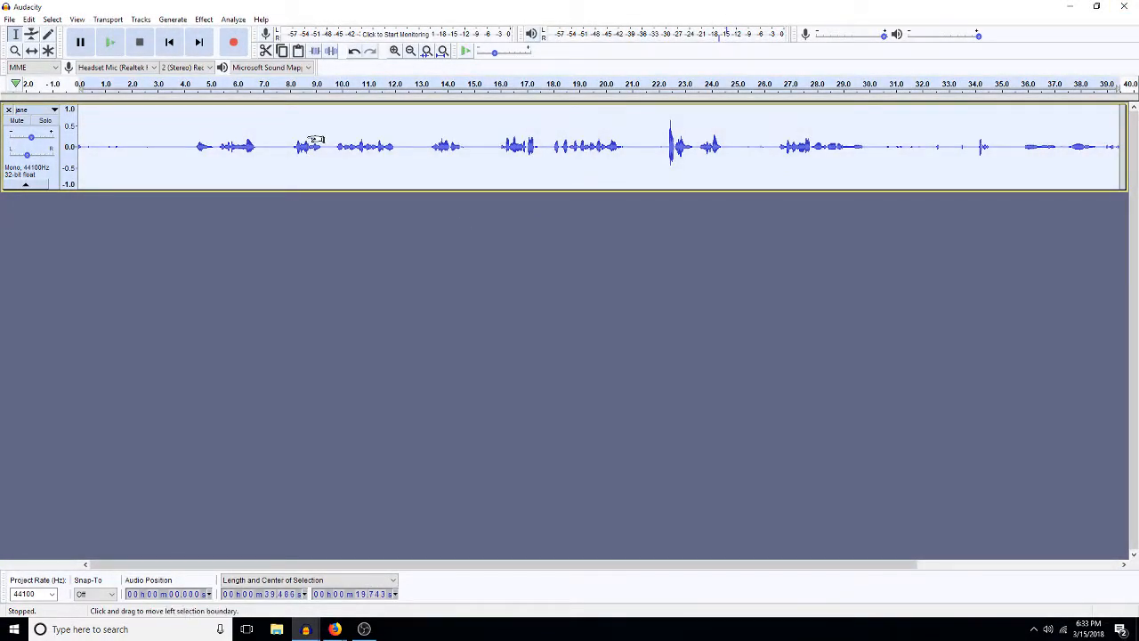
pyautogui.hotkey('ctrl', 'r')
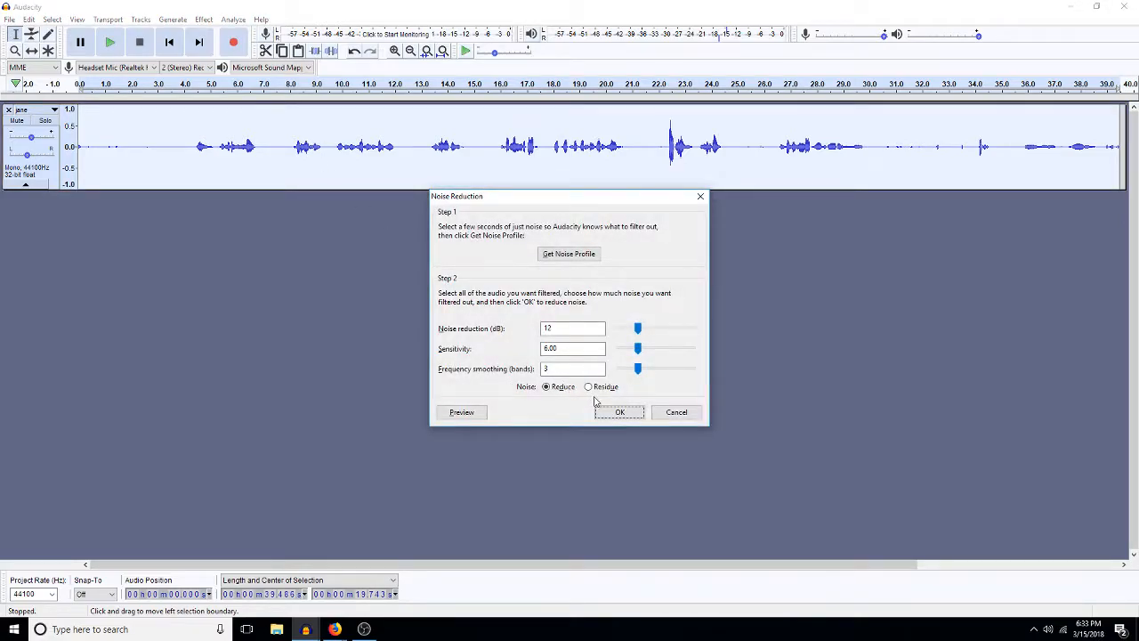
pyautogui.click(613, 413)
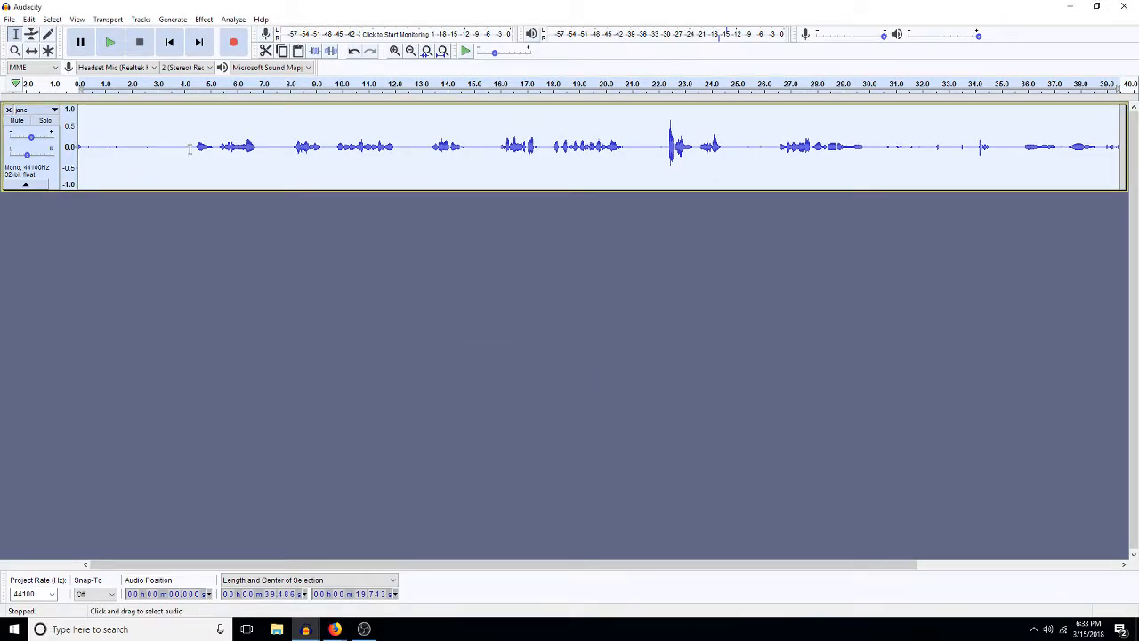
# Step: Play the noise-reduced clip from about 4.2 s and highlight the short phrase around 4.6 s
pyautogui.click(189, 149)
pyautogui.press('space')
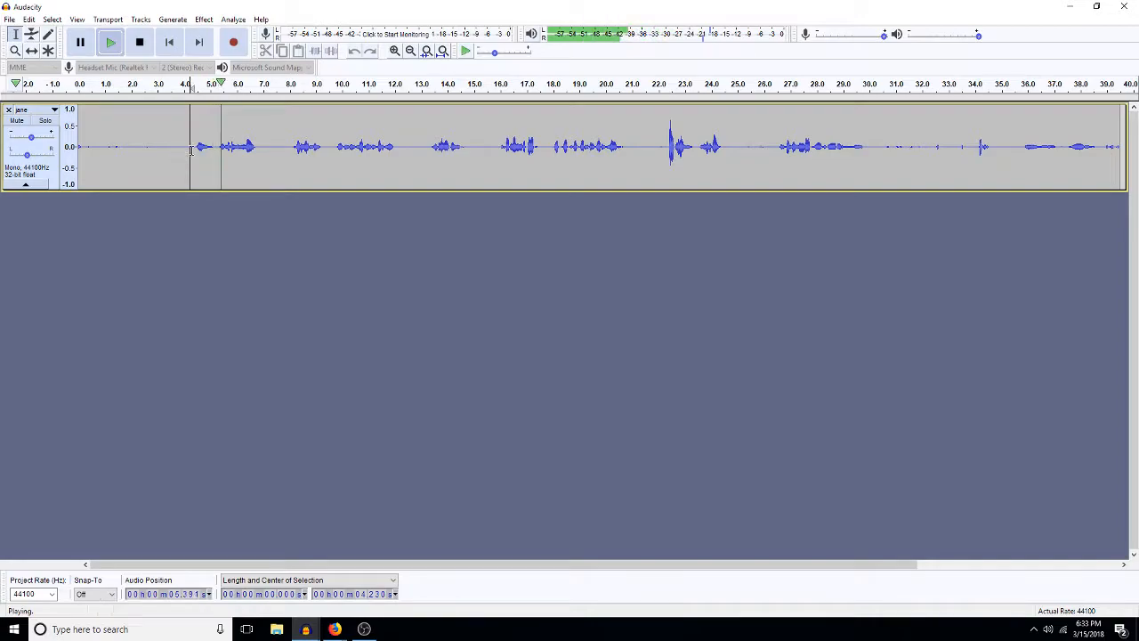
pyautogui.moveTo(216, 143); pyautogui.dragTo(187, 144)
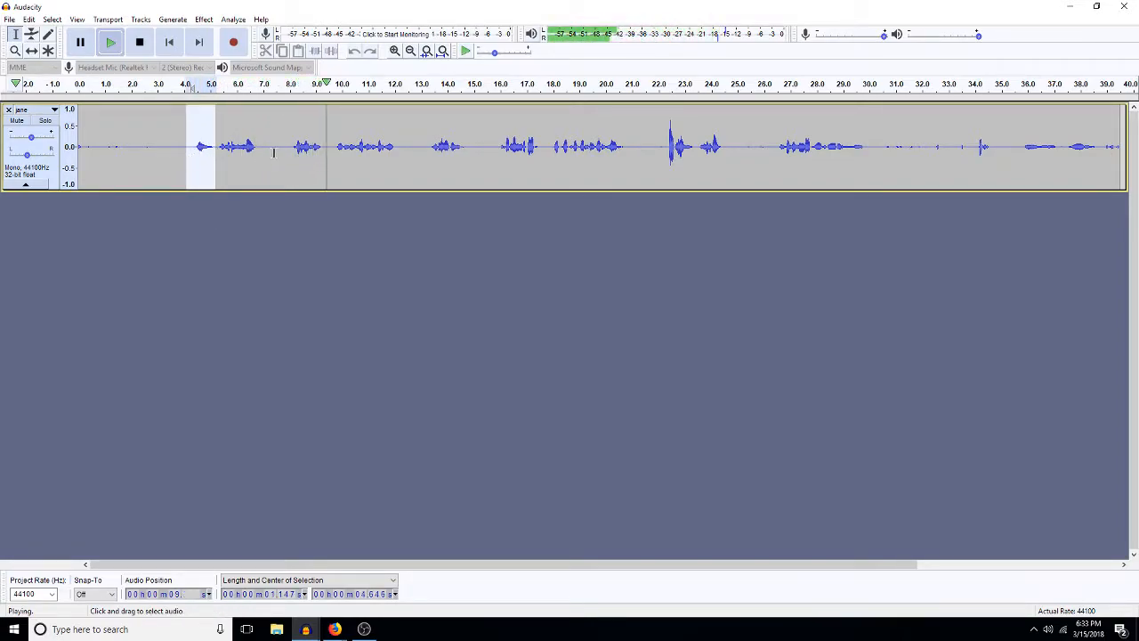
pyautogui.press('space')
# Step: Amplify and play the 4.455 s passage starting at about 8 s, and pan the track farther left
pyautogui.moveTo(289, 157); pyautogui.dragTo(405, 168)
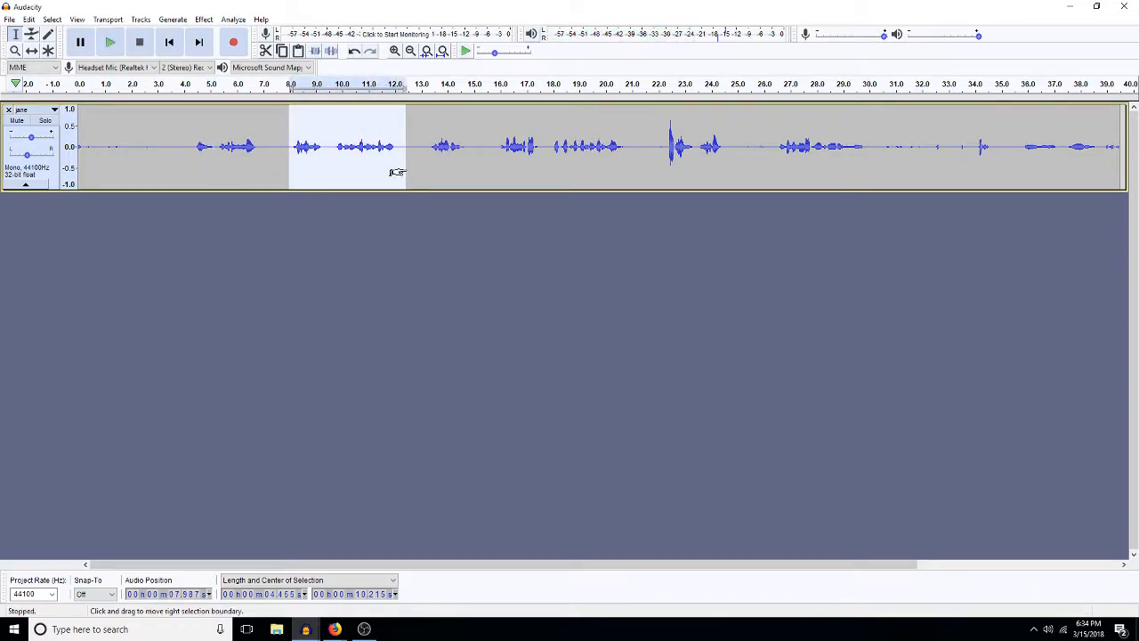
pyautogui.hotkey('ctrl', 'shift', 'a')
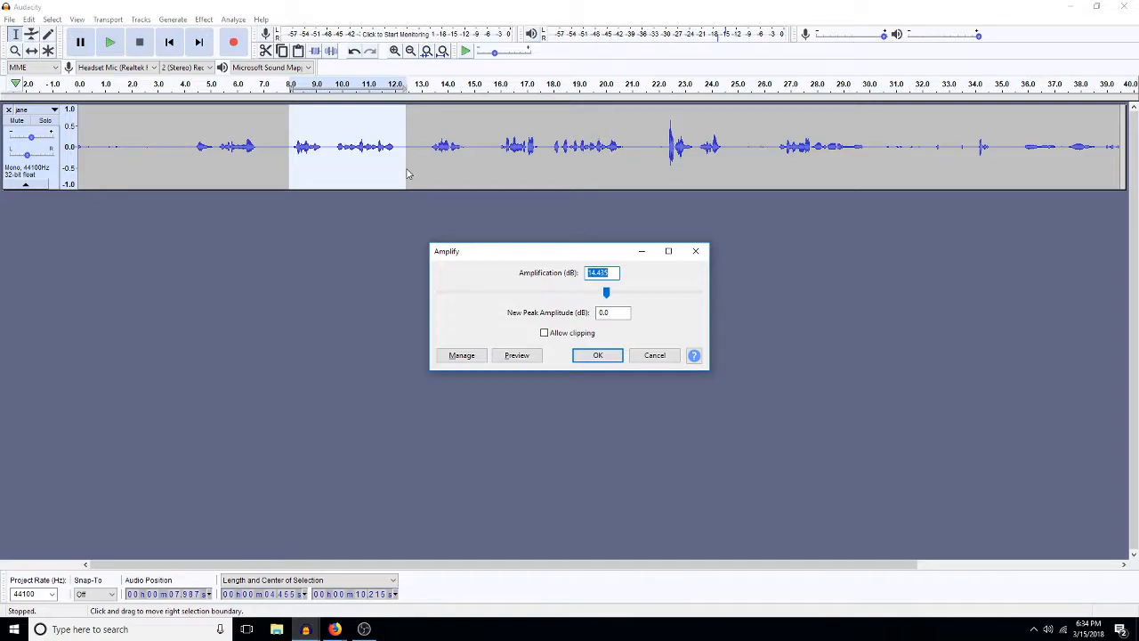
pyautogui.press('Return')
pyautogui.press('space')
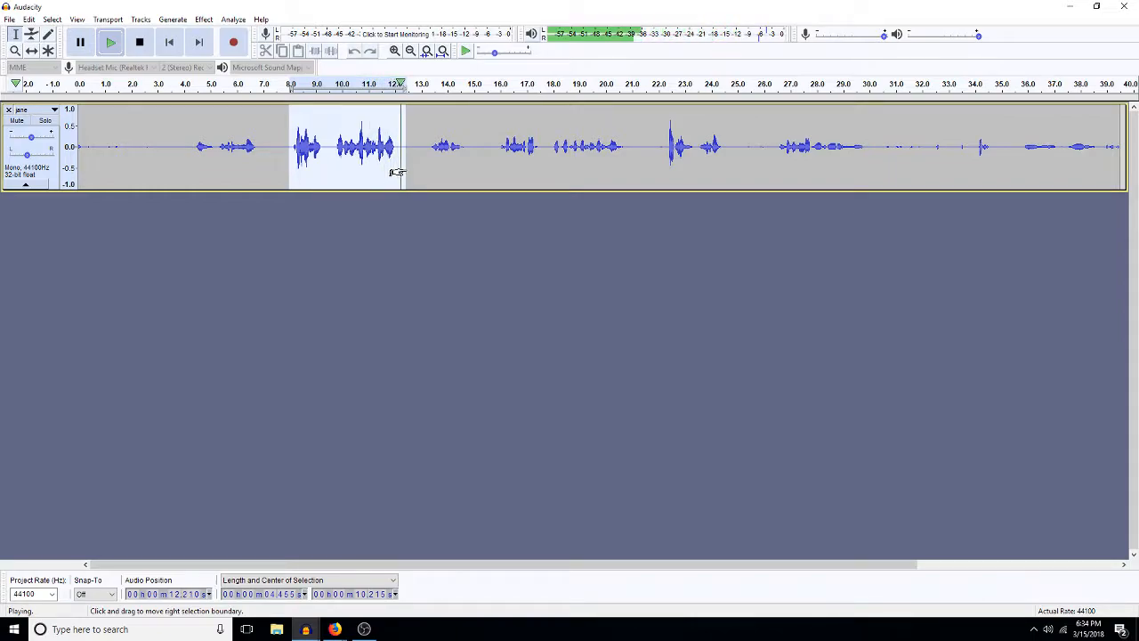
pyautogui.moveTo(27, 155); pyautogui.dragTo(16, 157)
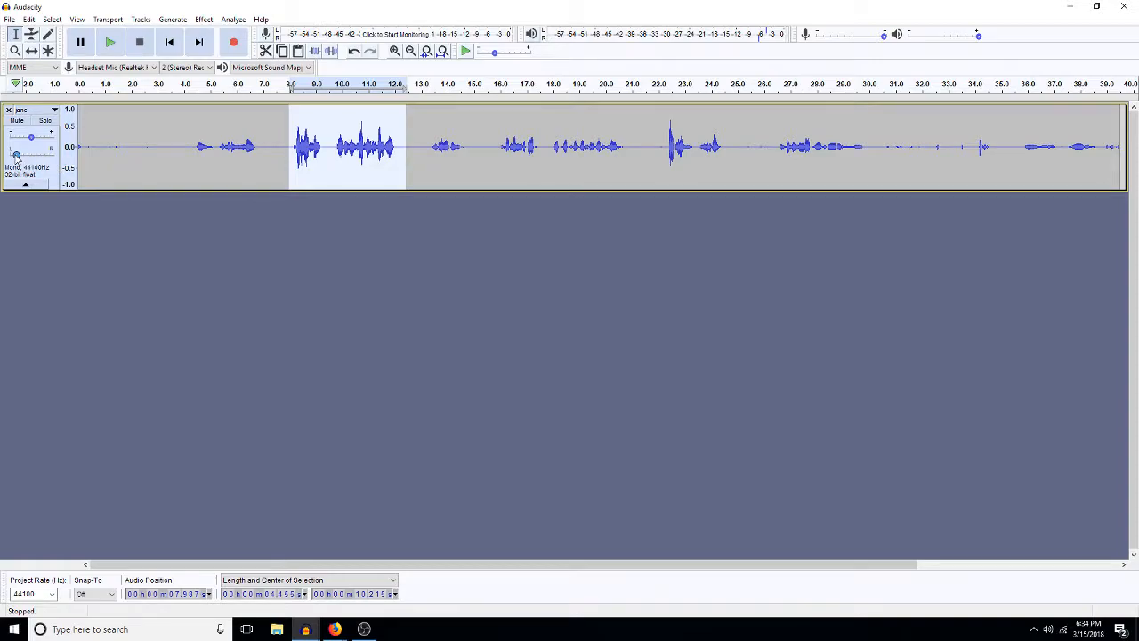
# Step: Play the selected passage with the track panned farther left, and return the track's pan to centre
pyautogui.press('space')
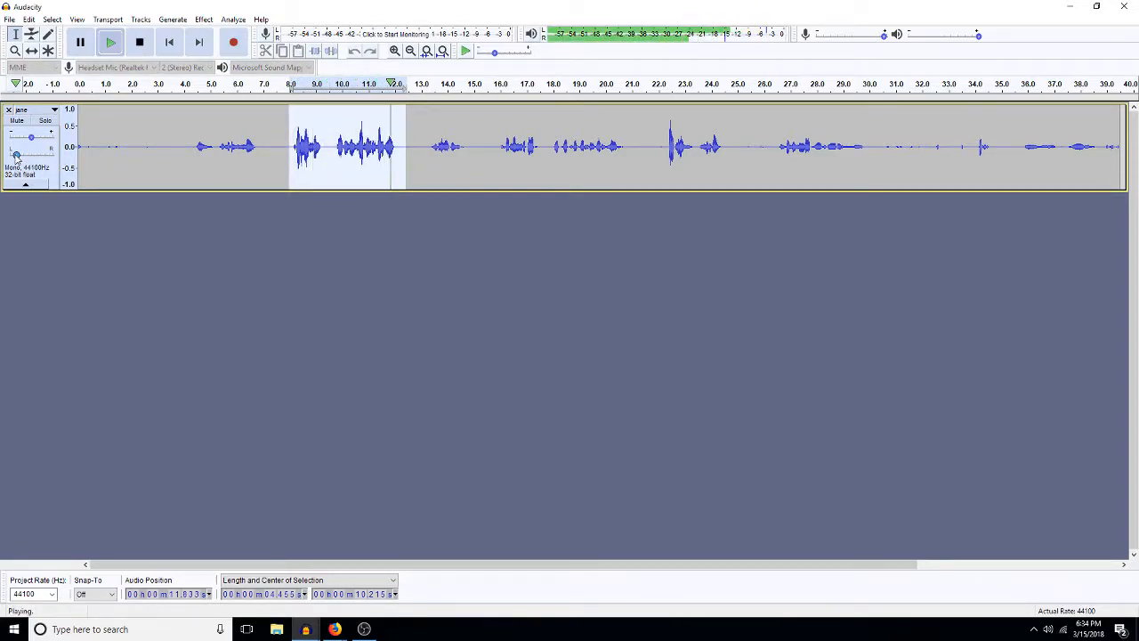
pyautogui.moveTo(16, 156); pyautogui.dragTo(12, 166)
pyautogui.press('space')
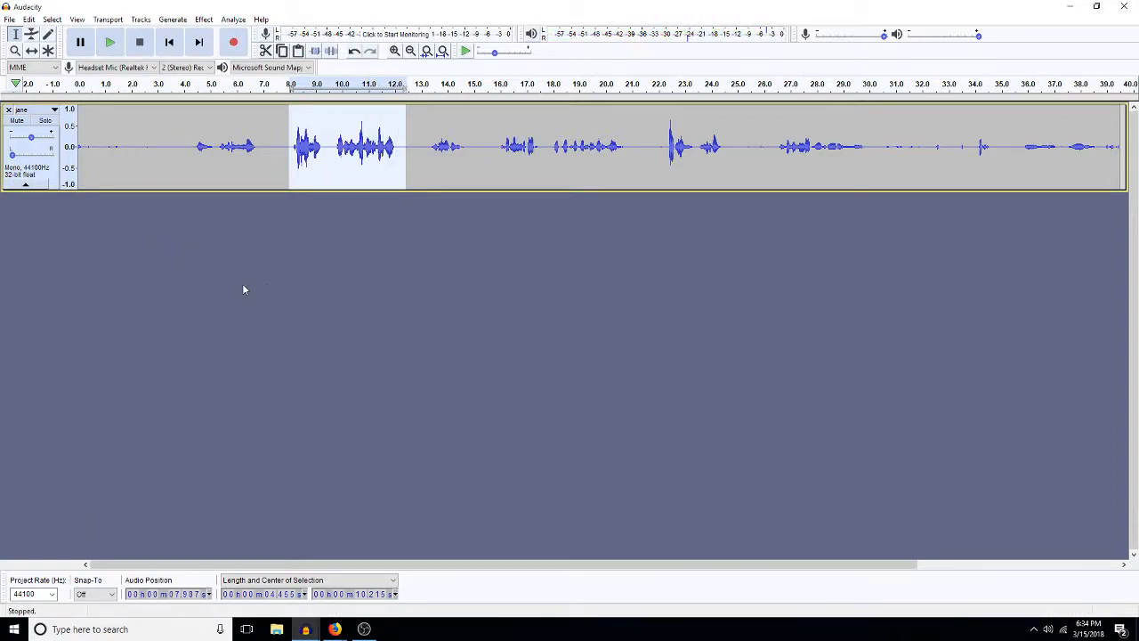
pyautogui.moveTo(12, 156); pyautogui.dragTo(31, 157)
# Step: Duplicate the selected passage onto a second track and apply a 500 Hz High Pass Filter with 6 dB rolloff to the copy
pyautogui.hotkey('ctrl', 'd')
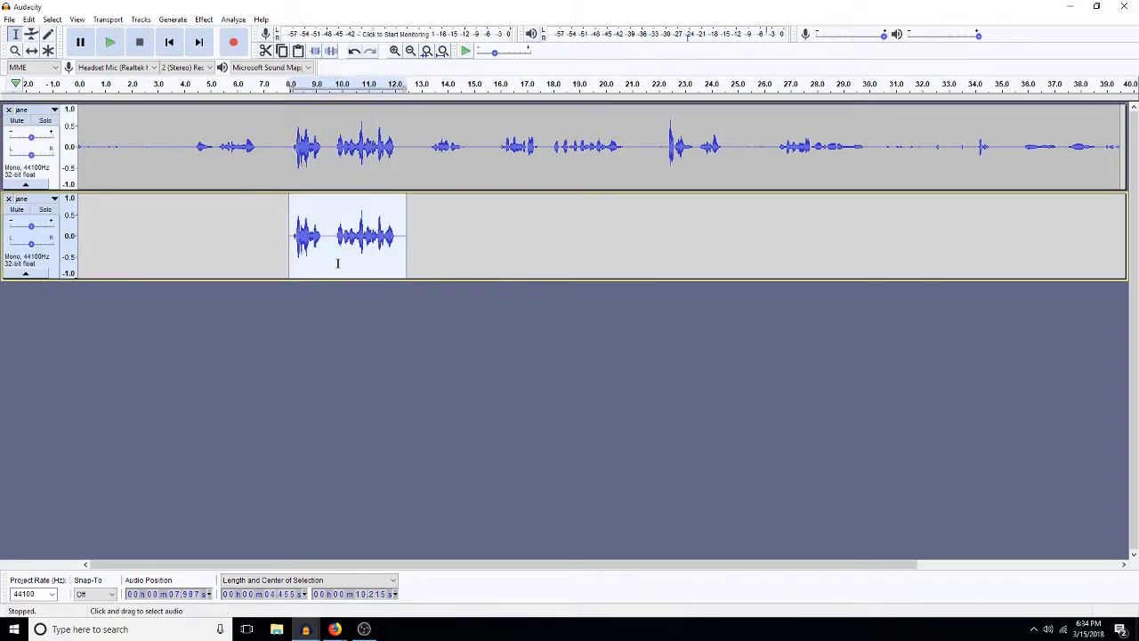
pyautogui.hotkey('ctrl', 'h')
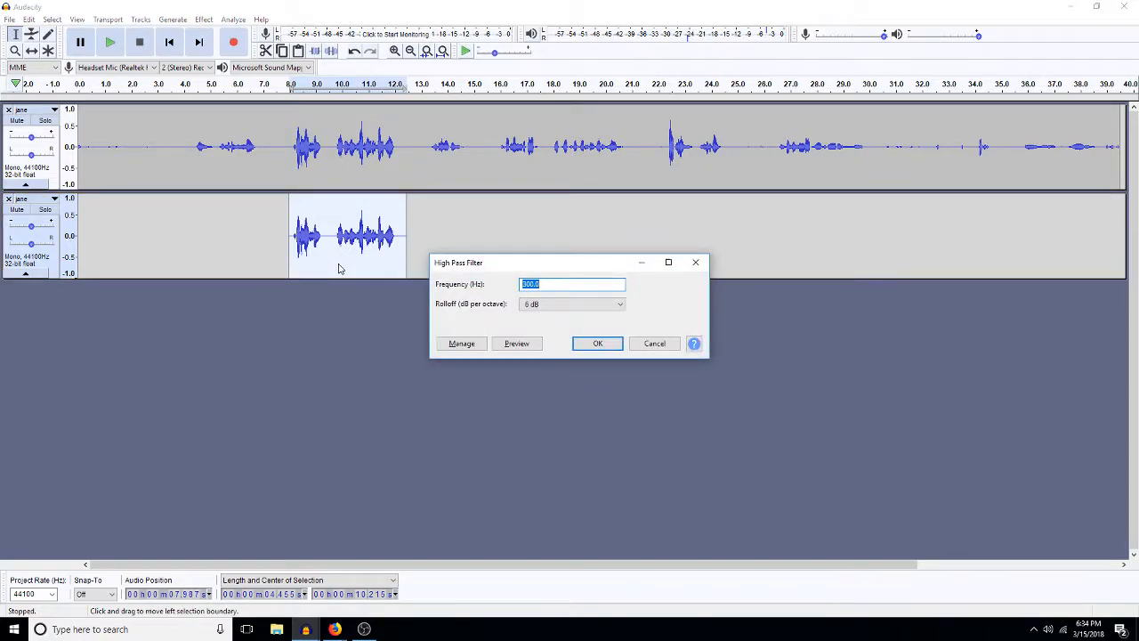
pyautogui.write('500')
pyautogui.press('Return')
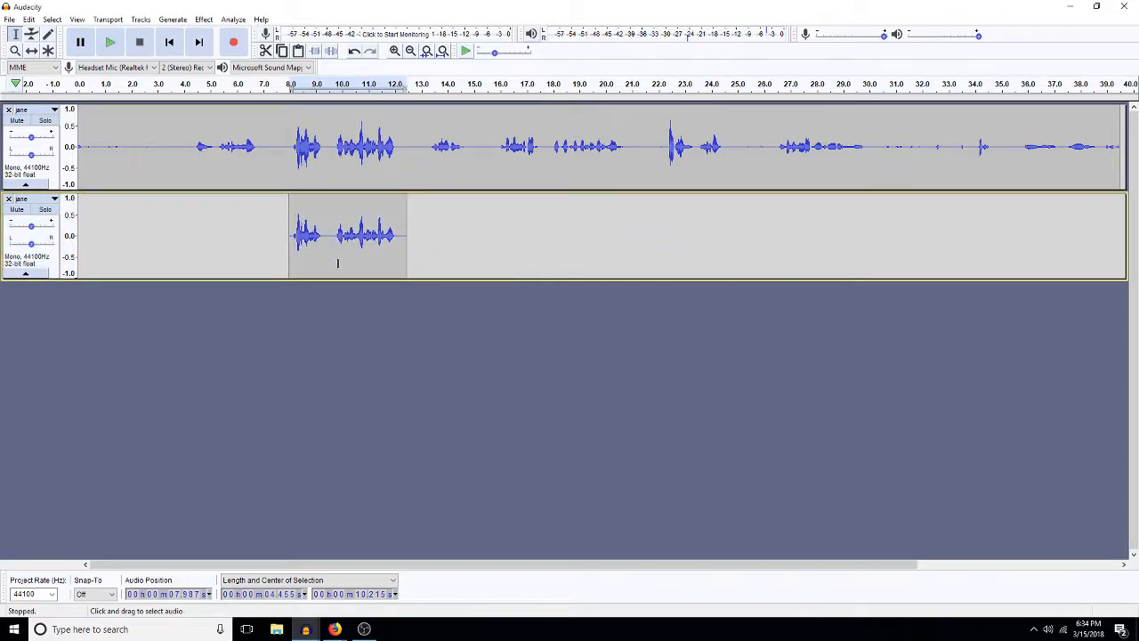
# Step: Solo and play the high-passed copy, and duplicate its passage onto a third track
pyautogui.click(44, 209)
pyautogui.press('space')
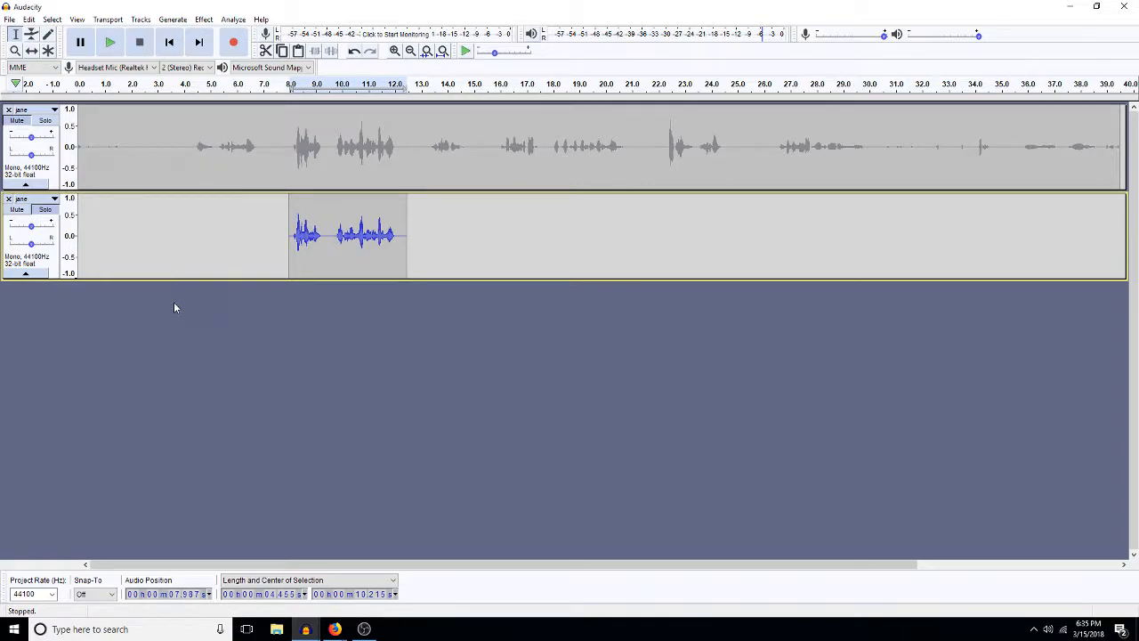
pyautogui.doubleClick(344, 245)
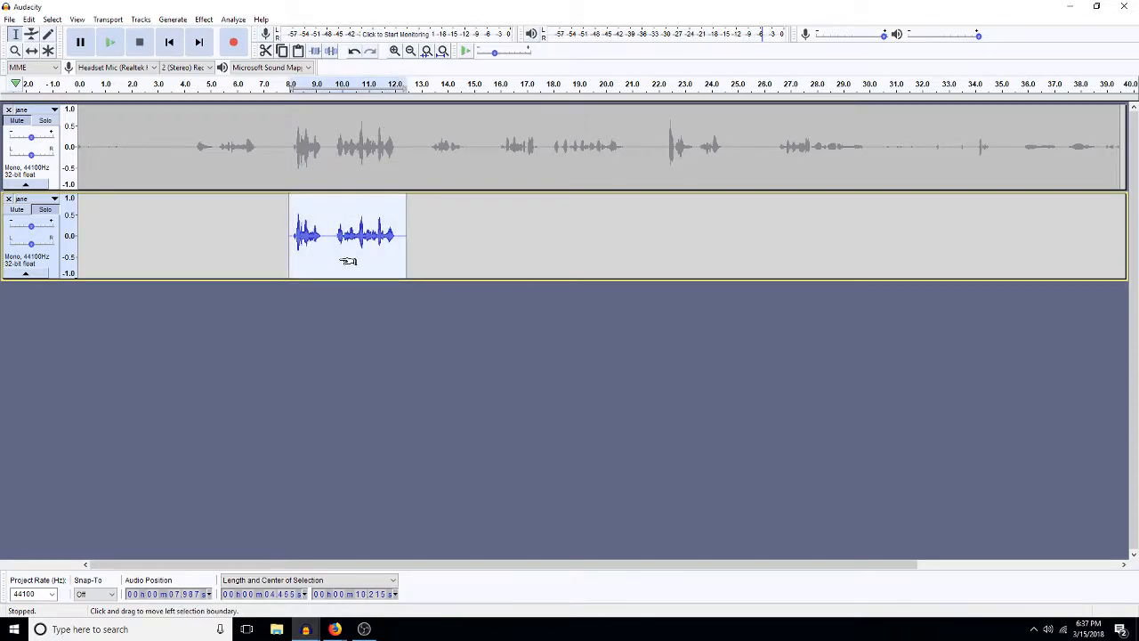
pyautogui.hotkey('ctrl', 'd')
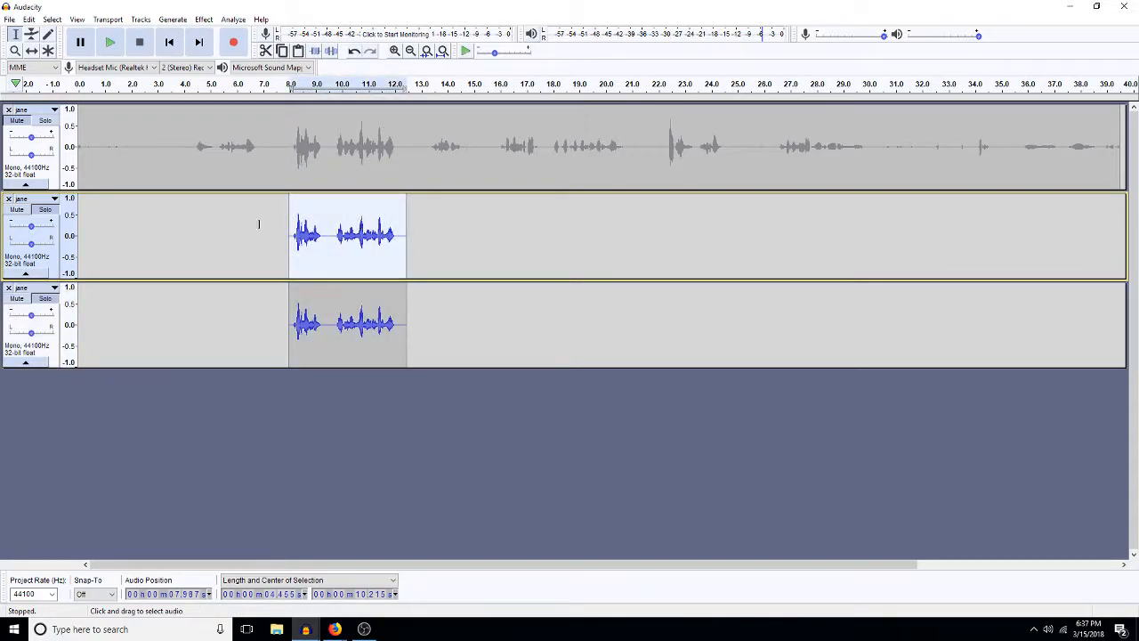
# Step: Compare the filtered second track with the original first track by soloing and playing each one
pyautogui.click(45, 298)
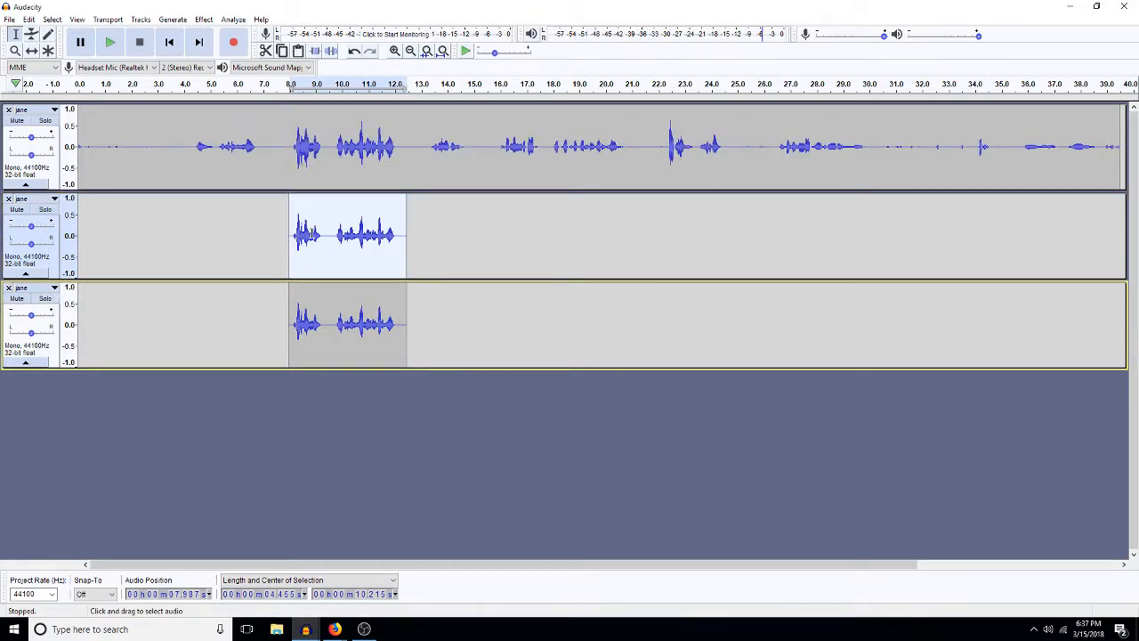
pyautogui.click(46, 209)
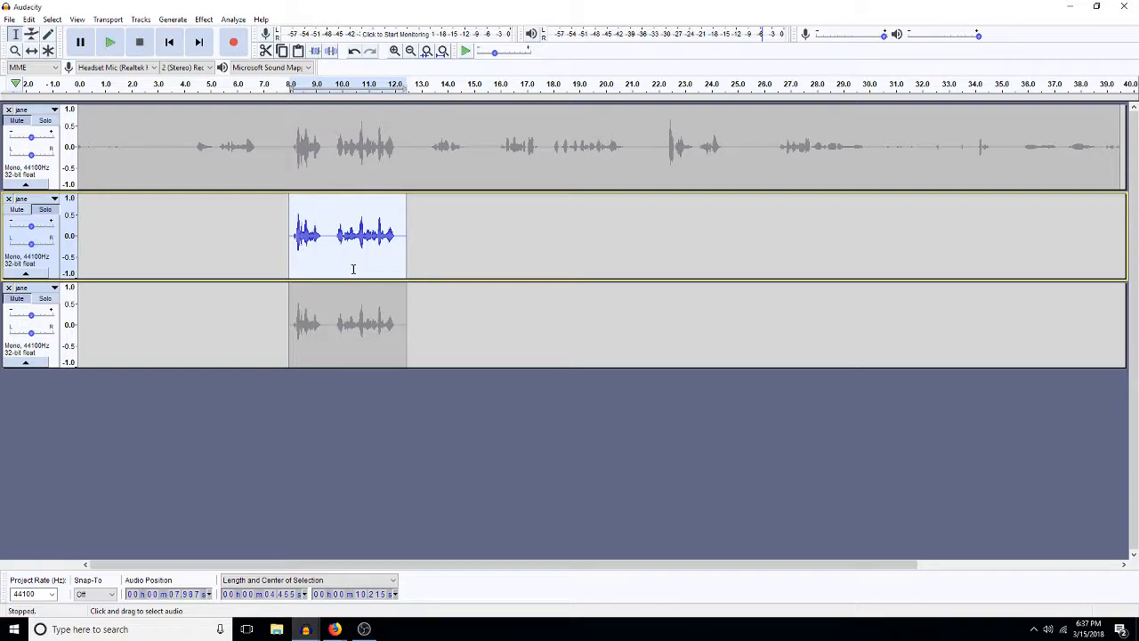
pyautogui.press('space')
pyautogui.click(45, 121)
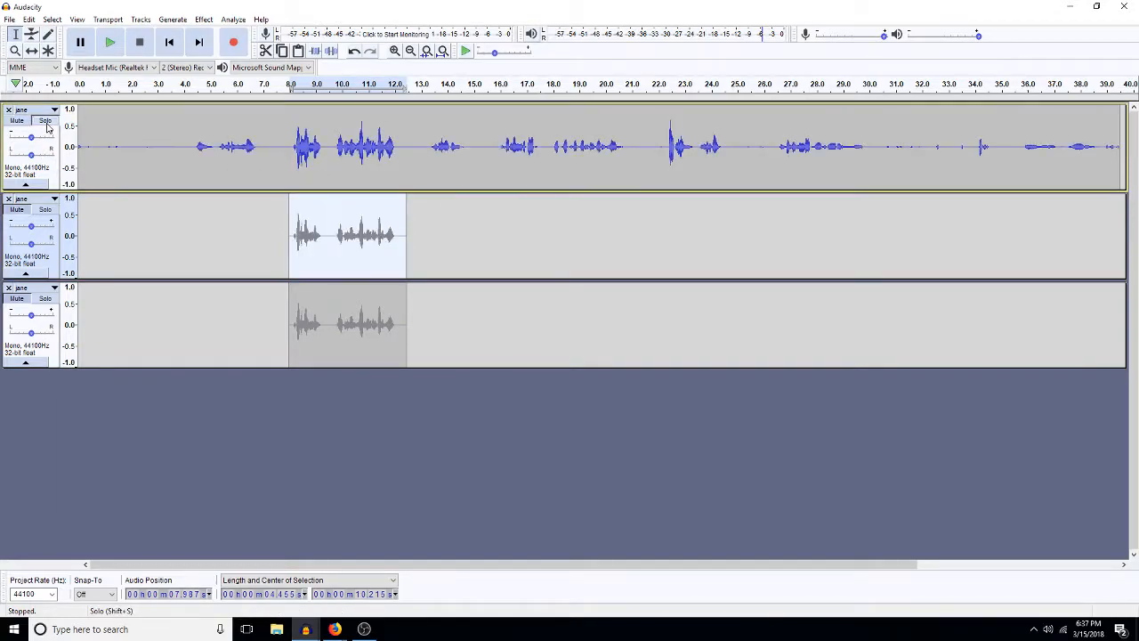
pyautogui.press('space')
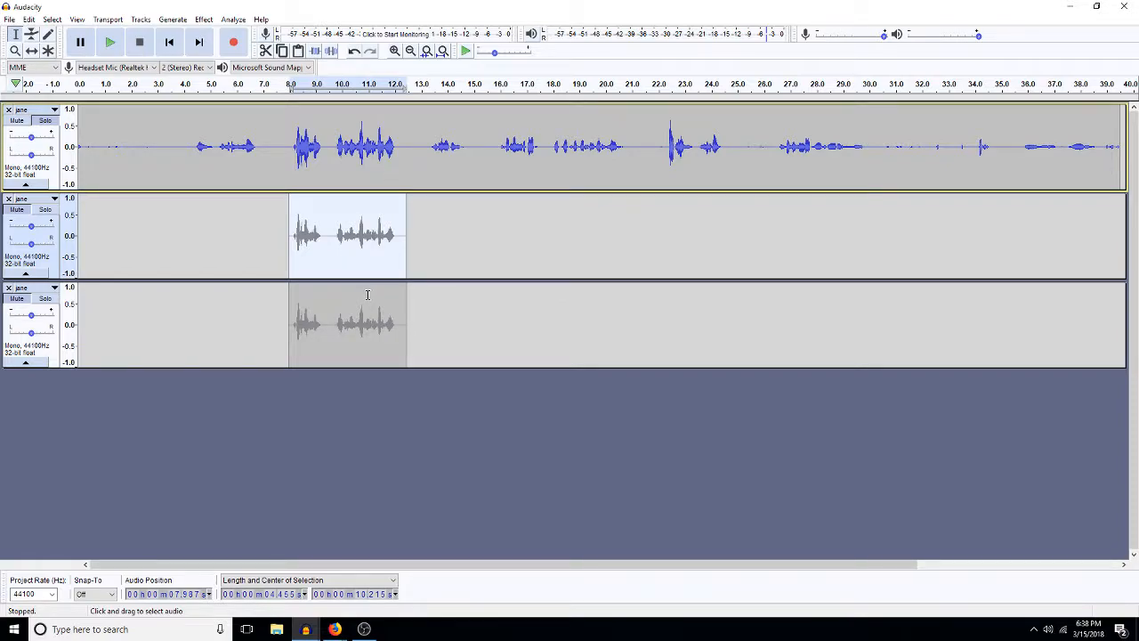
# Step: Apply a 1000 Hz High Pass Filter with 6 dB rolloff to the soloed second track's passage
pyautogui.click(291, 238)
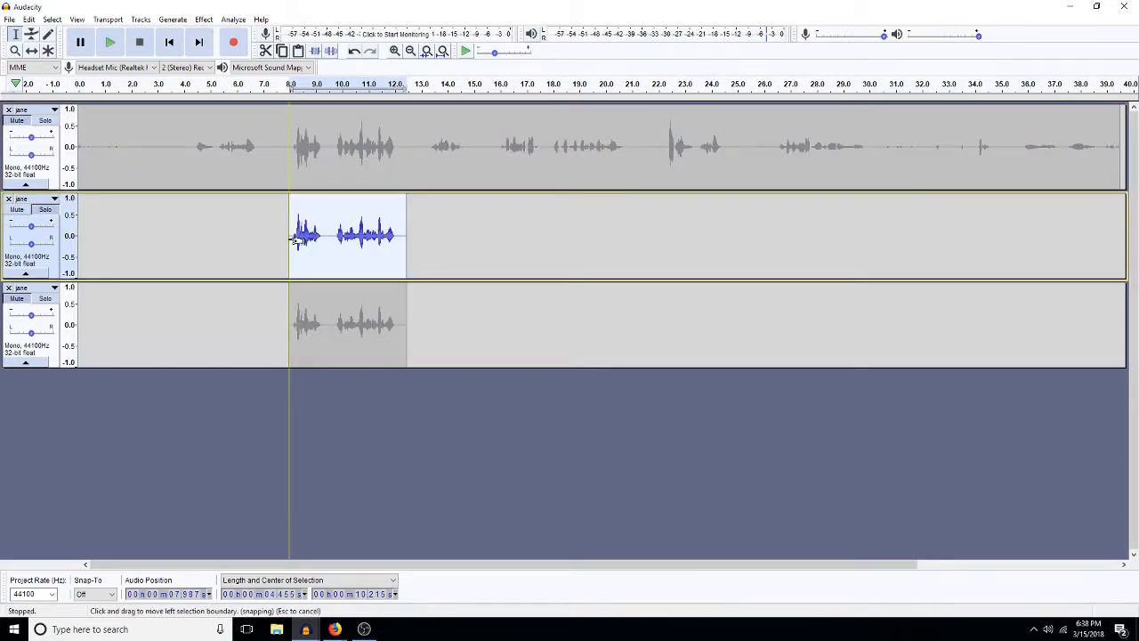
pyautogui.press('space')
pyautogui.hotkey('ctrl', 'r')
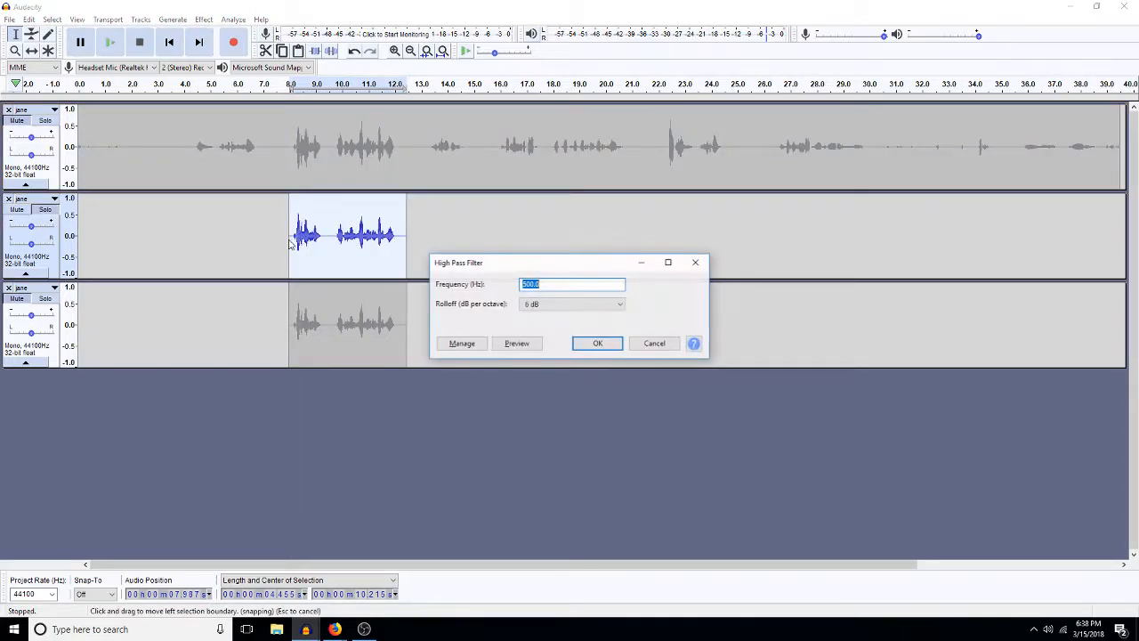
pyautogui.write('1000')
pyautogui.press('Return')
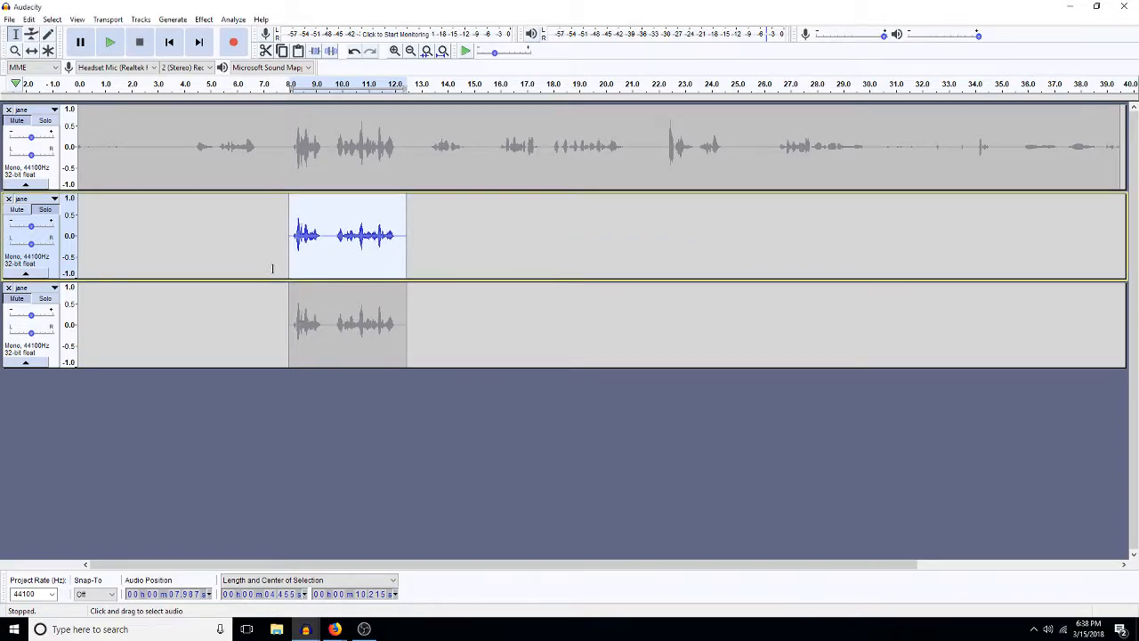
# Step: Play the second track's passage, high-pass filter it once more, and listen to the result
pyautogui.press('space')
pyautogui.press('space')
pyautogui.press('Return')
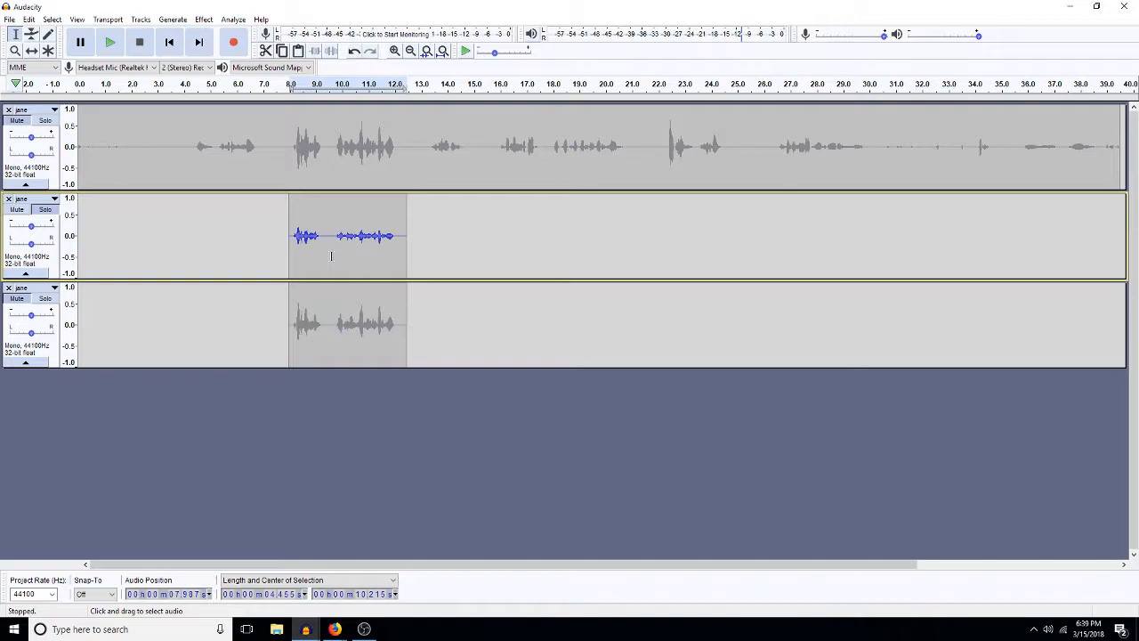
pyautogui.press('Return')
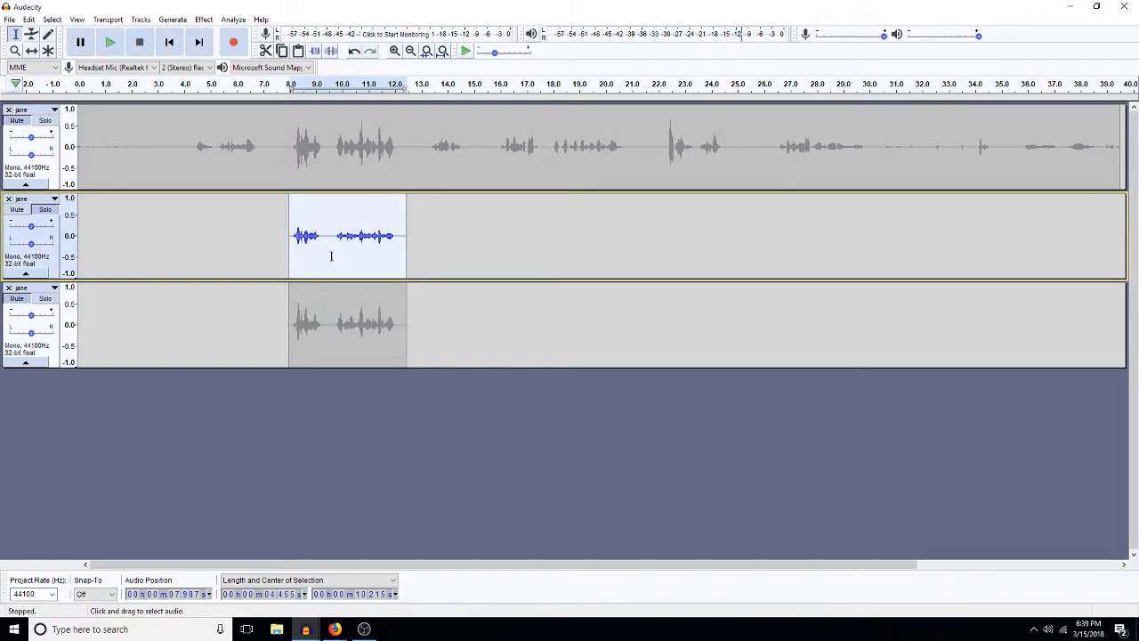
pyautogui.press('space')
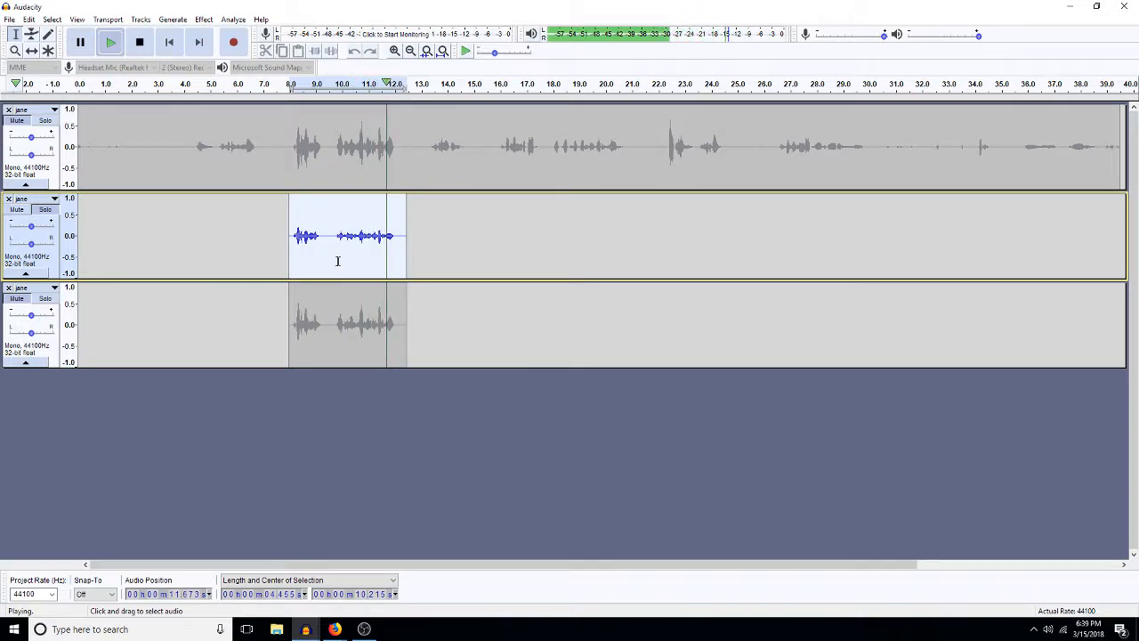
# Step: Amplify the second track's passage to a new peak amplitude of 0.0 dB and play it
pyautogui.hotkey('shift', 'a')
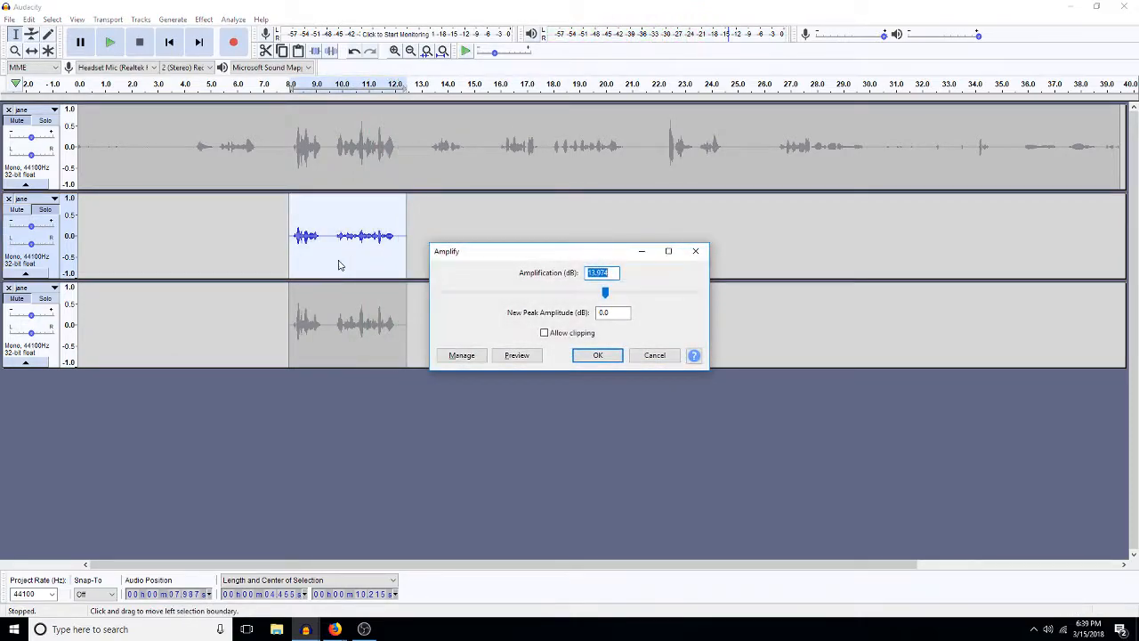
pyautogui.press('Return')
pyautogui.press('space')
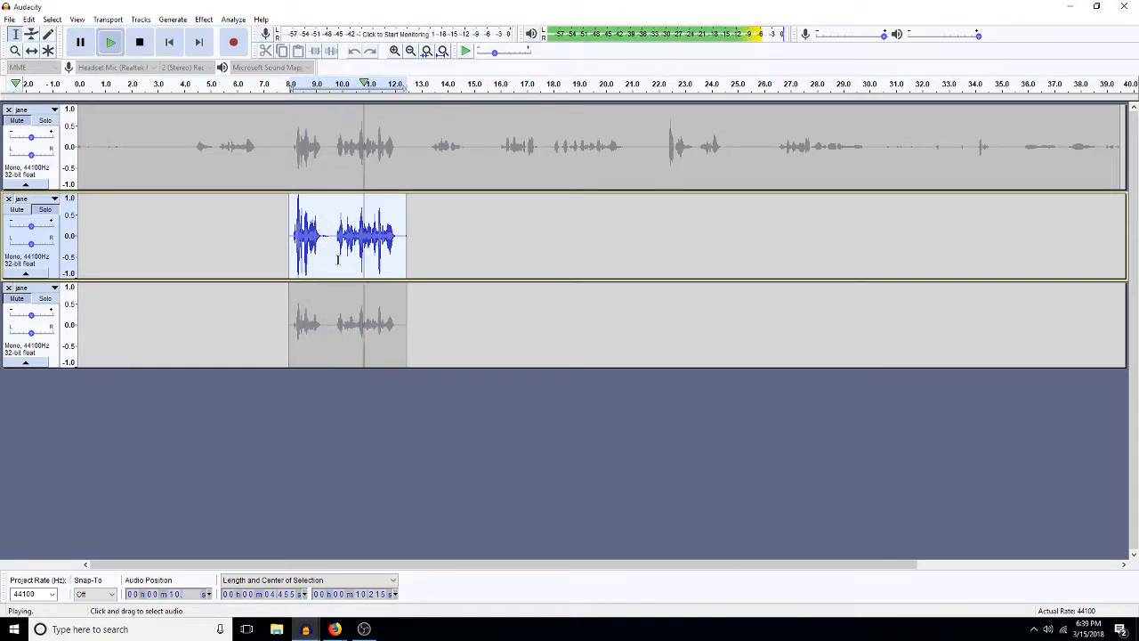
pyautogui.press('space')
pyautogui.press('space')
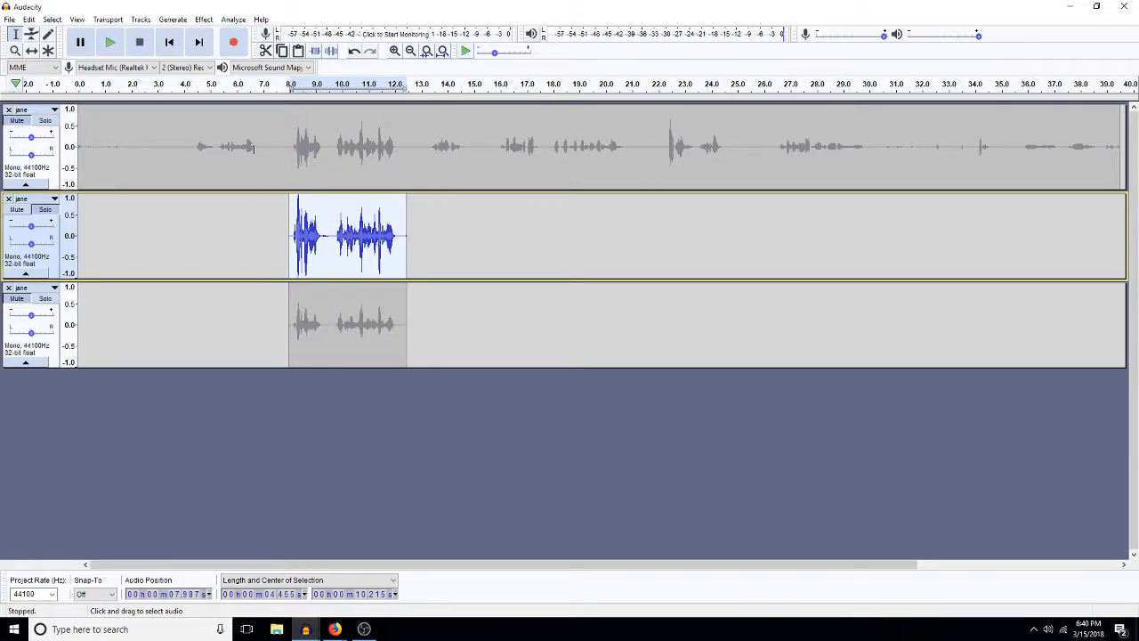
# Step: Solo the third track, apply a filter effect to its passage and play the result
pyautogui.click(33, 302)
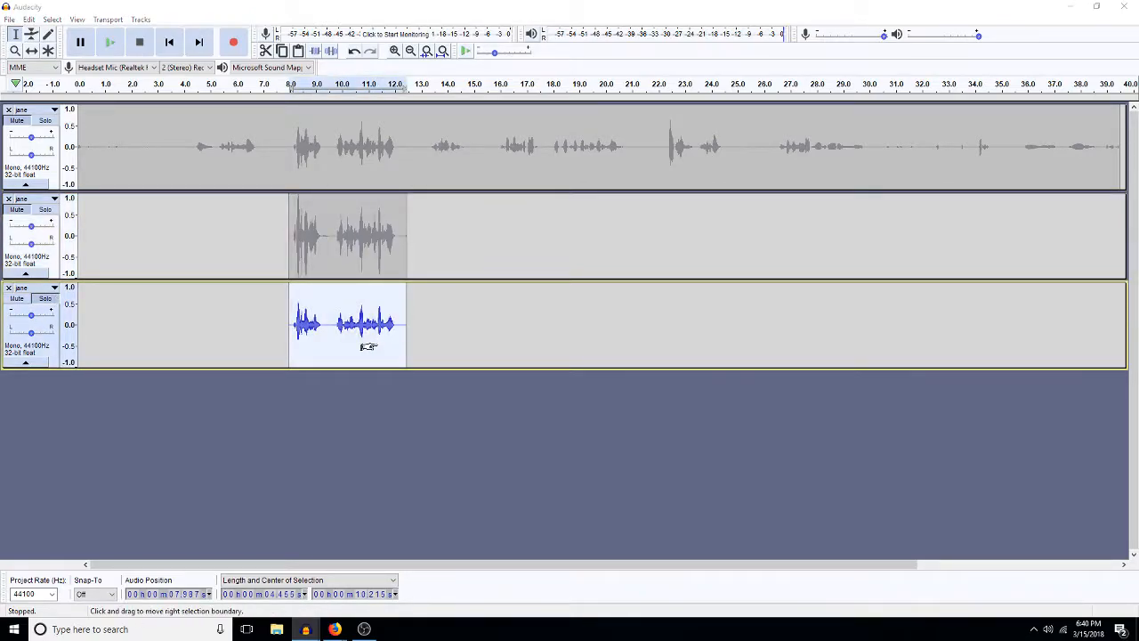
pyautogui.hotkey('ctrl', 'r')
pyautogui.press('Return')
pyautogui.press('space')
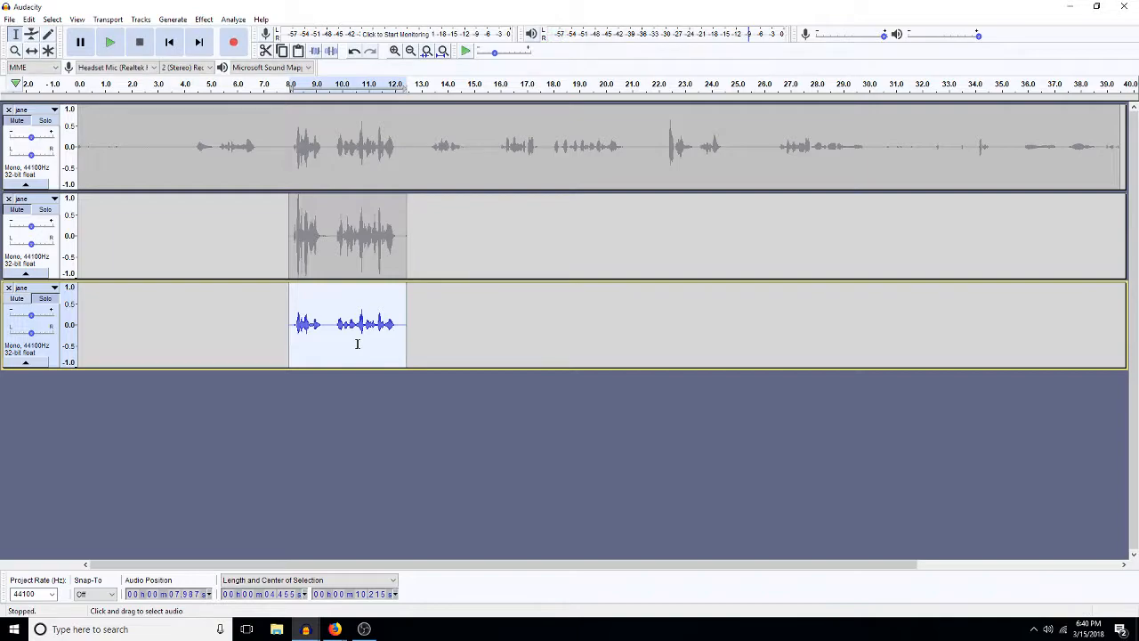
# Step: Apply the filter effect to the third track's passage again and play the result
pyautogui.hotkey('ctrl', 'r')
pyautogui.press('space')
pyautogui.press('space')
pyautogui.press('space')
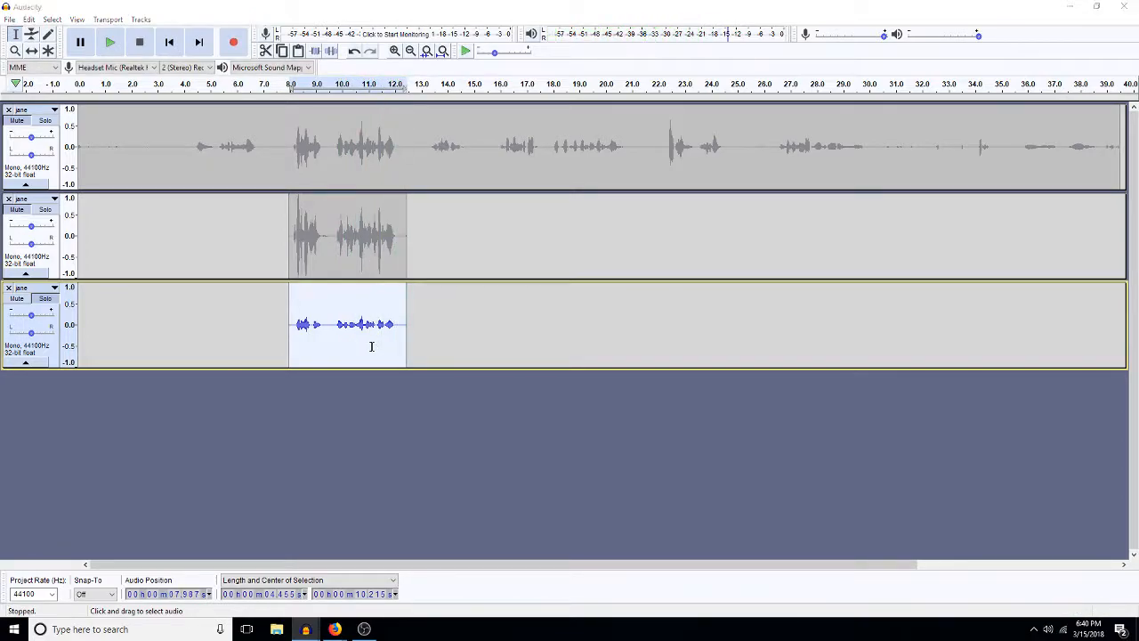
pyautogui.press('space')
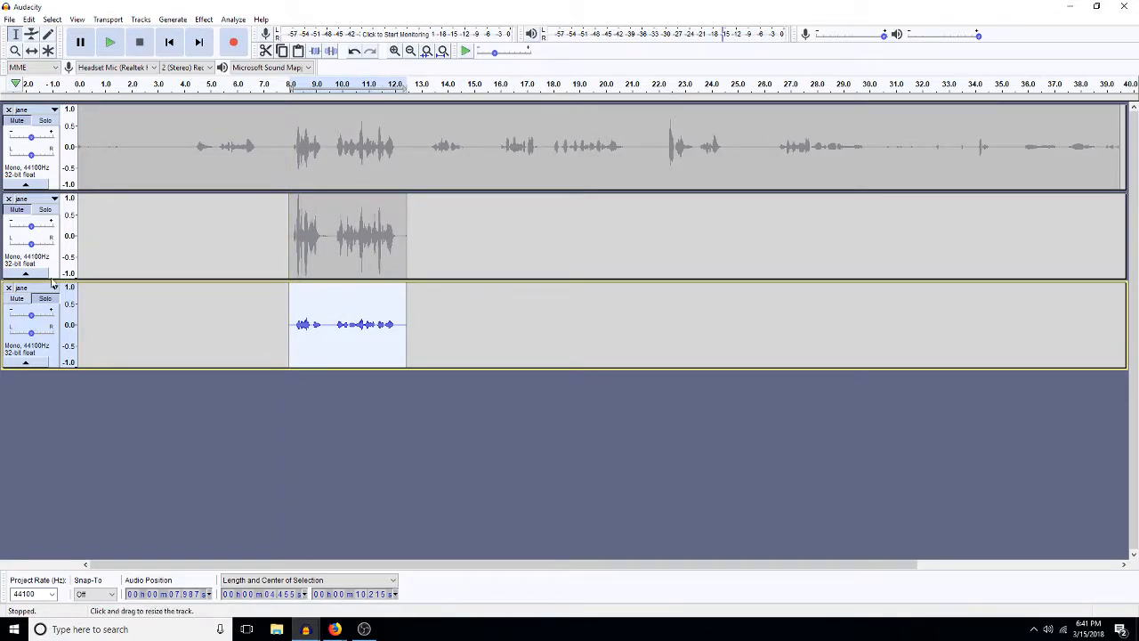
# Step: Pan the second and third tracks to the right and play the selected passage
pyautogui.moveTo(31, 244); pyautogui.dragTo(44, 248)
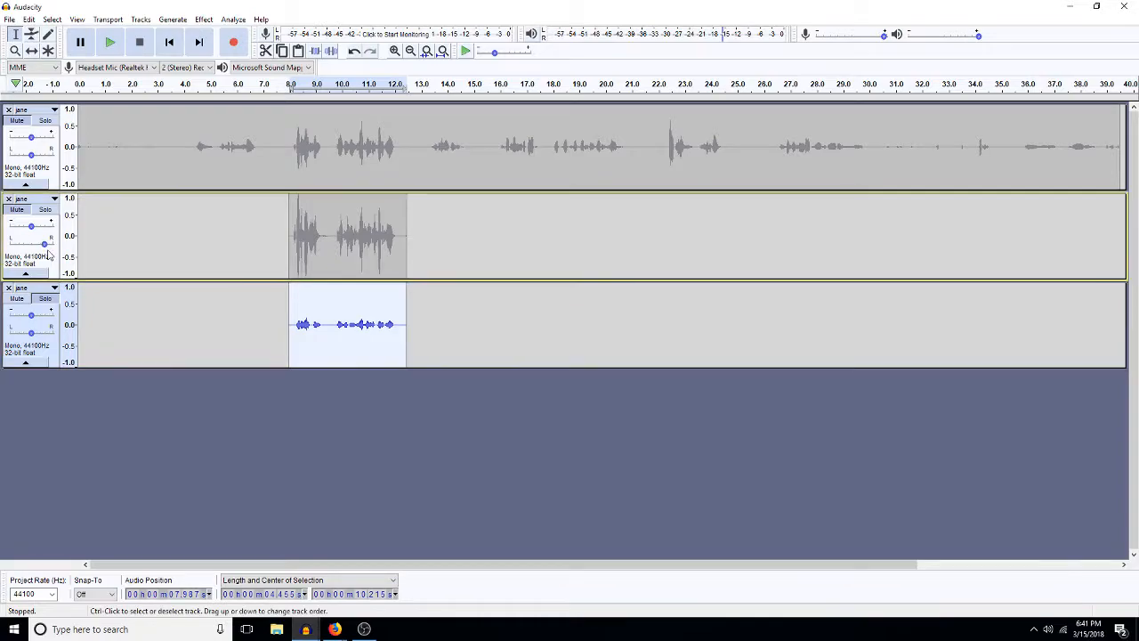
pyautogui.moveTo(32, 333); pyautogui.dragTo(49, 337)
pyautogui.press('space')
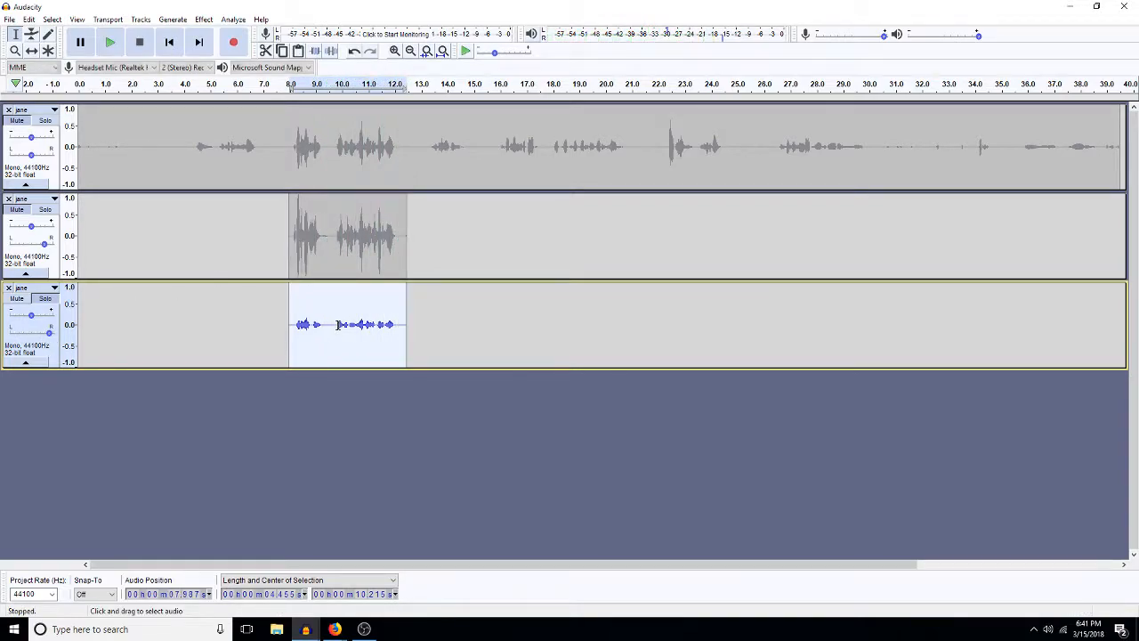
# Step: Lower the level of the second track's passage with Amplify
pyautogui.click(343, 236)
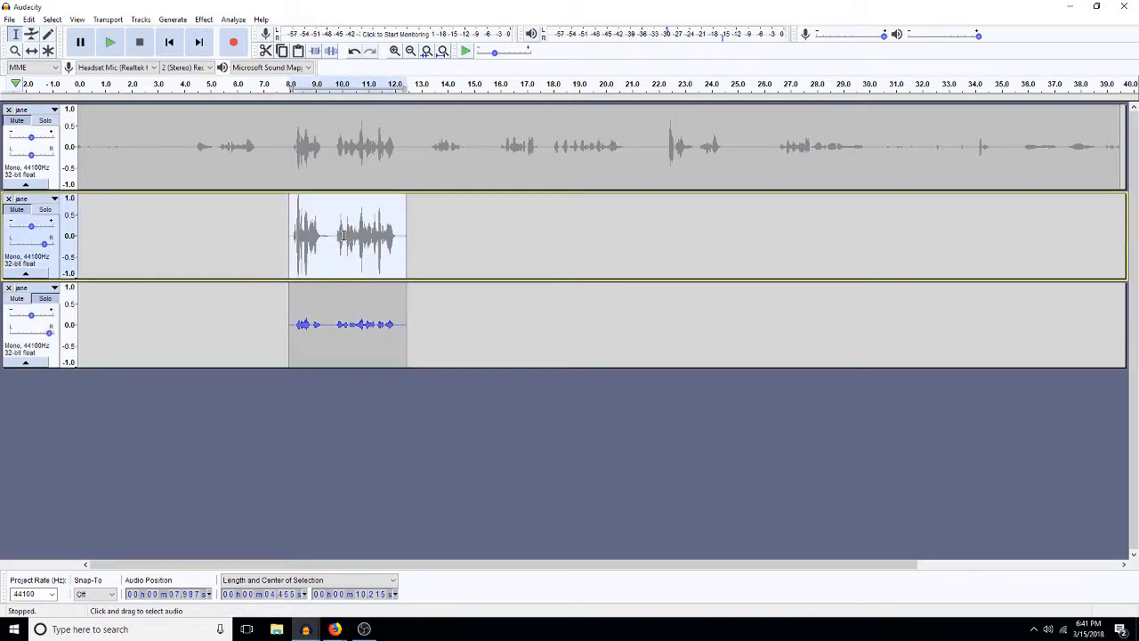
pyautogui.hotkey('ctrl', 'r')
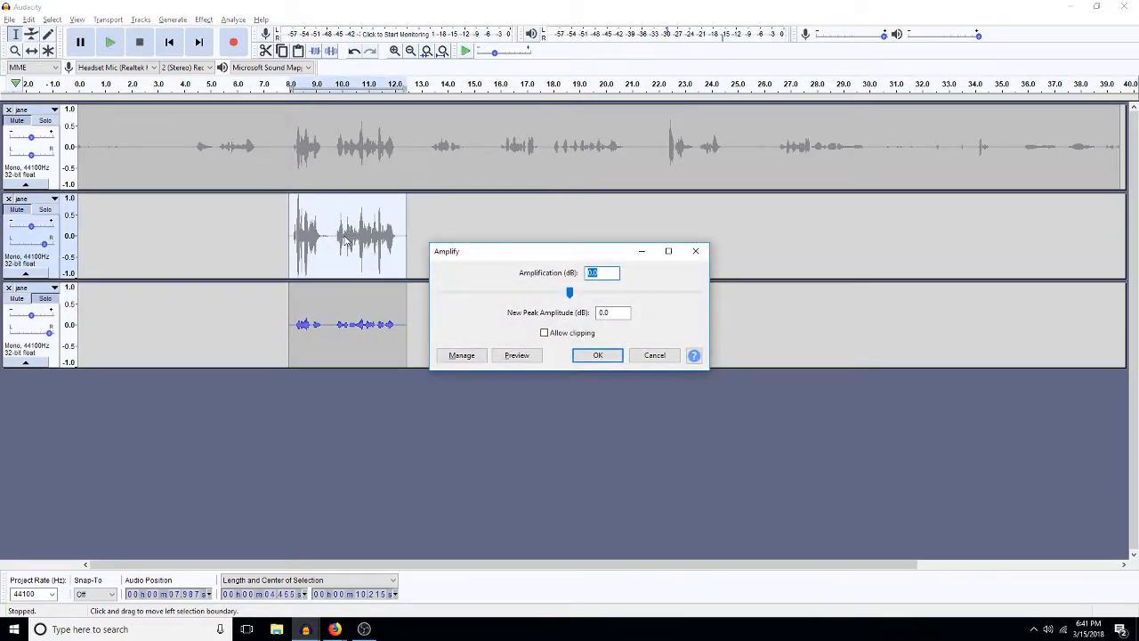
pyautogui.press('BackSpace')
pyautogui.press('Escape')
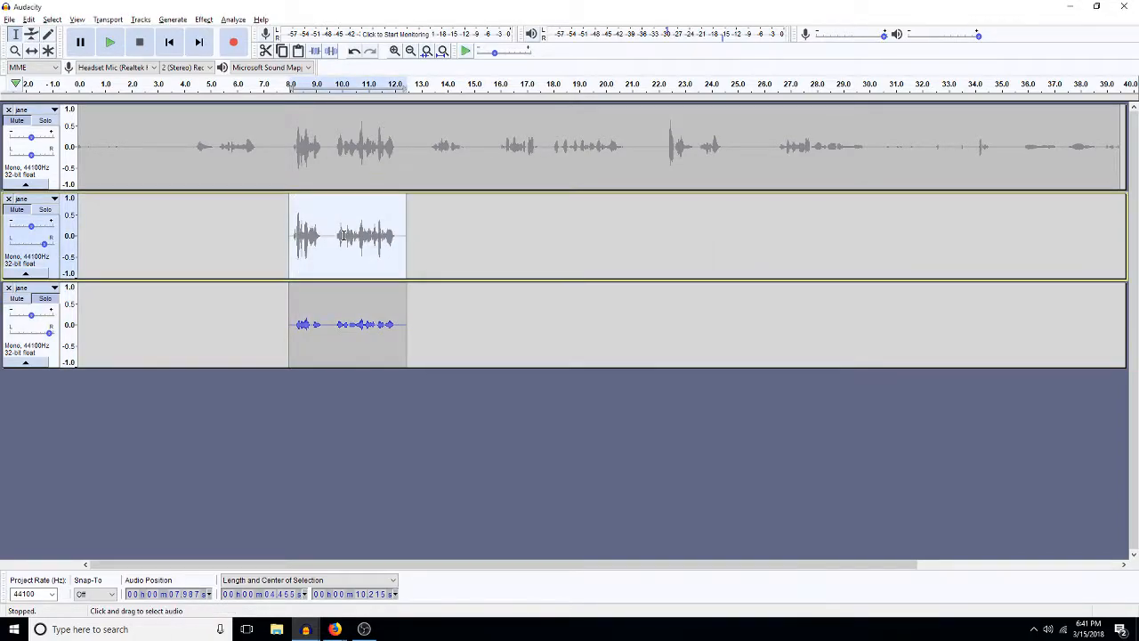
# Step: Raise the level of the third track's passage with Amplify
pyautogui.click(384, 352)
pyautogui.doubleClick(384, 351)
pyautogui.hotkey('ctrl', 'r')
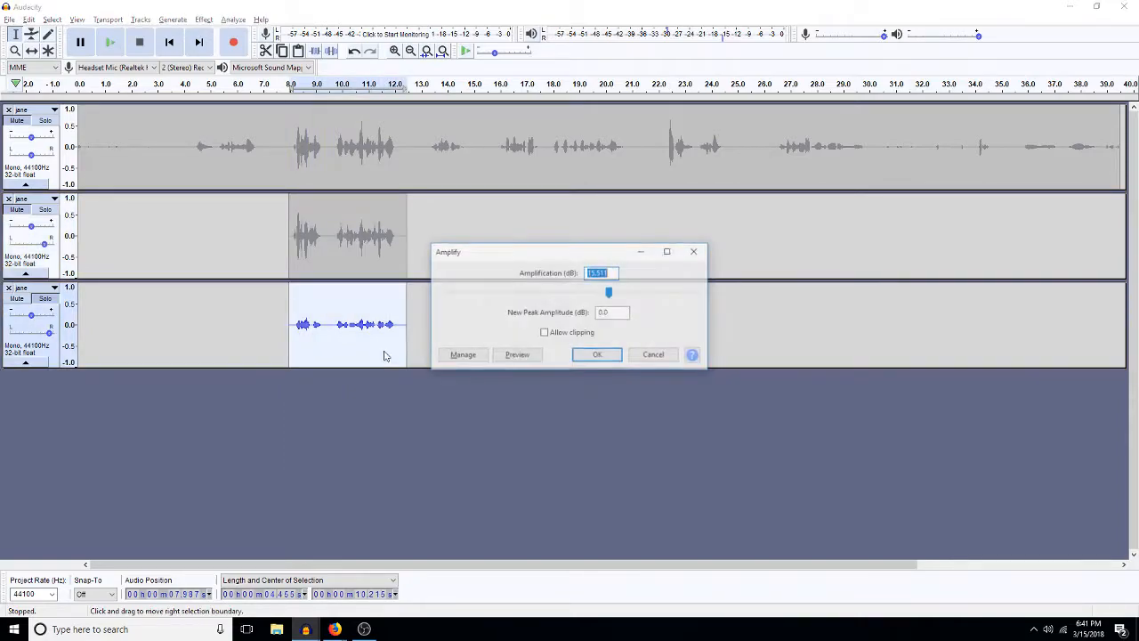
pyautogui.press('Return')
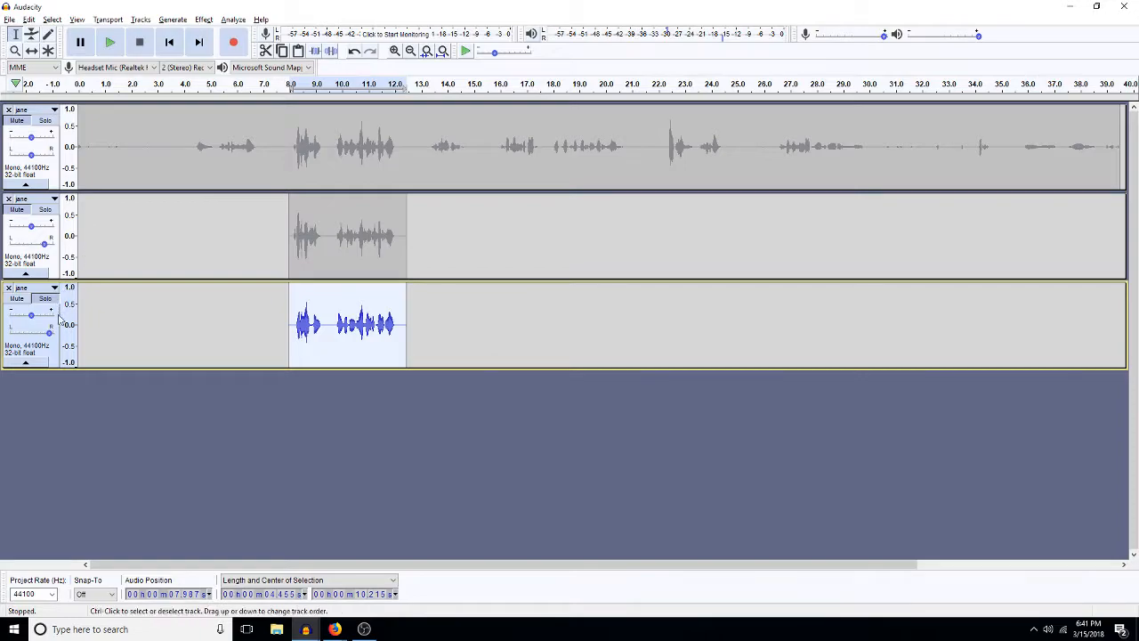
# Step: Pan the third track far left and the second track far right, and select the second track's passage
pyautogui.moveTo(49, 333); pyautogui.dragTo(12, 333)
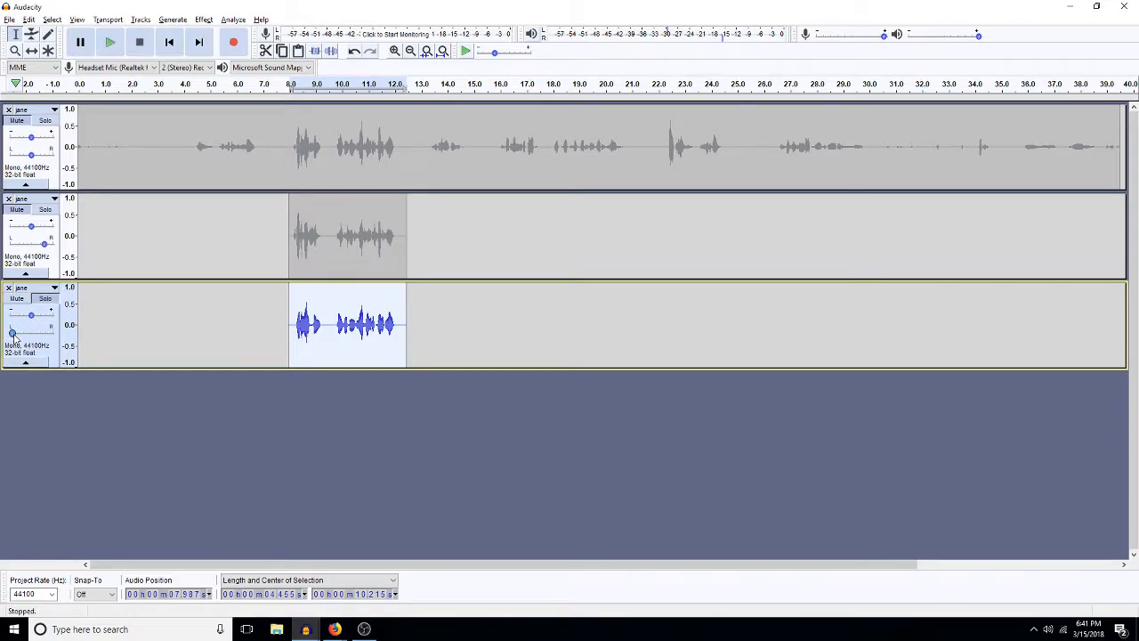
pyautogui.moveTo(46, 242); pyautogui.dragTo(51, 244)
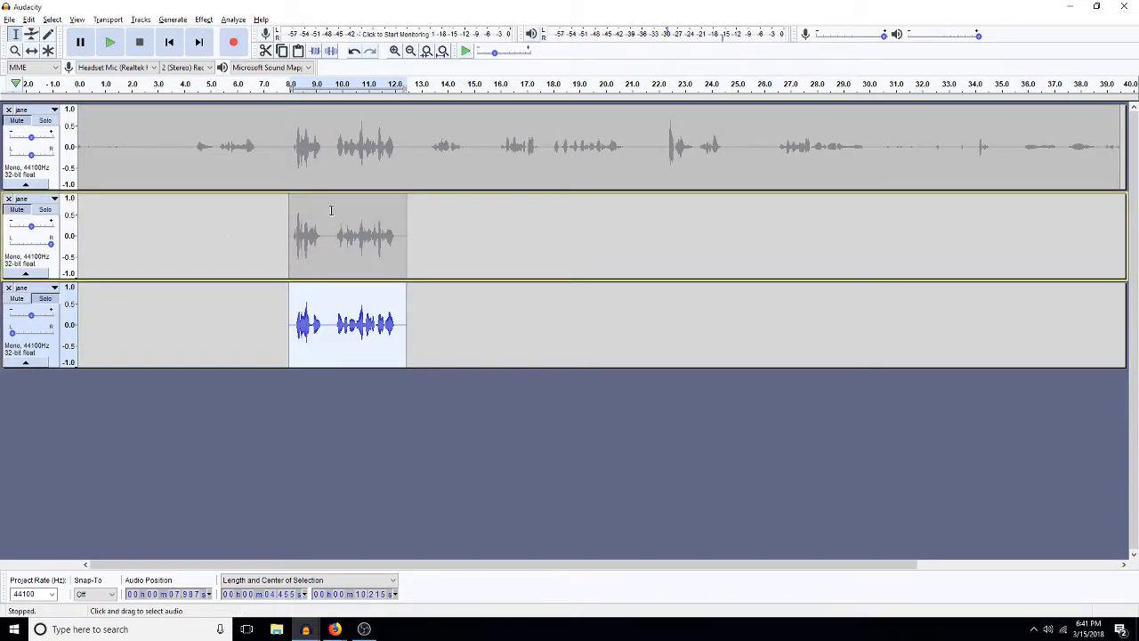
pyautogui.doubleClick(375, 221)
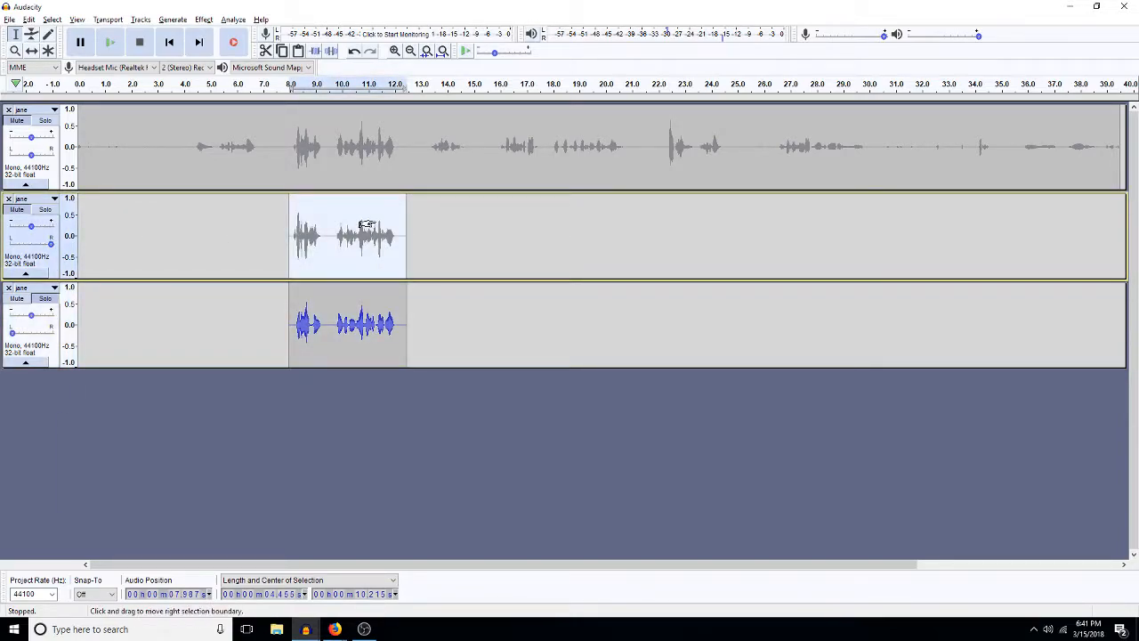
# Step: Fade out the second track's passage and fade in the third track's passage
pyautogui.doubleClick(369, 322)
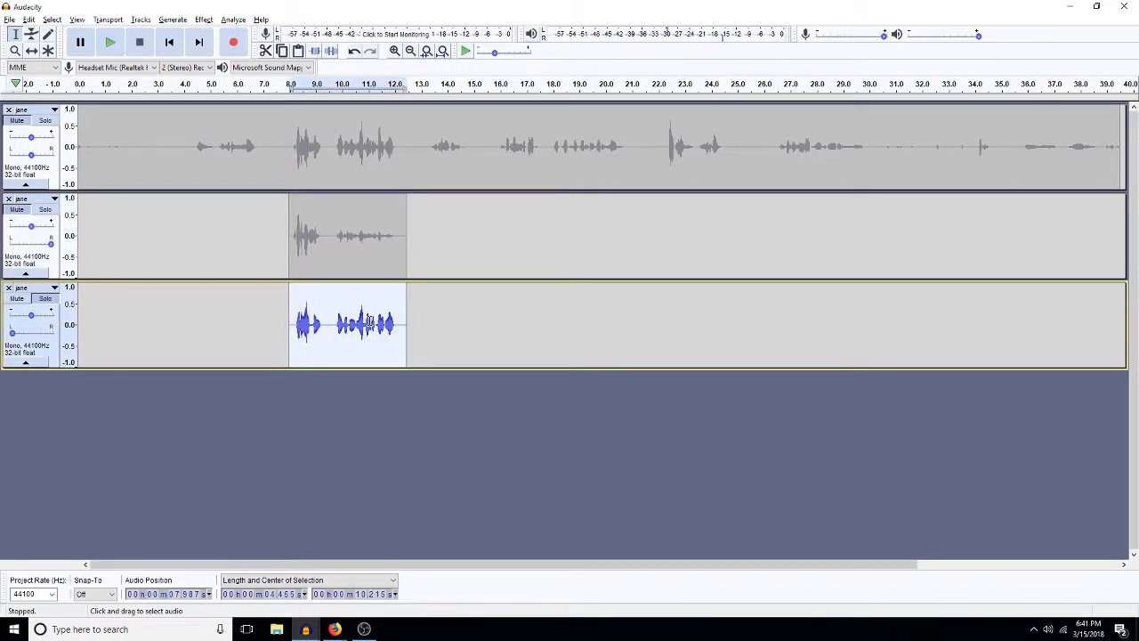
pyautogui.hotkey('ctrl', 'r')
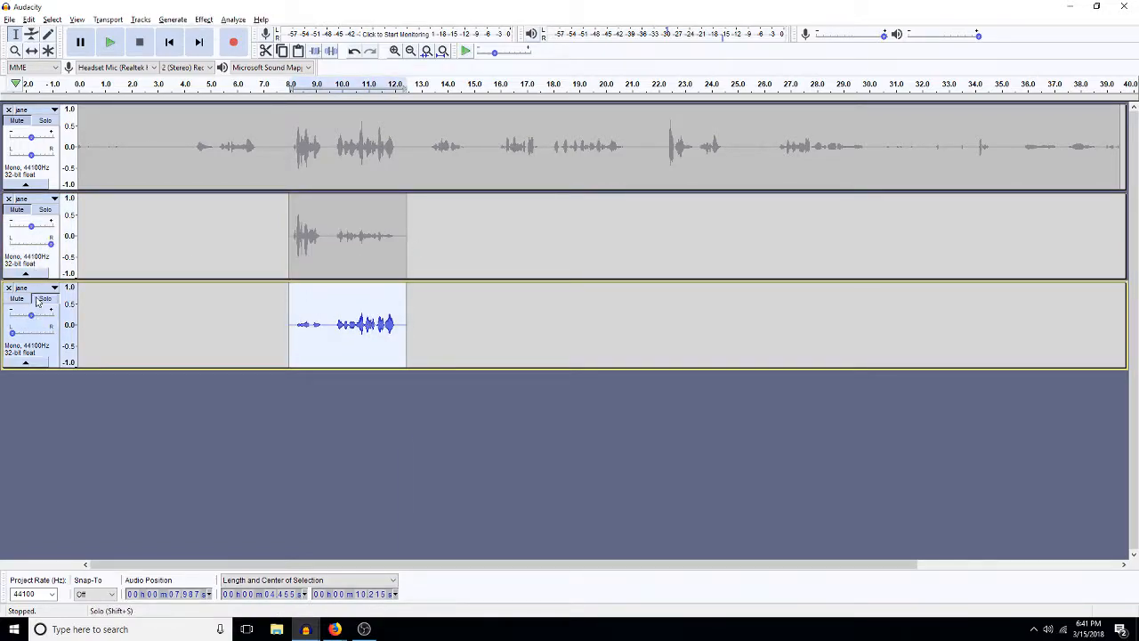
# Step: Mute only the first track, leave the second and third tracks audible with no solo, and play the selected passage
pyautogui.click(40, 120)
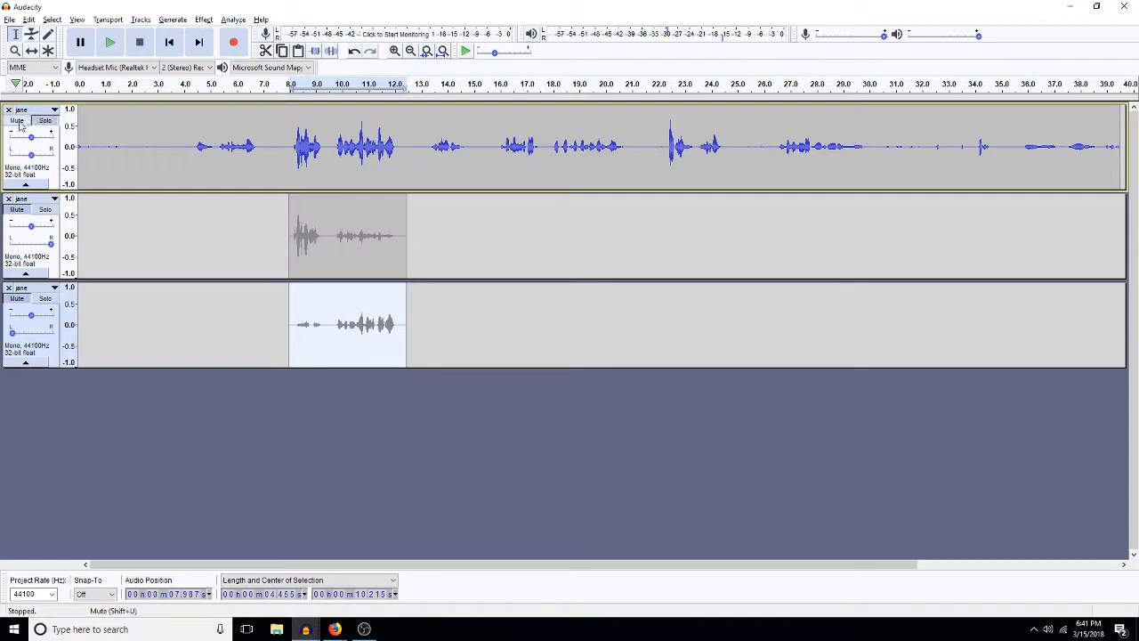
pyautogui.click(46, 121)
pyautogui.click(52, 122)
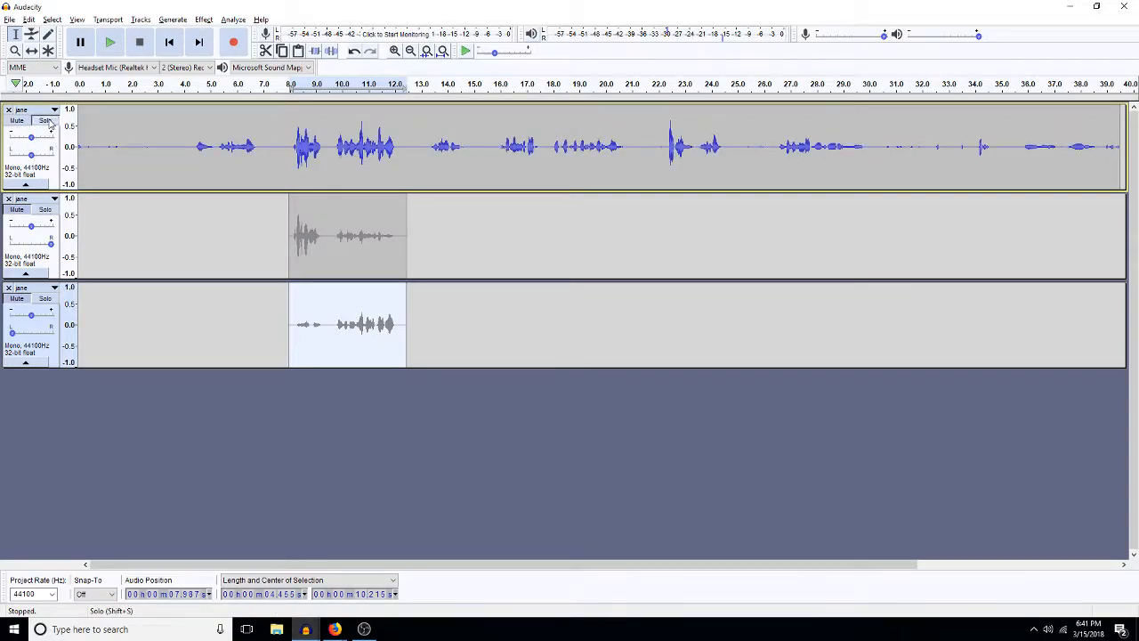
pyautogui.click(47, 122)
pyautogui.click(13, 121)
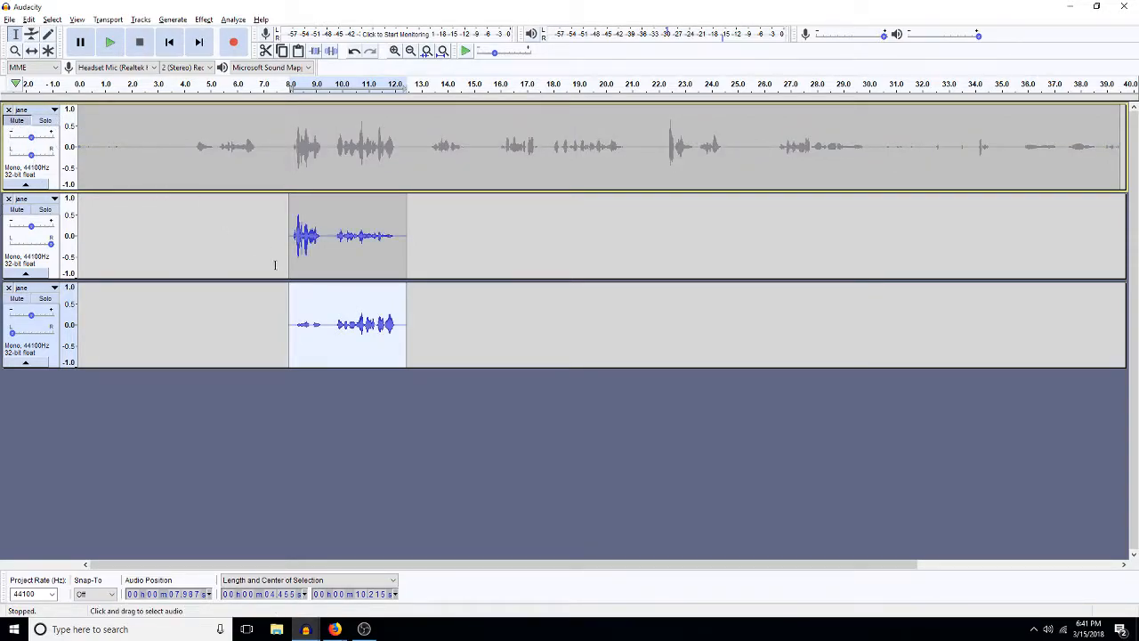
pyautogui.press('space')
# Step: Amplify the third track's passage by 6 dB and play the passage
pyautogui.doubleClick(385, 336)
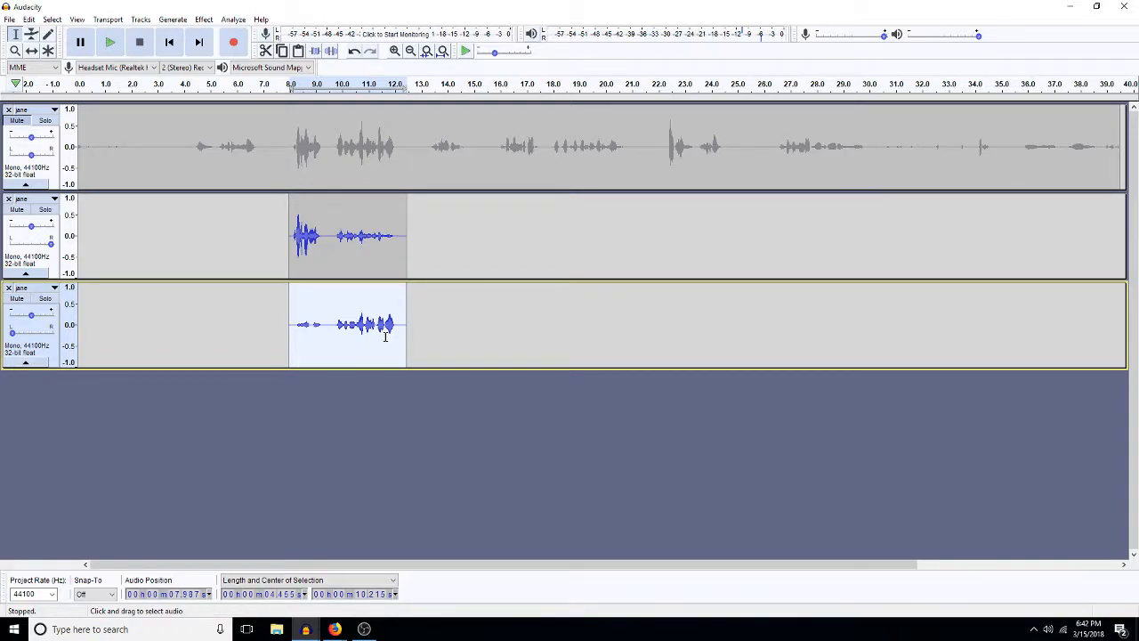
pyautogui.press('a')
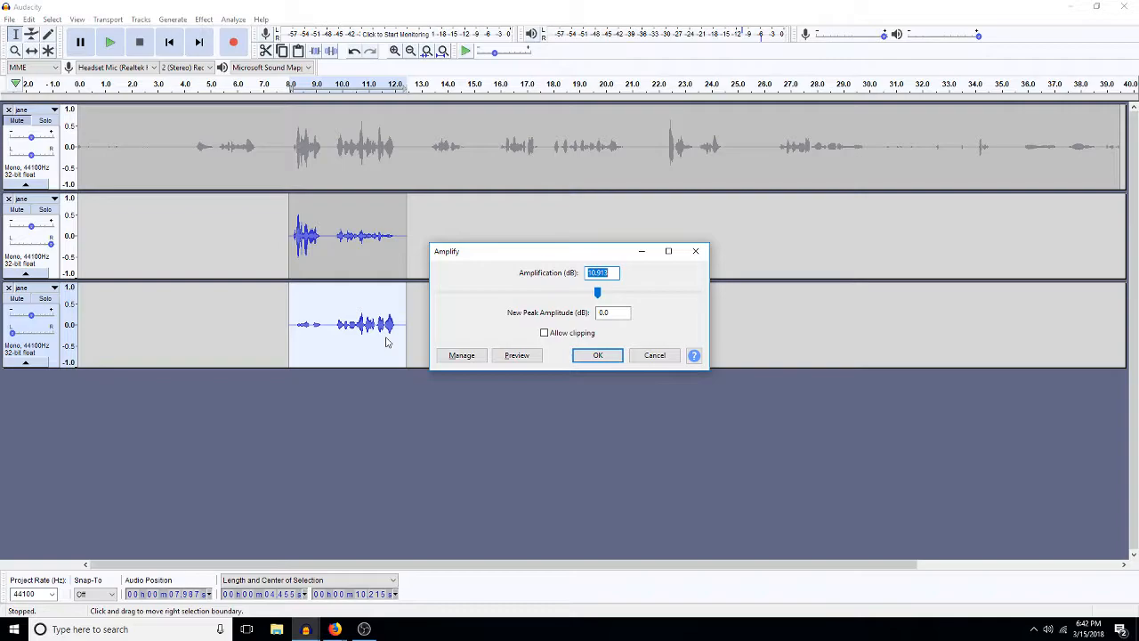
pyautogui.write('60')
pyautogui.press('BackSpace')
pyautogui.press('Return')
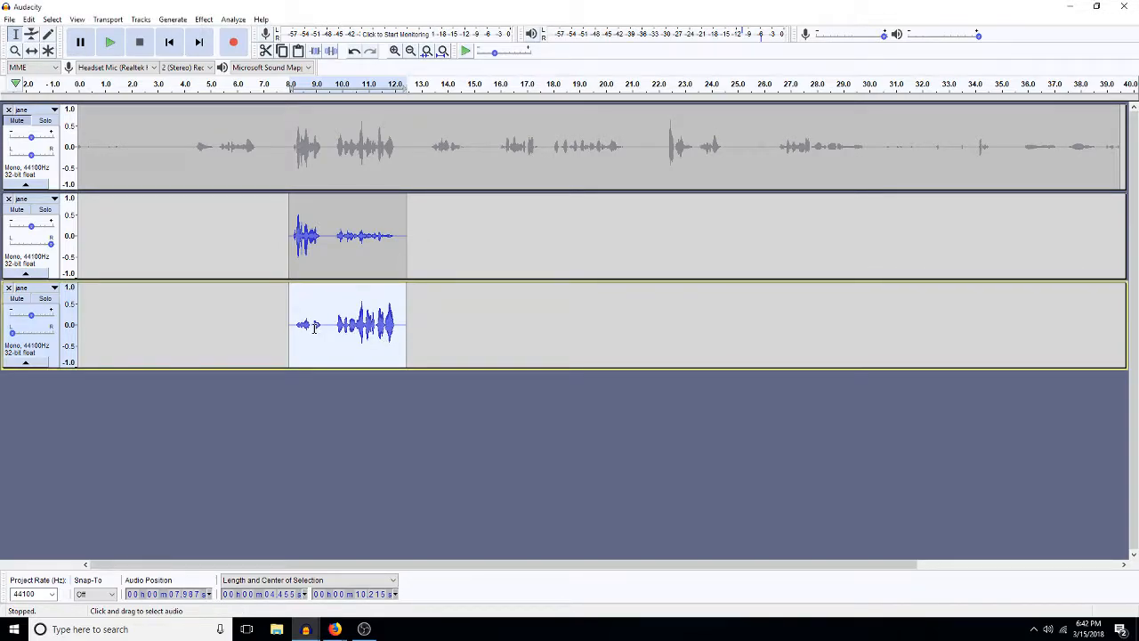
pyautogui.press('space')
# Step: Undo the third track's amplification, both fades and the latest pan changes, and place the cursor before the second track's passage
pyautogui.hotkey('ctrl', 'z')
pyautogui.hotkey('ctrl', 'z')
pyautogui.hotkey('ctrl', 'z')
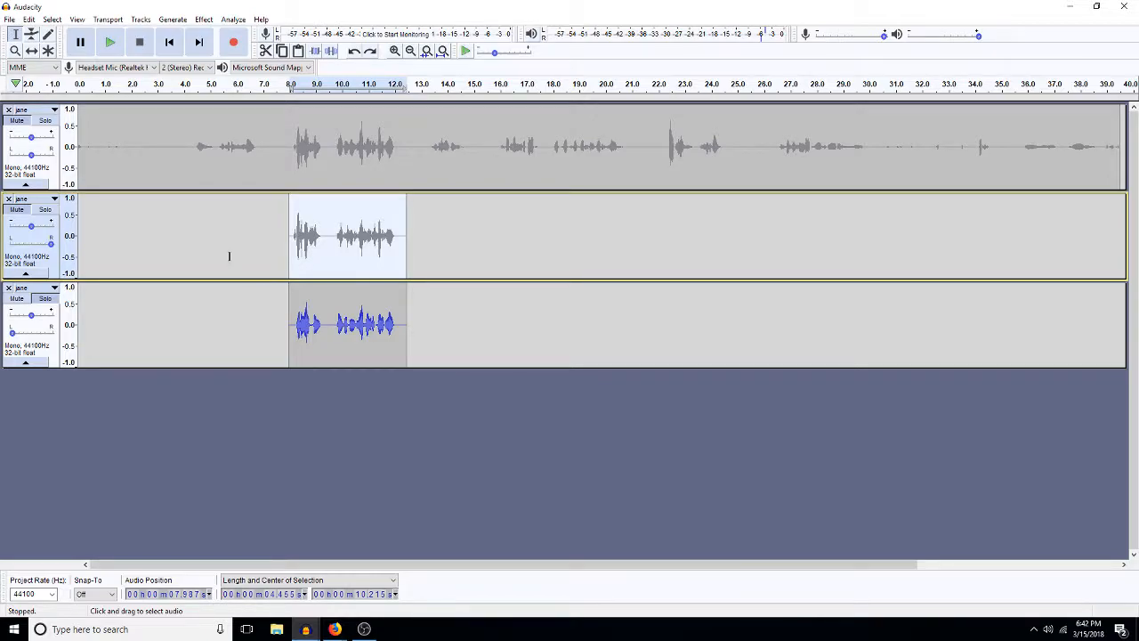
pyautogui.hotkey('ctrl', 'z')
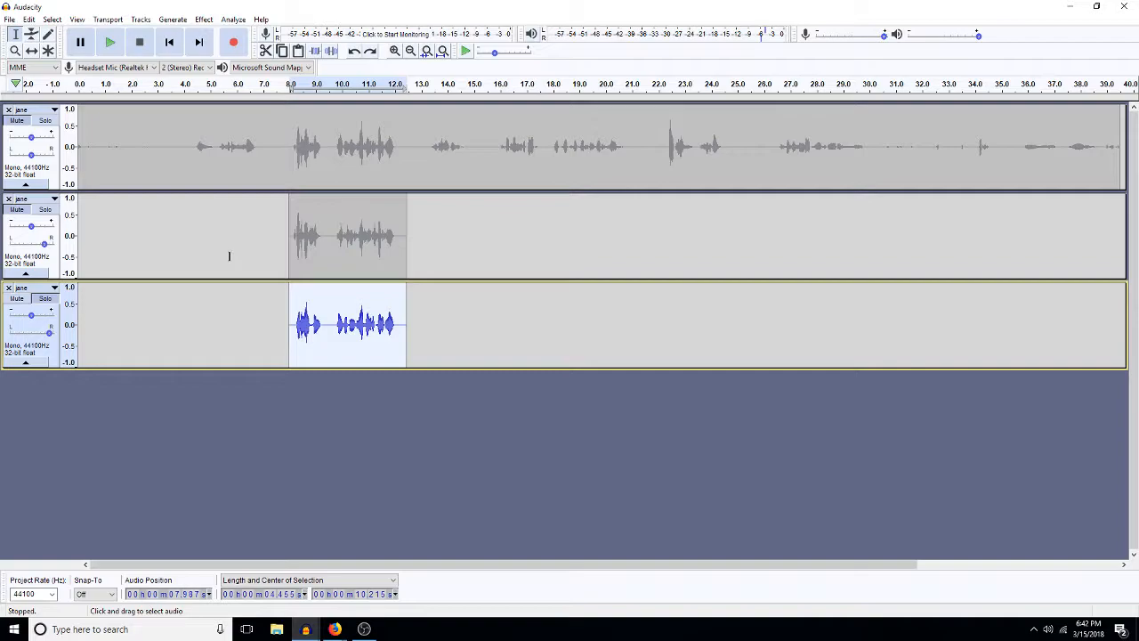
pyautogui.click(258, 248)
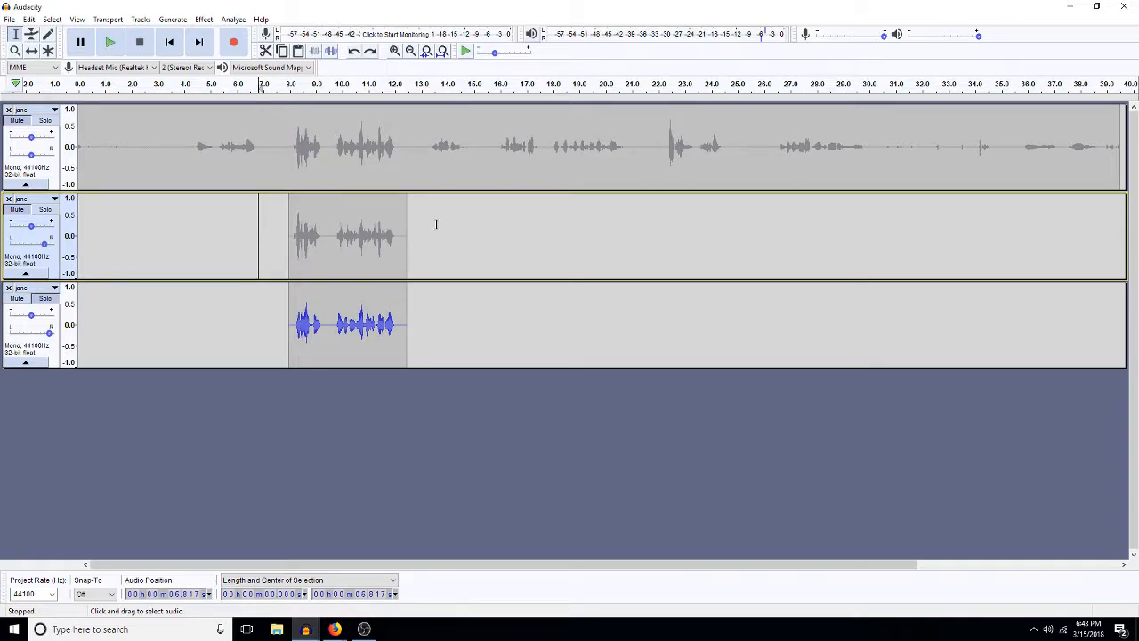
# Step: Delete the two short excerpt tracks and solo the remaining full-length voice track so that it is audible
pyautogui.click(436, 225)
pyautogui.click(553, 263)
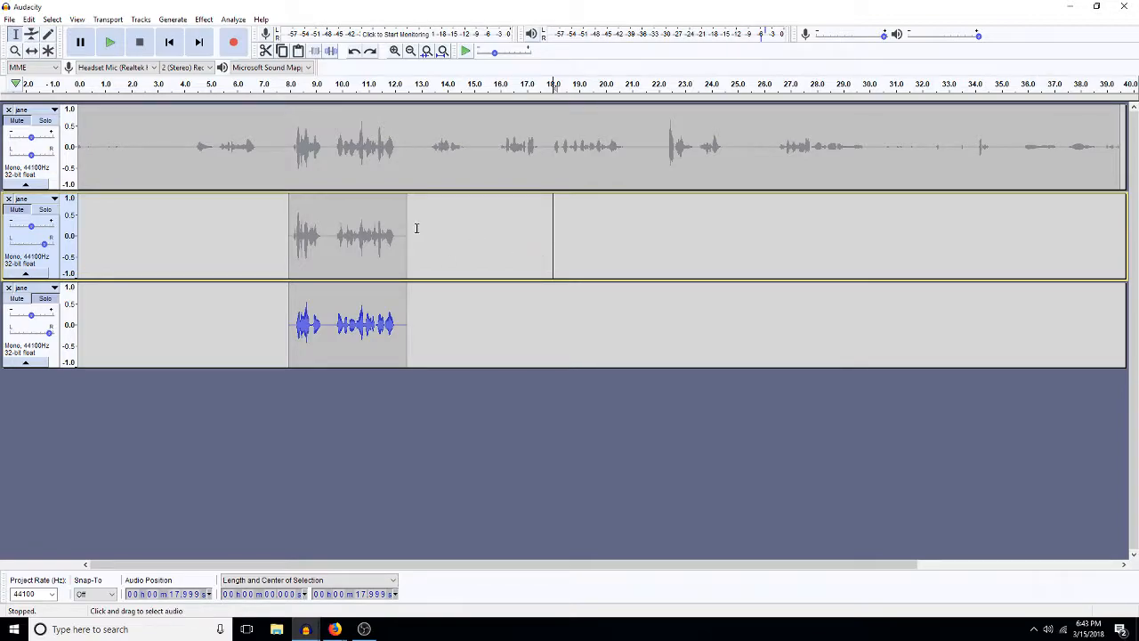
pyautogui.click(8, 199)
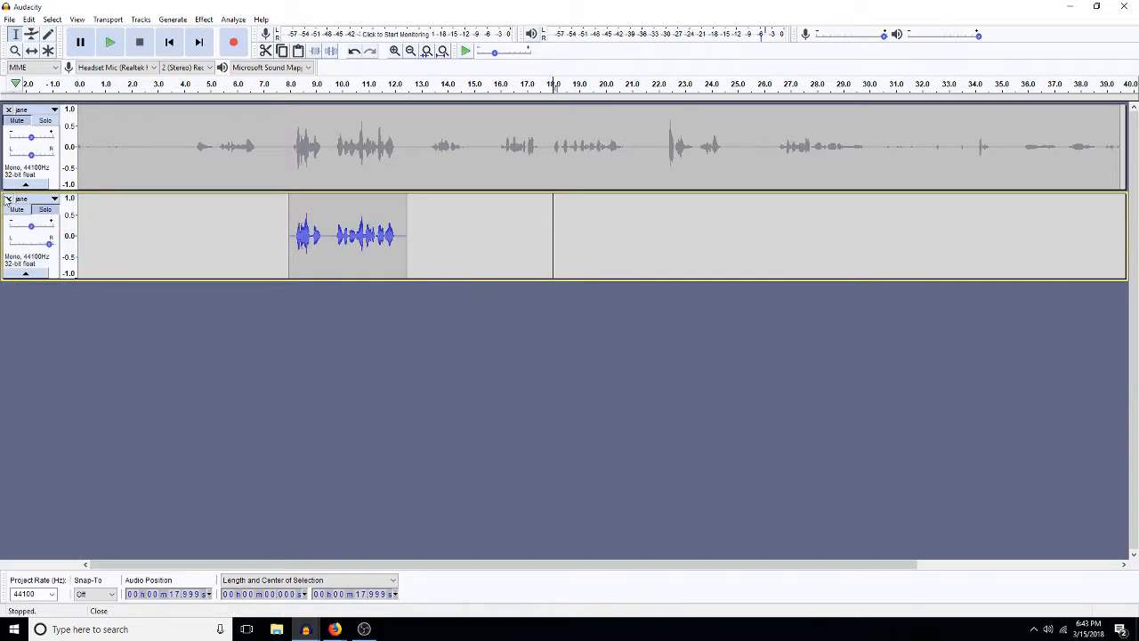
pyautogui.click(8, 198)
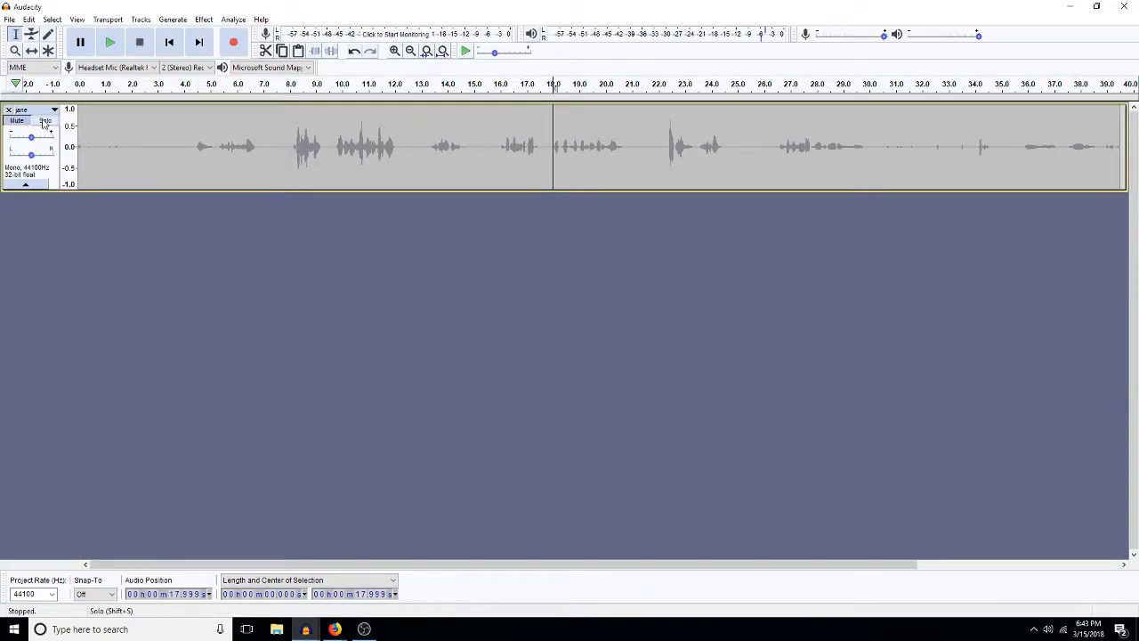
pyautogui.click(44, 121)
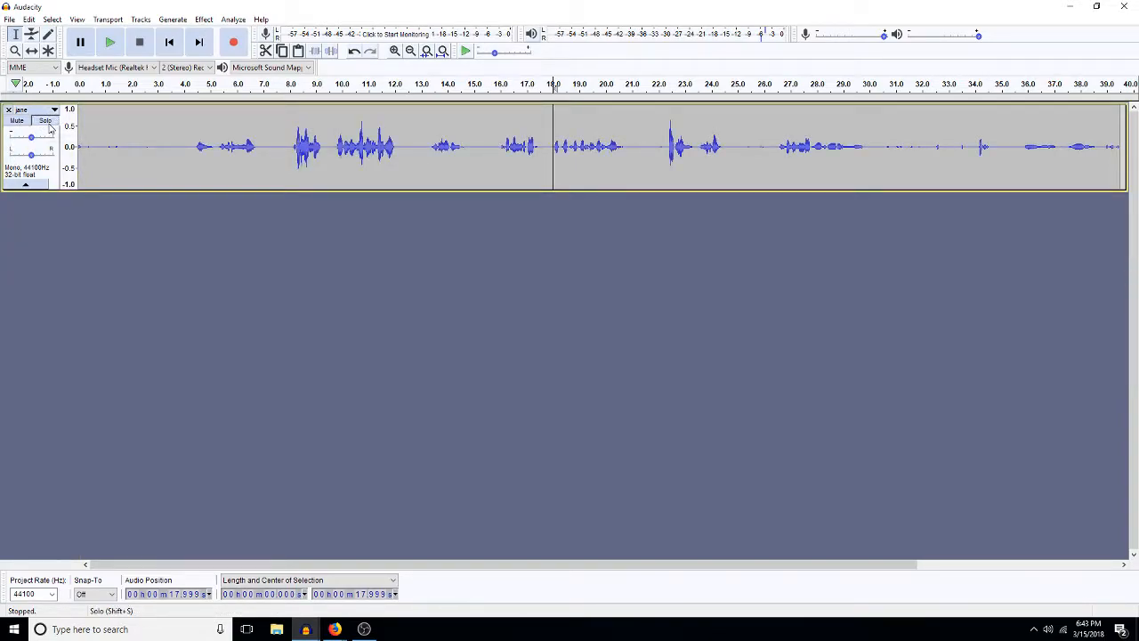
# Step: Duplicate the entire full-length voice track onto a second track
pyautogui.doubleClick(282, 166)
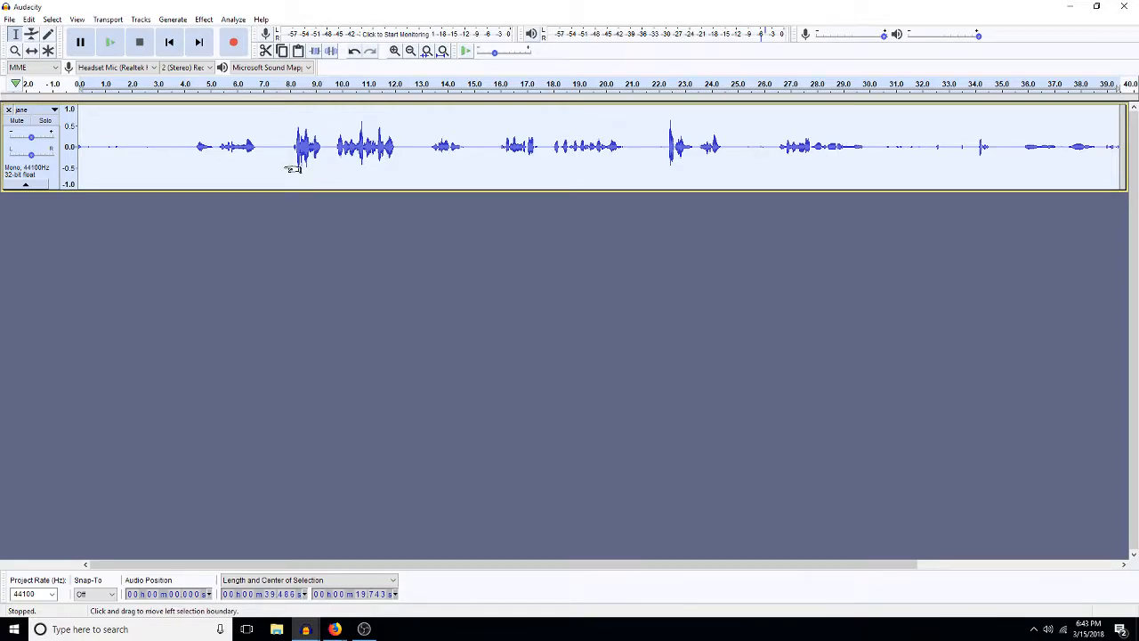
pyautogui.hotkey('ctrl', 'd')
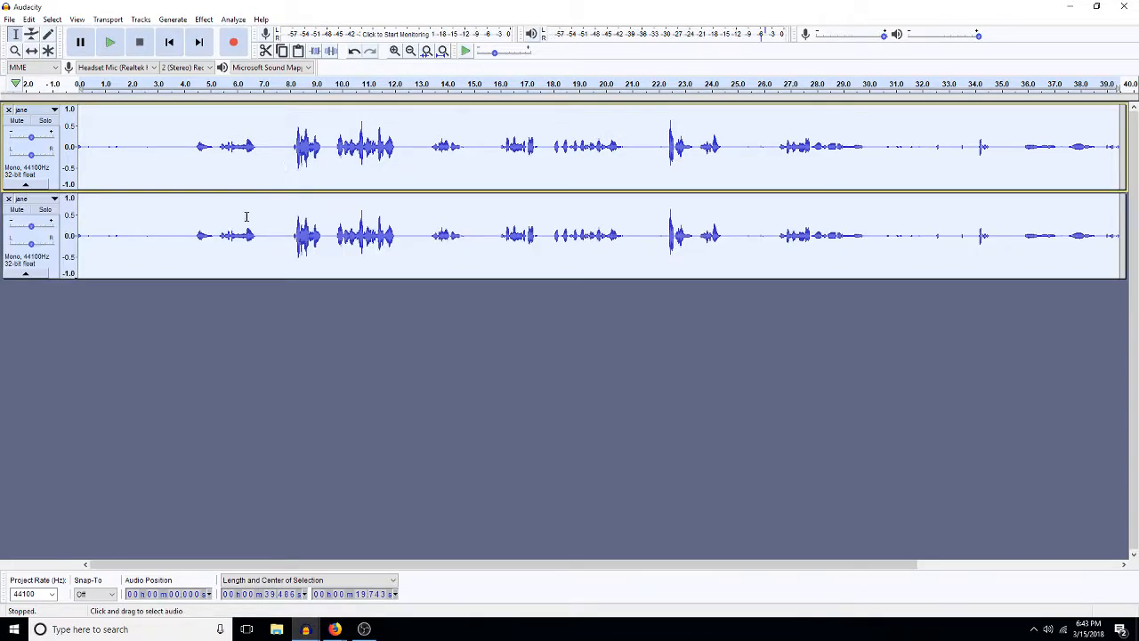
# Step: Try delaying the duplicate track by inserting a 0.045 s stretch of near-silence at about 3.6 s, and play the result
pyautogui.click(172, 235)
pyautogui.hotkey('shift', 'Left')
pyautogui.hotkey('shift', 'Left')
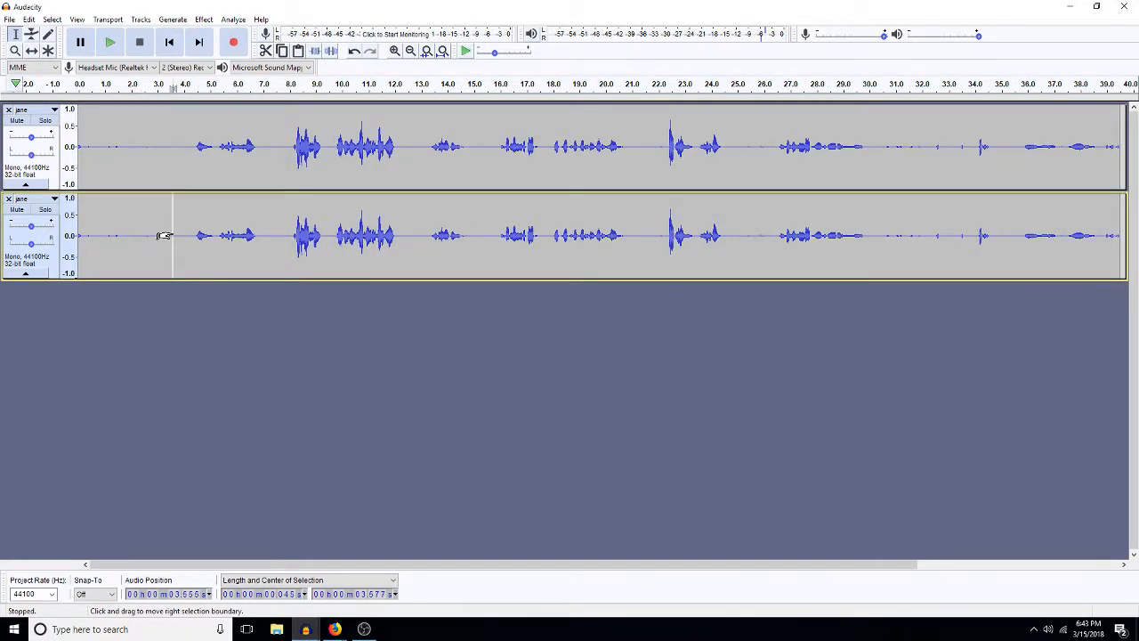
pyautogui.press('Right')
pyautogui.hotkey('shift', 'Right')
pyautogui.hotkey('shift', 'Right')
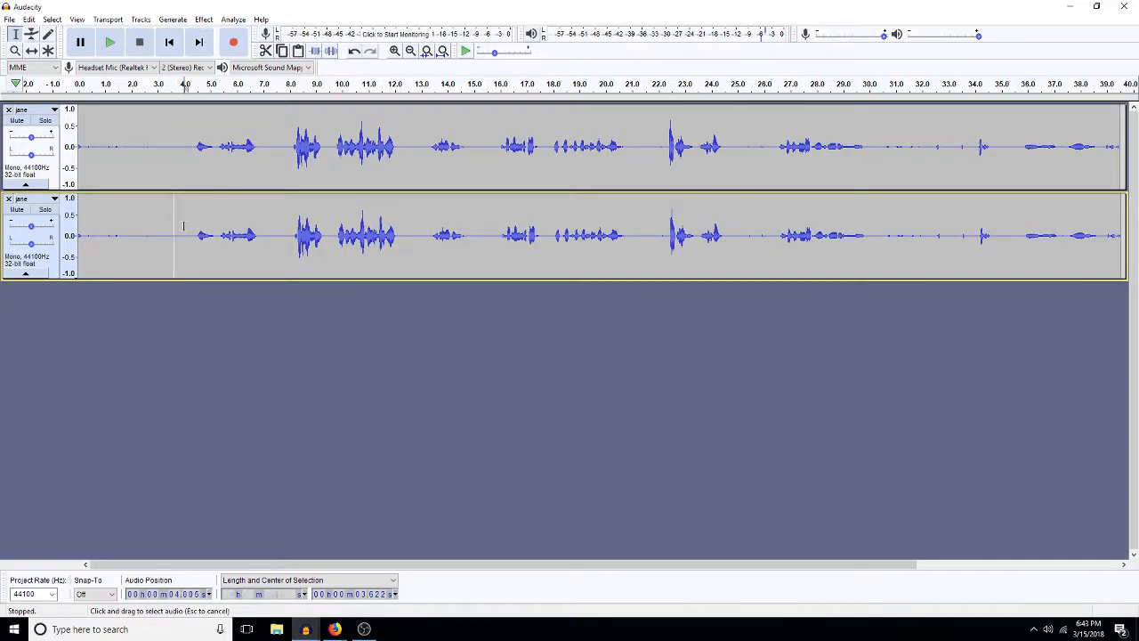
pyautogui.click(184, 226)
pyautogui.press('space')
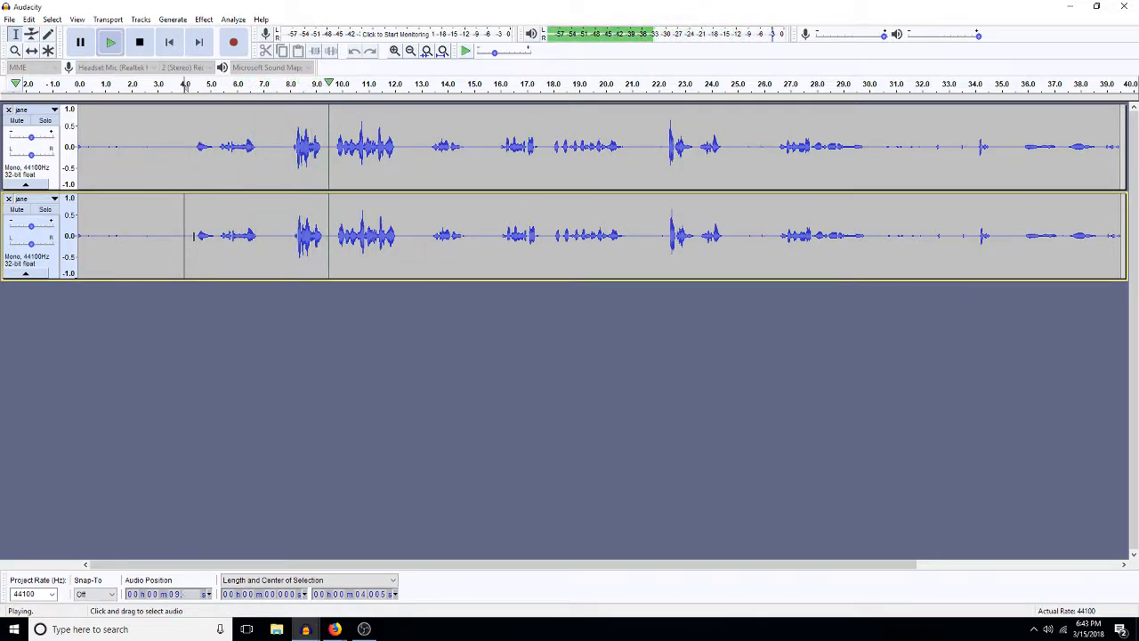
pyautogui.press('space')
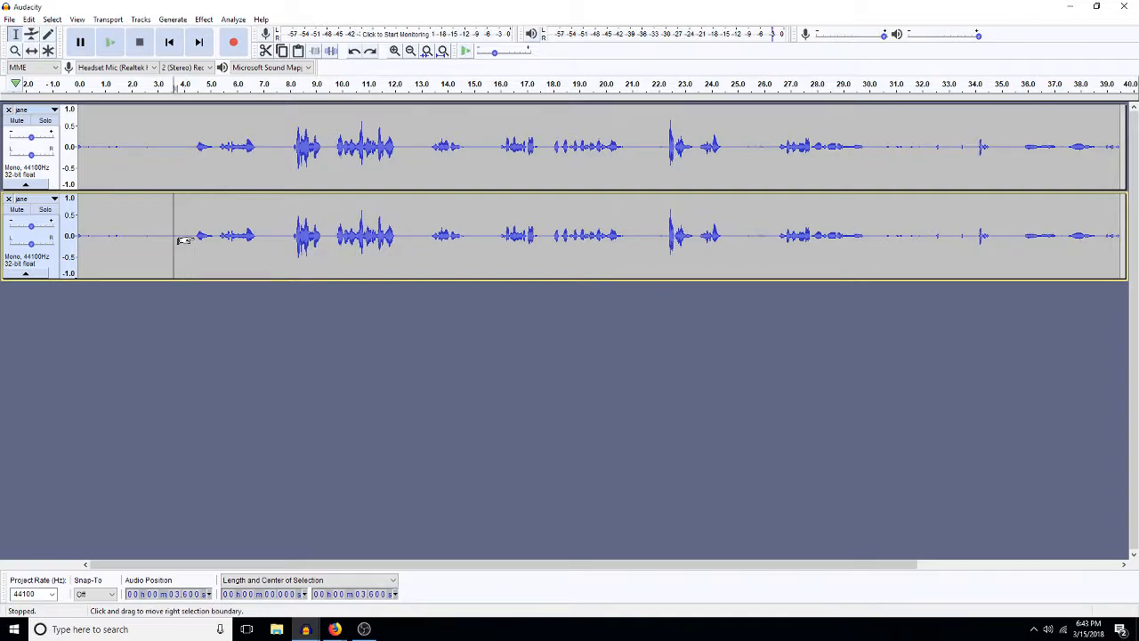
# Step: Try another very short delay at about 3.62 s in the duplicate track, play it back, and undo it
pyautogui.click(174, 236)
pyautogui.click(175, 236)
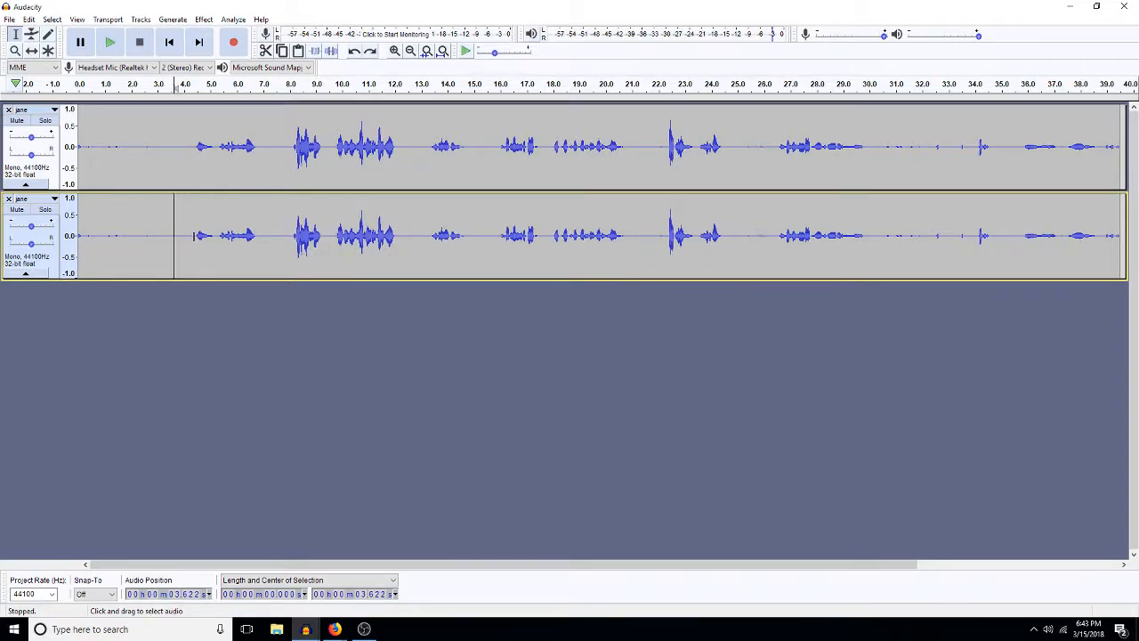
pyautogui.press('space')
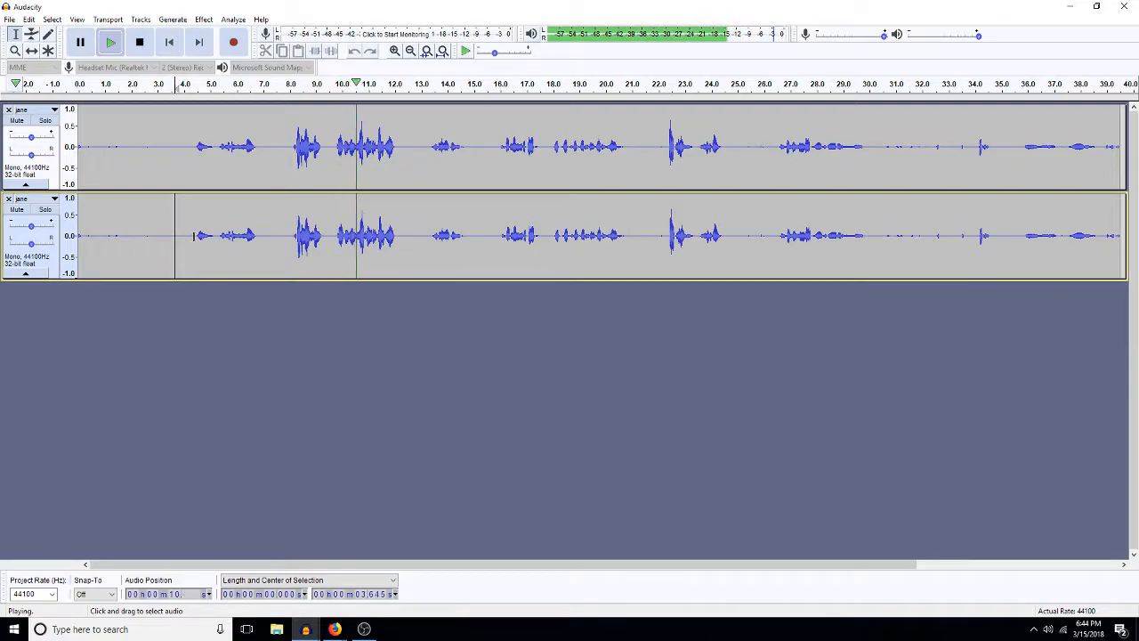
pyautogui.press('space')
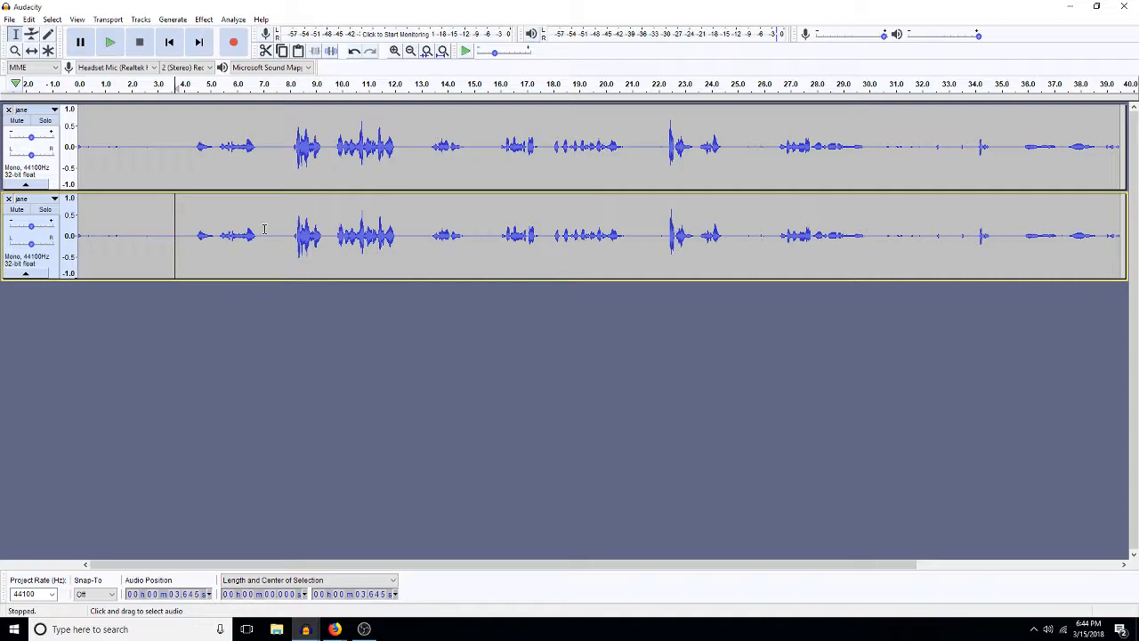
pyautogui.click(174, 251)
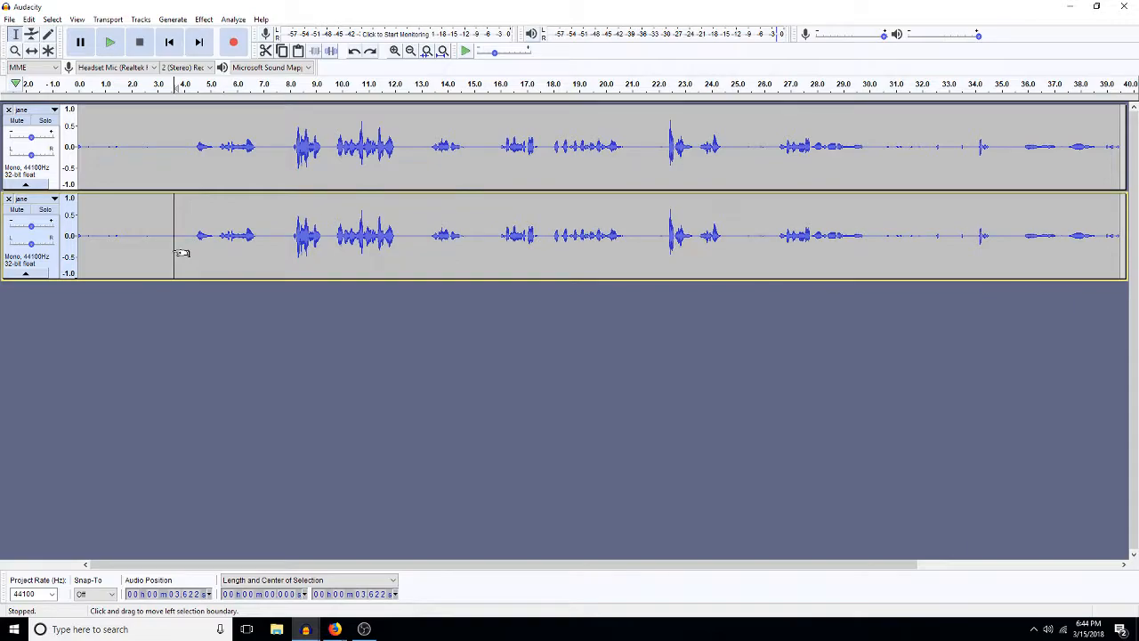
pyautogui.click(183, 226)
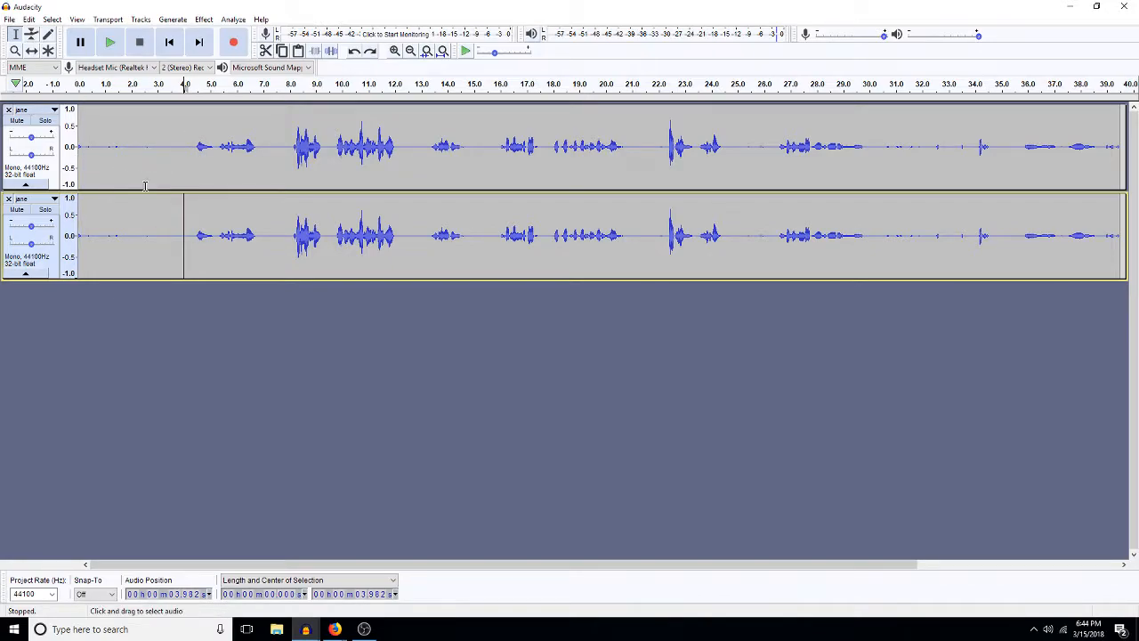
# Step: Apply GVerb to the entire duplicate track with roomsize 75.75 m, reverb time 7.575 s, dry signal -70 dB and tail level -17.5 dB
pyautogui.doubleClick(254, 211)
pyautogui.click(204, 18)
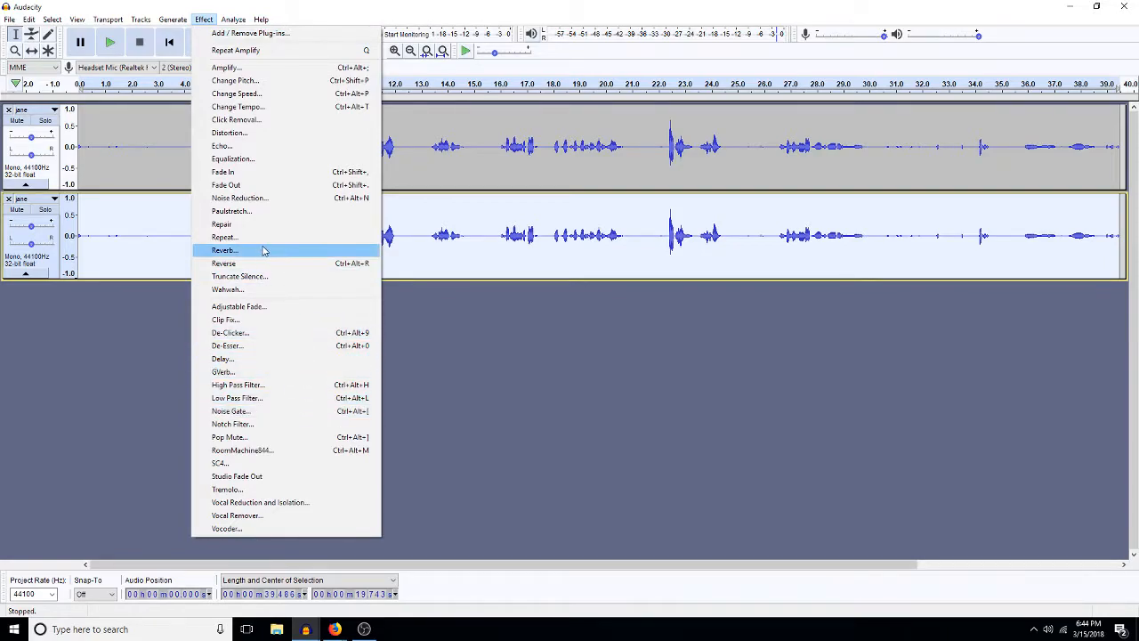
pyautogui.click(262, 372)
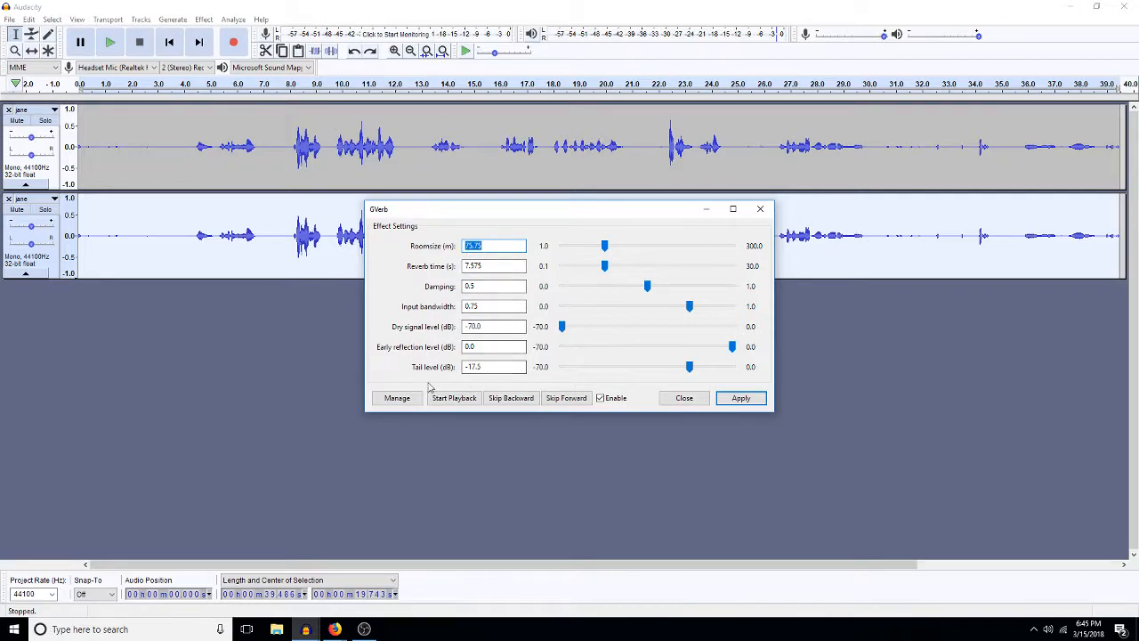
pyautogui.click(741, 398)
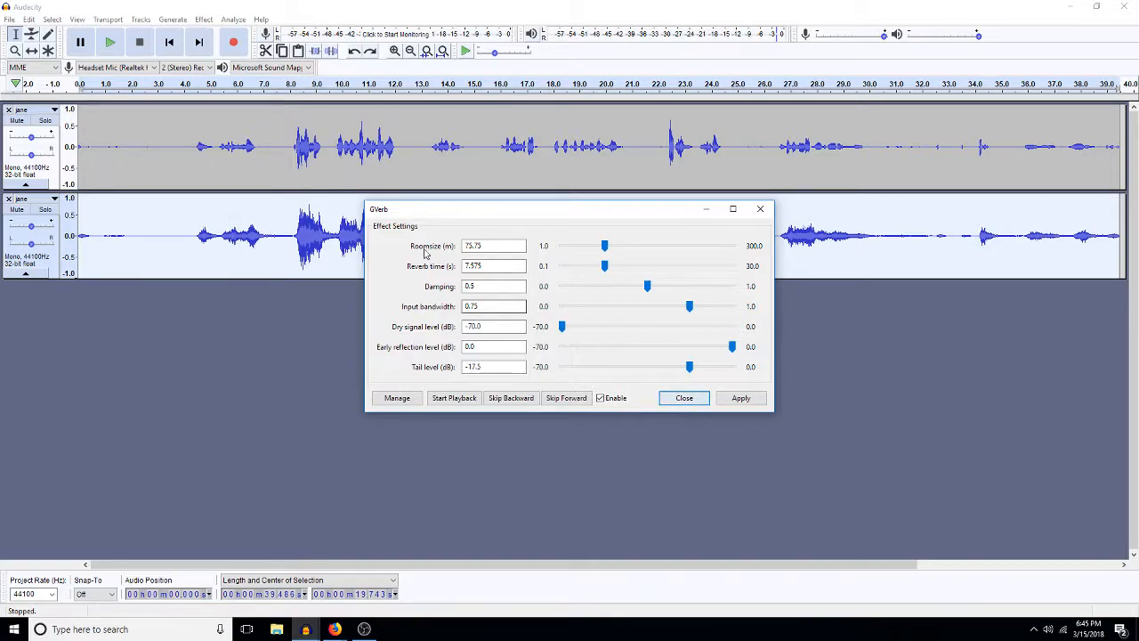
pyautogui.click(683, 398)
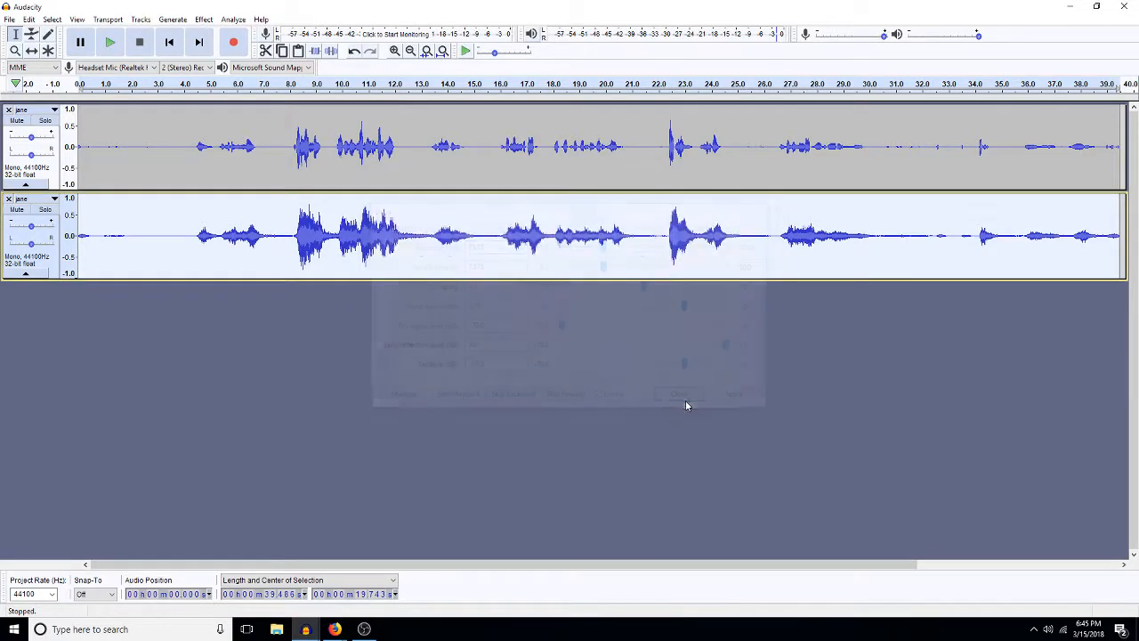
# Step: Amplify the reverb track by -25 dB and play both tracks together from the start
pyautogui.hotkey('ctrl', 'shift', 'a')
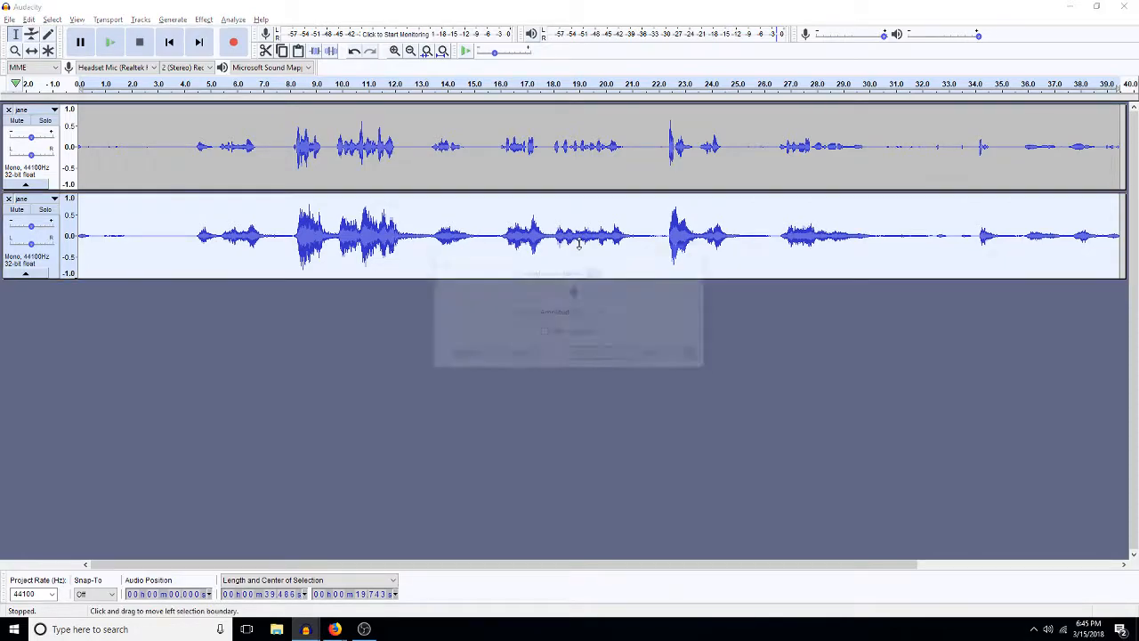
pyautogui.write('-20')
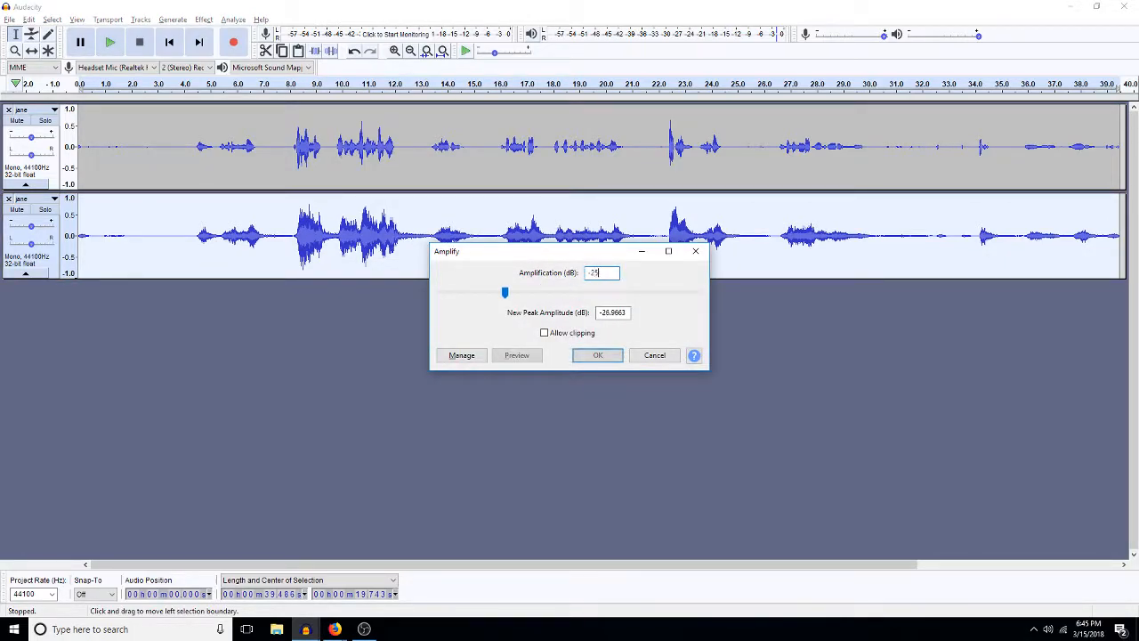
pyautogui.press('Return')
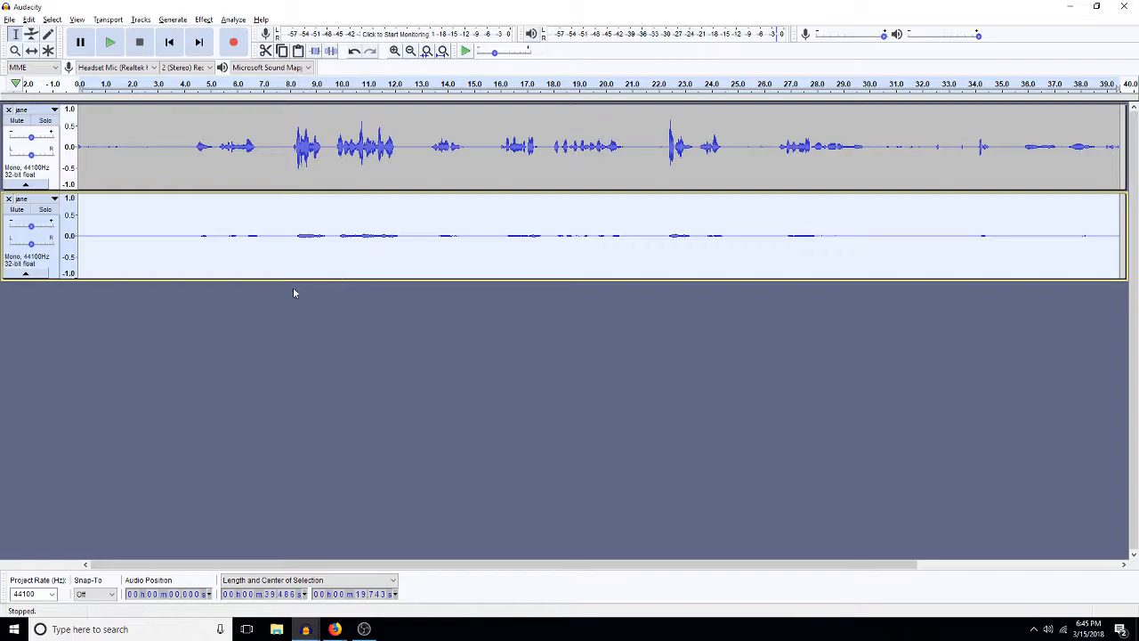
pyautogui.press('space')
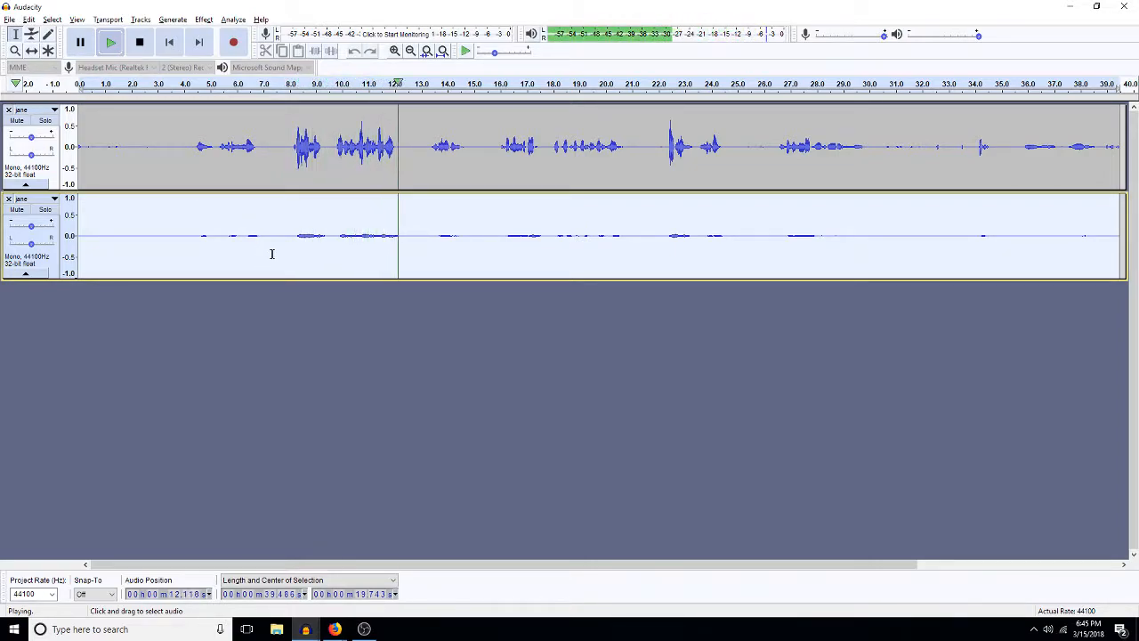
pyautogui.press('space')
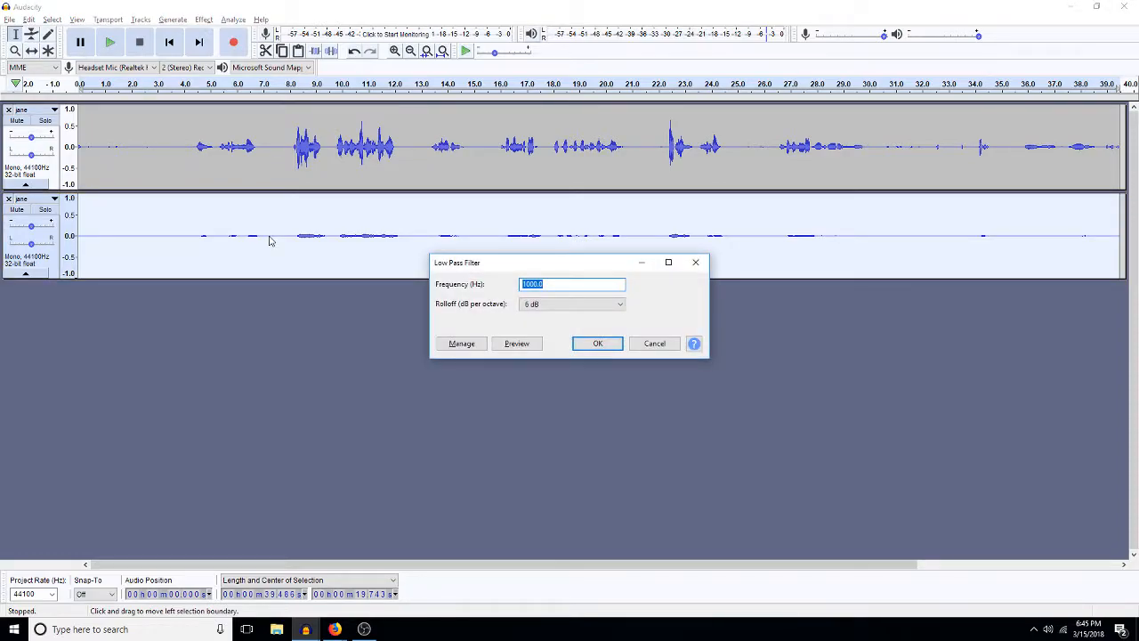
# Step: Apply a 1000 Hz Low Pass Filter with 6 dB rolloff to the reverb track, and play the mix from about 7.65 s
pyautogui.press('Return')
pyautogui.click(281, 219)
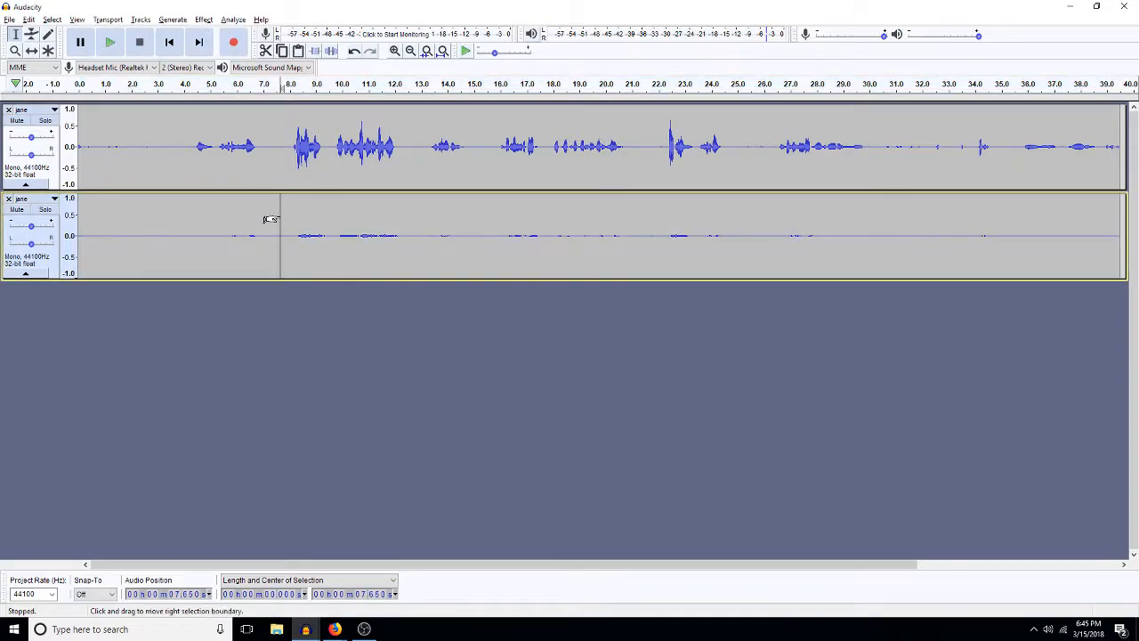
pyautogui.press('space')
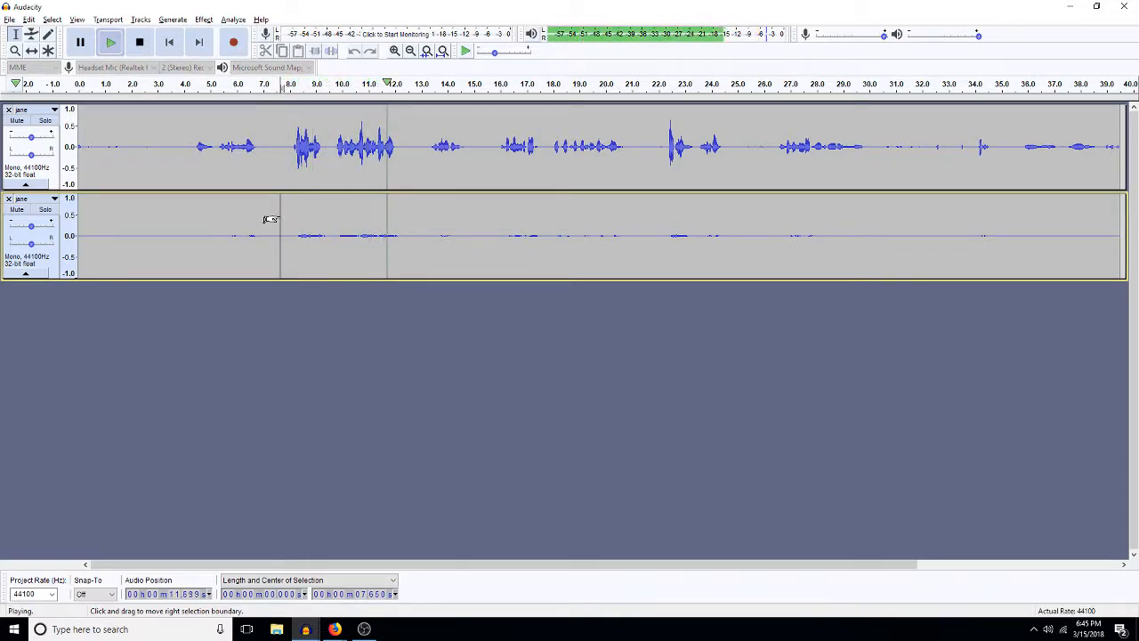
pyautogui.press('space')
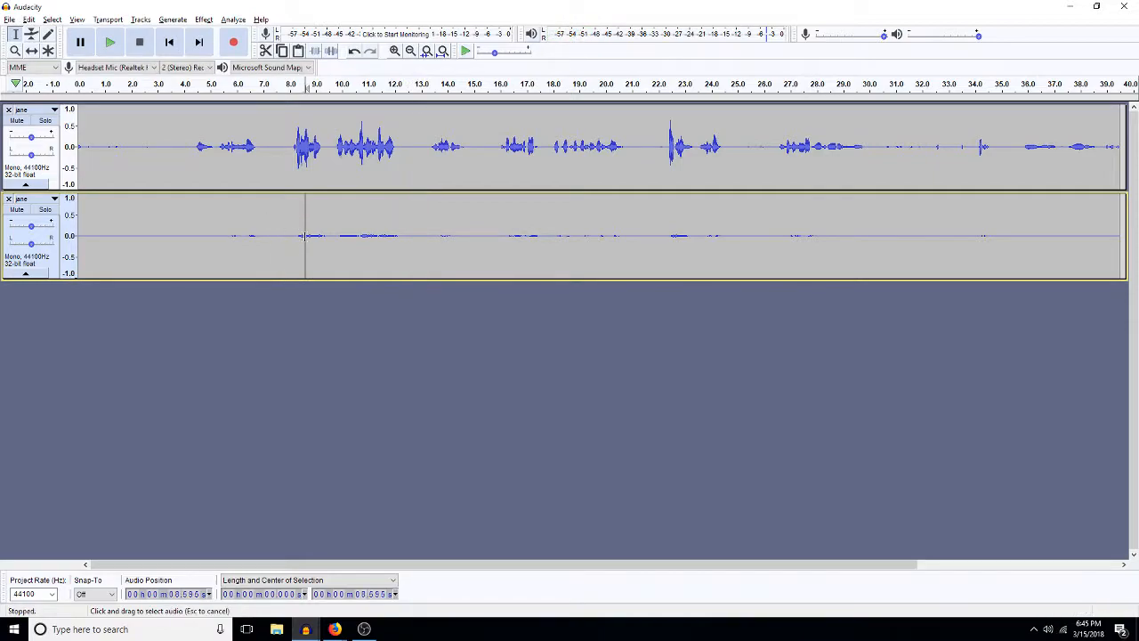
# Step: Play the mix from about 8 s while lowering the reverb track's gain
pyautogui.doubleClick(303, 236)
pyautogui.click(289, 240)
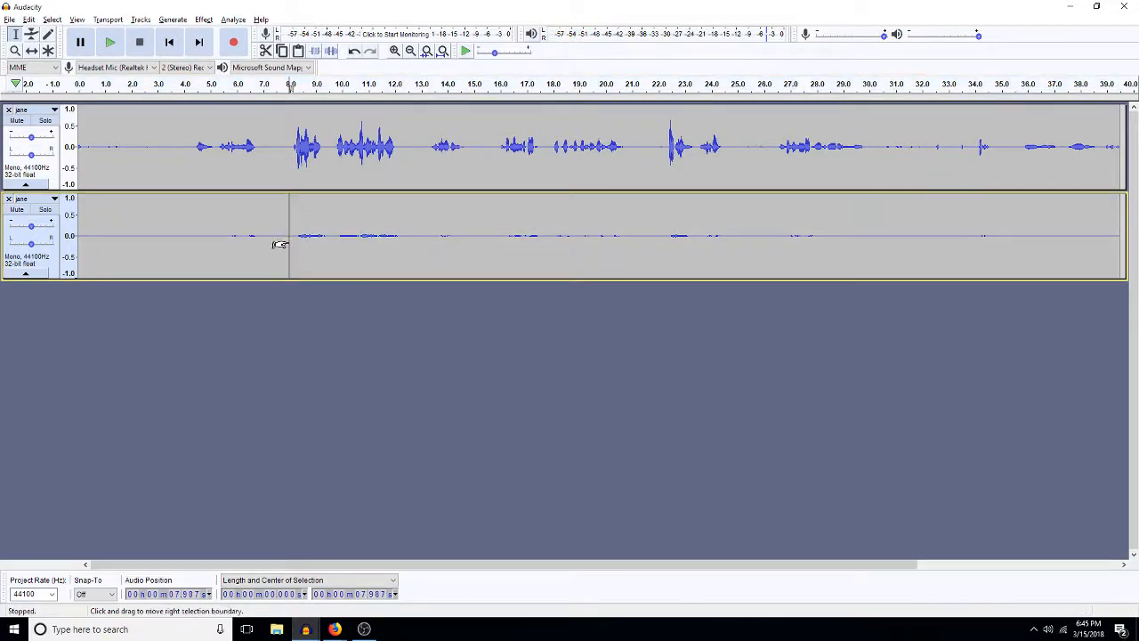
pyautogui.press('space')
pyautogui.moveTo(32, 229); pyautogui.dragTo(16, 232)
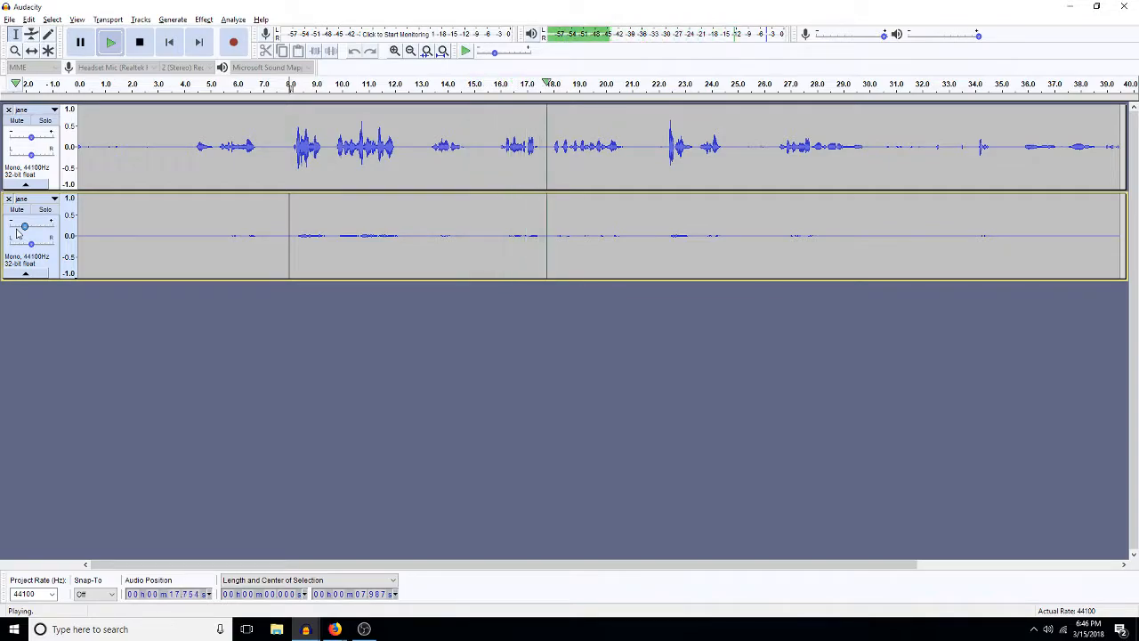
pyautogui.press('space')
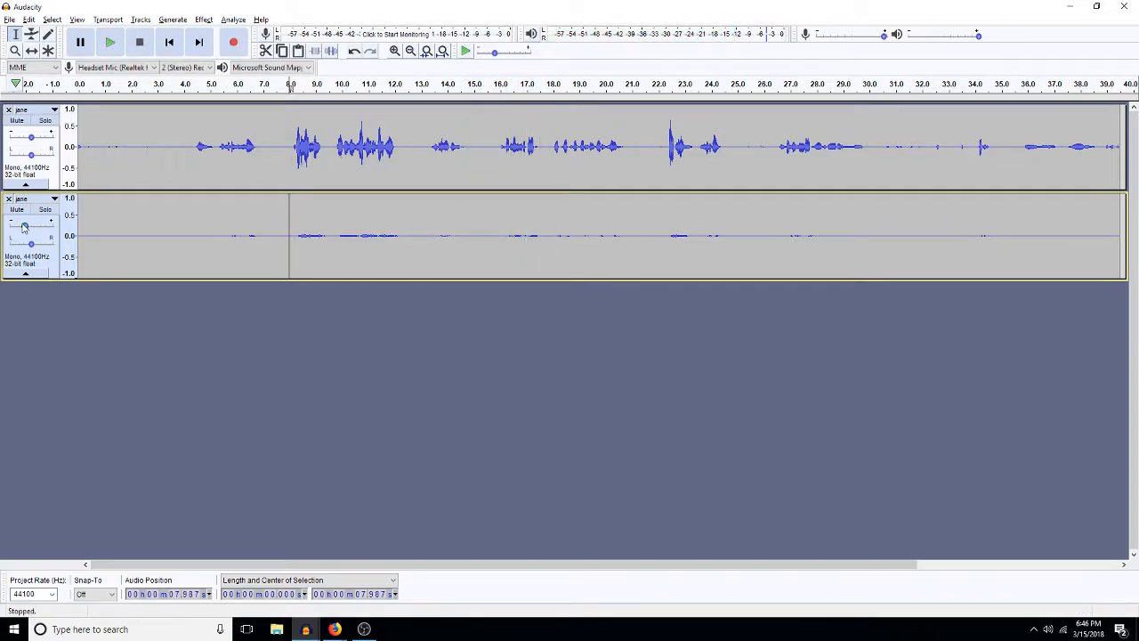
# Step: Restore the reverb track's centre gain, pan it far right and the original track slightly right, and play the mix
pyautogui.moveTo(26, 229); pyautogui.dragTo(47, 245)
pyautogui.moveTo(35, 155)
pyautogui.mouseDown()
pyautogui.moveTo(46, 157)
pyautogui.moveTo(35, 165)
pyautogui.mouseUp()
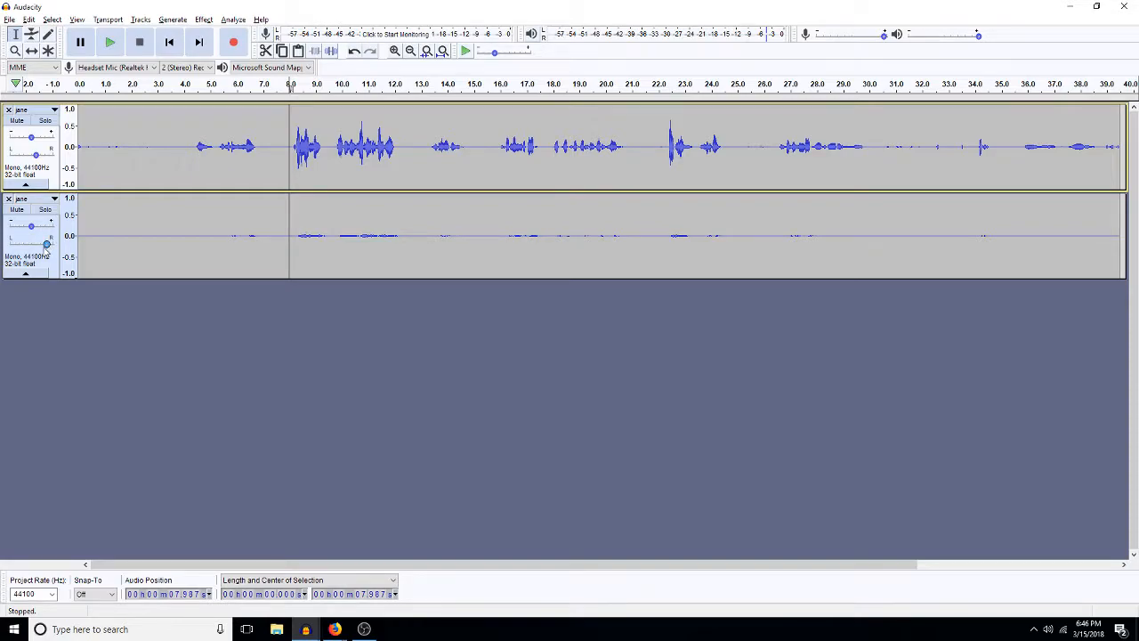
pyautogui.moveTo(47, 244); pyautogui.dragTo(49, 246)
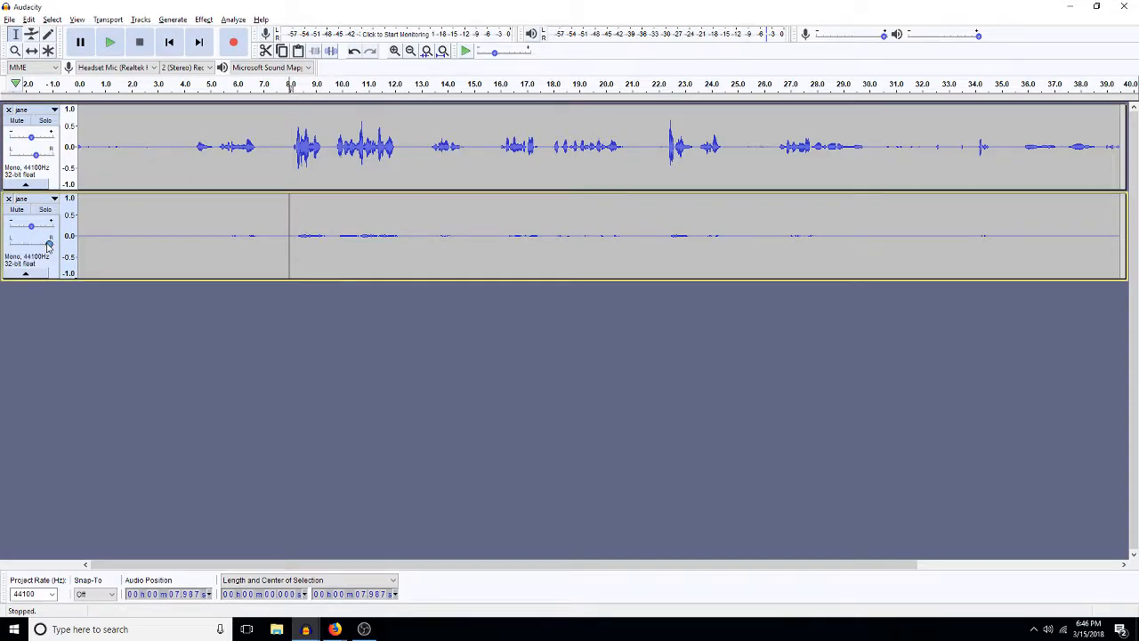
pyautogui.press('space')
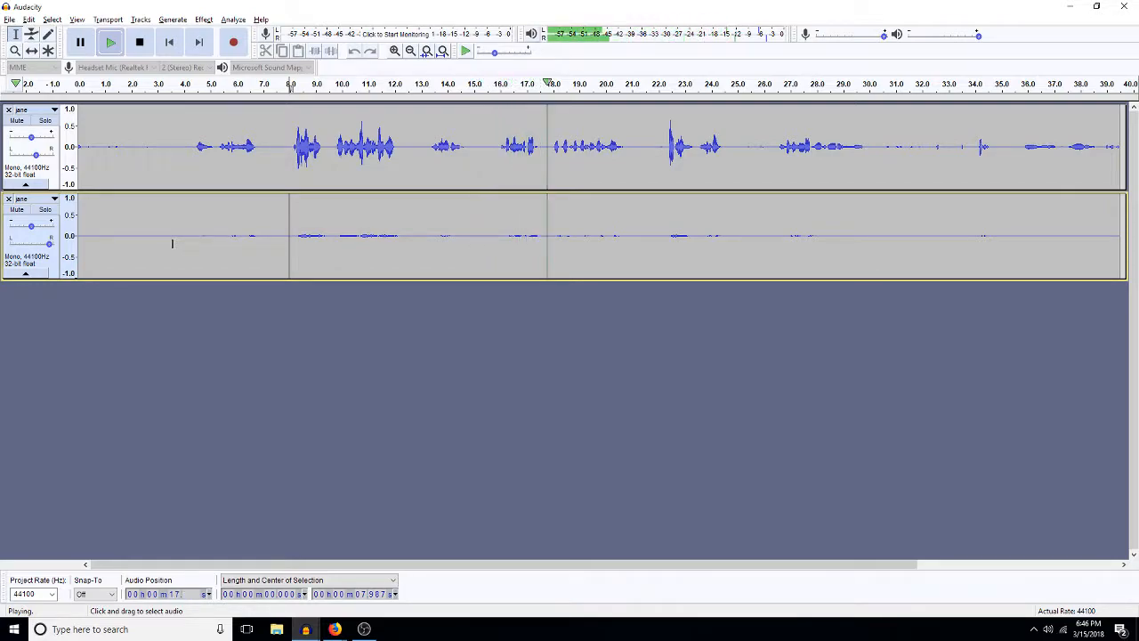
pyautogui.press('space')
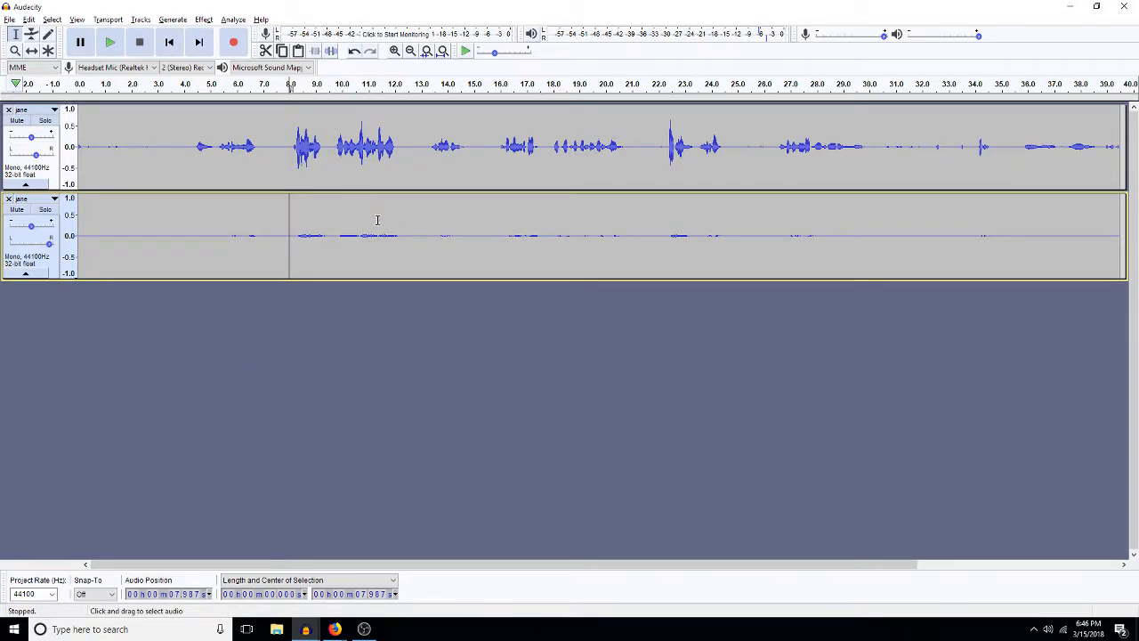
# Step: Duplicate the original voice track and apply the Reverb effect with its existing settings to the copy
pyautogui.doubleClick(362, 133)
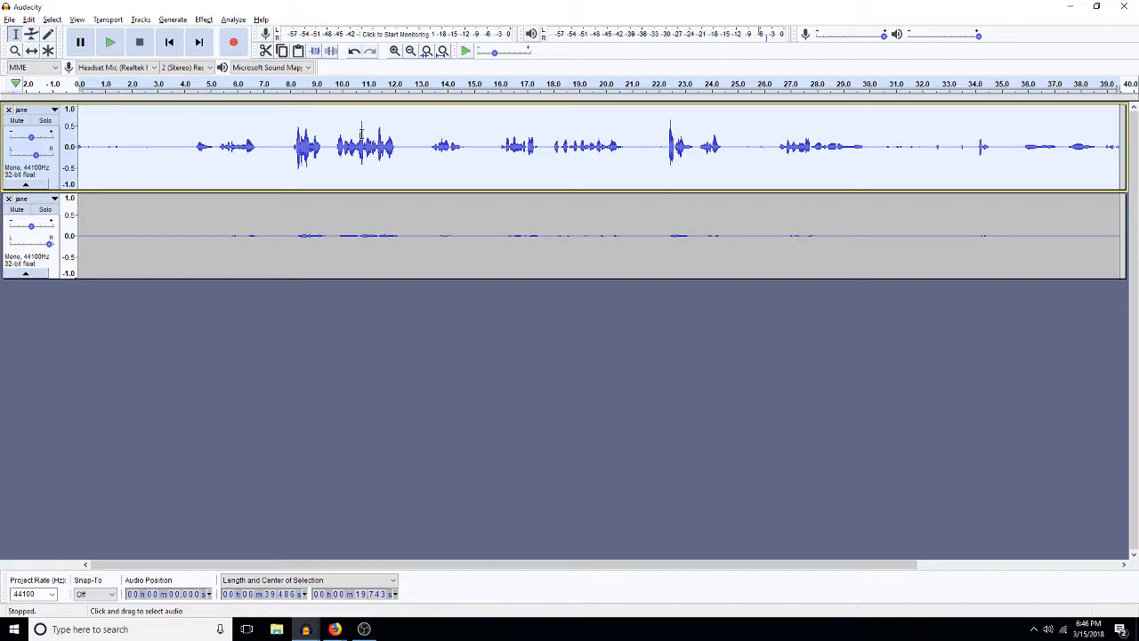
pyautogui.hotkey('ctrl', 'd')
pyautogui.doubleClick(325, 343)
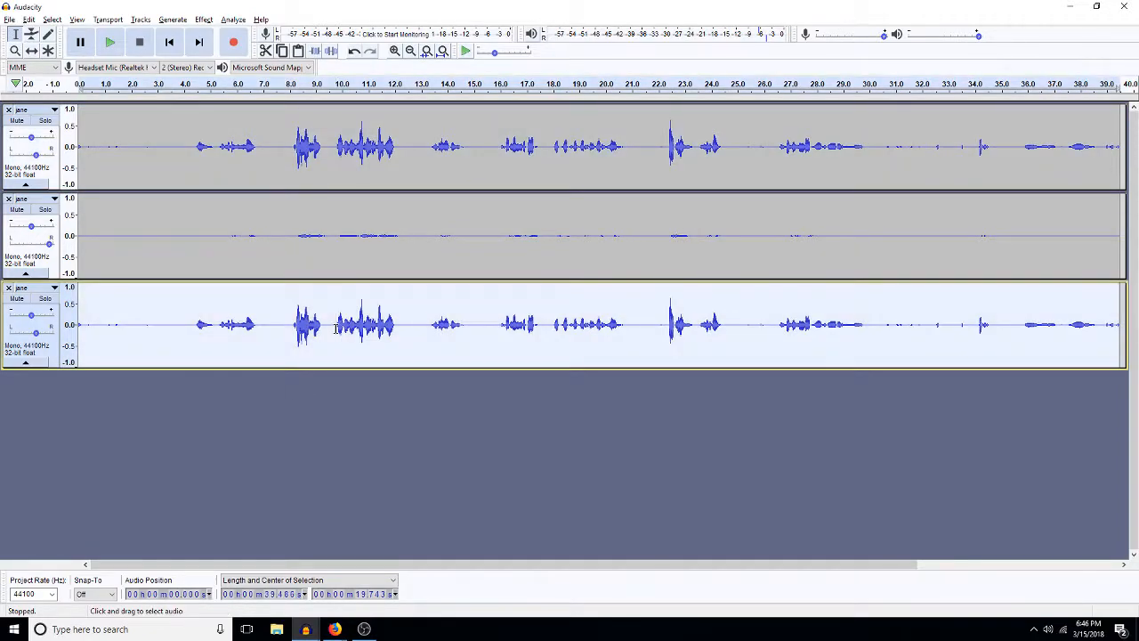
pyautogui.click(204, 19)
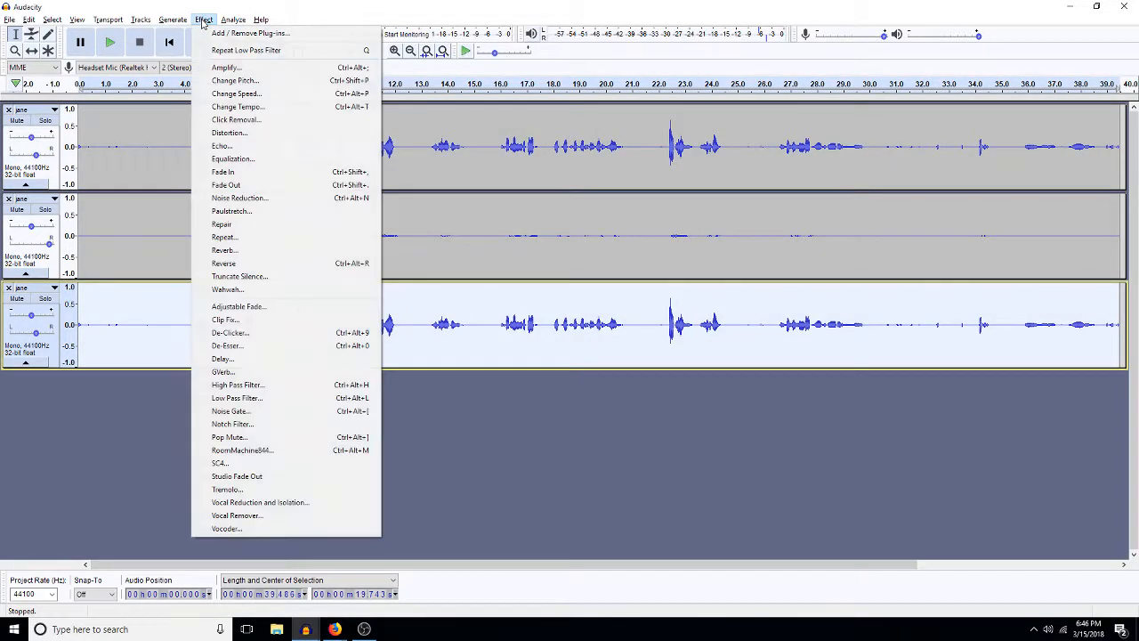
pyautogui.click(253, 255)
pyautogui.press('Return')
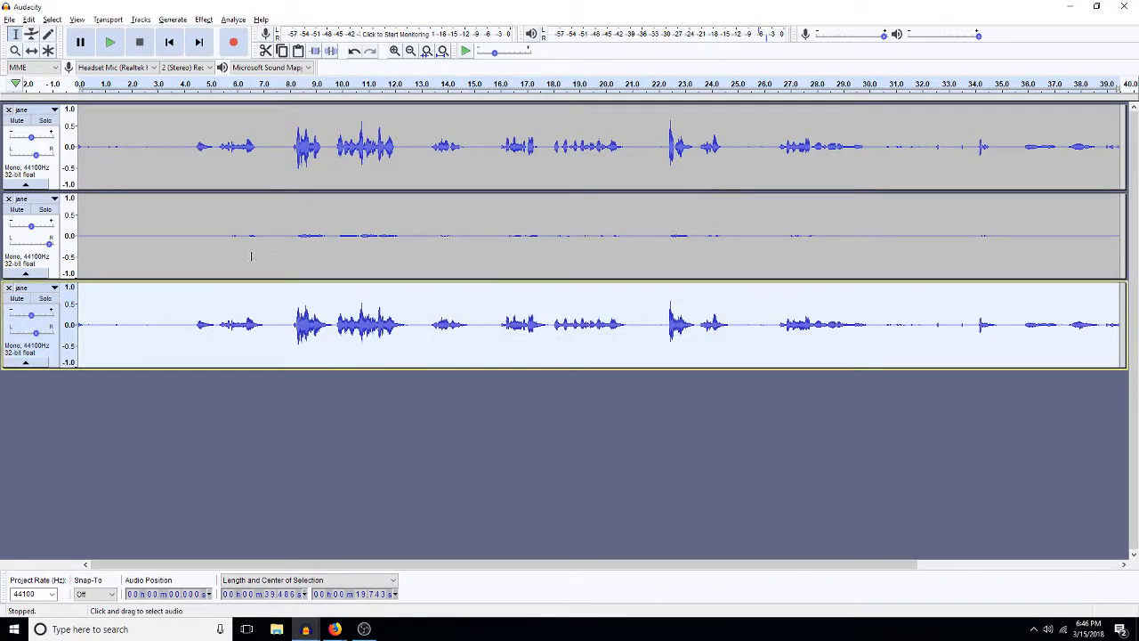
# Step: Amplify the new reverb copy by -25 dB and apply the Low Pass Filter to it with its existing settings
pyautogui.hotkey('alt', 'a')
pyautogui.write('-25')
pyautogui.press('Return')
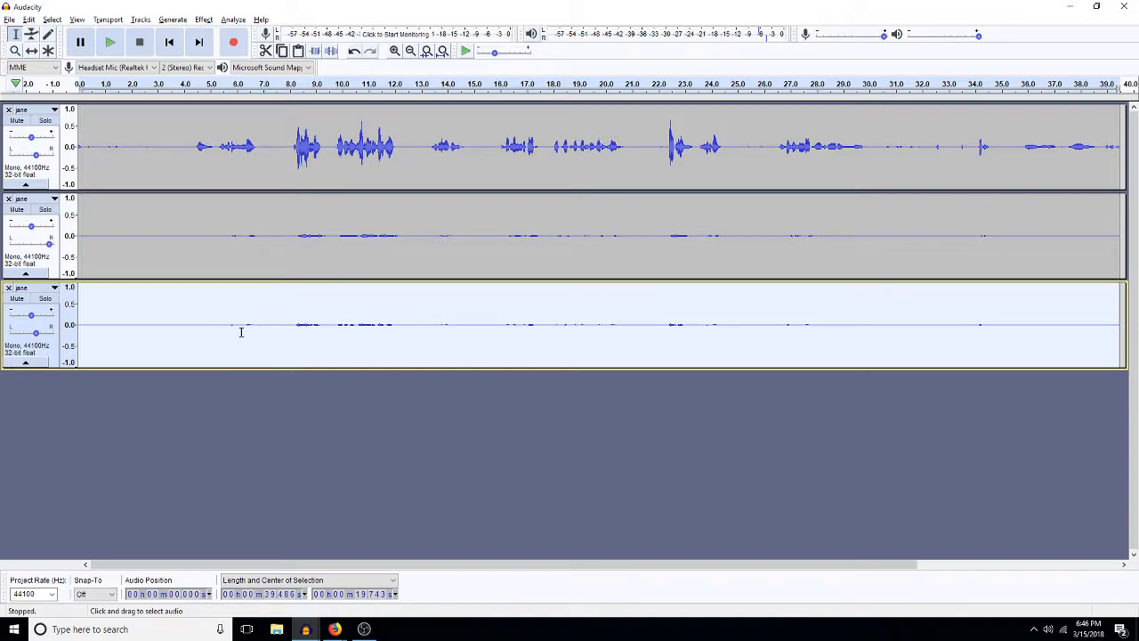
pyautogui.hotkey('alt', 'l')
pyautogui.press('Return')
# Step: Pan the first reverb track back to slightly right, then solo it and play it from the start and from about 7.74 s
pyautogui.moveTo(49, 244); pyautogui.dragTo(37, 245)
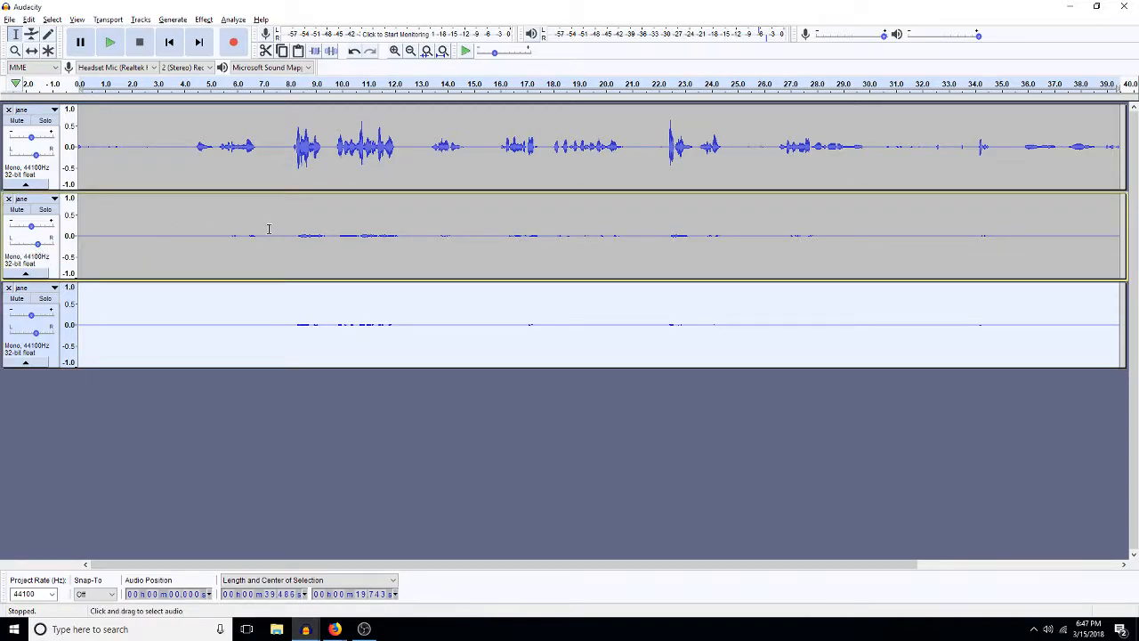
pyautogui.click(49, 213)
pyautogui.press('space')
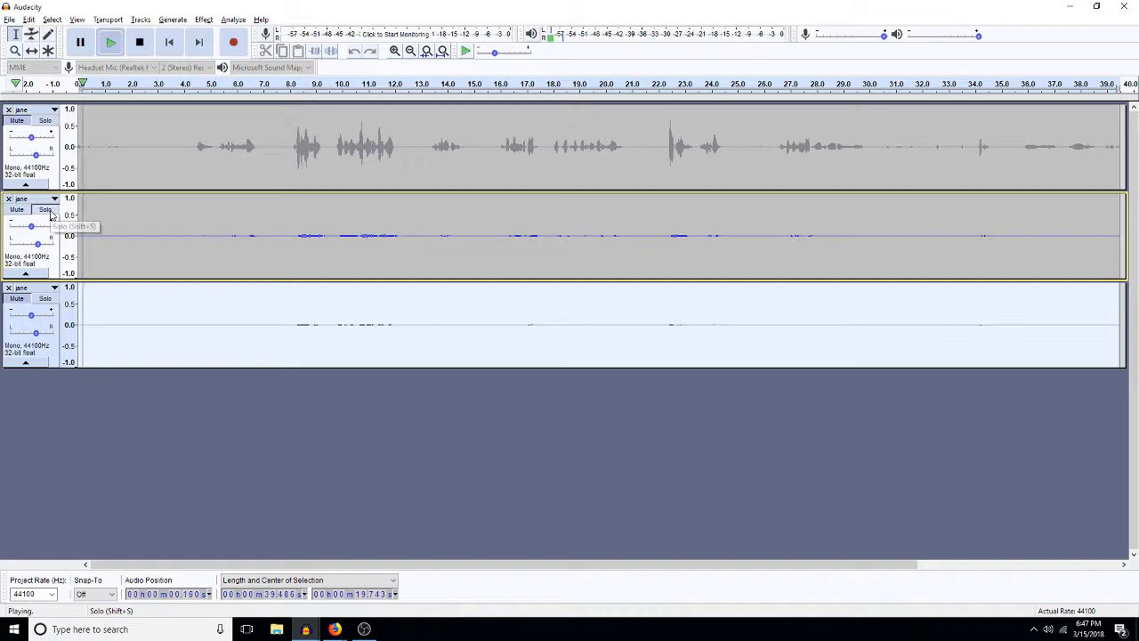
pyautogui.click(283, 238)
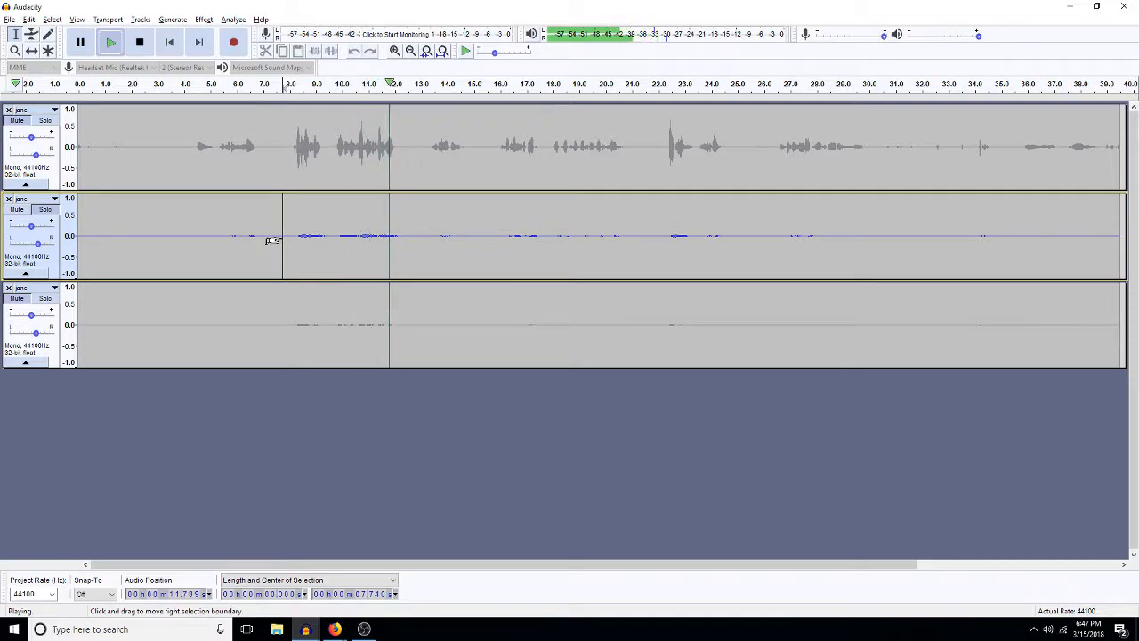
pyautogui.press('space')
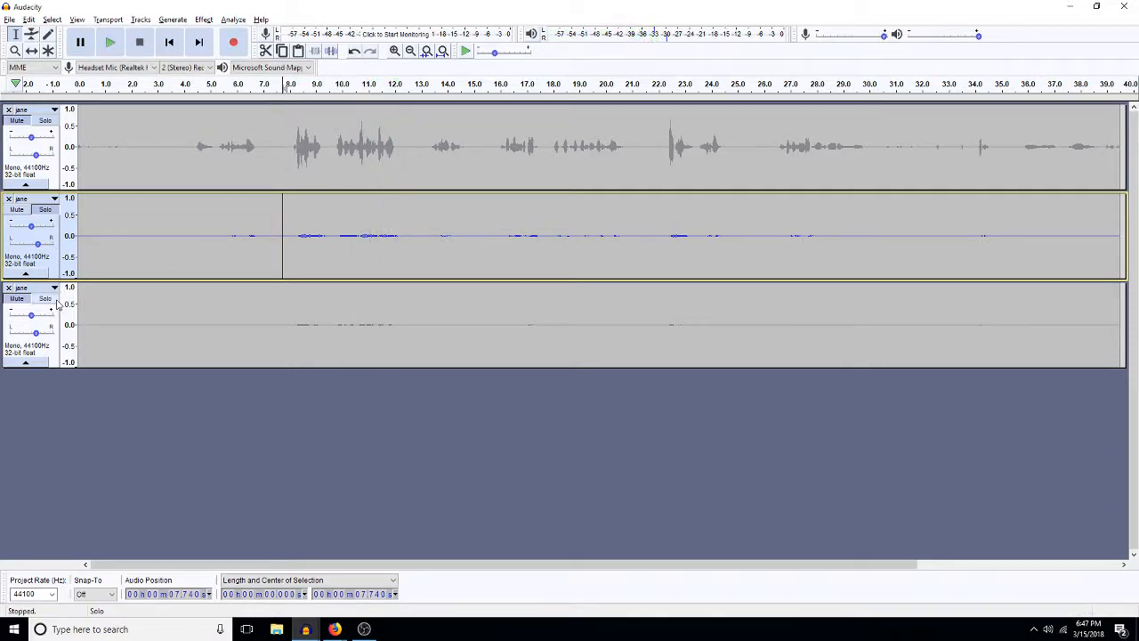
# Step: Solo the second reverb track and play it from about 7.74 s
pyautogui.click(56, 304)
pyautogui.press('space')
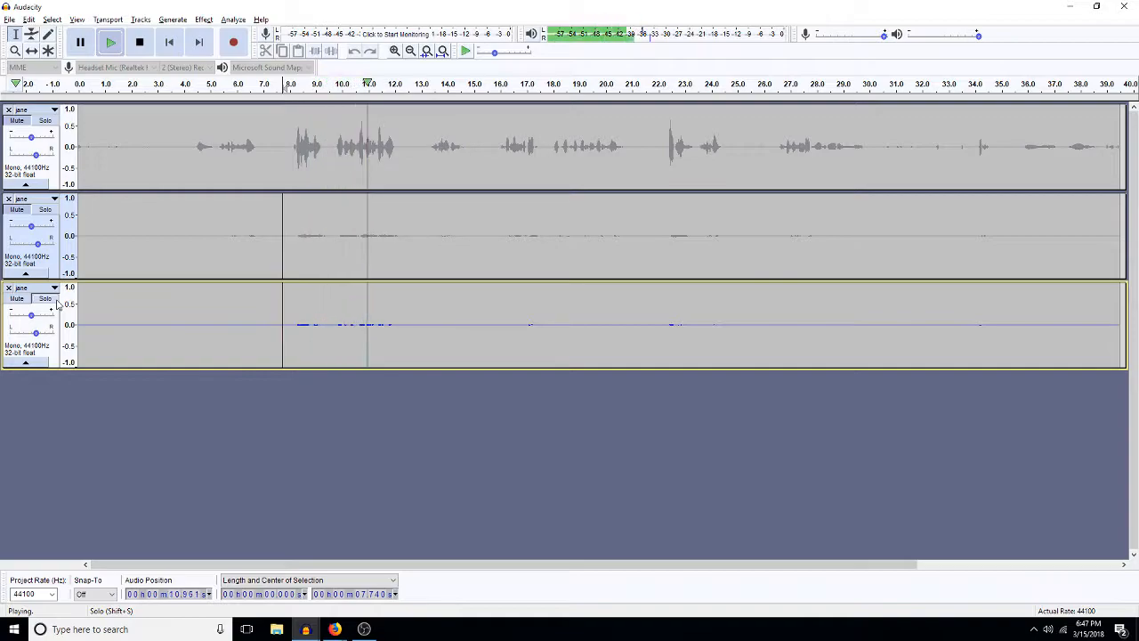
pyautogui.press('space')
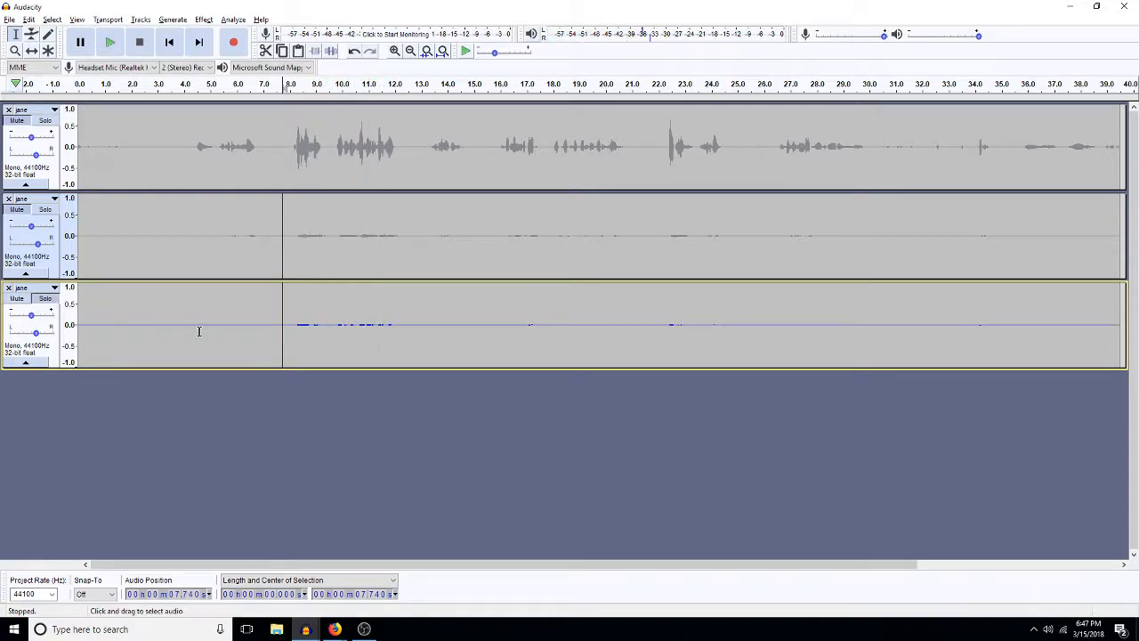
# Step: Solo the first reverb track again, play it briefly from about 7.74 s, and clear the solo on all tracks
pyautogui.click(47, 128)
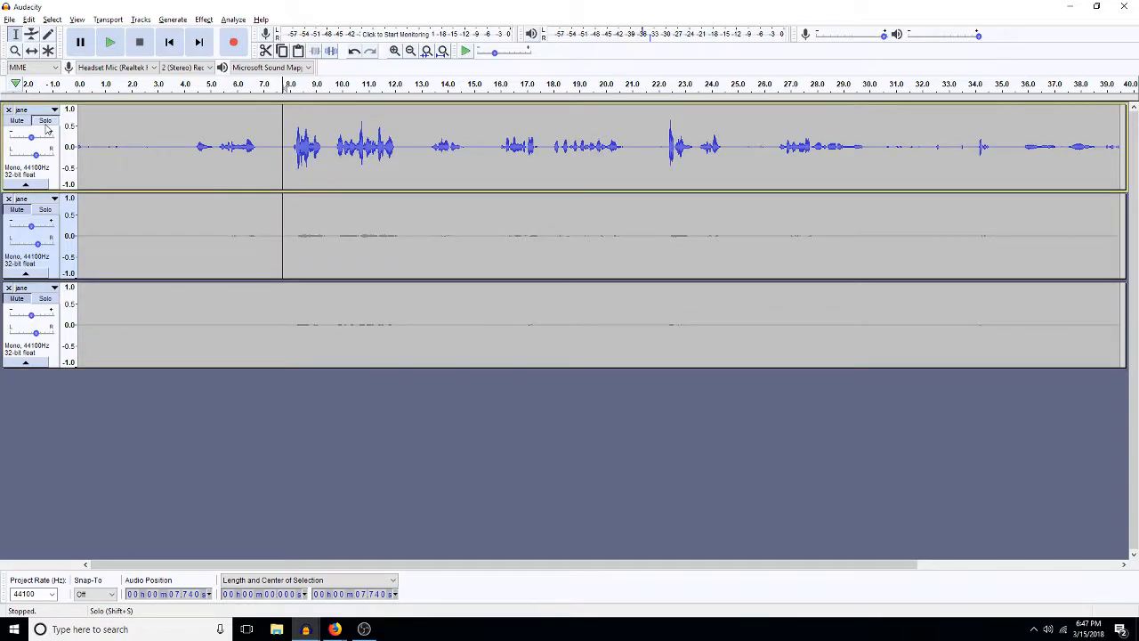
pyautogui.click(44, 210)
pyautogui.press('space')
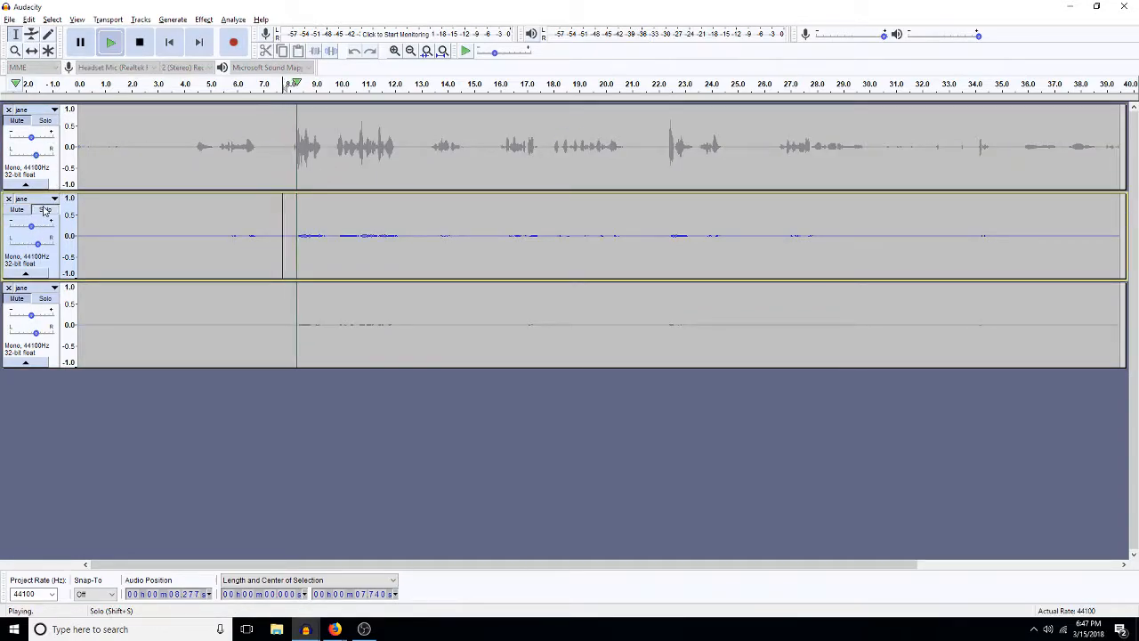
pyautogui.press('space')
pyautogui.click(45, 210)
pyautogui.click(45, 120)
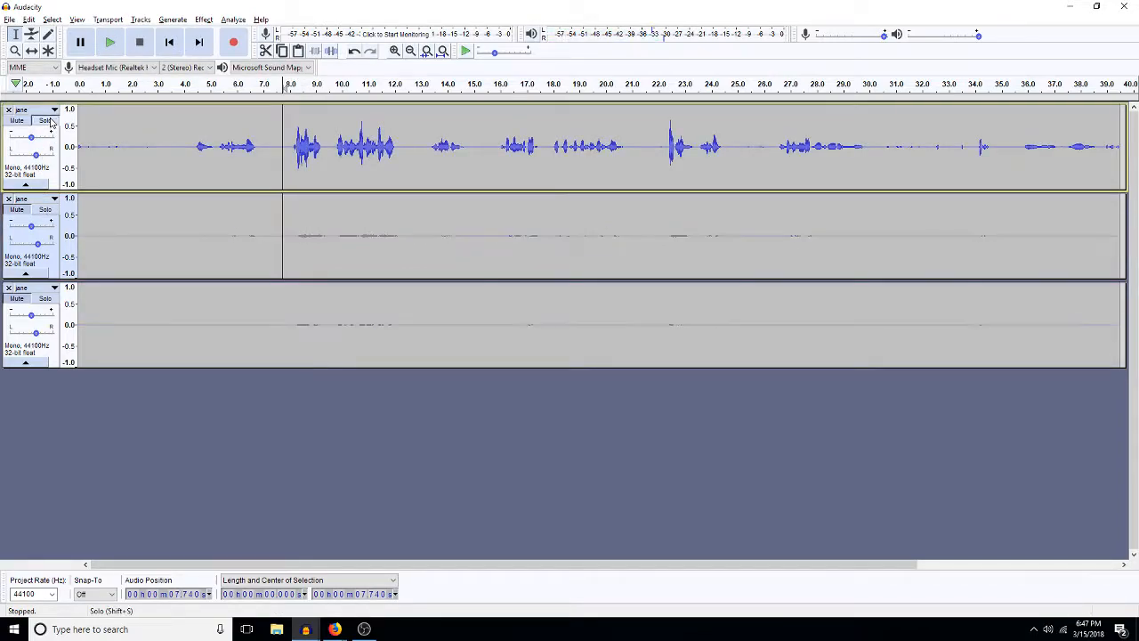
pyautogui.click(44, 120)
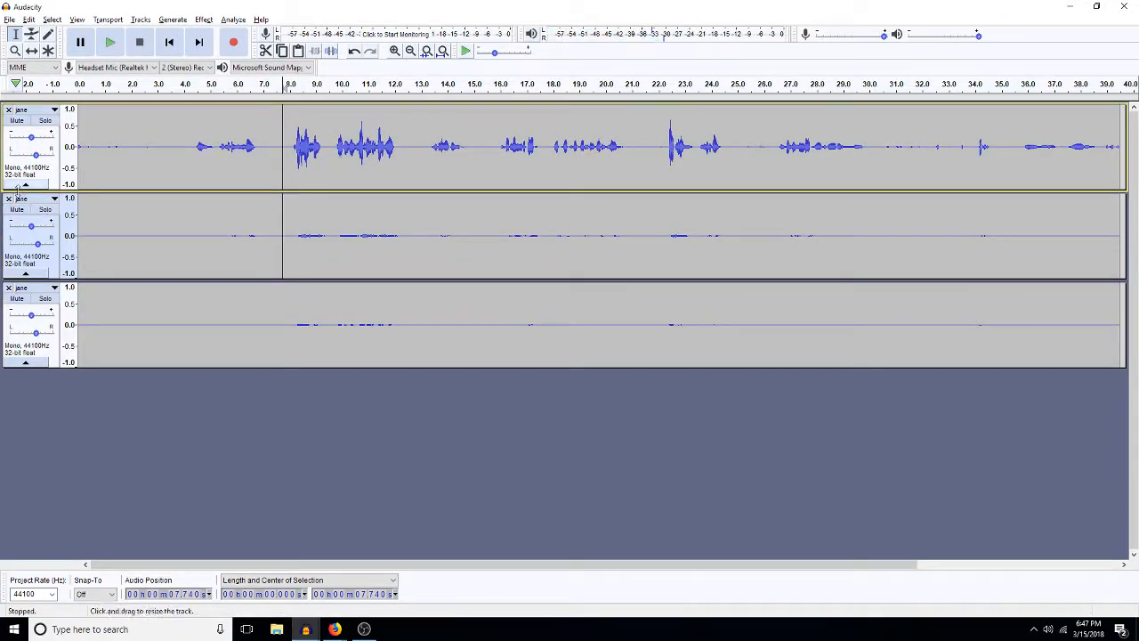
# Step: Mute the first reverb track and play the original with the second reverb track from about 7.74 s
pyautogui.click(17, 210)
pyautogui.press('space')
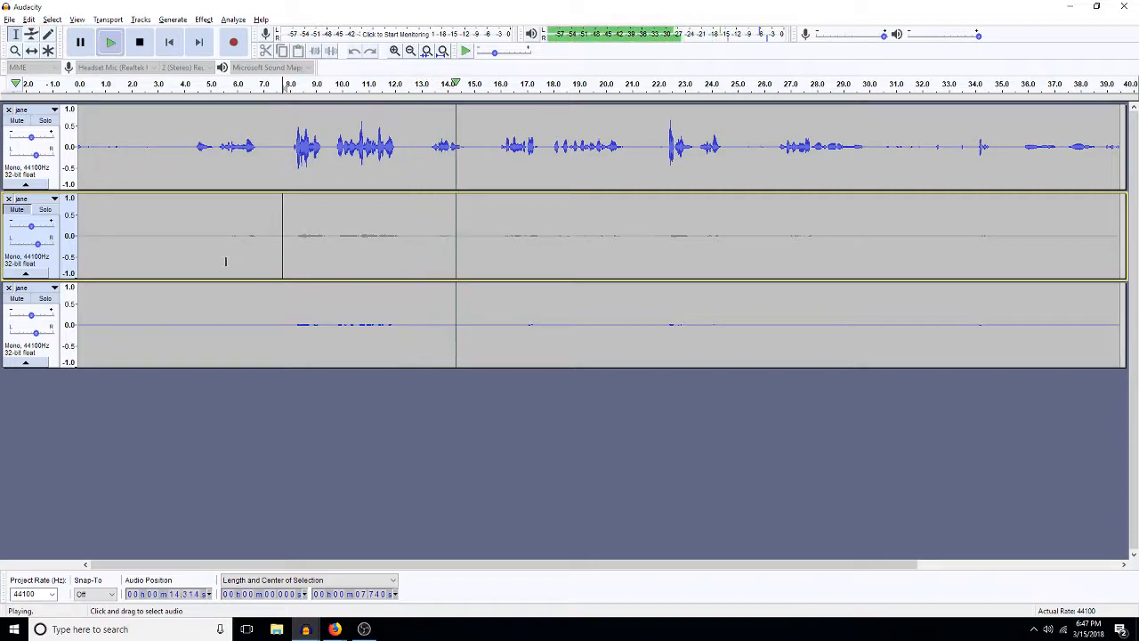
pyautogui.press('space')
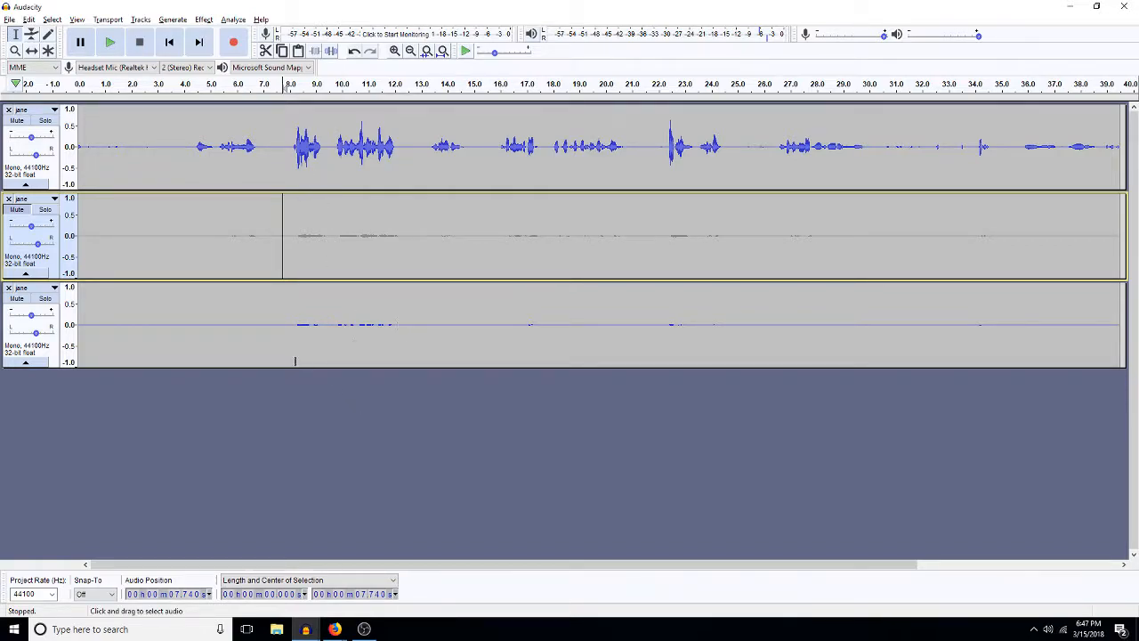
pyautogui.doubleClick(354, 155)
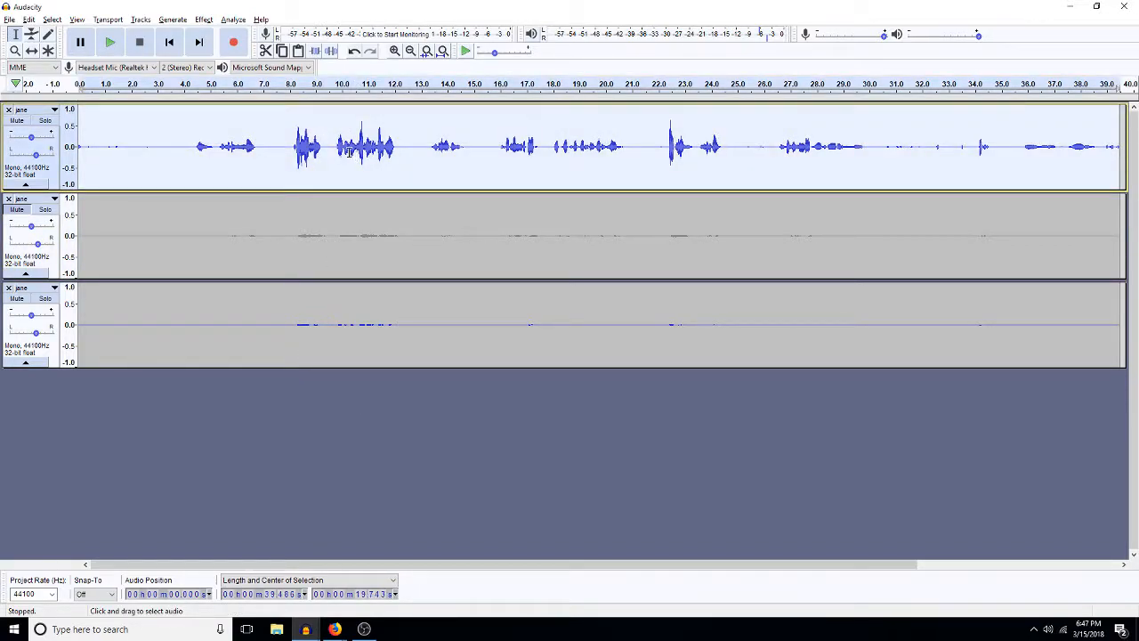
pyautogui.moveTo(292, 152); pyautogui.dragTo(396, 155)
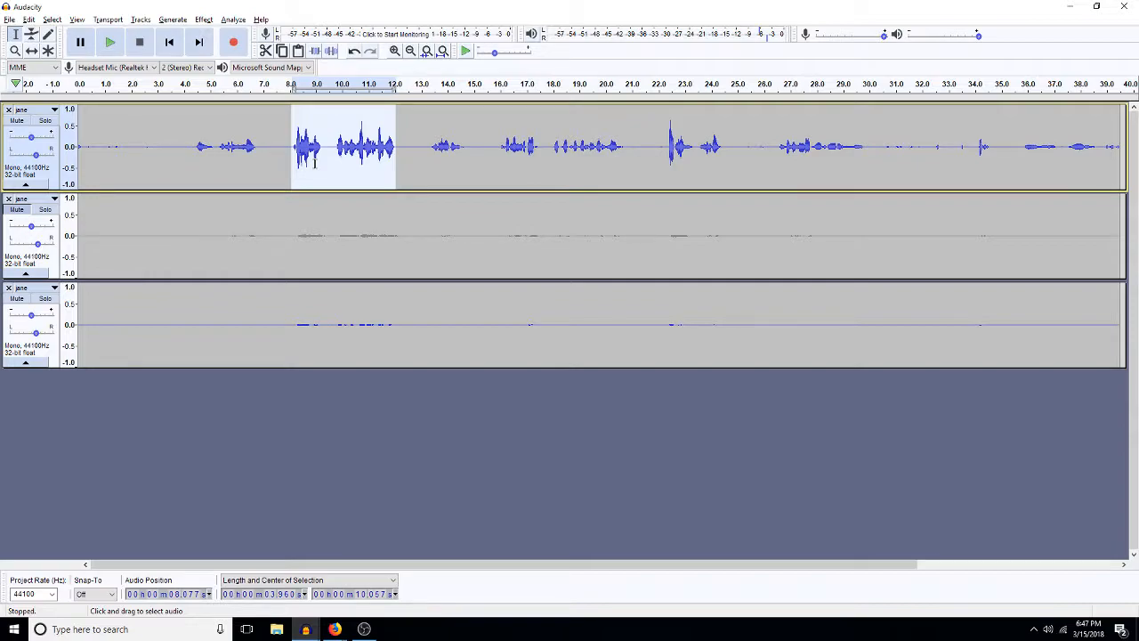
pyautogui.doubleClick(321, 153)
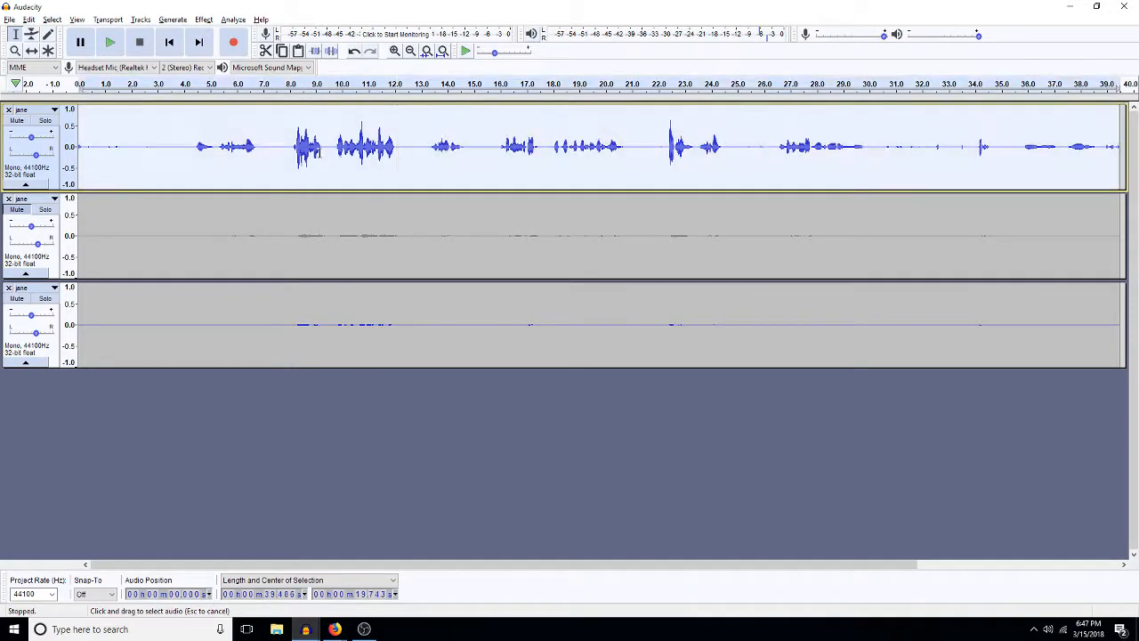
pyautogui.click(360, 149)
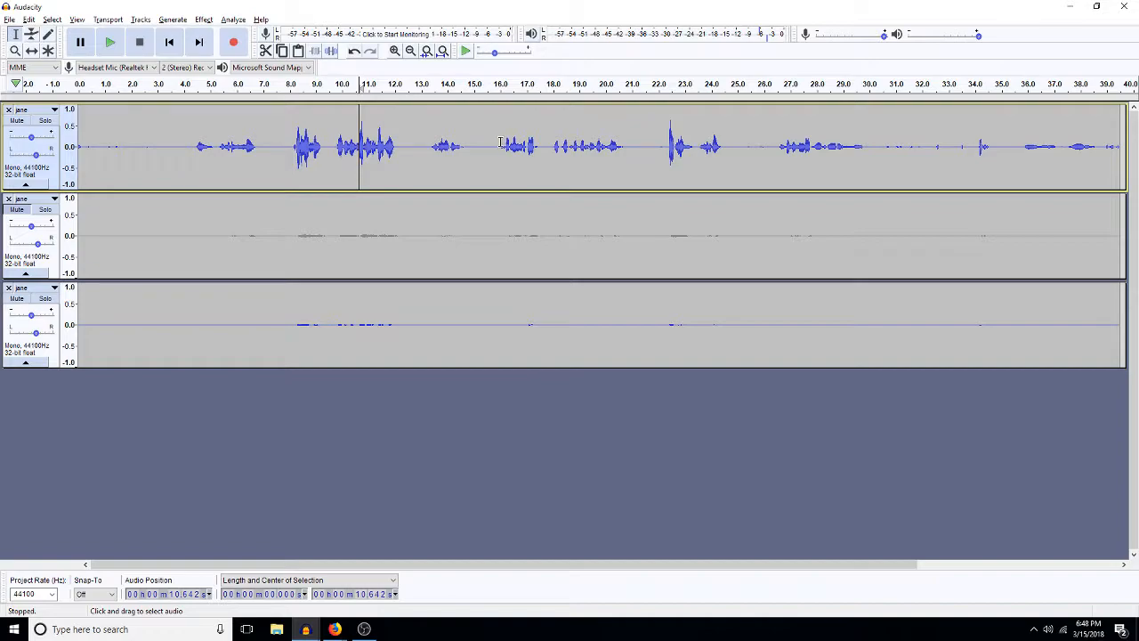
# Step: Delete about the first 14.9 s from all three tracks and trim the remainder to about 7.29 s
pyautogui.moveTo(488, 144); pyautogui.dragTo(54, 331)
pyautogui.press('Delete')
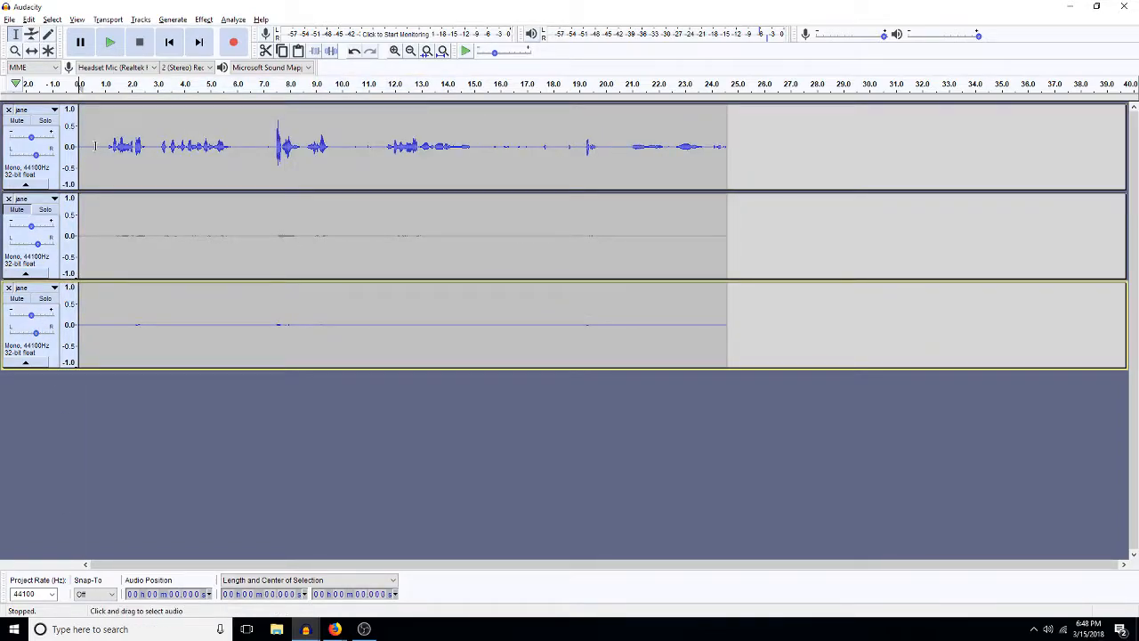
pyautogui.moveTo(271, 133); pyautogui.dragTo(770, 275)
pyautogui.press('Delete')
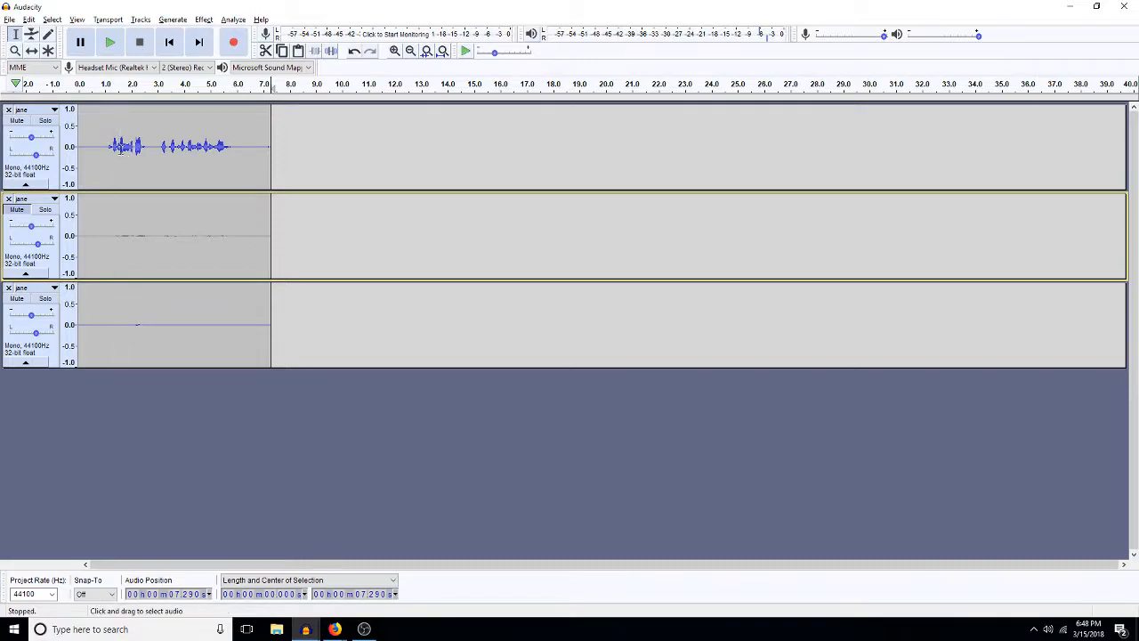
# Step: Fit the trimmed project to the window width and amplify the whole original voice track by 5 dB
pyautogui.click(442, 50)
pyautogui.click(406, 160)
pyautogui.doubleClick(406, 159)
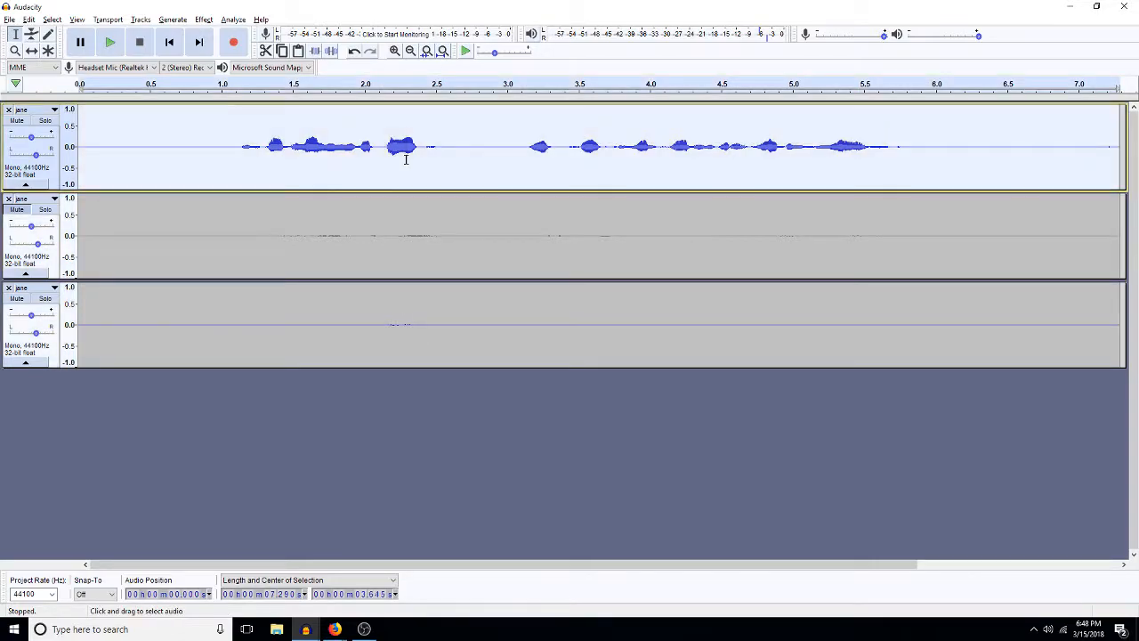
pyautogui.hotkey('shift', 'a')
pyautogui.write('5')
pyautogui.press('Return')
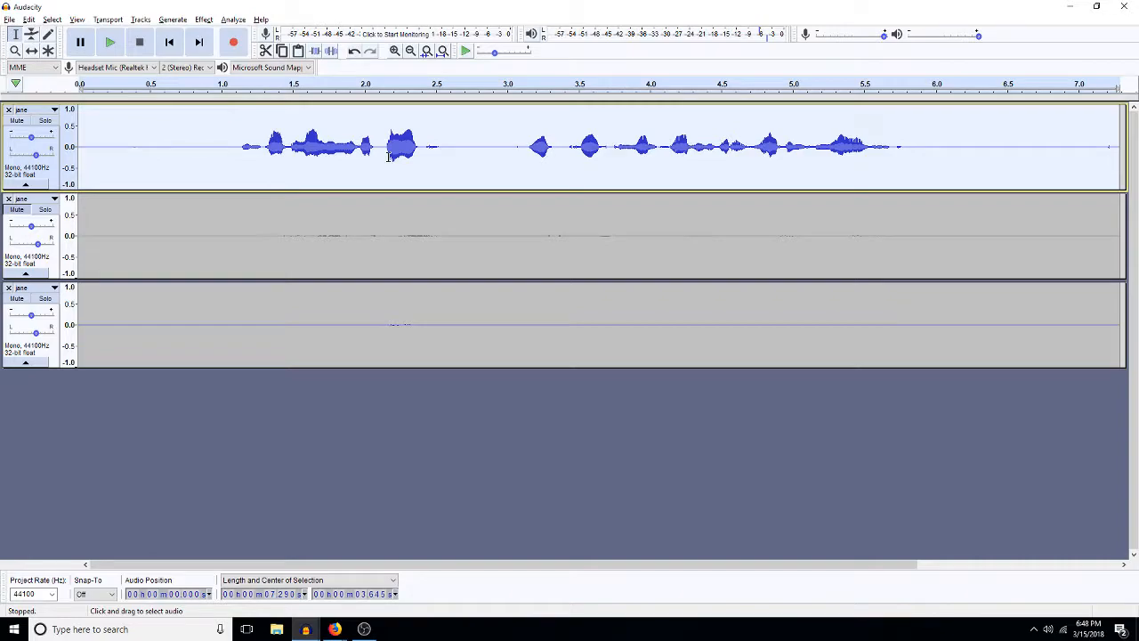
# Step: Duplicate the amplified original voice track, and clear the mute and solo states on every track
pyautogui.hotkey('ctrl', 'd')
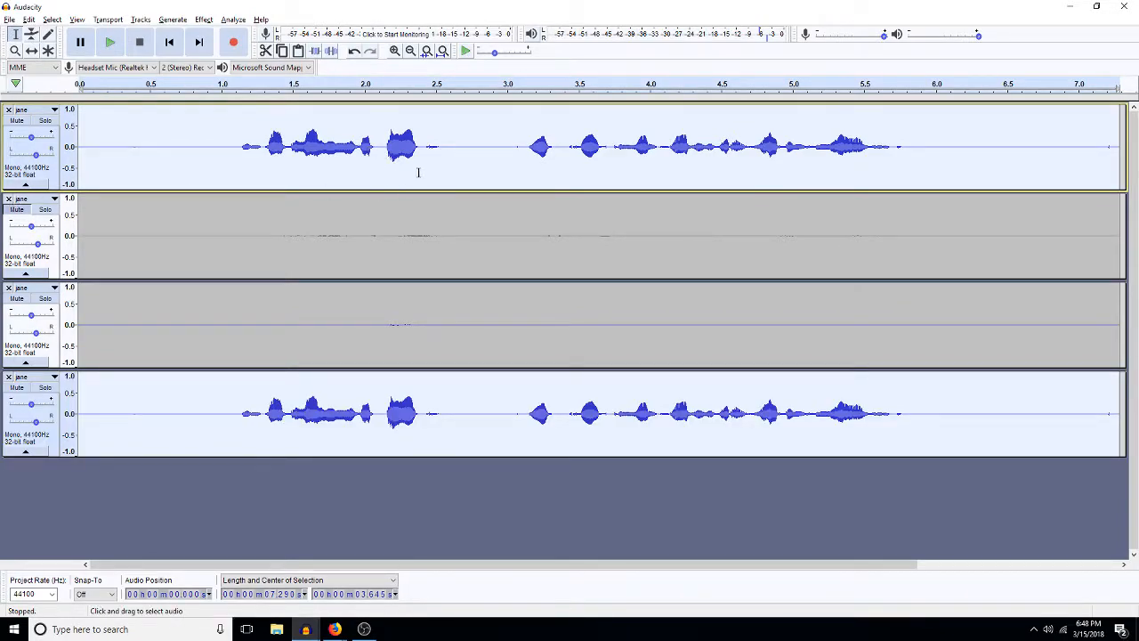
pyautogui.click(45, 211)
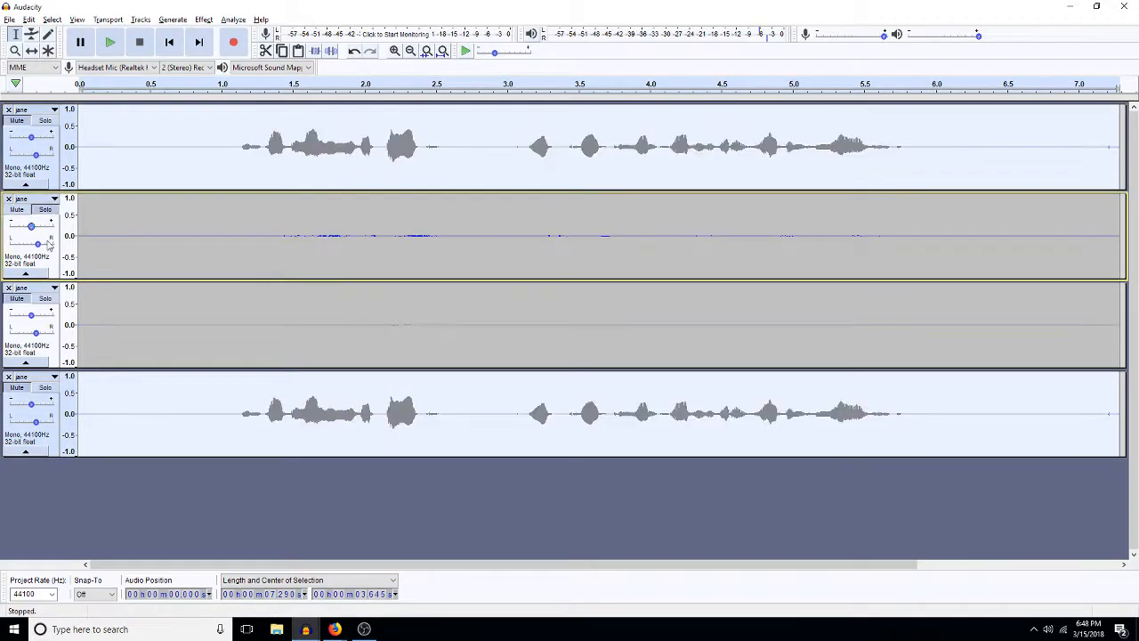
pyautogui.click(46, 300)
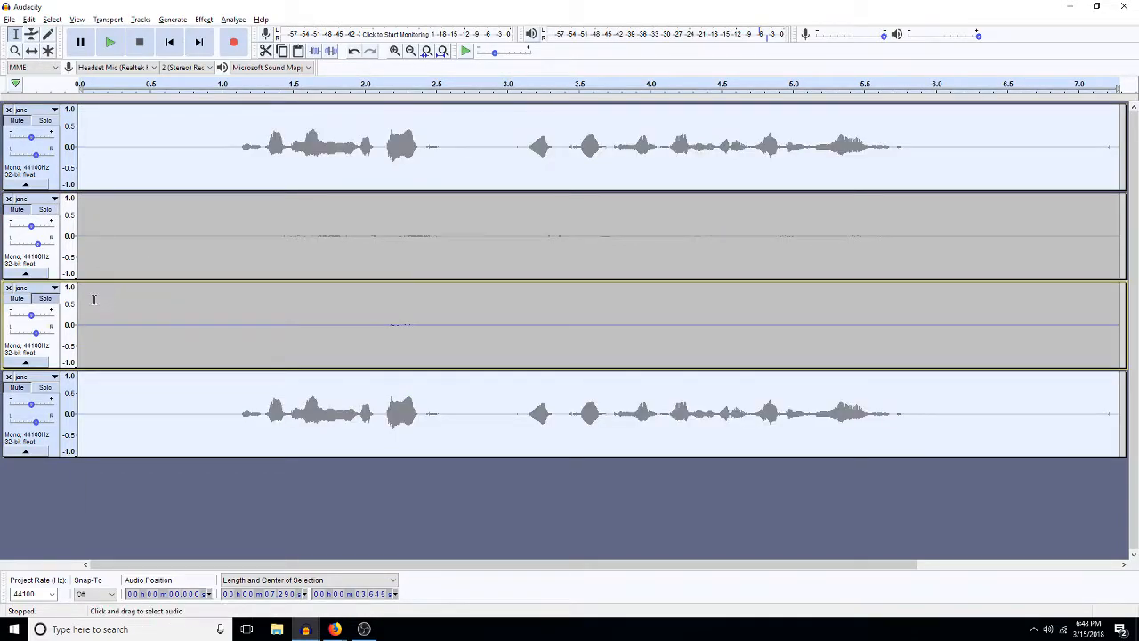
pyautogui.click(46, 299)
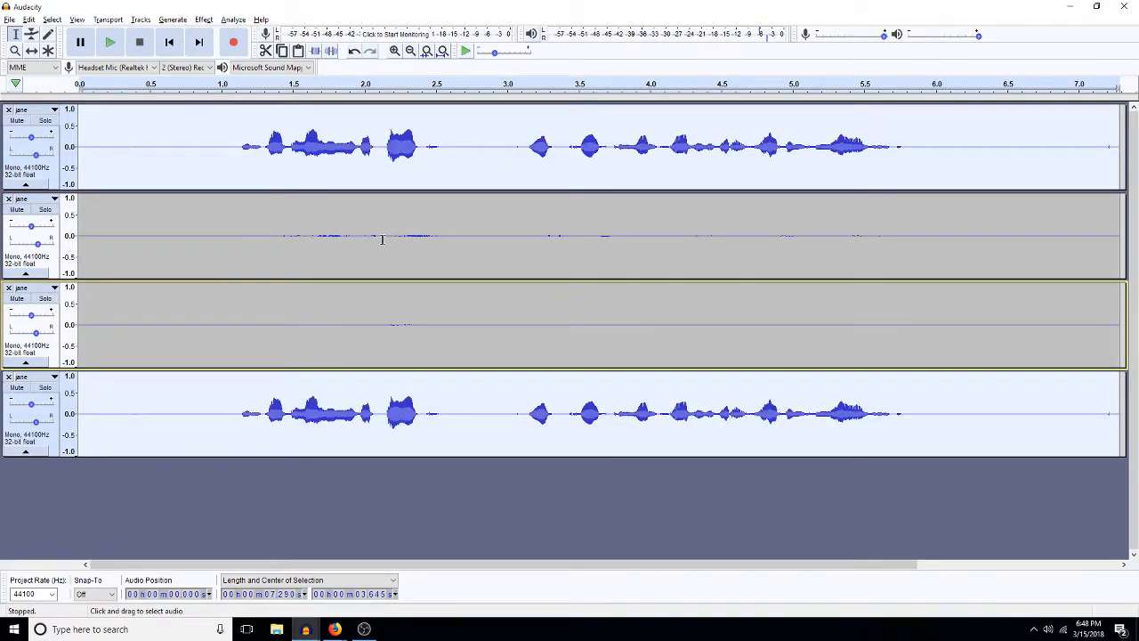
# Step: Select the whole new voice copy and apply Change Pitch to it with -5 semitones
pyautogui.doubleClick(375, 406)
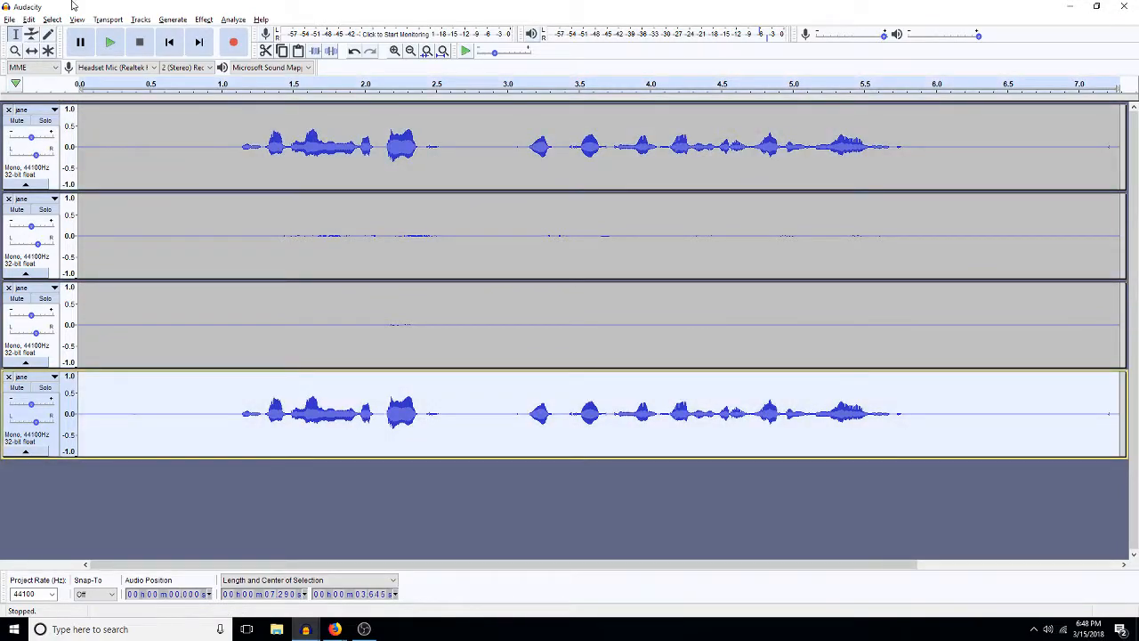
pyautogui.click(205, 20)
pyautogui.click(250, 82)
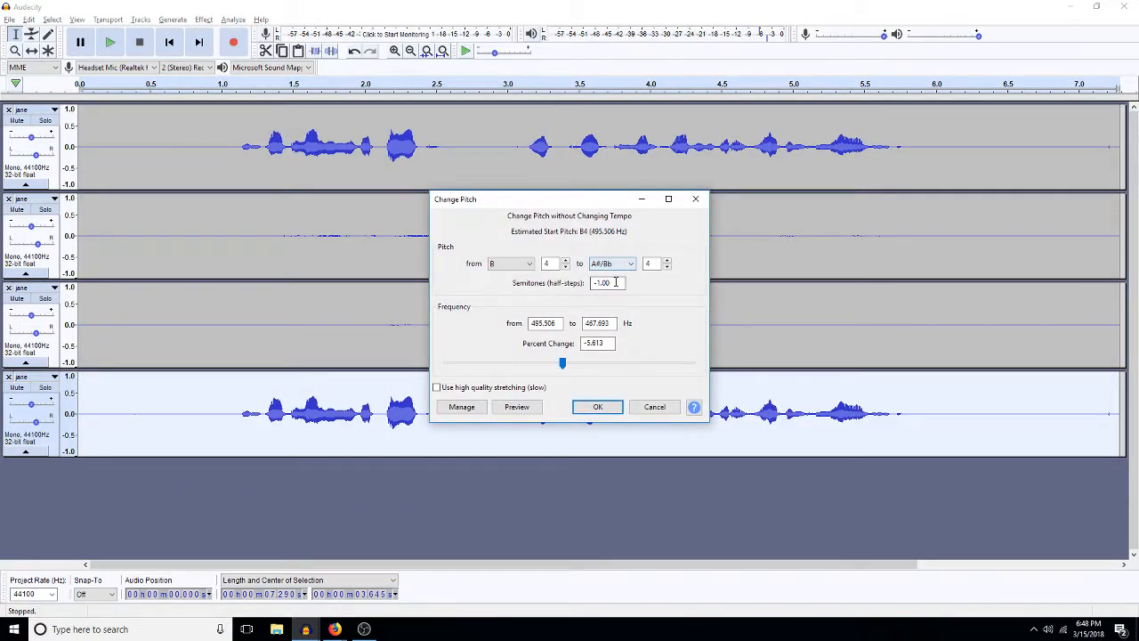
pyautogui.write('-2')
pyautogui.press('Return')
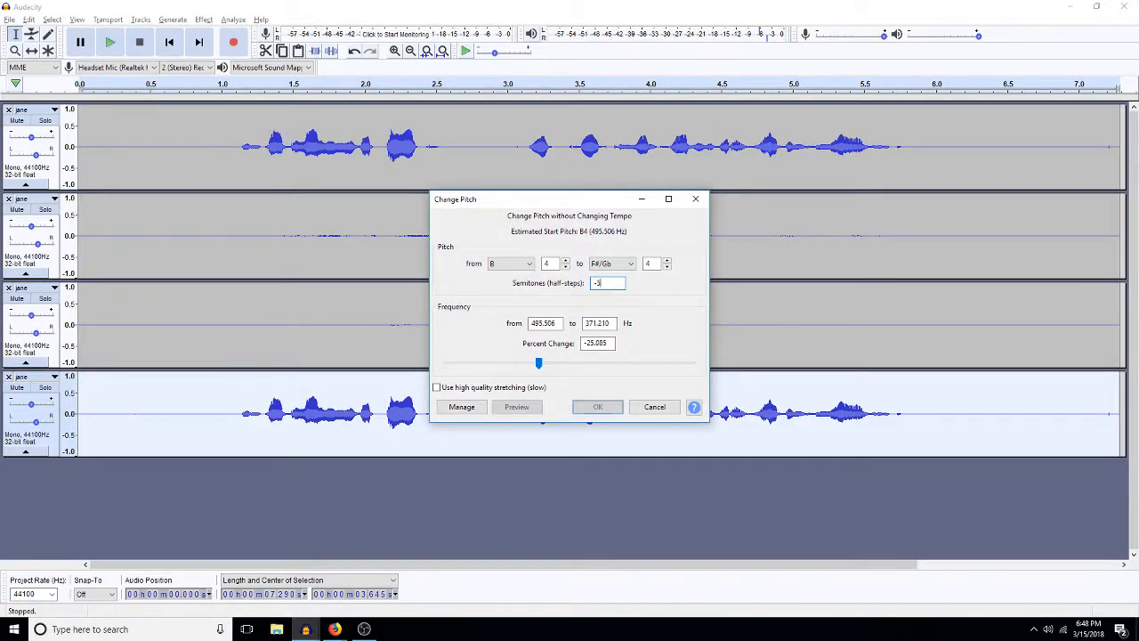
# Step: Play all tracks together with the pitch-lowered copy from the start, and place the cursor at about 1.09 s
pyautogui.press('space')
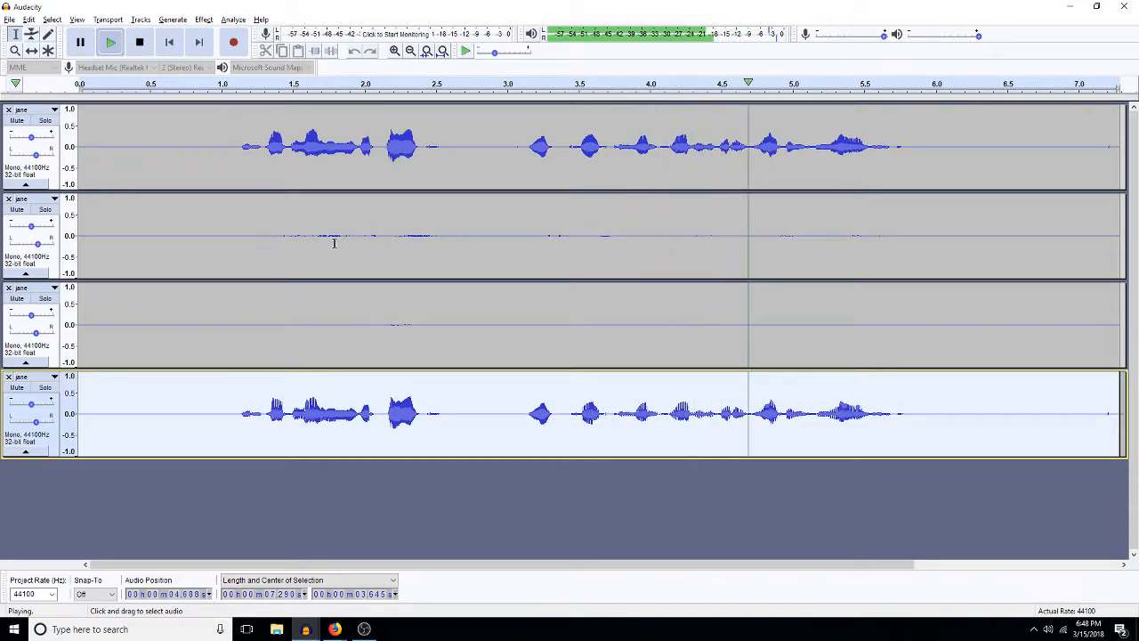
pyautogui.press('space')
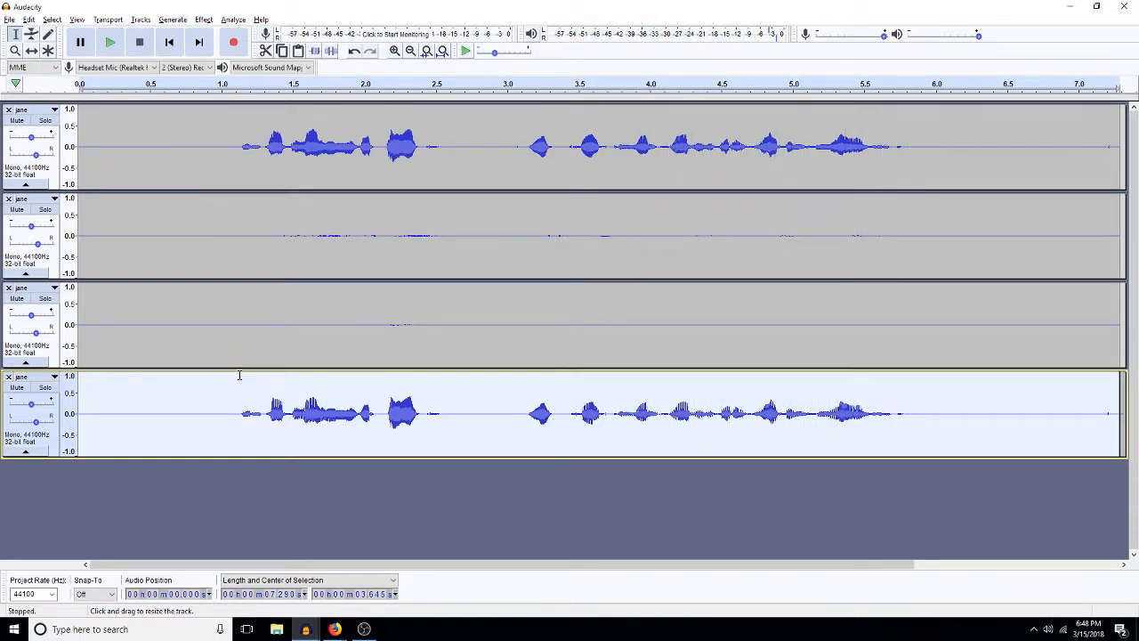
pyautogui.click(233, 415)
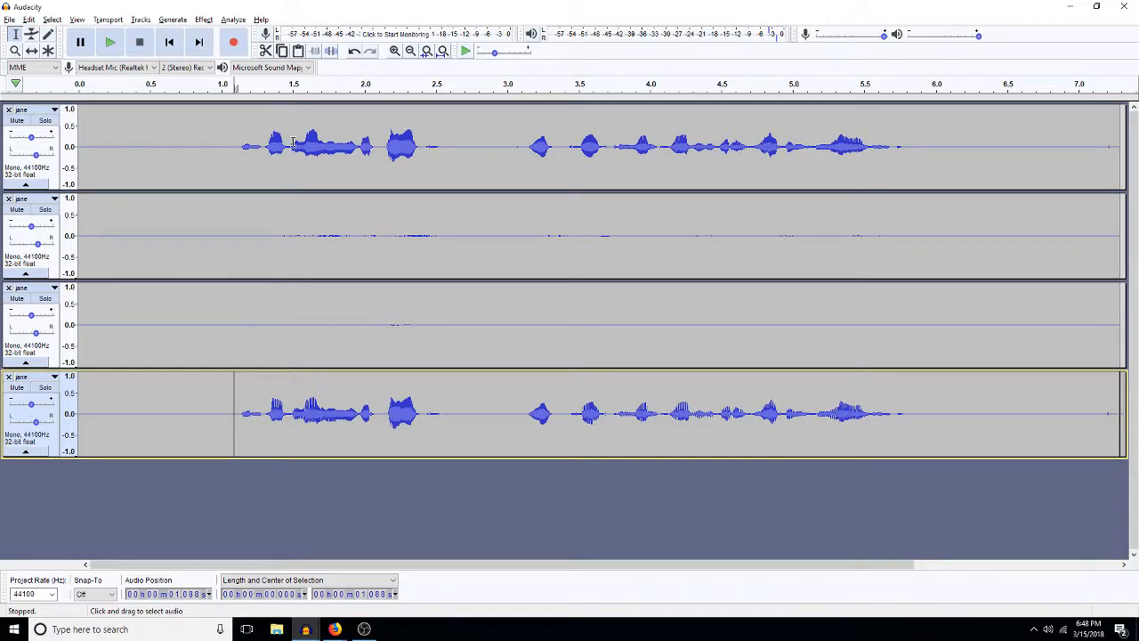
# Step: Copy about 0.004 s of silence before the speech in the pitch-lowered copy and try to paste it at about 0.864 s
pyautogui.moveTo(292, 148); pyautogui.dragTo(352, 452)
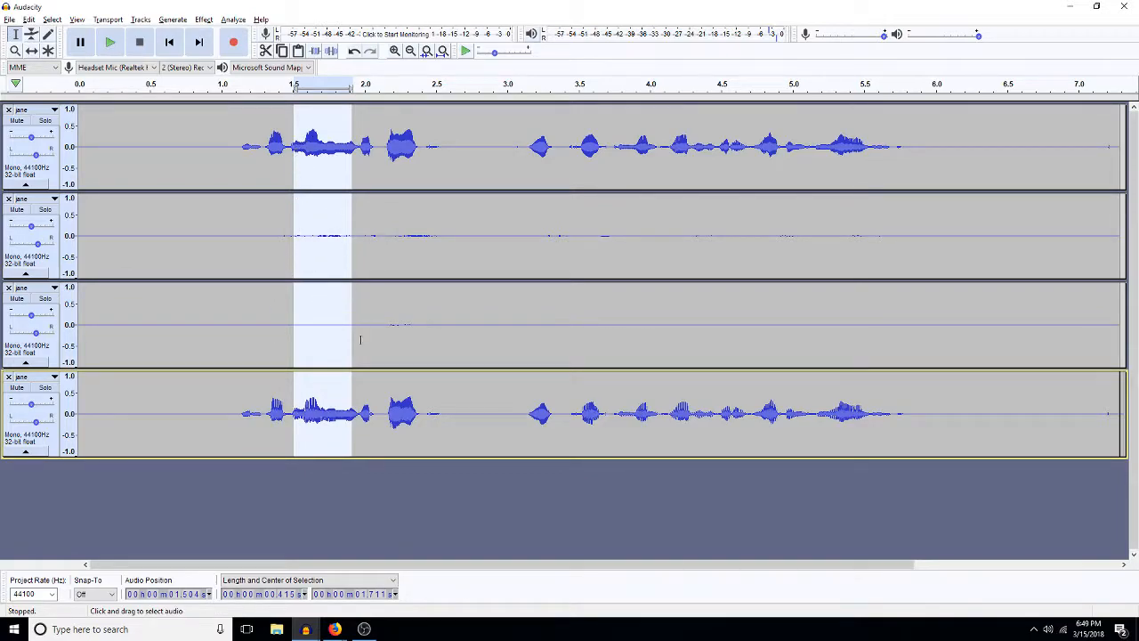
pyautogui.click(202, 412)
pyautogui.click(200, 414)
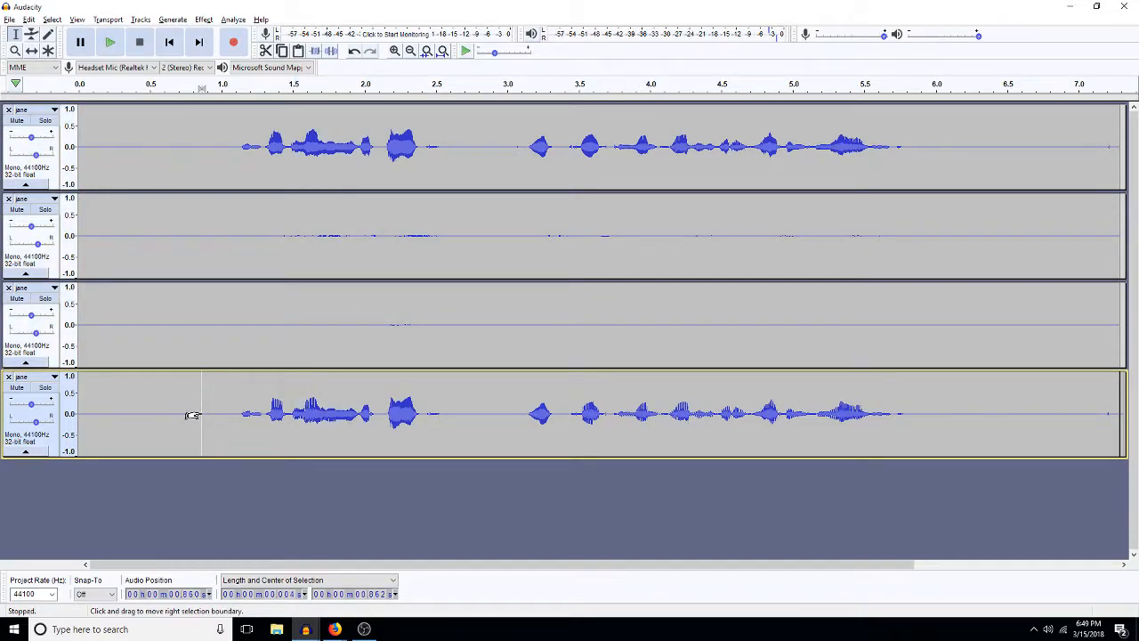
pyautogui.click(201, 414)
pyautogui.hotkey('ctrl', 'v')
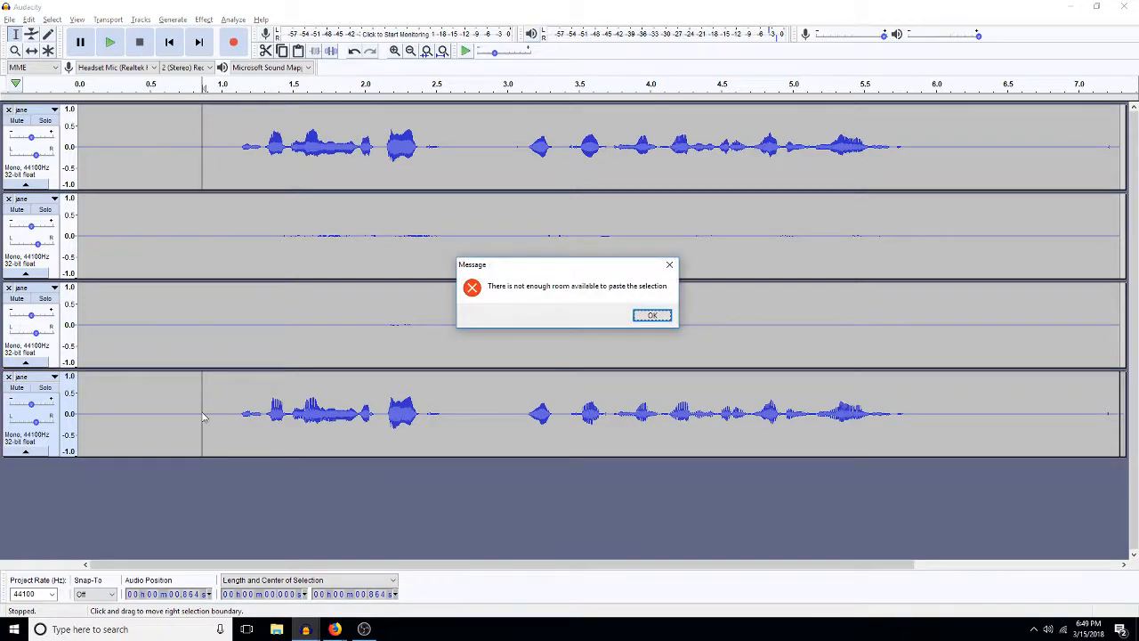
pyautogui.click(652, 315)
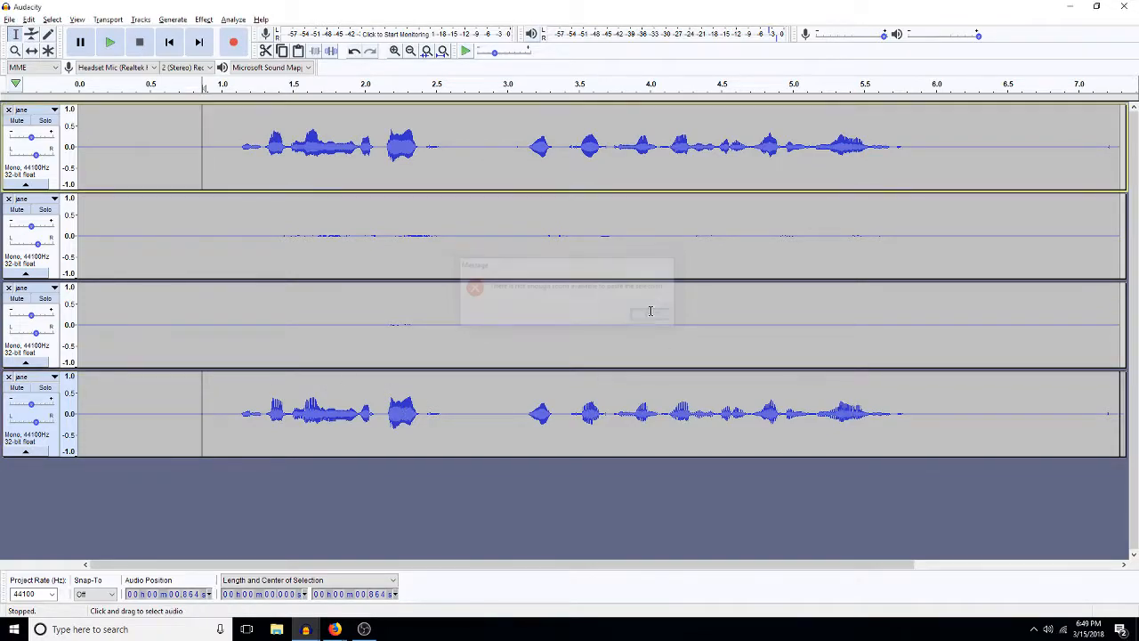
# Step: Merge the clip boundary at the end of the pitch-lowered copy and paste the copied 0.004 s of silence at about 0.864 s
pyautogui.click(961, 566)
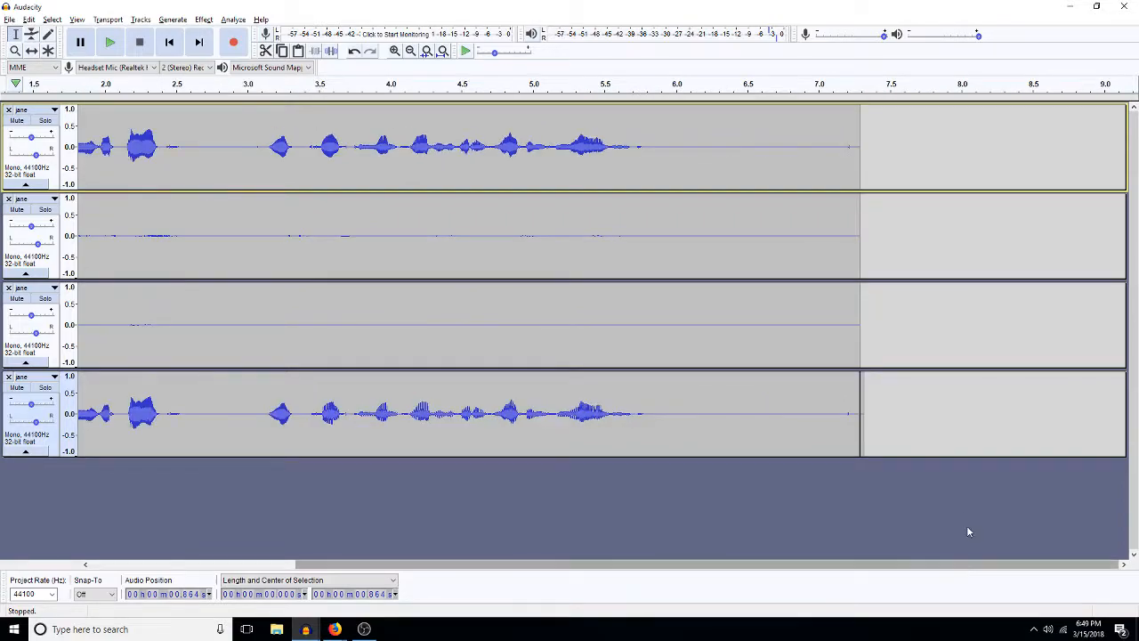
pyautogui.click(860, 416)
pyautogui.click(257, 565)
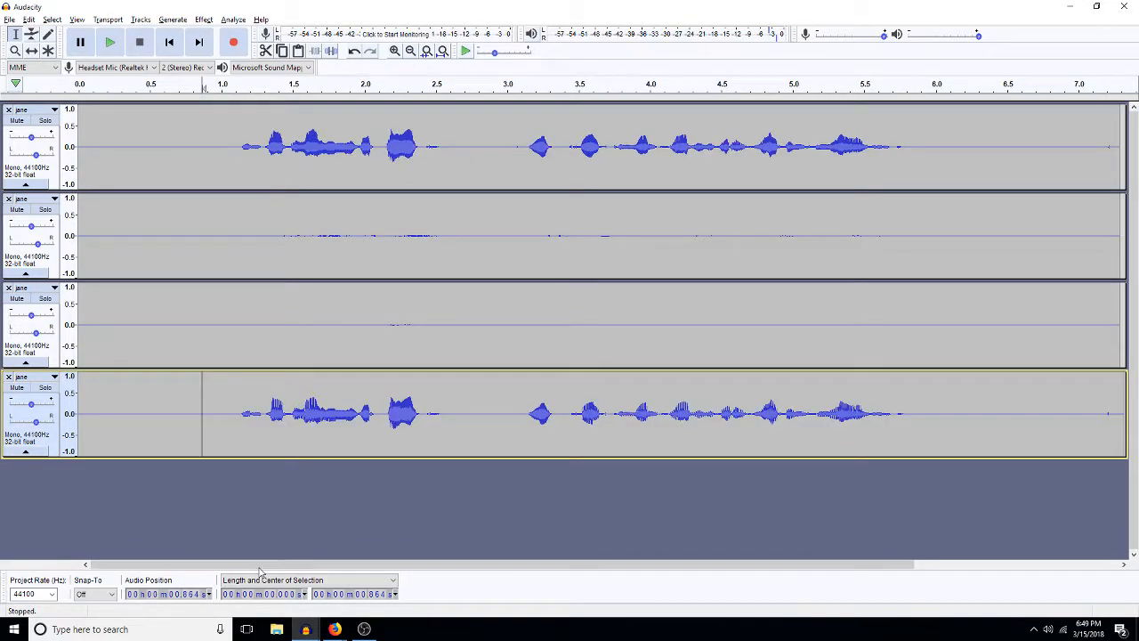
pyautogui.hotkey('shift', 'Right')
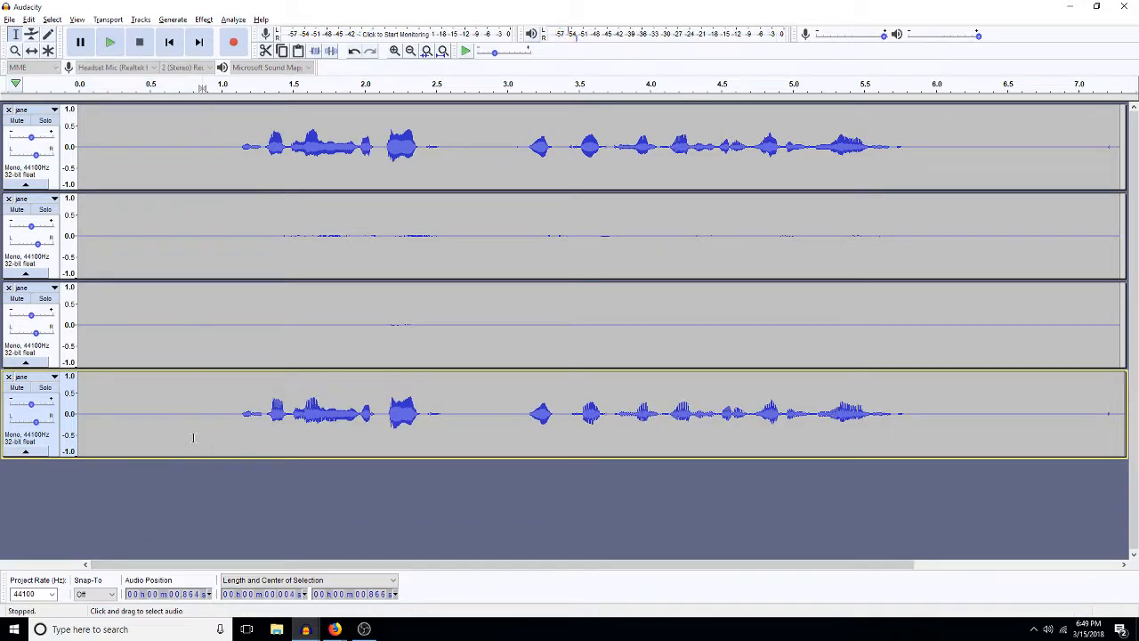
# Step: Play all tracks from about 0.64 s to check the layered voices
pyautogui.click(171, 420)
pyautogui.press('space')
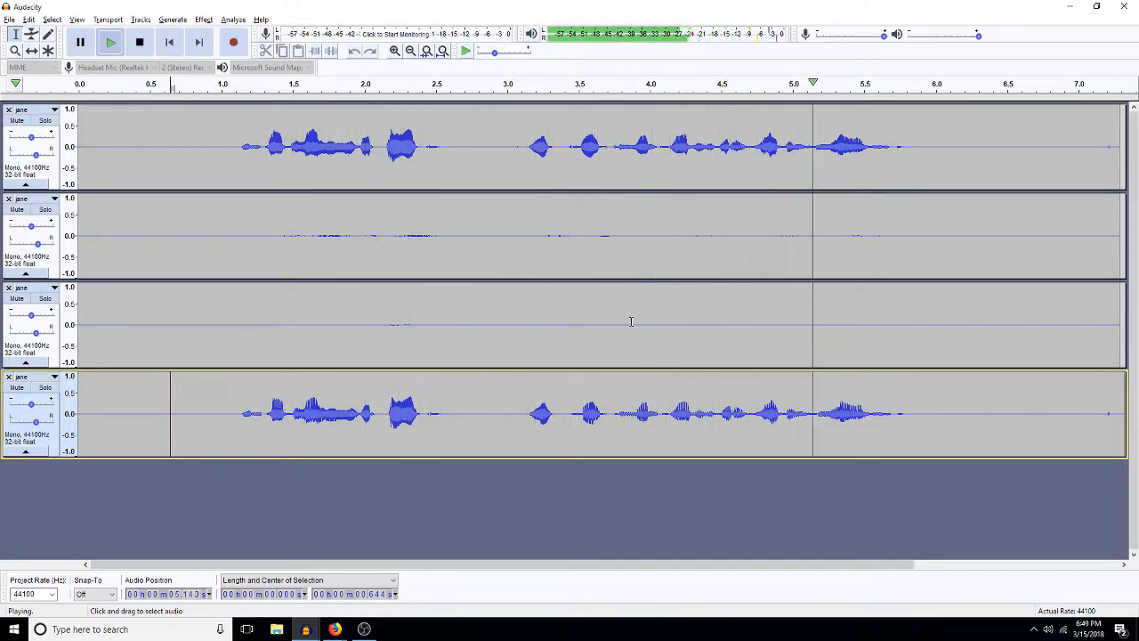
pyautogui.press('space')
# Step: Apply Change Pitch with another -5 semitones to the whole pitch-lowered copy and play all tracks from the start
pyautogui.doubleClick(371, 387)
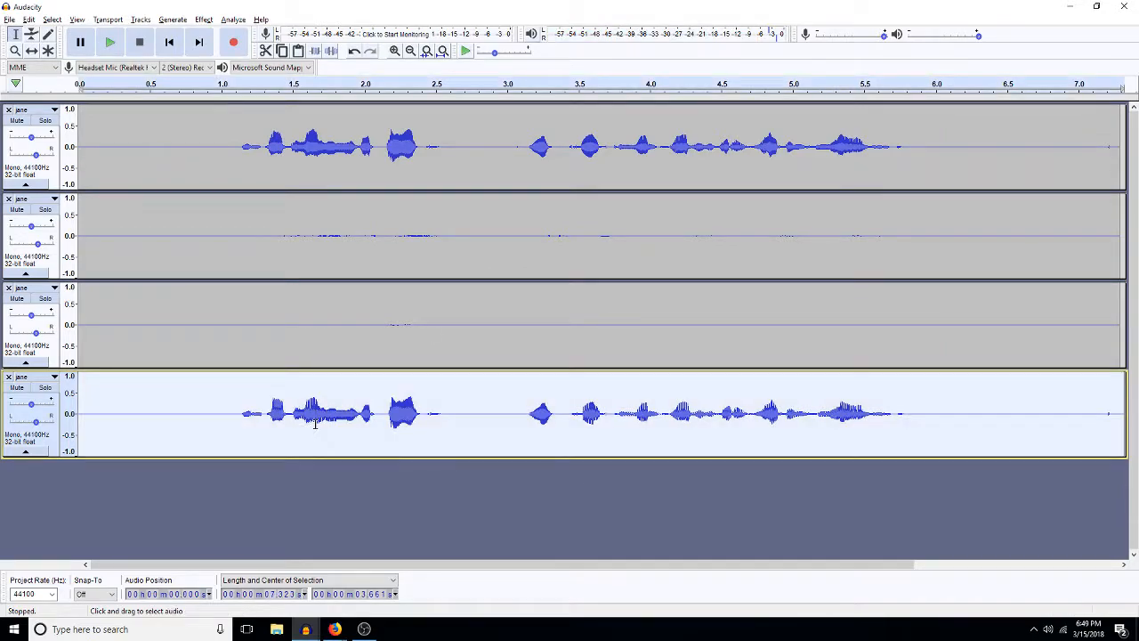
pyautogui.click(204, 20)
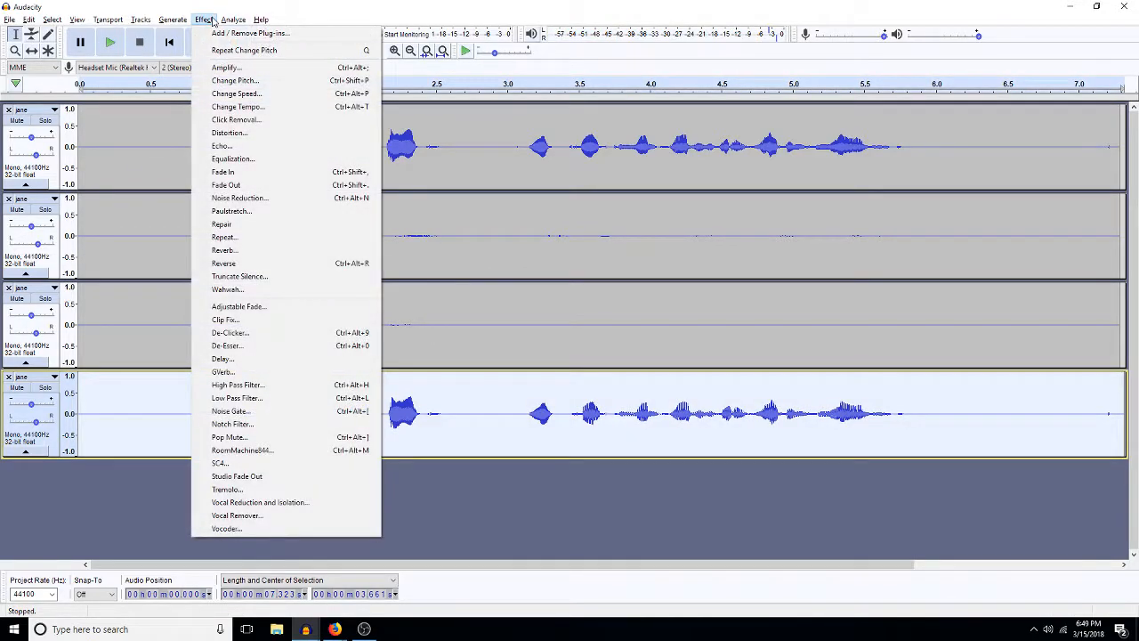
pyautogui.click(238, 80)
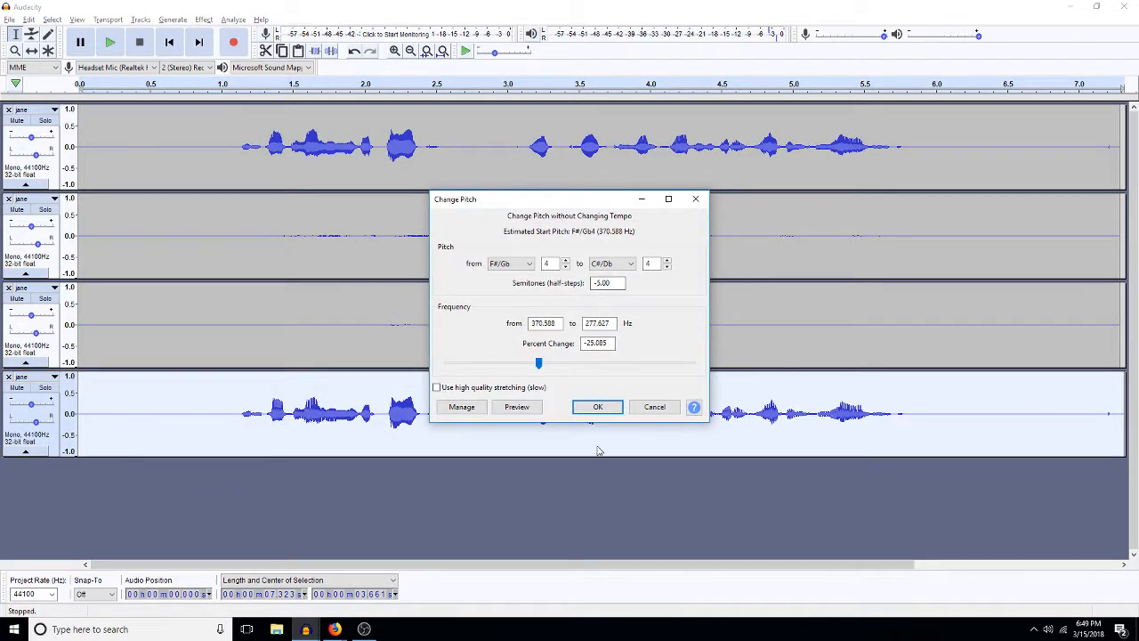
pyautogui.click(609, 408)
pyautogui.press('space')
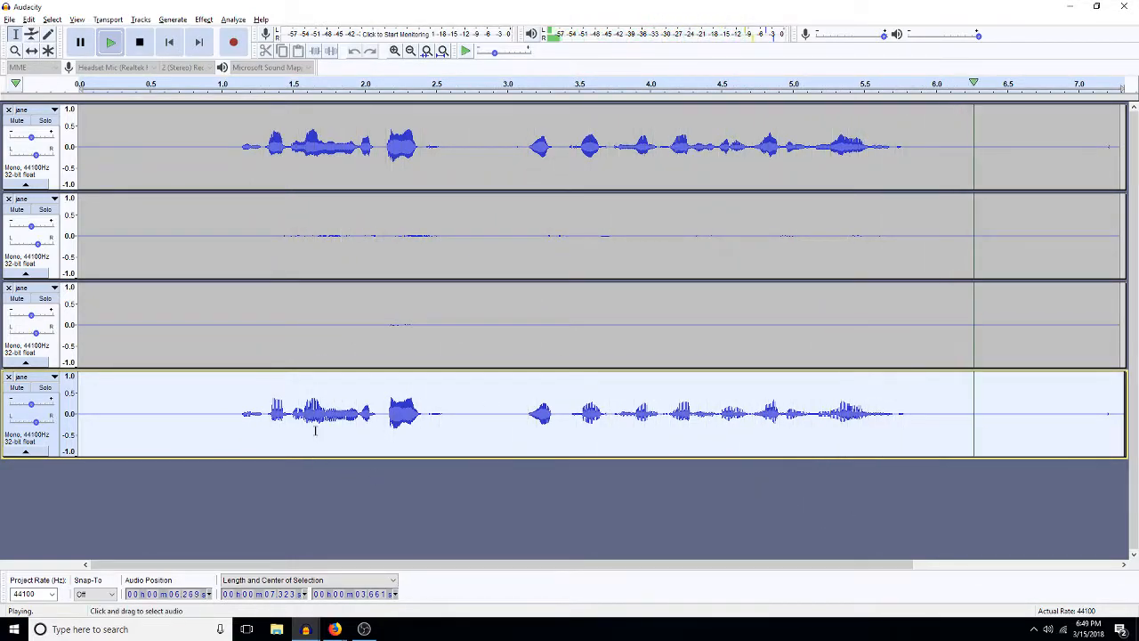
# Step: Pan the pitch-lowered copy further toward the right channel and play the mix from the start
pyautogui.doubleClick(280, 414)
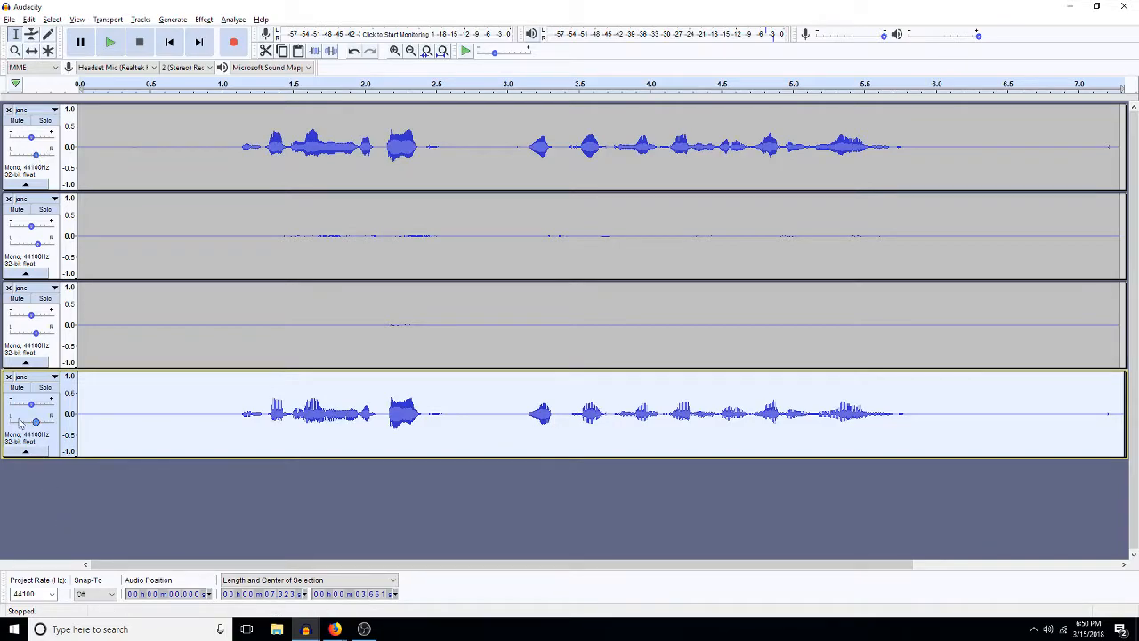
pyautogui.moveTo(35, 421); pyautogui.dragTo(44, 426)
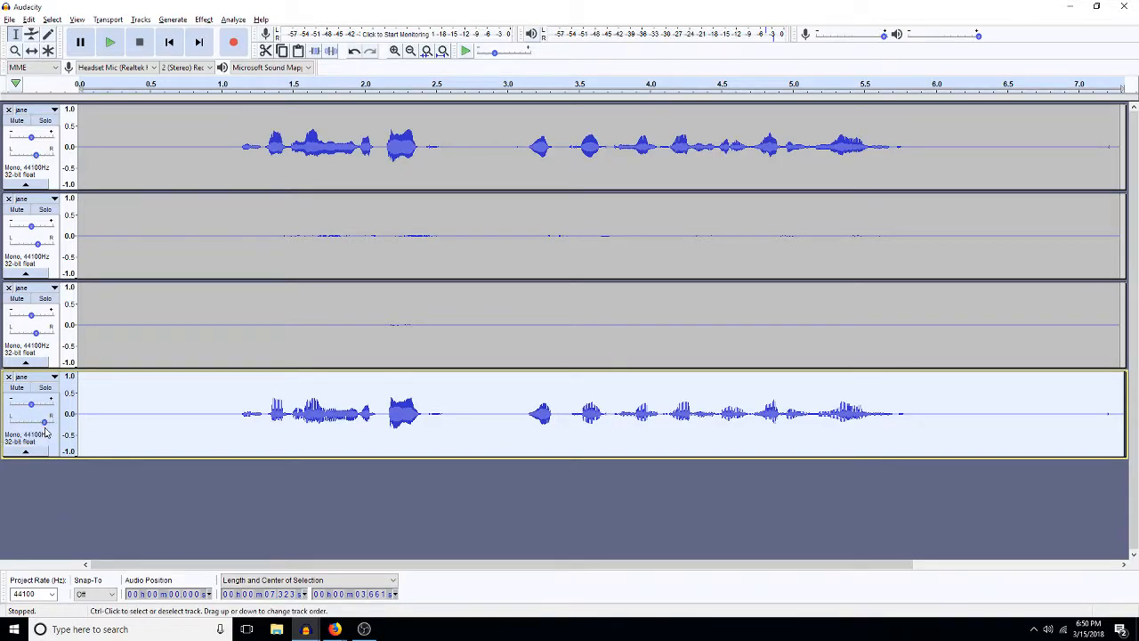
pyautogui.press('space')
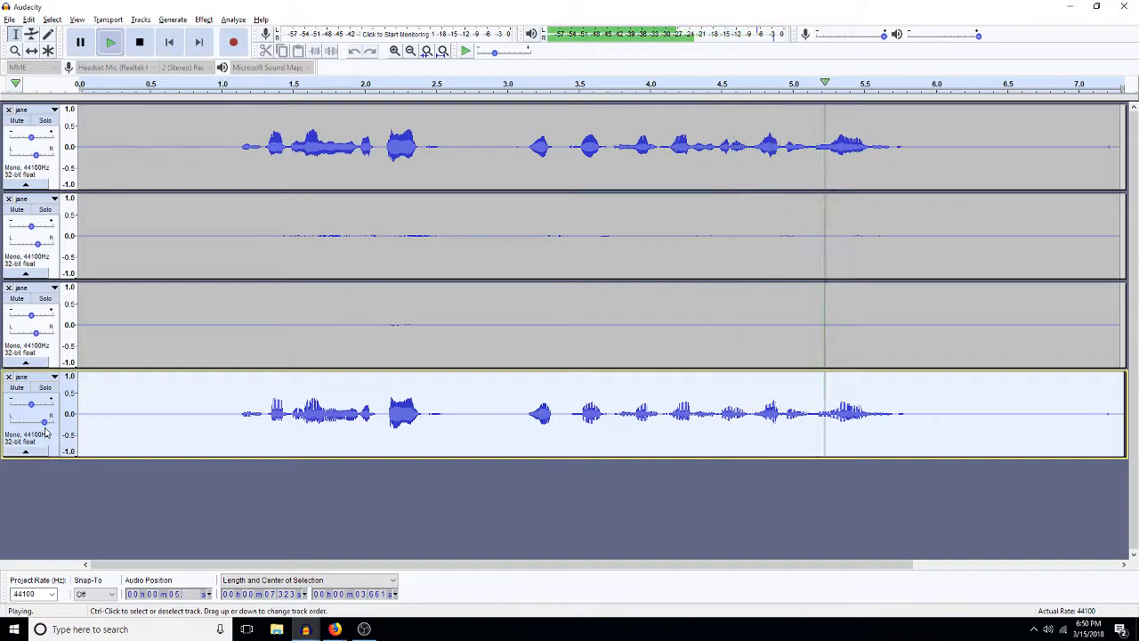
pyautogui.press('space')
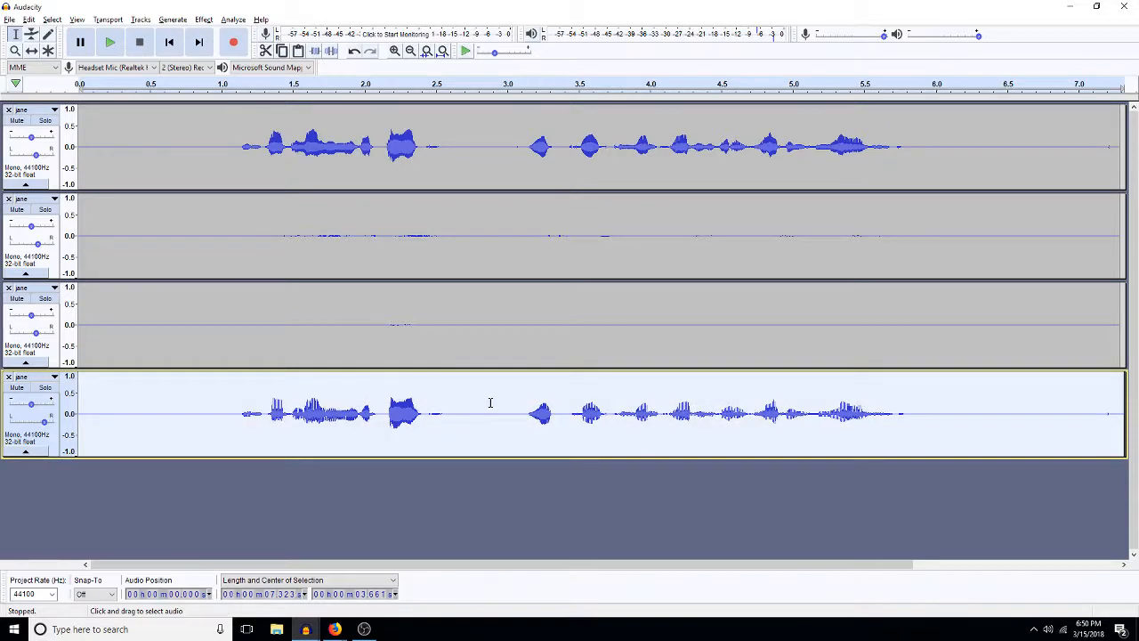
# Step: Try the Reverb effect on the whole pitch-lowered copy, play the mix, and undo the reverb
pyautogui.click(203, 20)
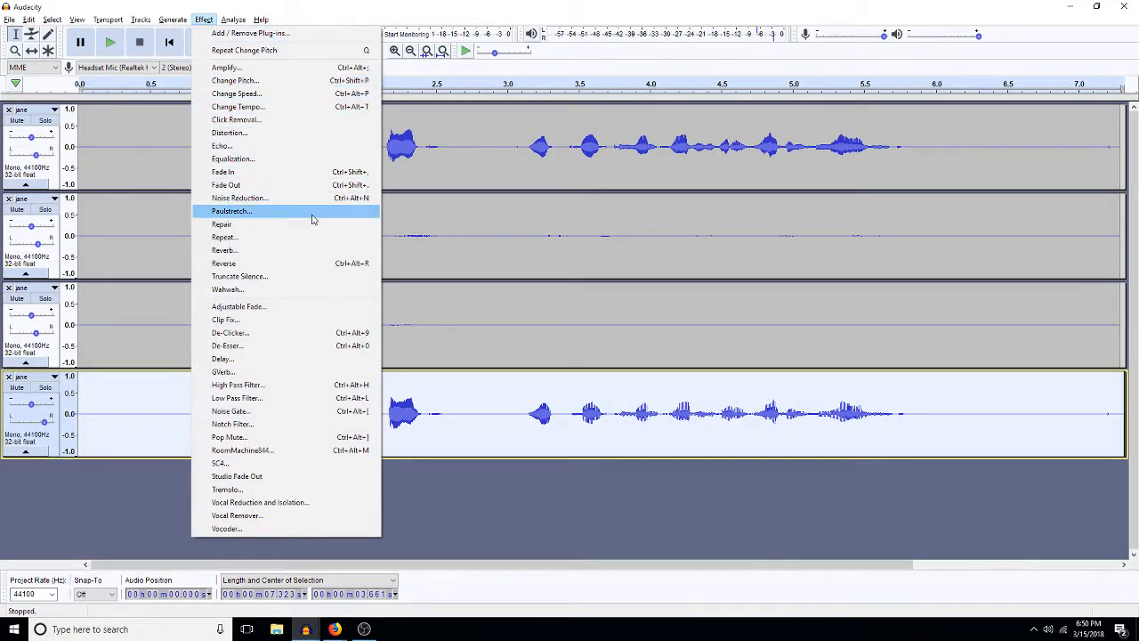
pyautogui.click(317, 249)
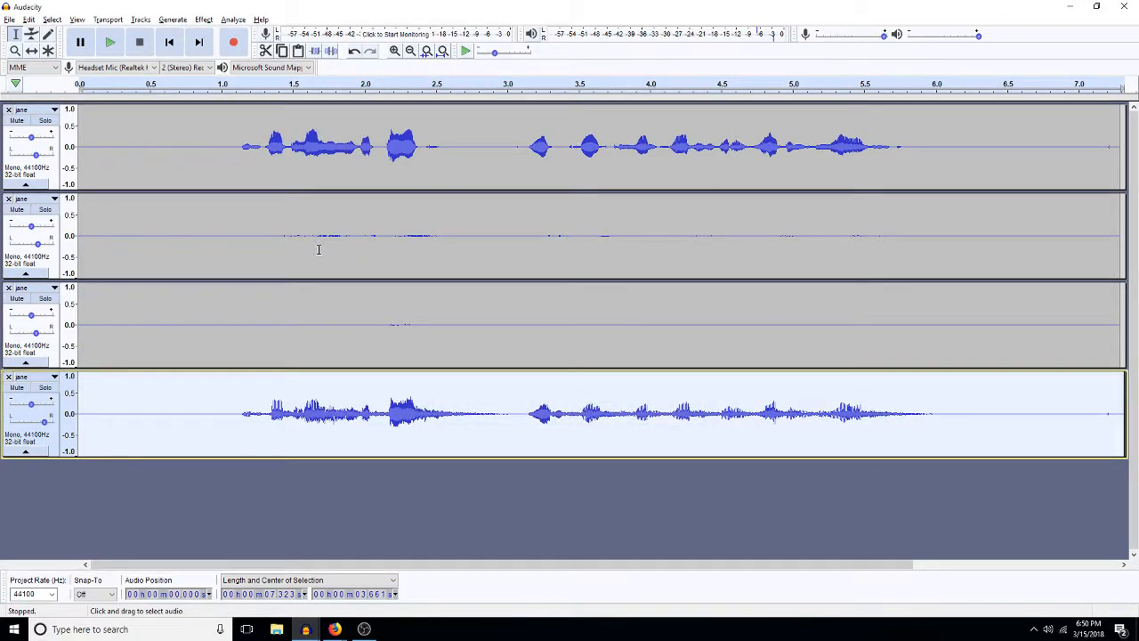
pyautogui.press('space')
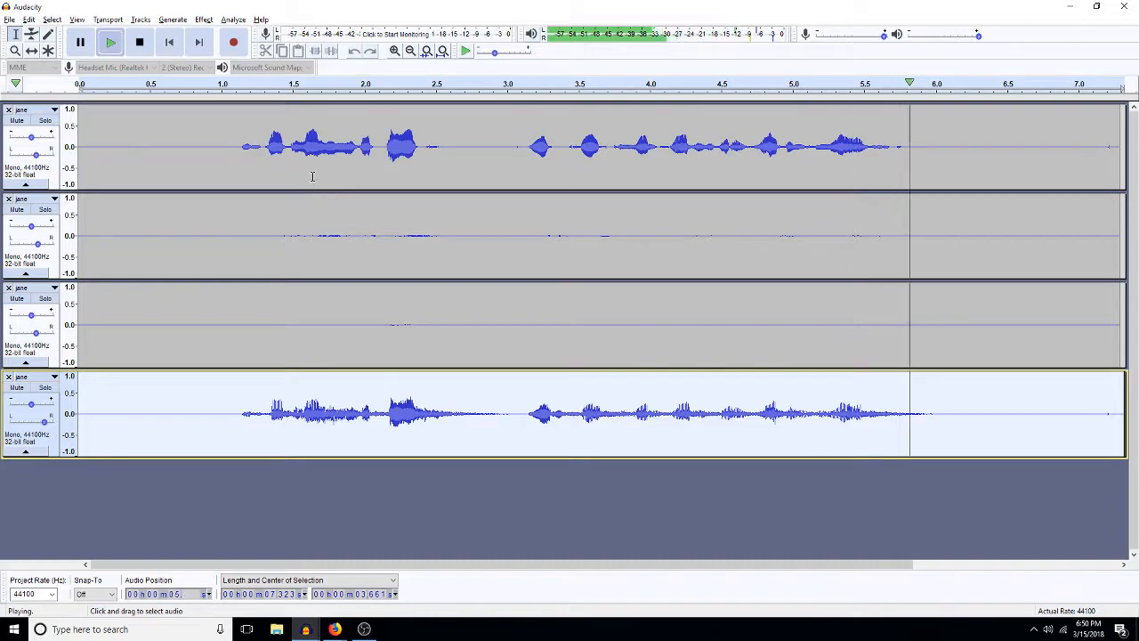
pyautogui.press('space')
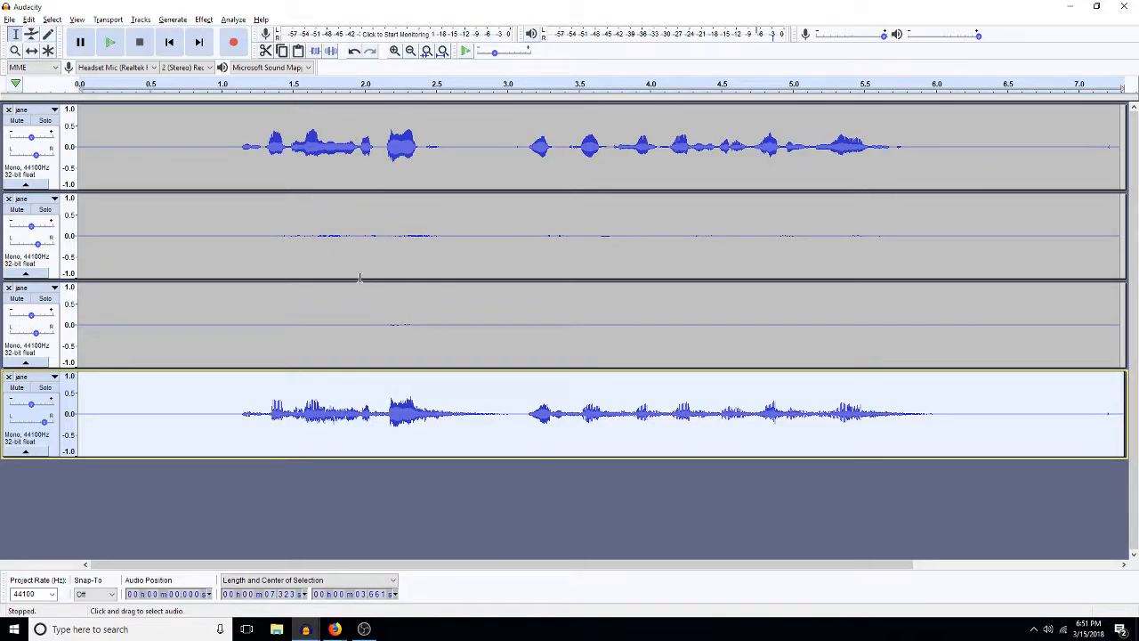
pyautogui.hotkey('ctrl', 'z')
# Step: Duplicate the whole pitch-lowered copy and reverse the upper of the two matching tracks
pyautogui.doubleClick(414, 437)
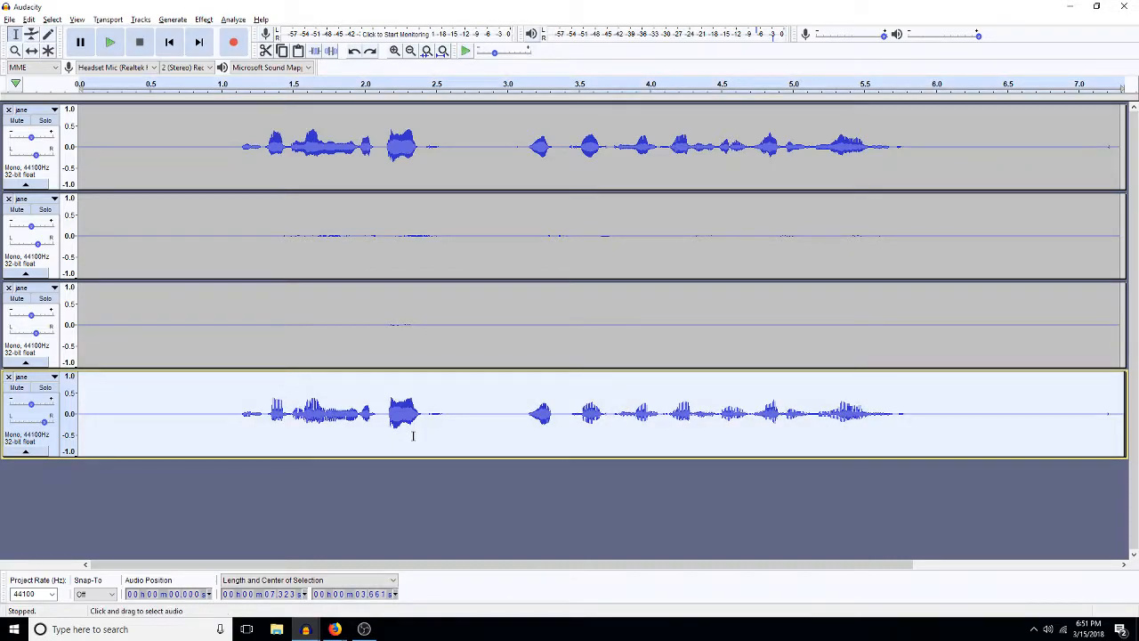
pyautogui.hotkey('ctrl', 'd')
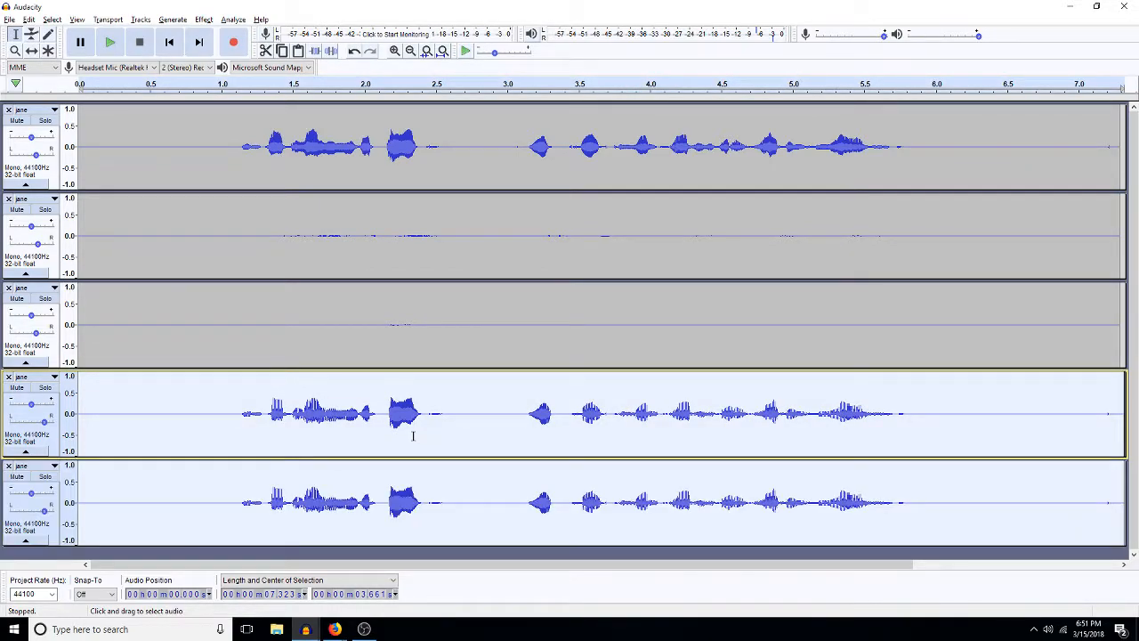
pyautogui.doubleClick(435, 398)
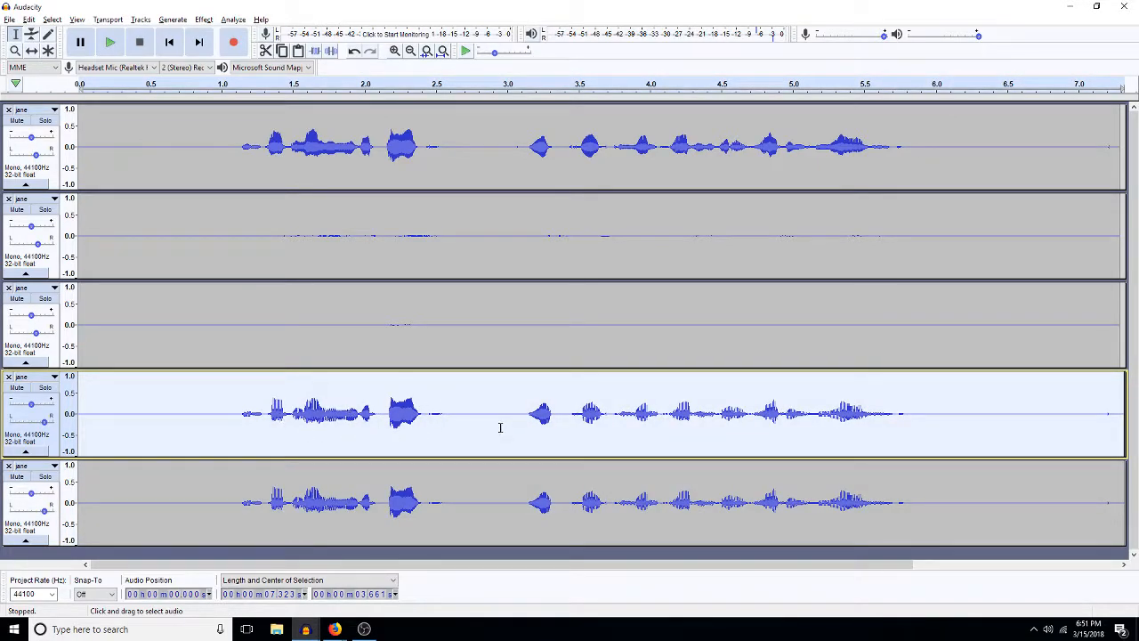
pyautogui.click(204, 20)
pyautogui.click(247, 263)
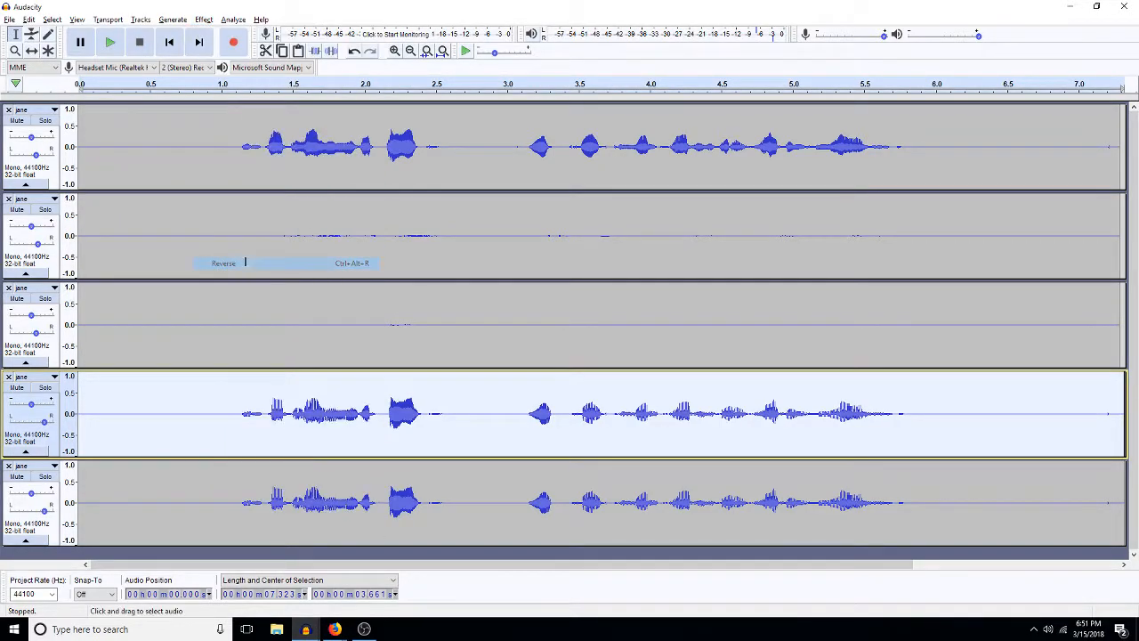
# Step: Apply Reverb with room size 75% and reverberance 50% to the whole reversed copy, and reverse the copy again
pyautogui.doubleClick(323, 432)
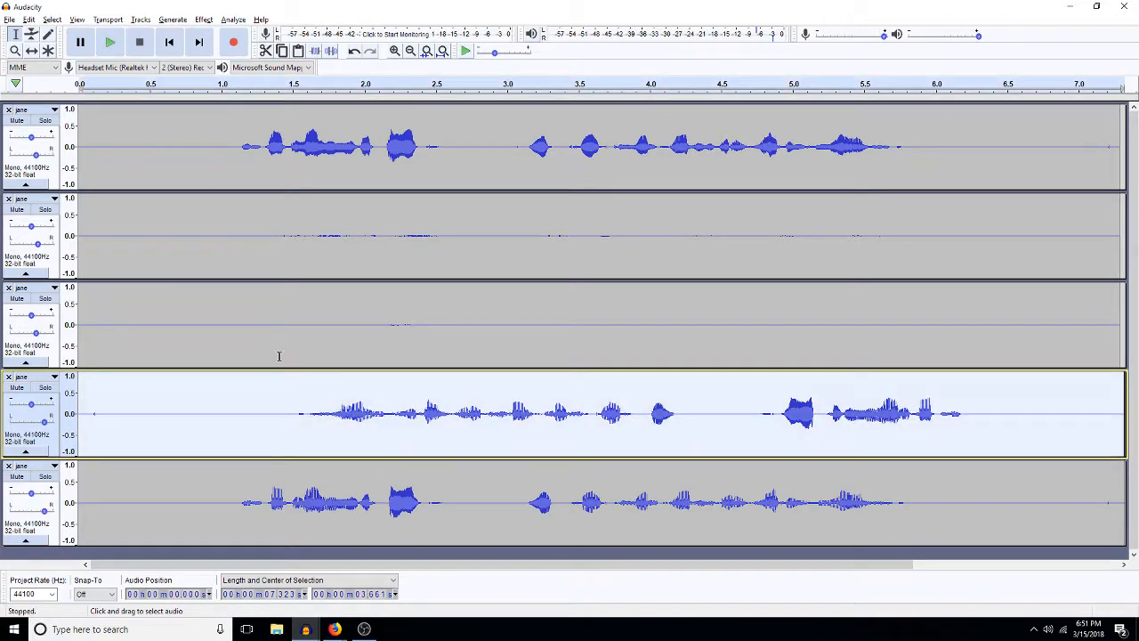
pyautogui.click(203, 20)
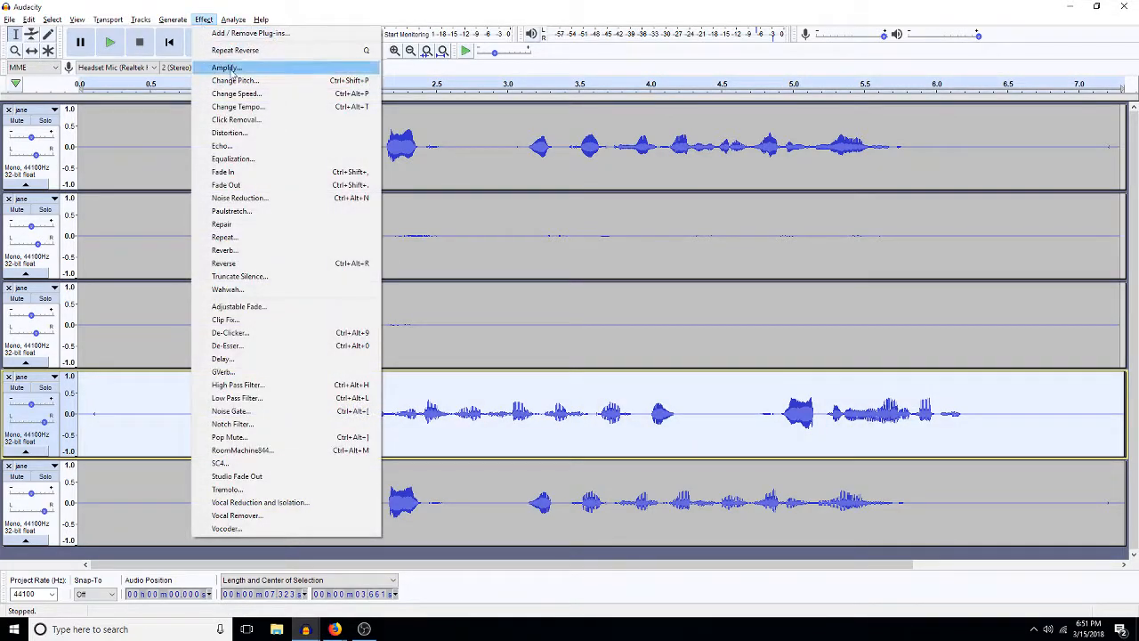
pyautogui.click(253, 254)
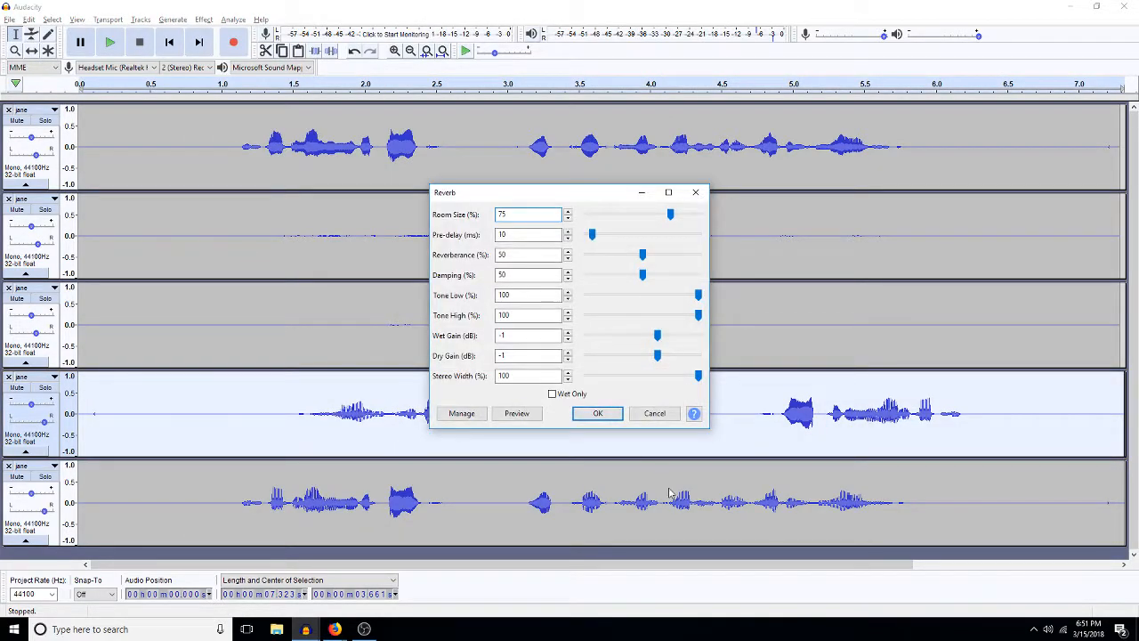
pyautogui.click(587, 413)
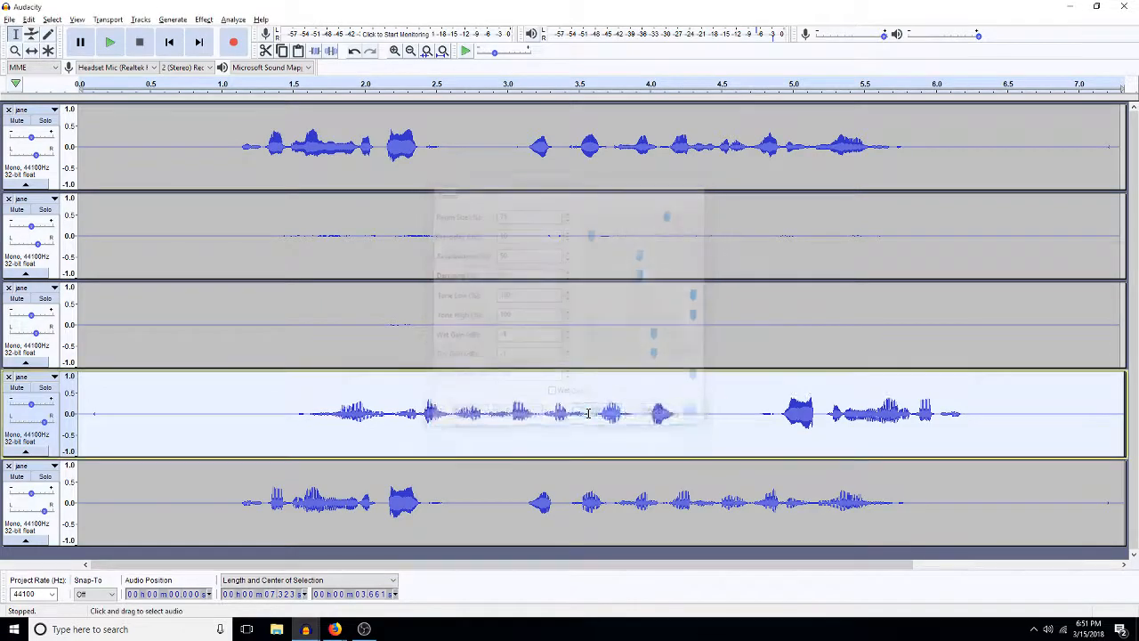
pyautogui.click(204, 20)
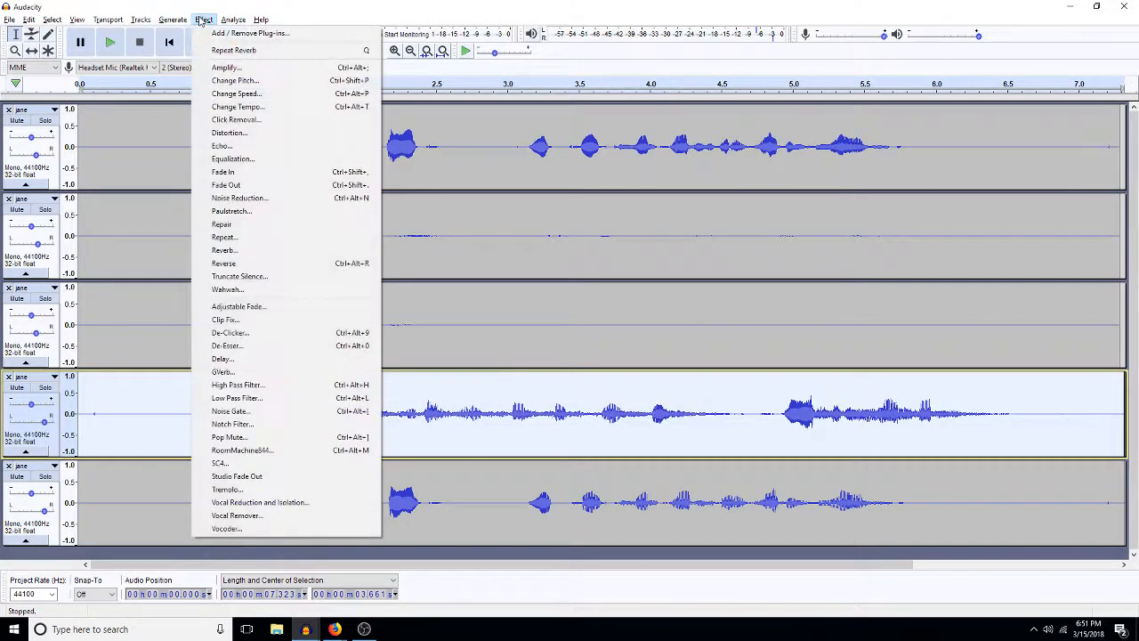
pyautogui.click(233, 263)
# Step: Play all tracks with the reverse-reverb copy from about 0.41 s
pyautogui.click(137, 406)
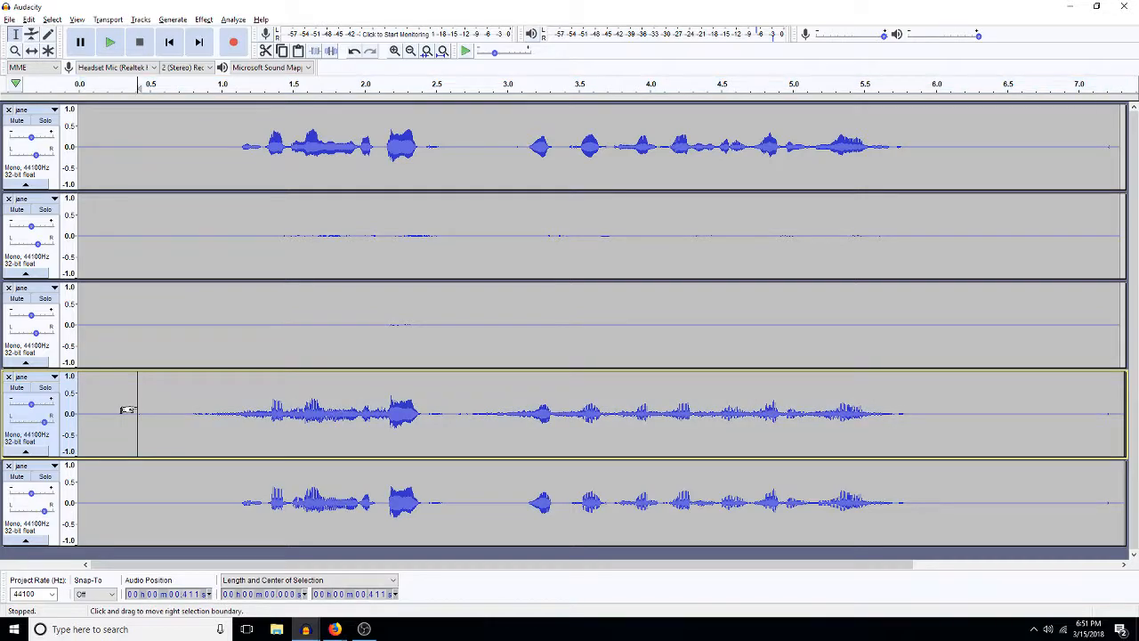
pyautogui.press('space')
pyautogui.press('space')
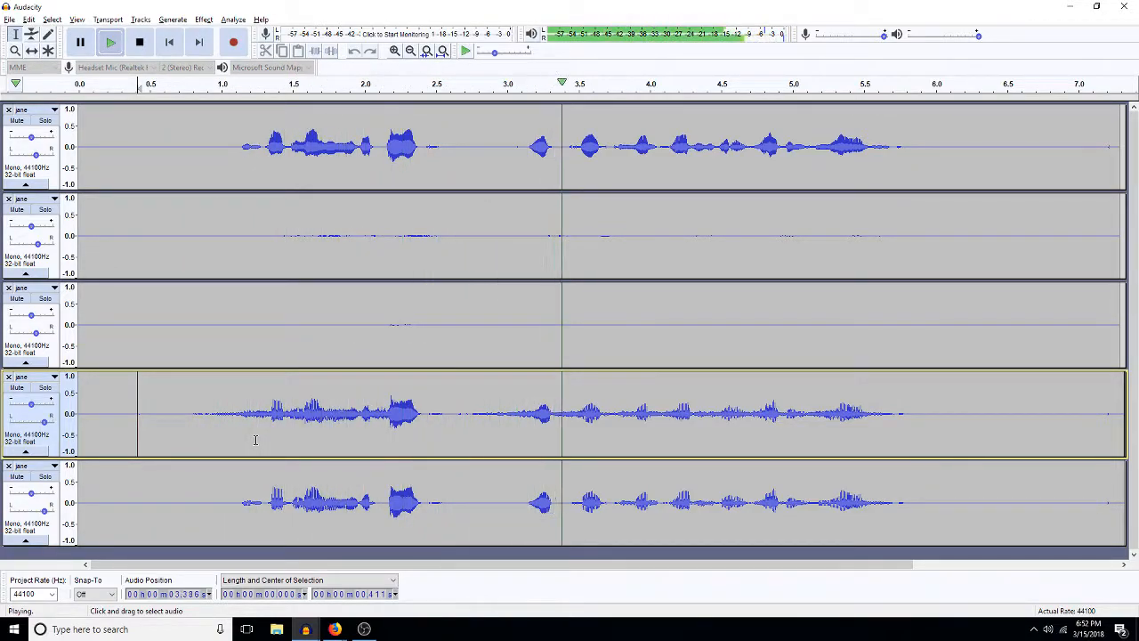
# Step: Apply Reverb to the whole lowest pitch-lowered copy and play the full mix from the start
pyautogui.doubleClick(379, 488)
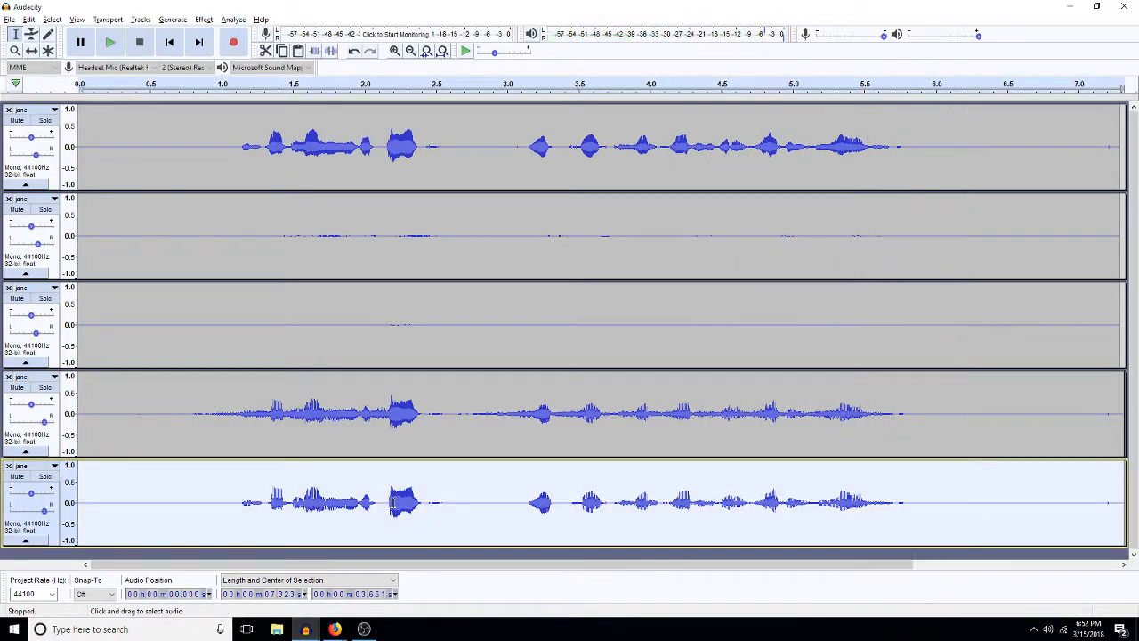
pyautogui.click(204, 20)
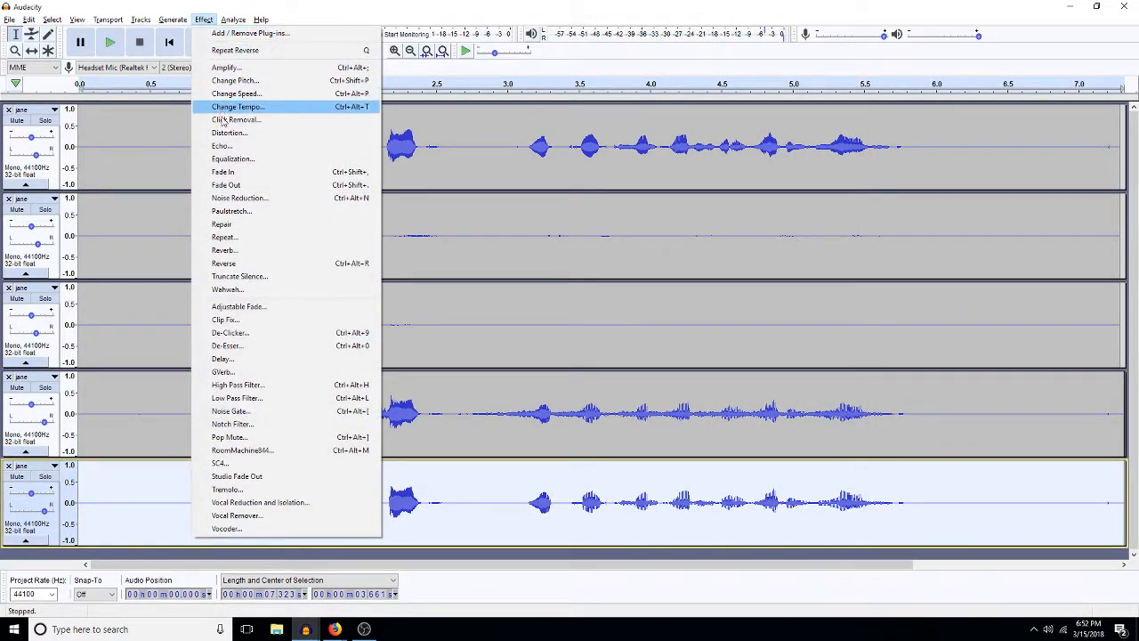
pyautogui.click(256, 251)
pyautogui.click(598, 413)
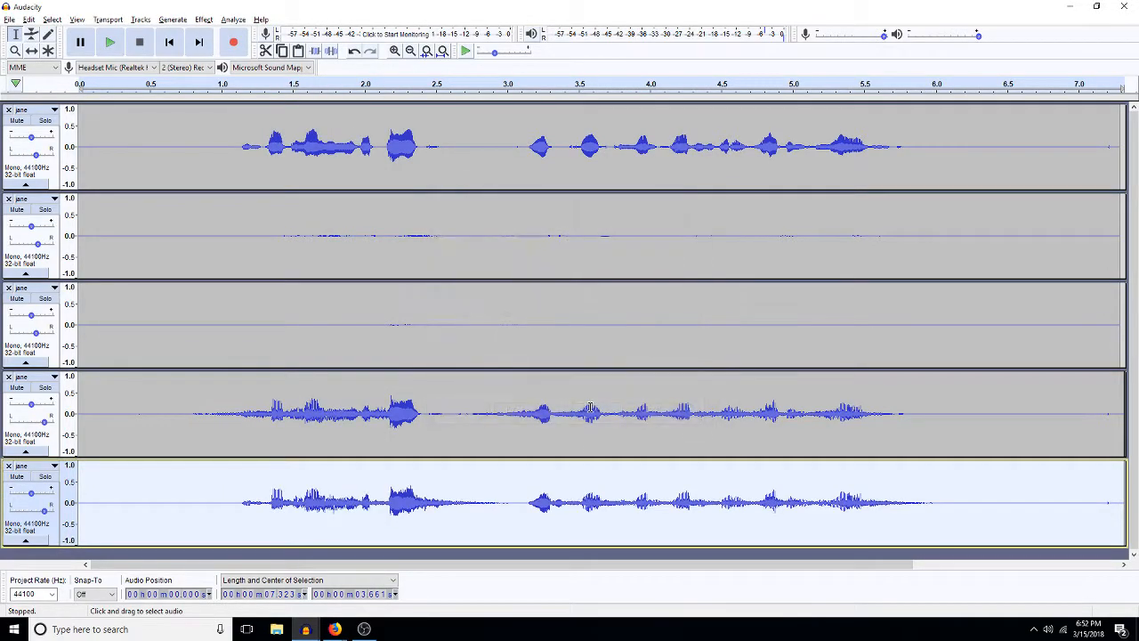
pyautogui.press('space')
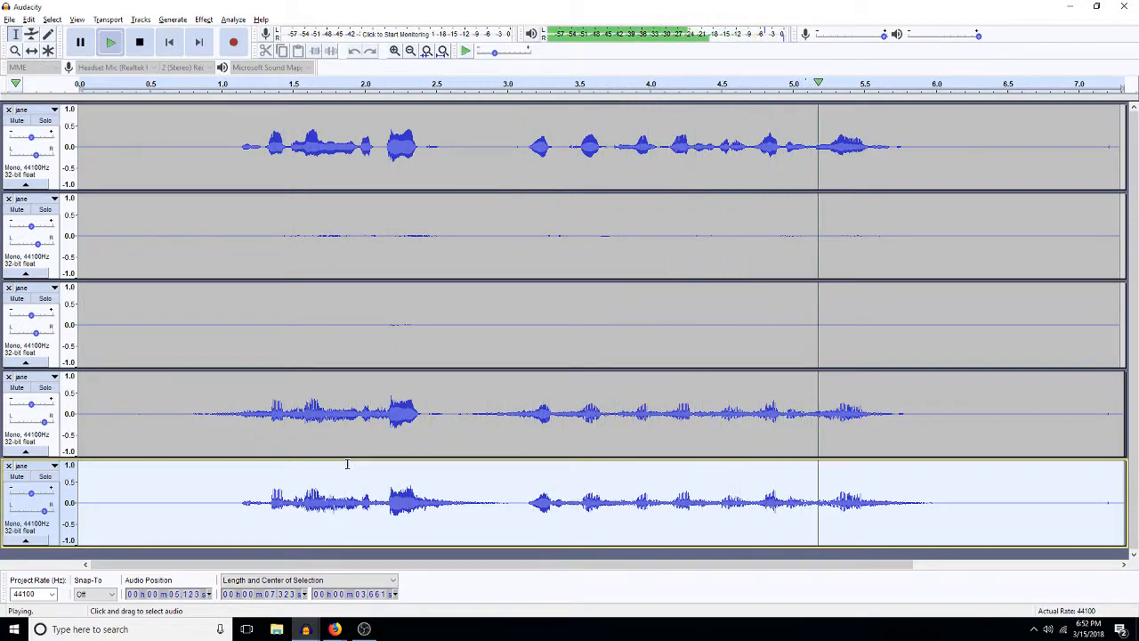
# Step: Apply a High Pass Filter with 6 dB rolloff to the whole top voice track and play the mix from about 1.06 s
pyautogui.click(389, 379)
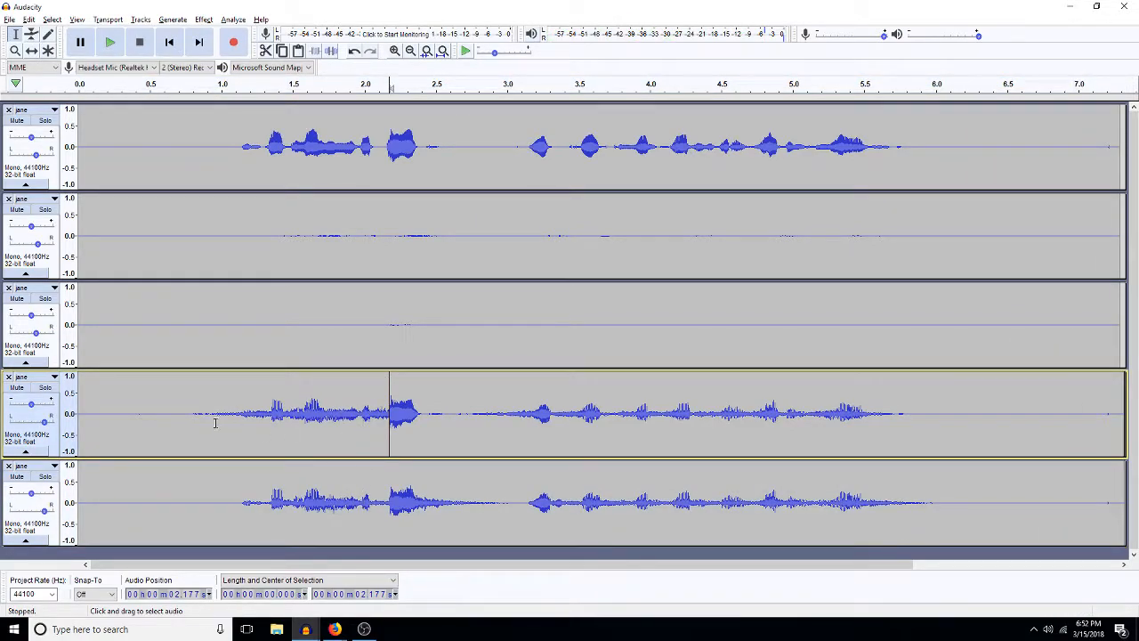
pyautogui.click(156, 416)
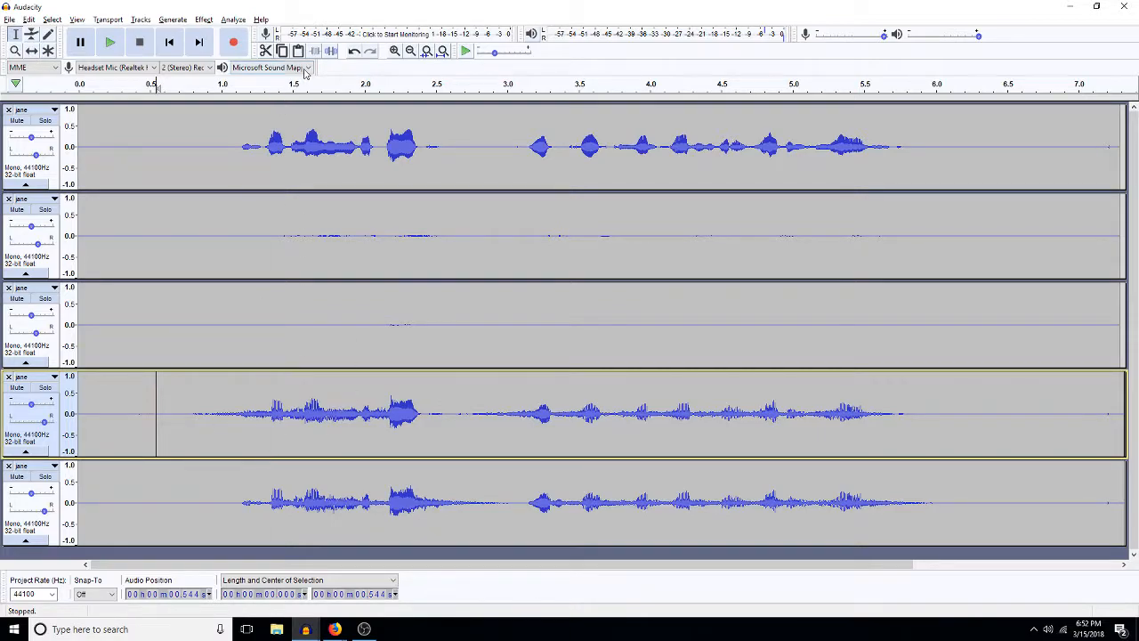
pyautogui.click(314, 151)
pyautogui.doubleClick(314, 147)
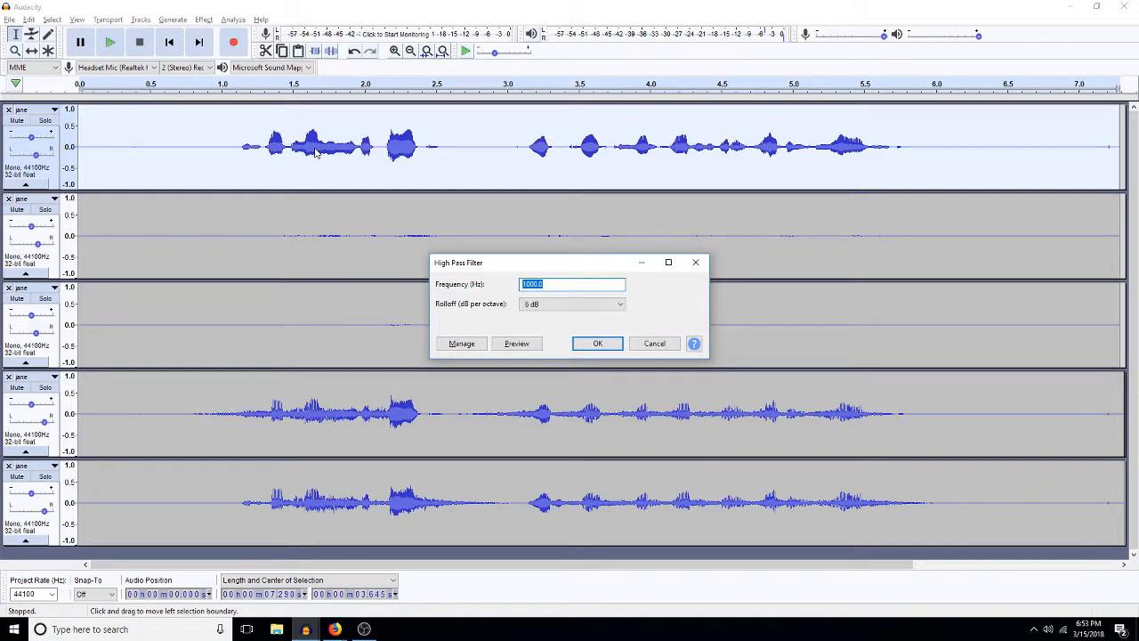
pyautogui.press('Escape')
pyautogui.click(230, 142)
pyautogui.press('space')
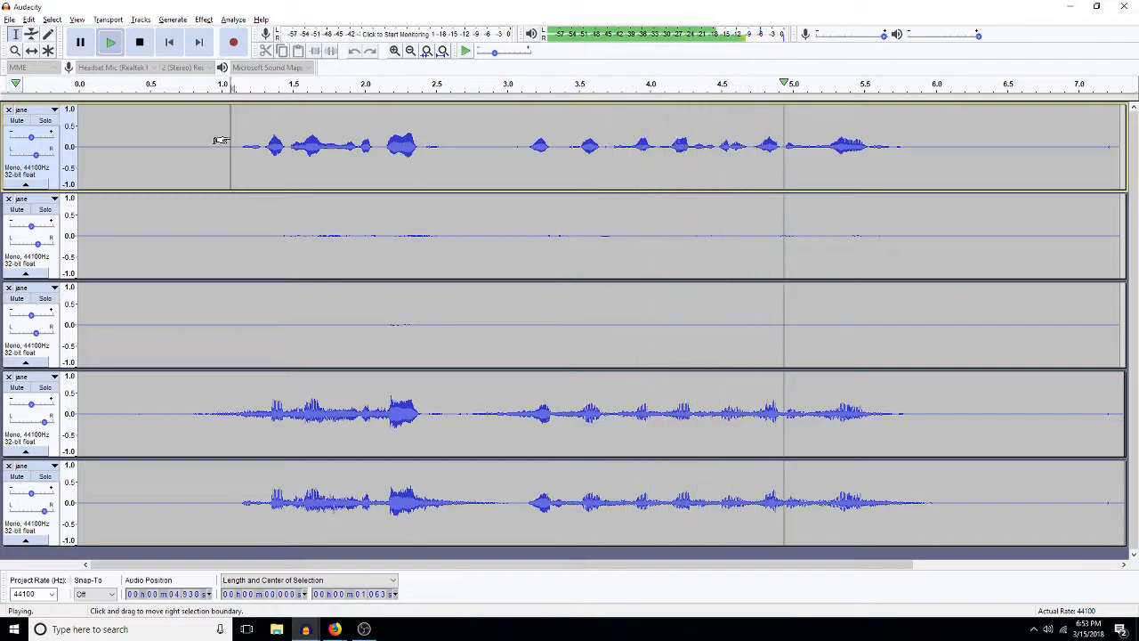
pyautogui.press('space')
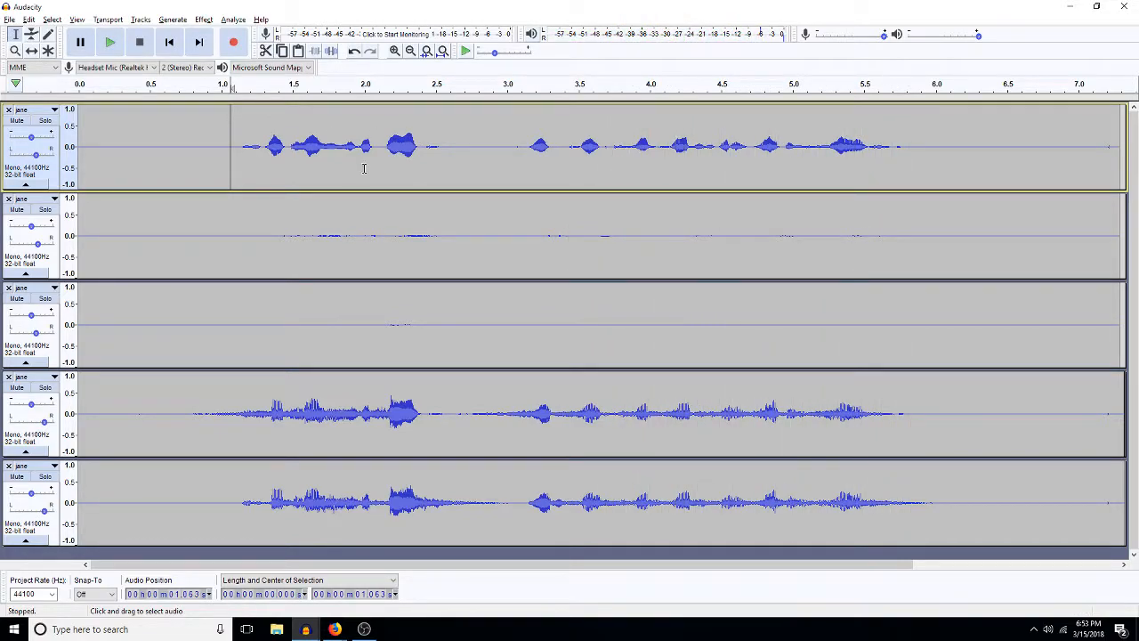
# Step: Switch to the alllines_raw project and copy about 24.9 s of its first voice track, starting near 3:55
pyautogui.click(323, 149)
pyautogui.doubleClick(323, 148)
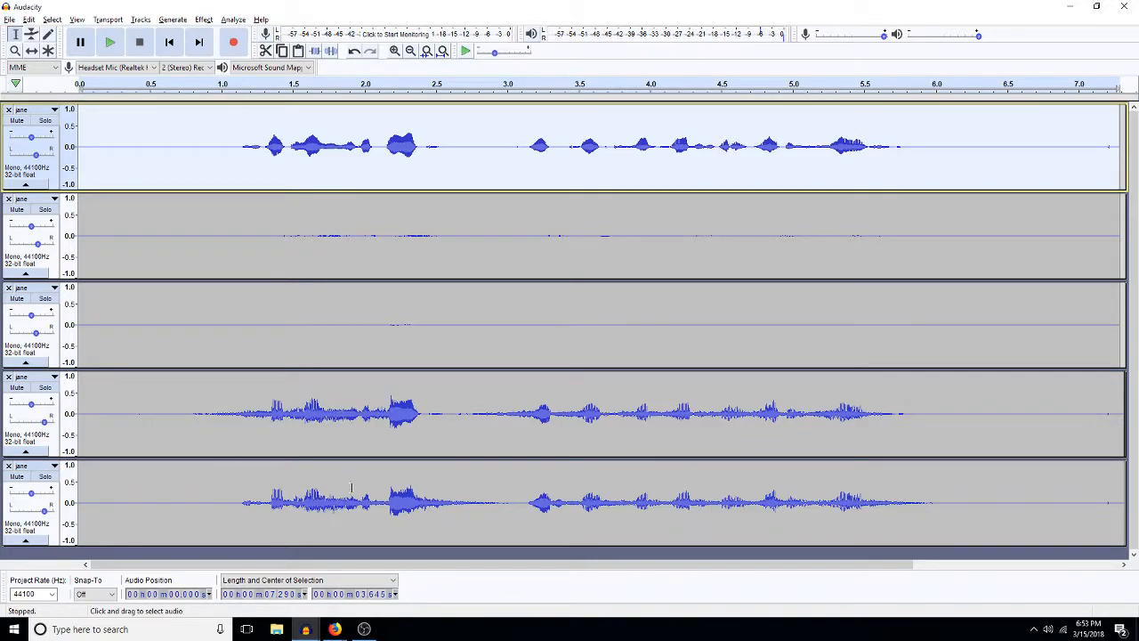
pyautogui.click(305, 629)
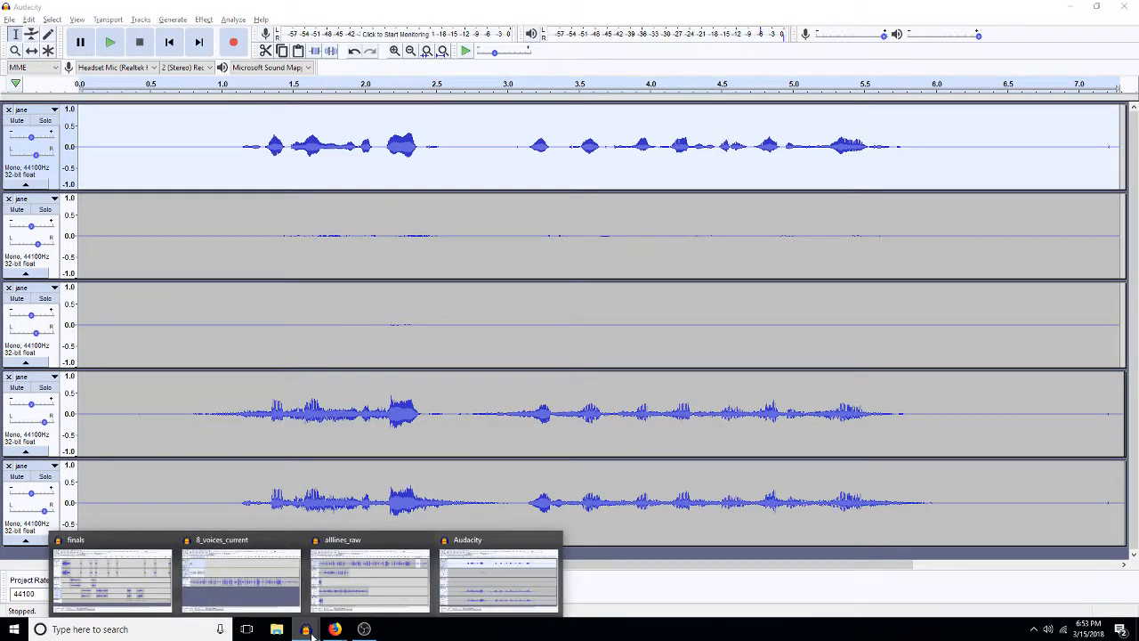
pyautogui.click(474, 594)
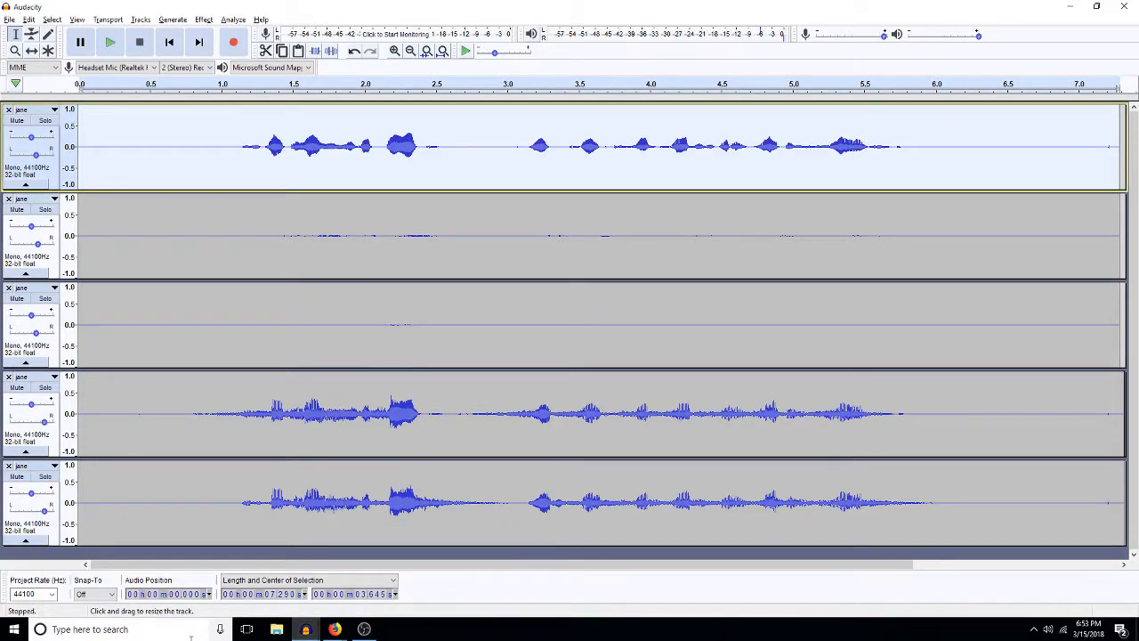
pyautogui.click(306, 630)
pyautogui.click(387, 579)
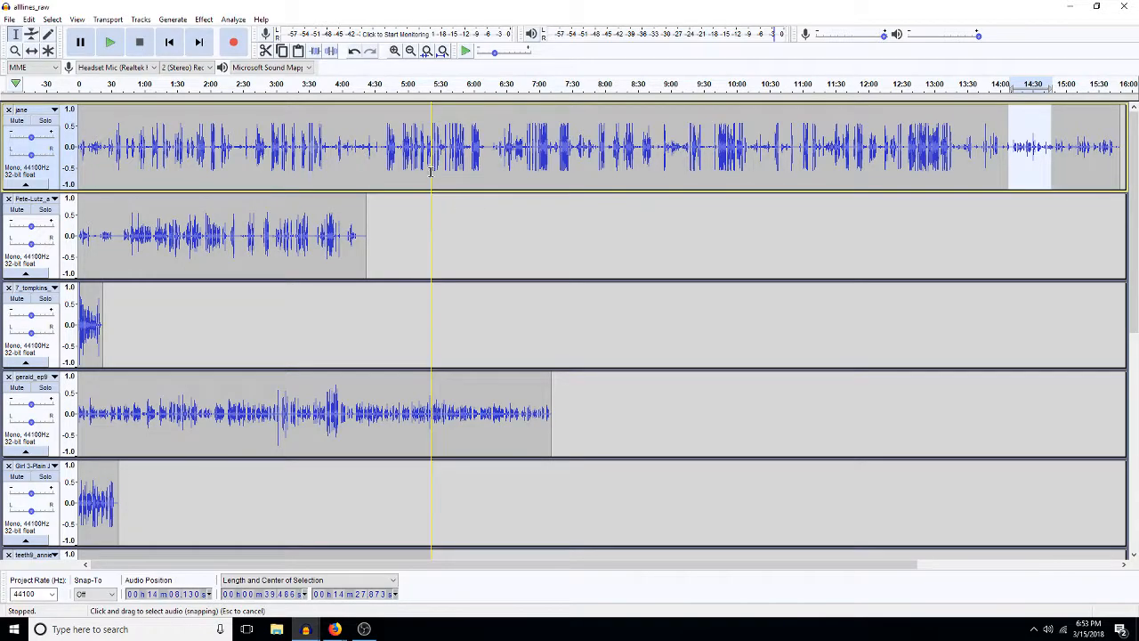
pyautogui.moveTo(363, 159); pyautogui.dragTo(338, 167)
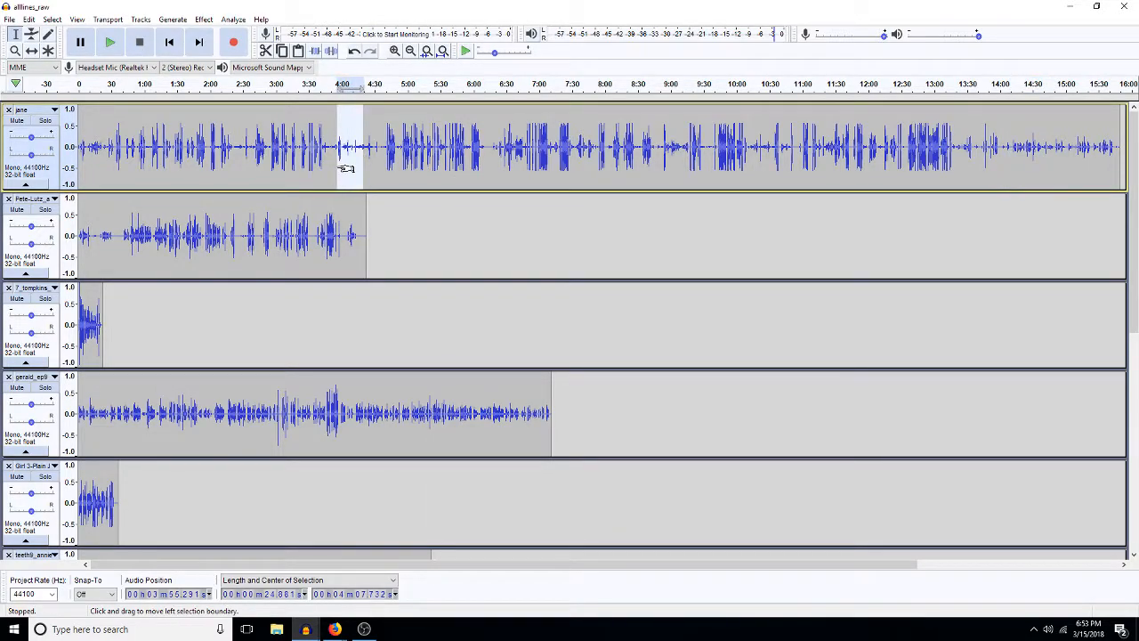
pyautogui.press('space')
# Step: Return to the untitled project and close all five of its tracks
pyautogui.click(300, 631)
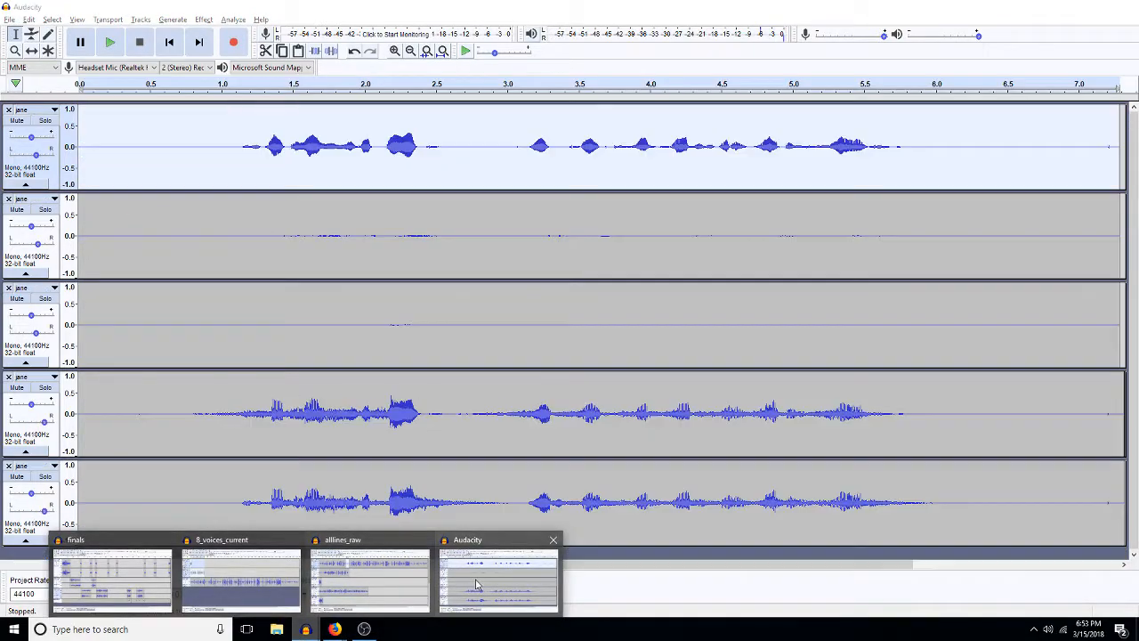
pyautogui.click(498, 579)
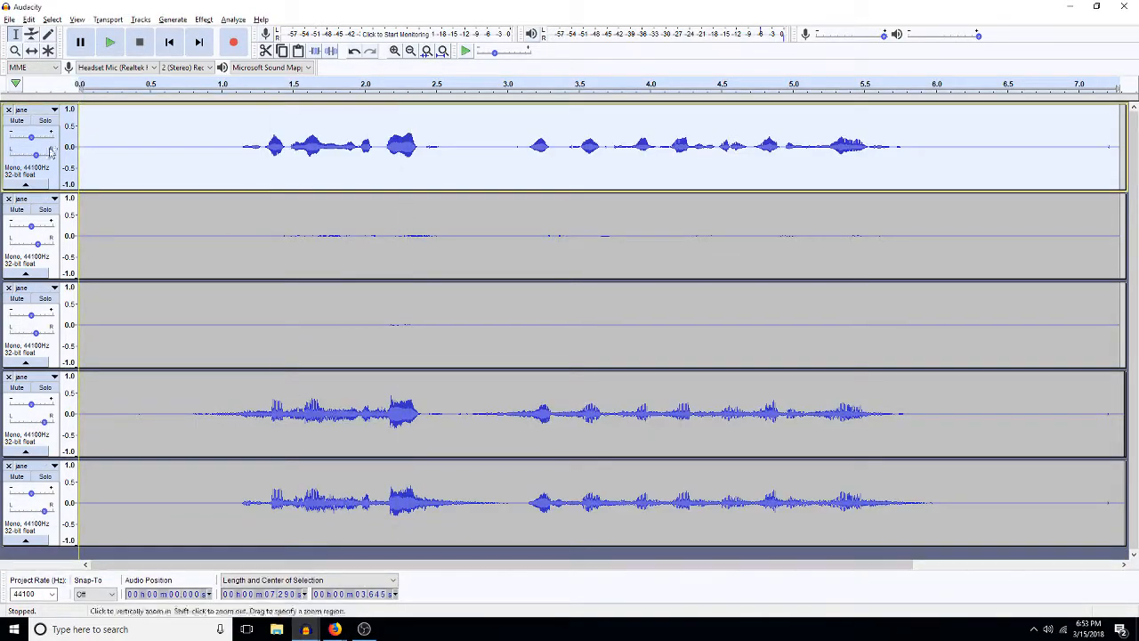
pyautogui.click(8, 109)
pyautogui.click(8, 109)
pyautogui.click(8, 109)
pyautogui.click(8, 109)
pyautogui.click(8, 110)
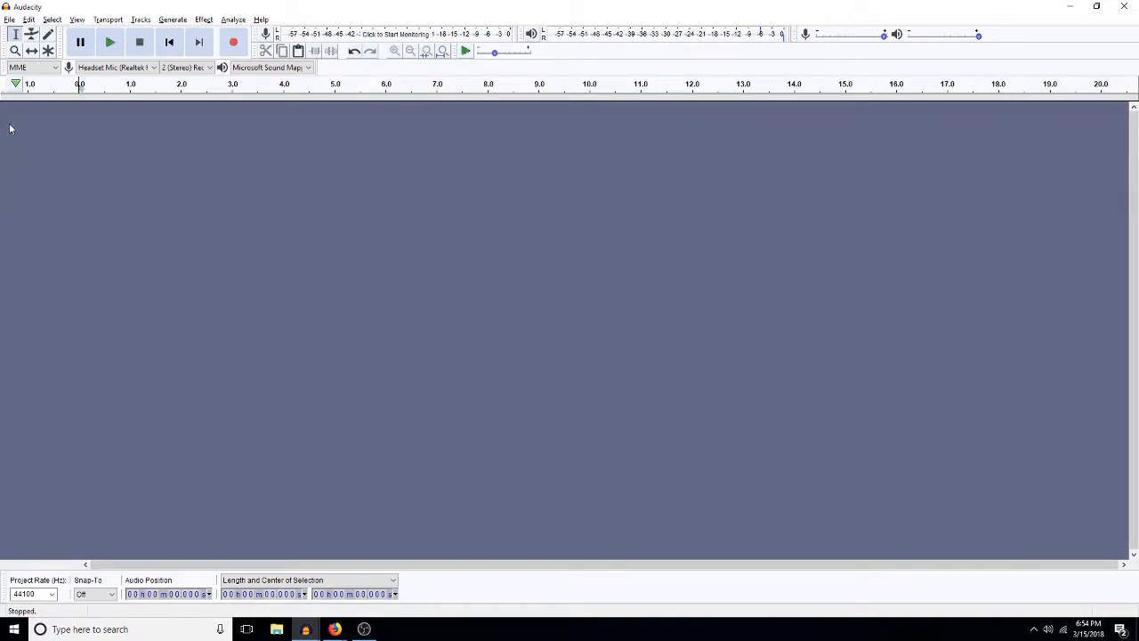
# Step: Paste the copied excerpt into the empty project and play it from about 1.33 s
pyautogui.hotkey('ctrl', 'z')
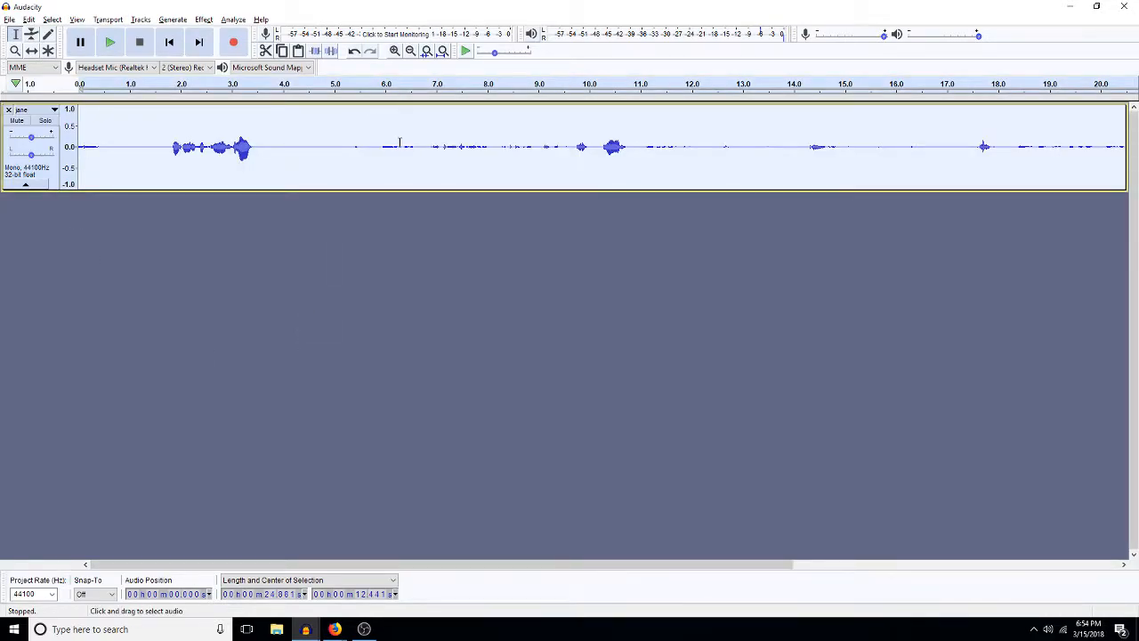
pyautogui.hotkey('ctrl', 'f')
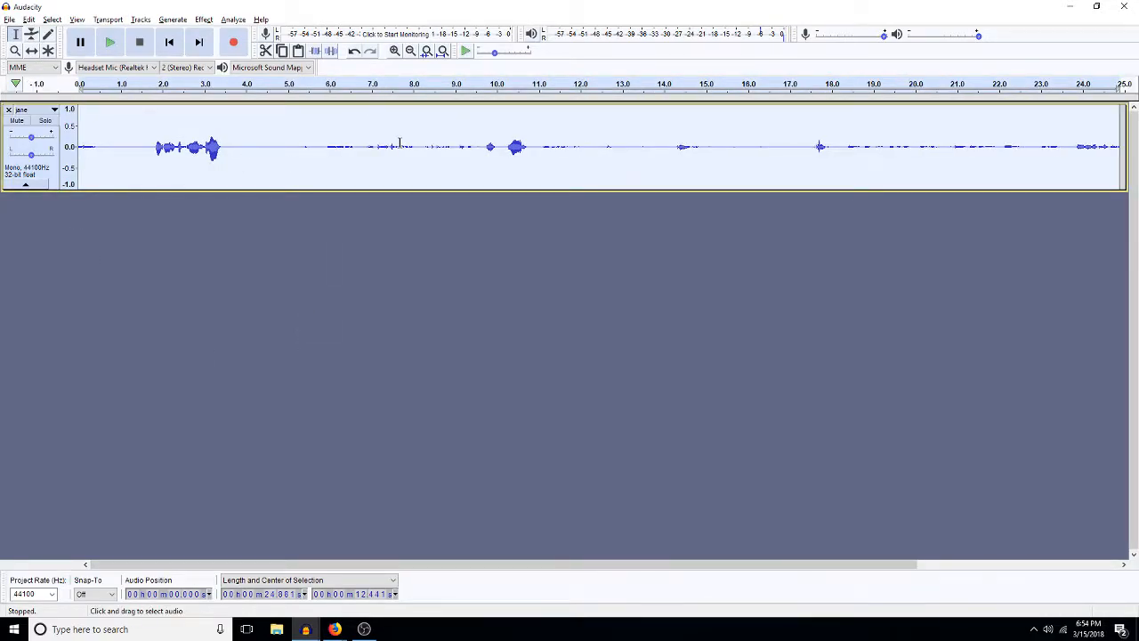
pyautogui.click(134, 141)
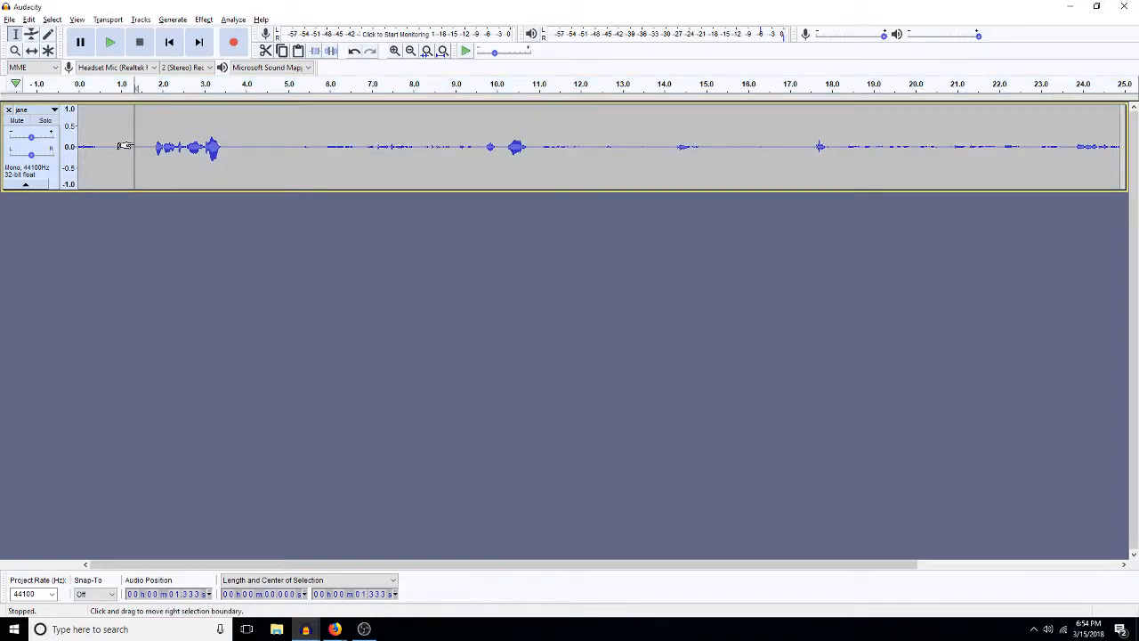
pyautogui.press('space')
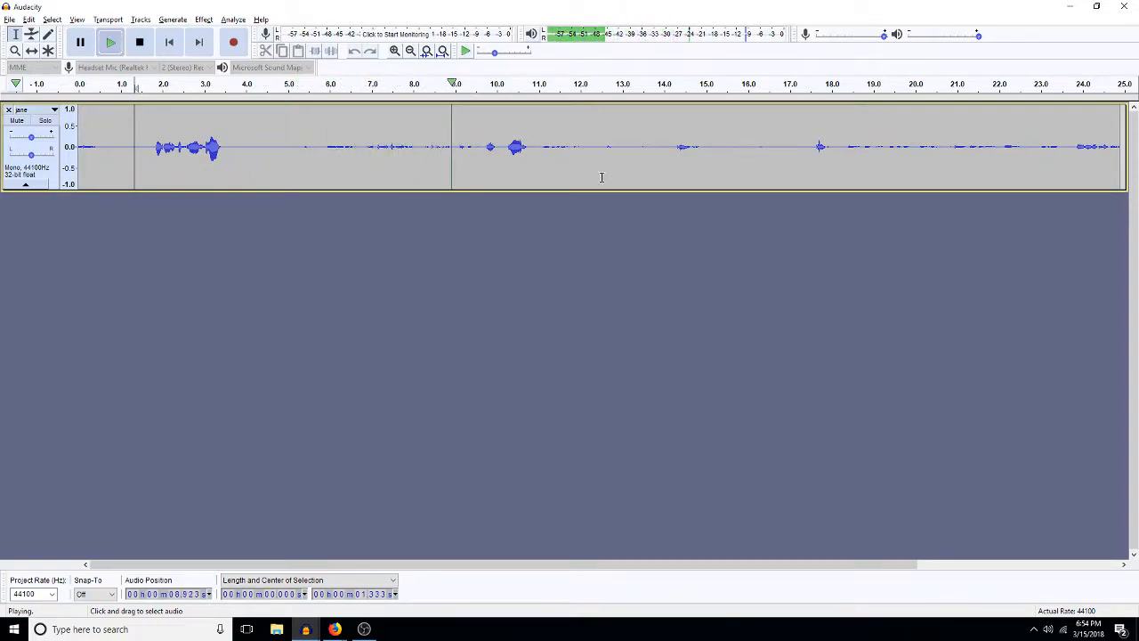
pyautogui.press('space')
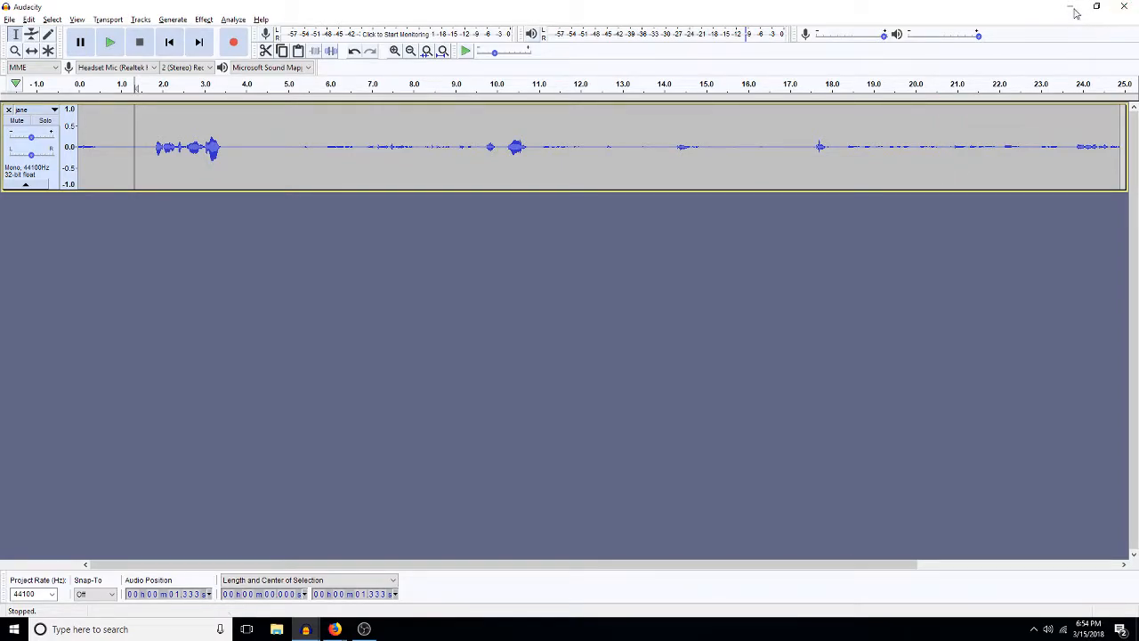
# Step: In the alllines_raw project, copy about 50.8 s of the longer teeth9 voice track, starting near 2:13.6
pyautogui.click(1132, 6)
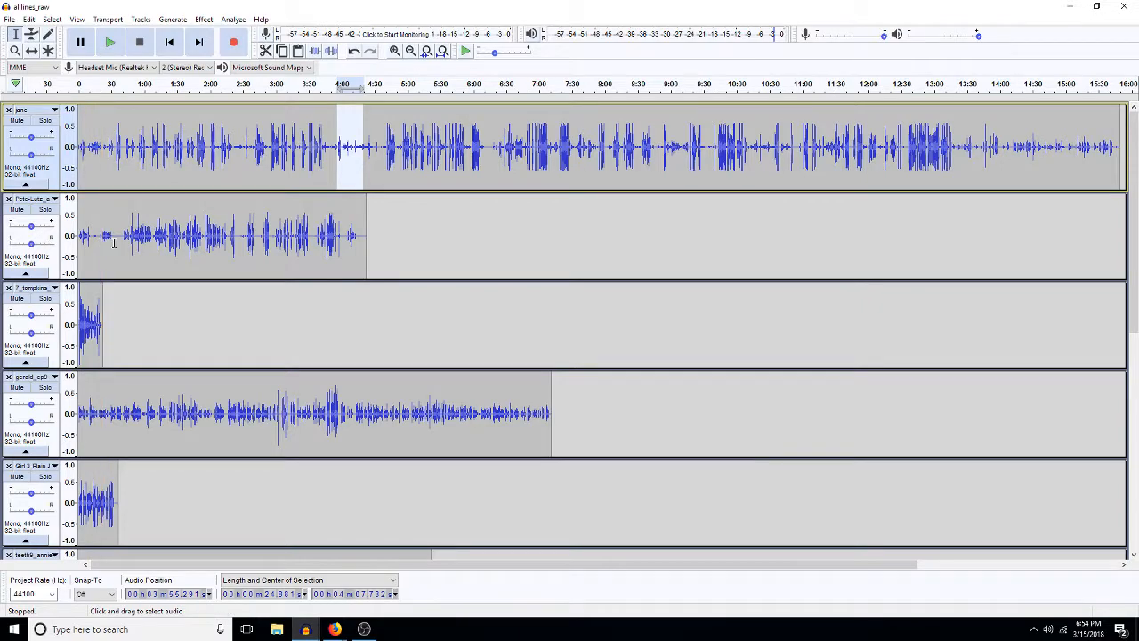
pyautogui.moveTo(114, 243); pyautogui.dragTo(73, 257)
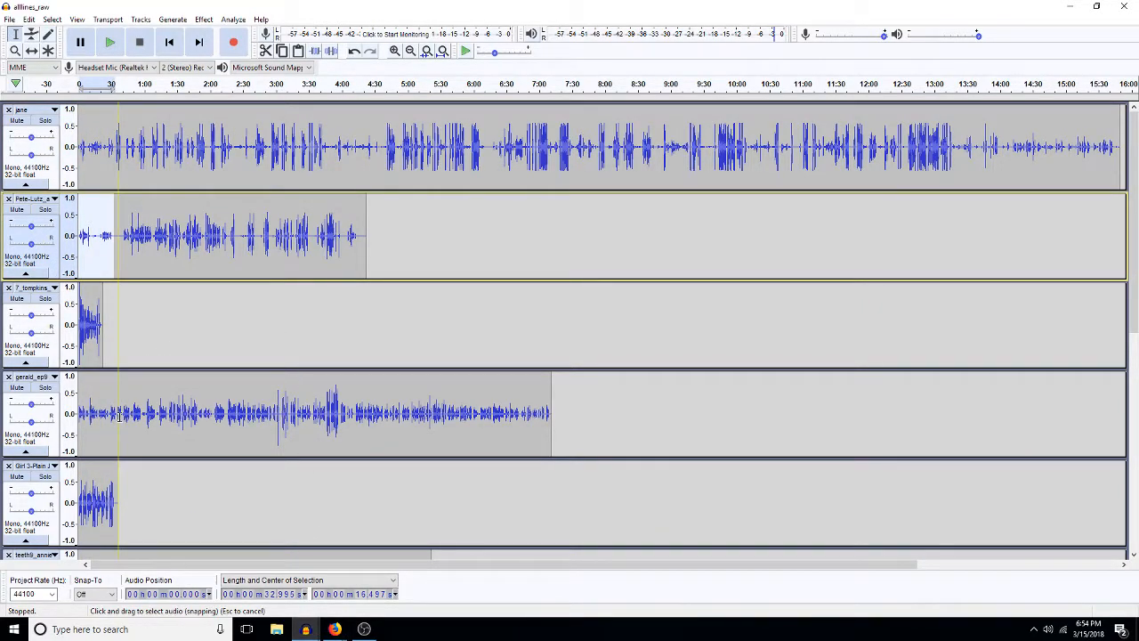
pyautogui.scroll(-5, 133, 392)
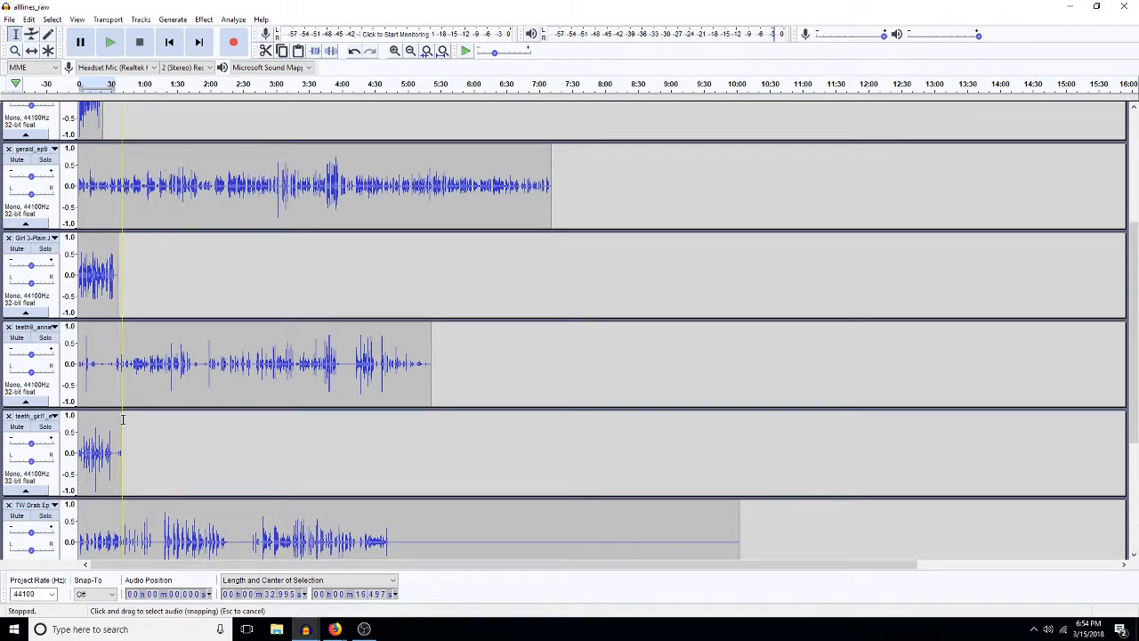
pyautogui.moveTo(225, 367); pyautogui.dragTo(280, 369)
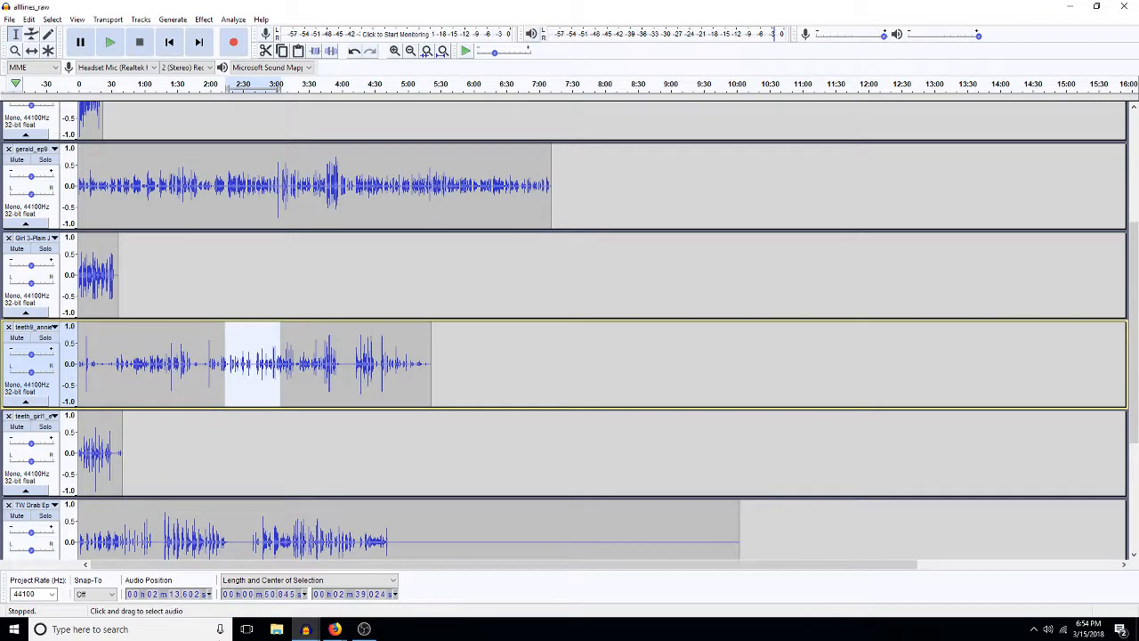
# Step: In the untitled project, replace the existing voice track with the copied teeth9 excerpt
pyautogui.moveTo(305, 629)
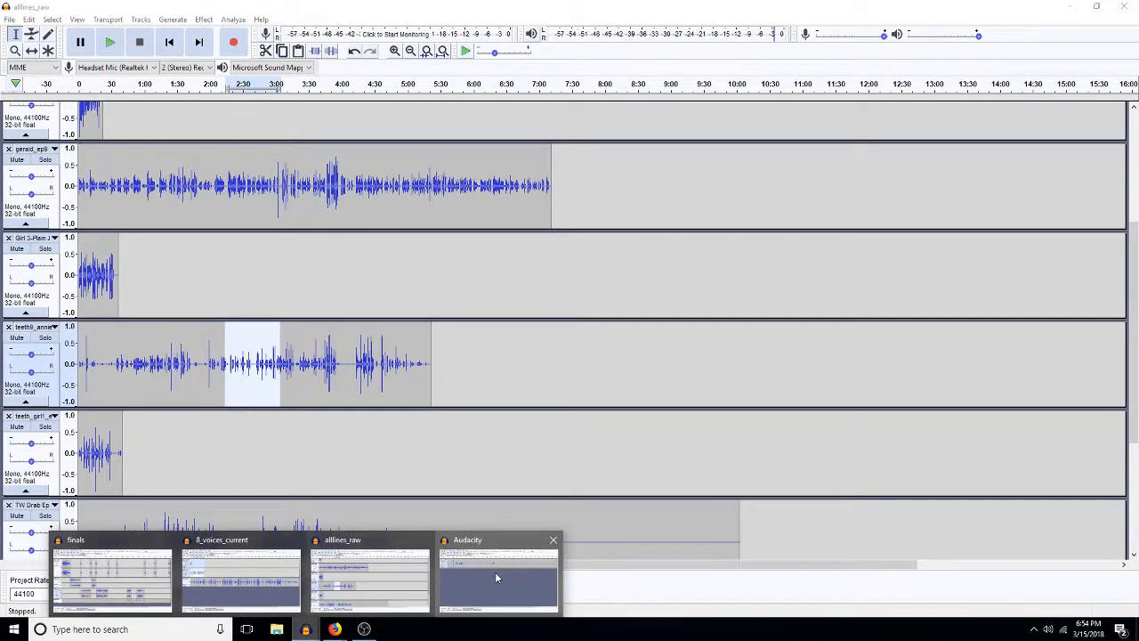
pyautogui.click(456, 561)
pyautogui.click(8, 110)
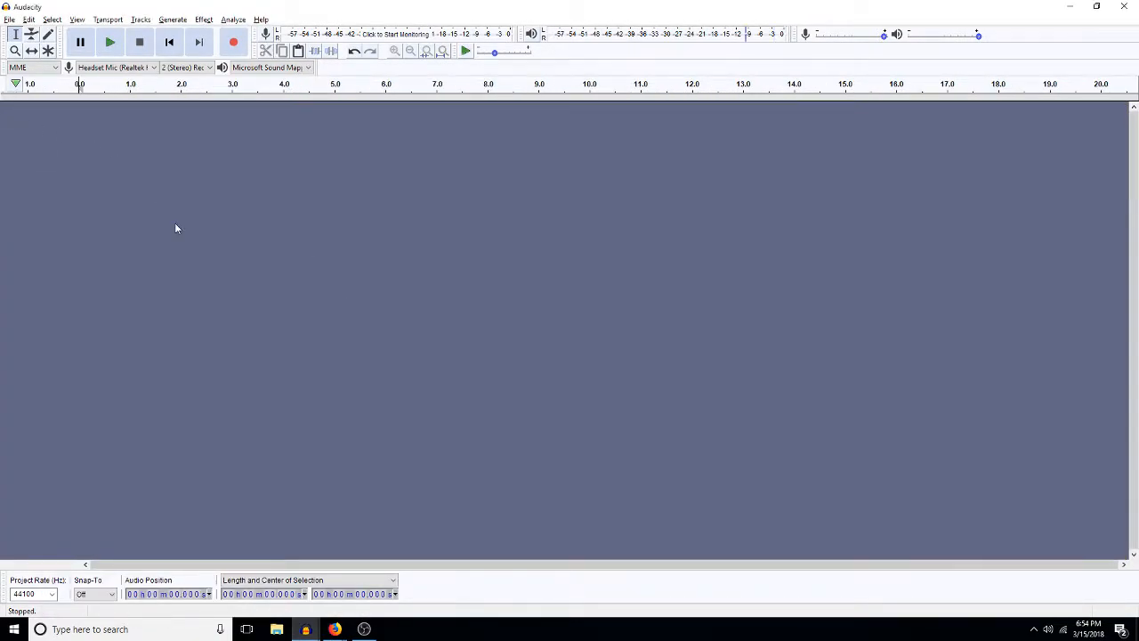
pyautogui.hotkey('ctrl', 'z')
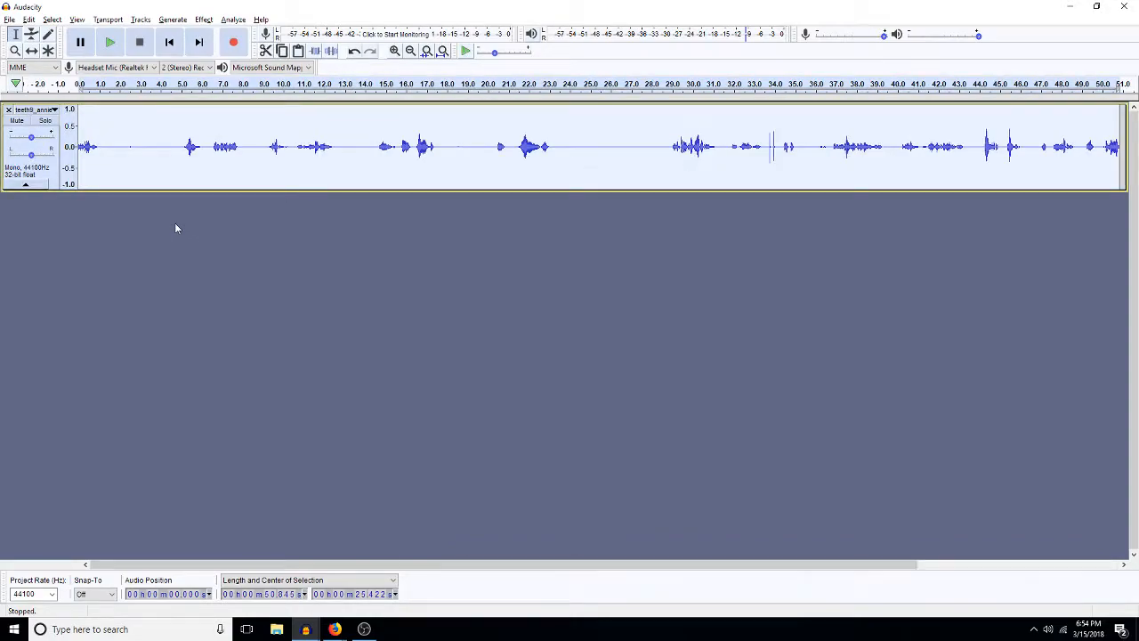
# Step: Play the pasted teeth9 excerpt from about 5.4 s
pyautogui.click(188, 147)
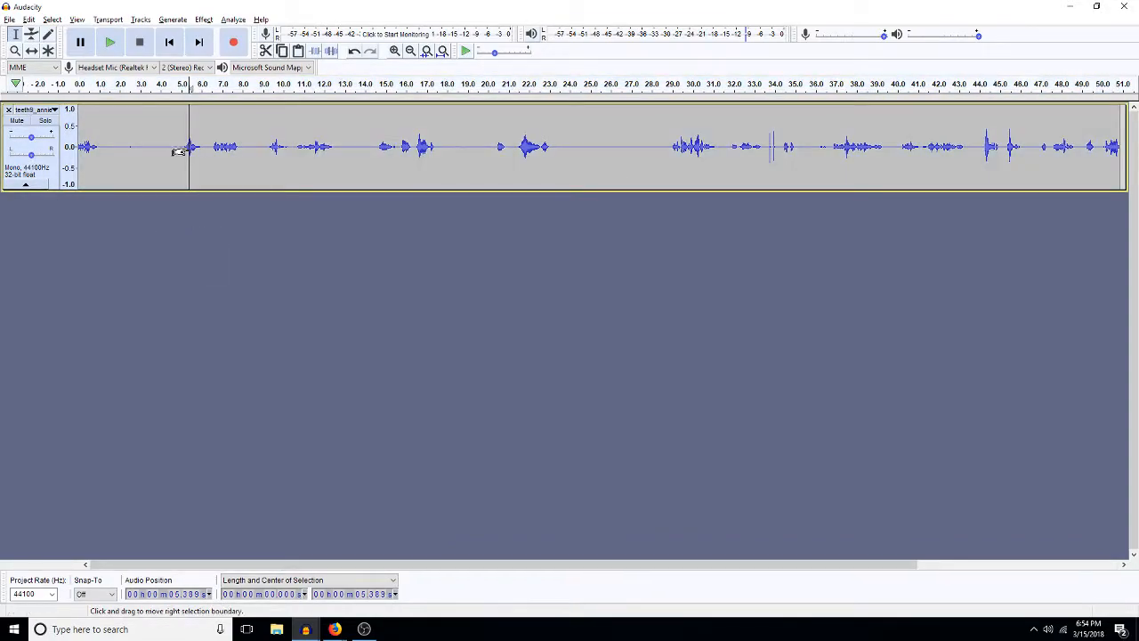
pyautogui.press('space')
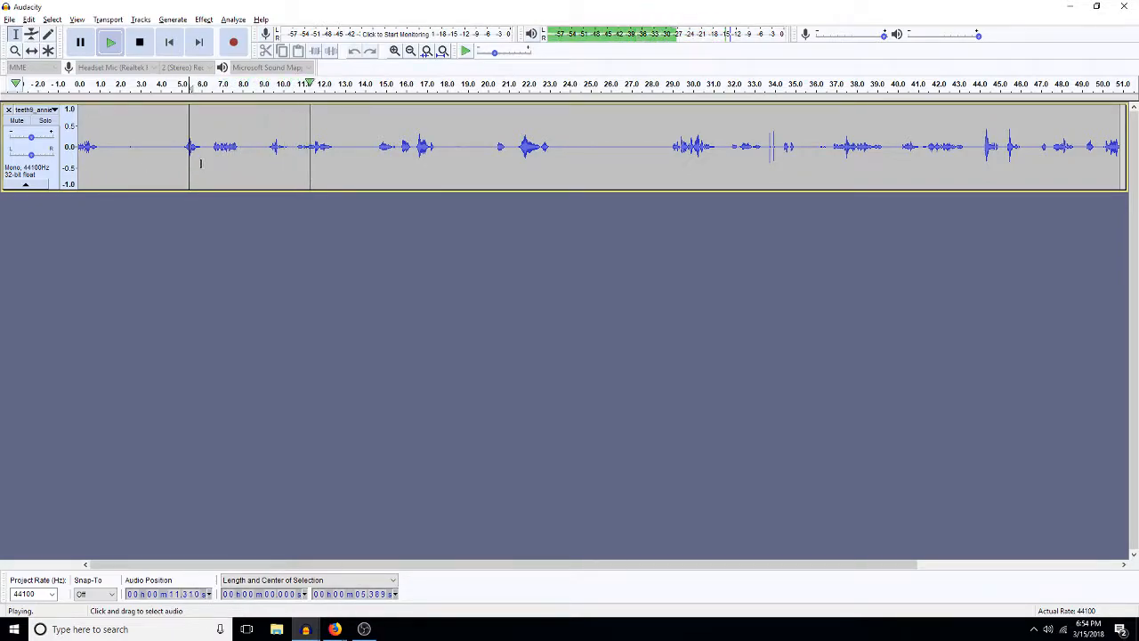
pyautogui.press('space')
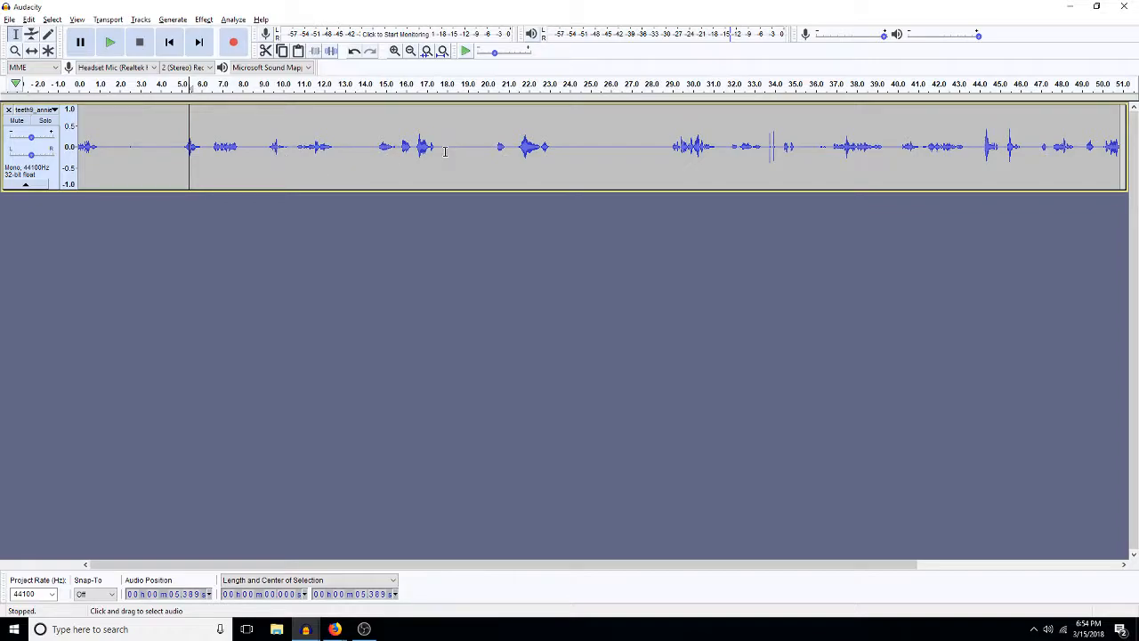
# Step: Duplicate the phrase of about 3.7 s starting near 14.25 s onto a new track
pyautogui.moveTo(445, 152); pyautogui.dragTo(372, 181)
pyautogui.hotkey('ctrl', '3')
pyautogui.hotkey('ctrl', 'd')
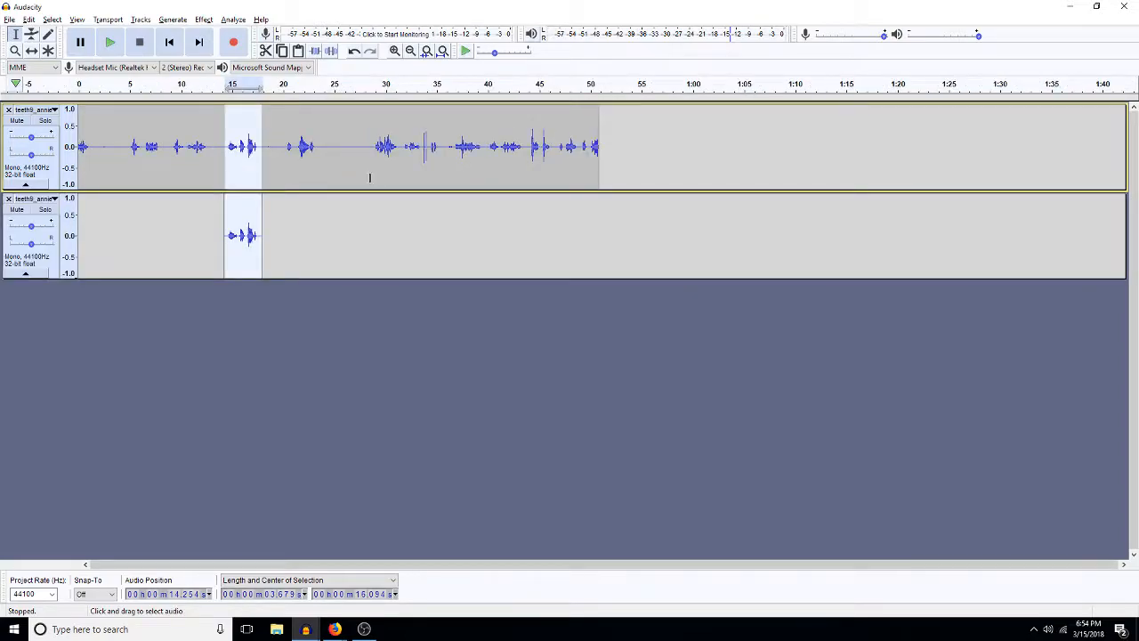
# Step: Amplify the whole duplicated phrase by -10 dB
pyautogui.click(236, 229)
pyautogui.doubleClick(236, 221)
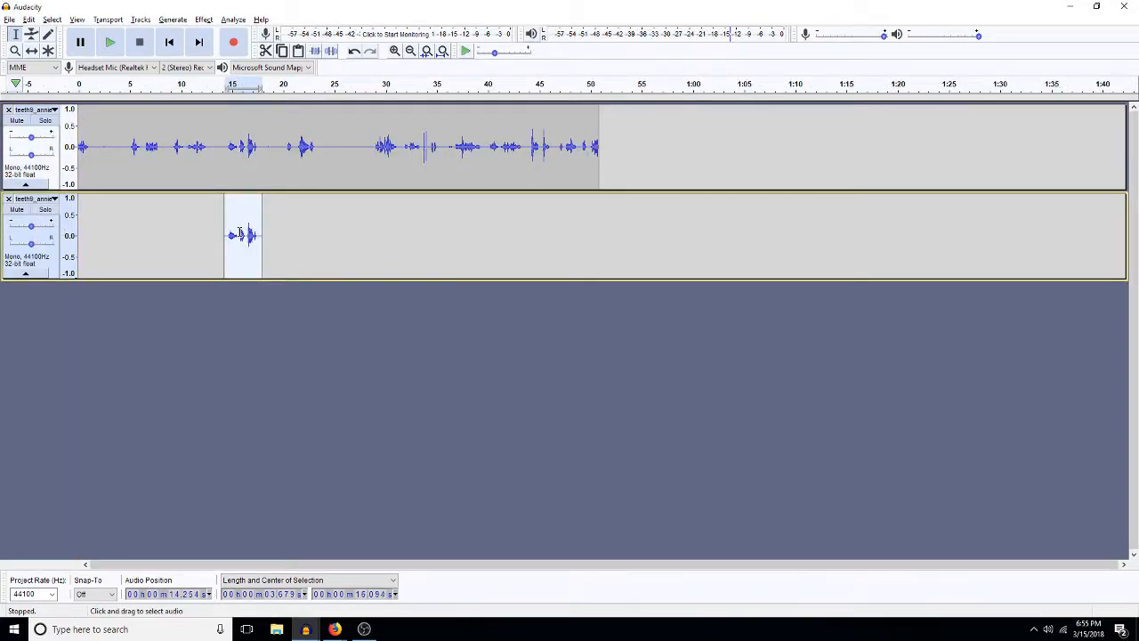
pyautogui.hotkey('ctrl', 'shift', 'a')
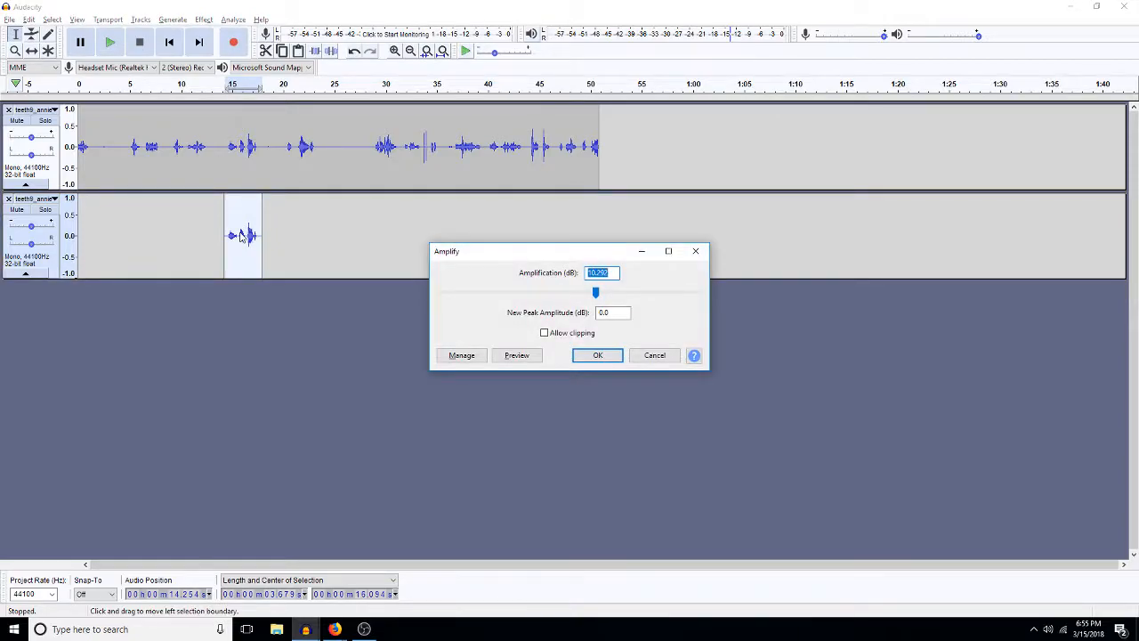
pyautogui.write('-10')
pyautogui.press('Return')
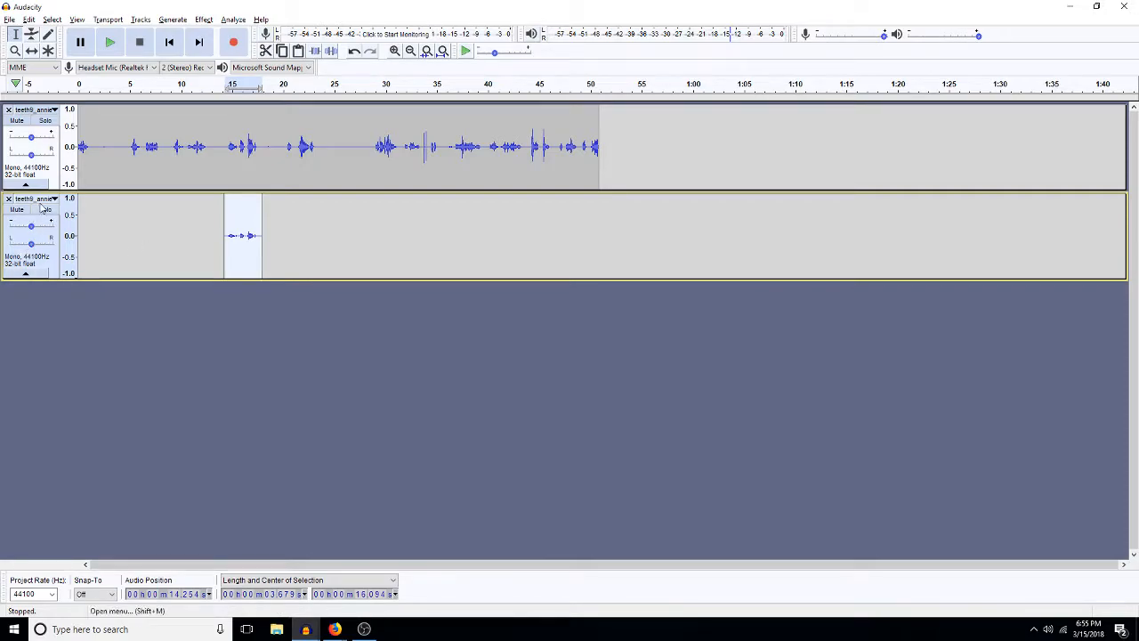
# Step: Solo the quieter duplicate, pan it strongly to the left channel, and play the phrase before and after panning
pyautogui.click(47, 209)
pyautogui.press('space')
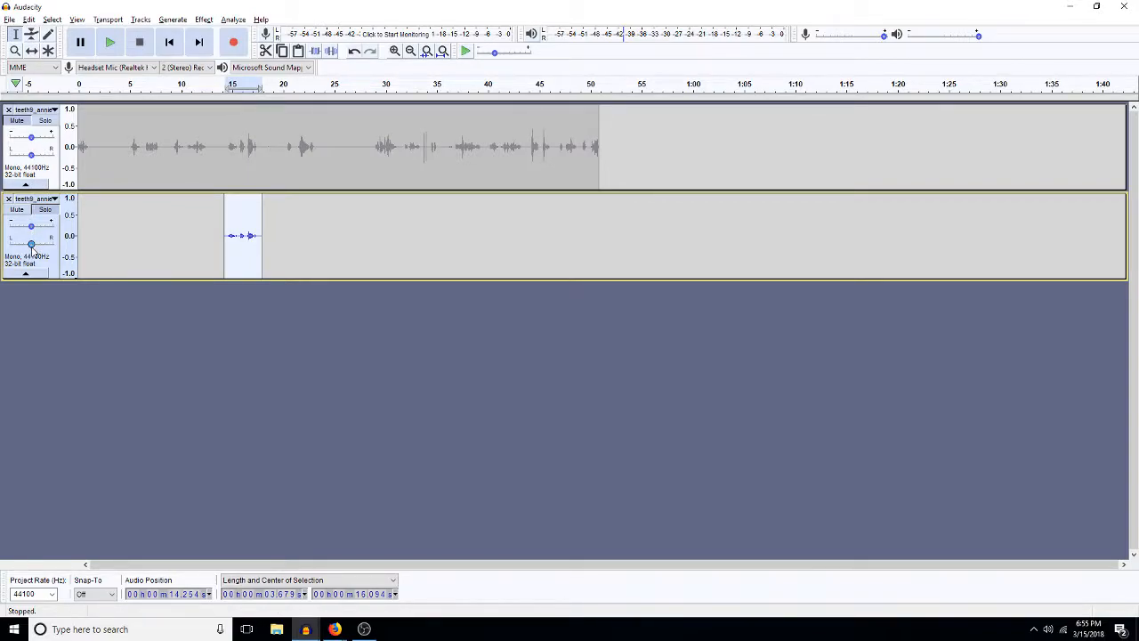
pyautogui.moveTo(32, 245); pyautogui.dragTo(17, 247)
pyautogui.press('space')
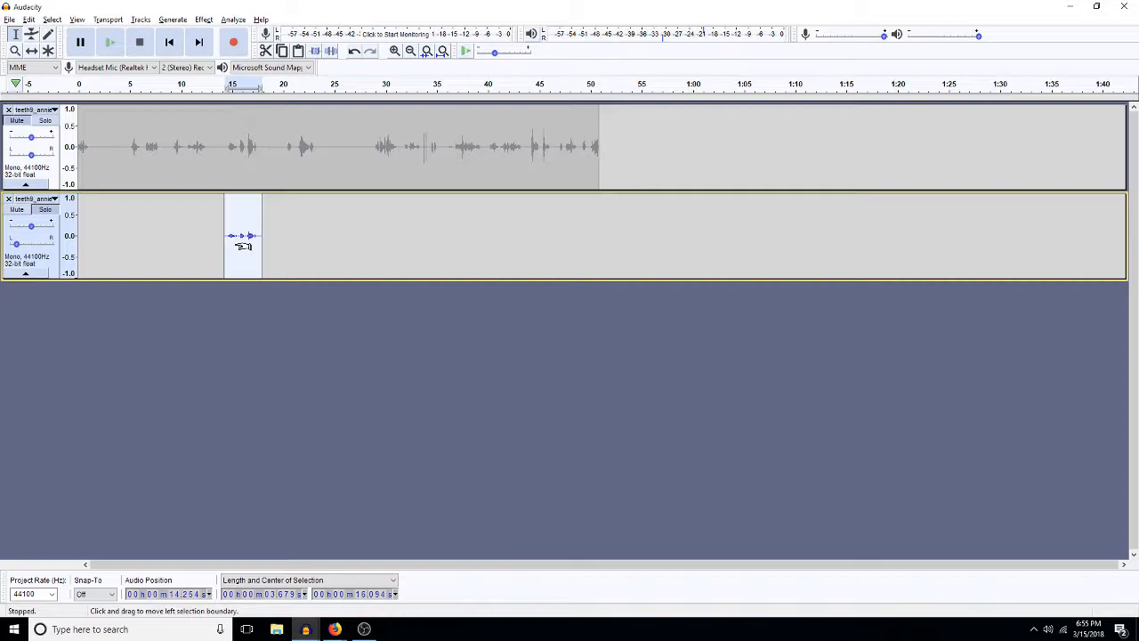
# Step: Duplicate the left-panned phrase and select the whole new copy
pyautogui.hotkey('ctrl', 'd')
pyautogui.click(265, 334)
pyautogui.doubleClick(229, 339)
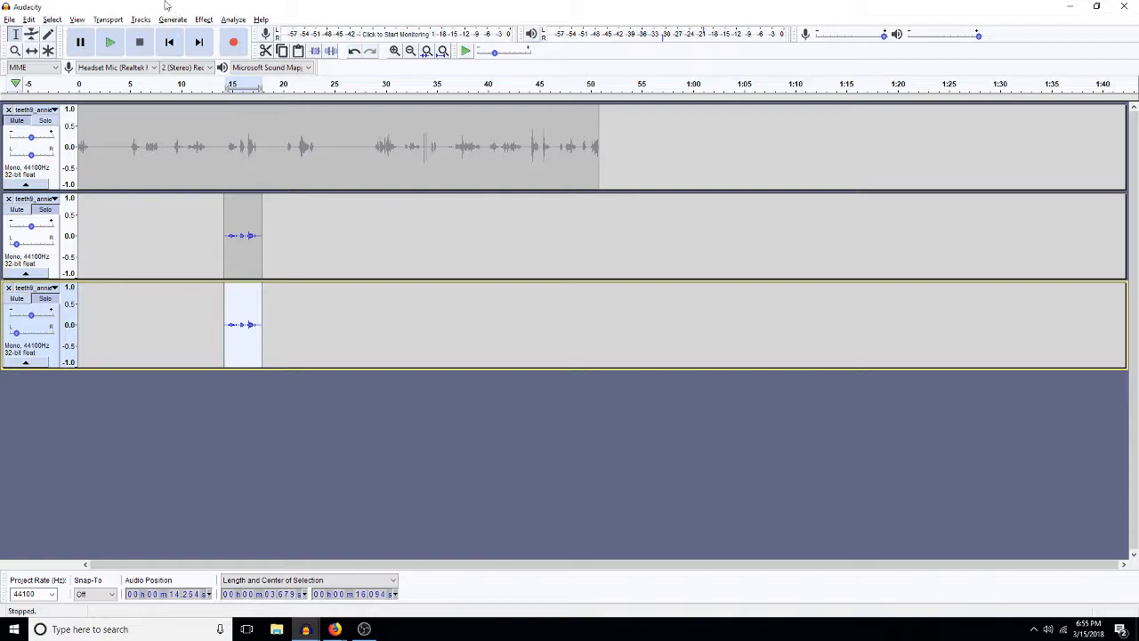
# Step: Apply Reverb with 75% room size, 10 ms pre-delay and 50% reverberance to the third track's phrase, and amplify it by -10 dB
pyautogui.click(204, 20)
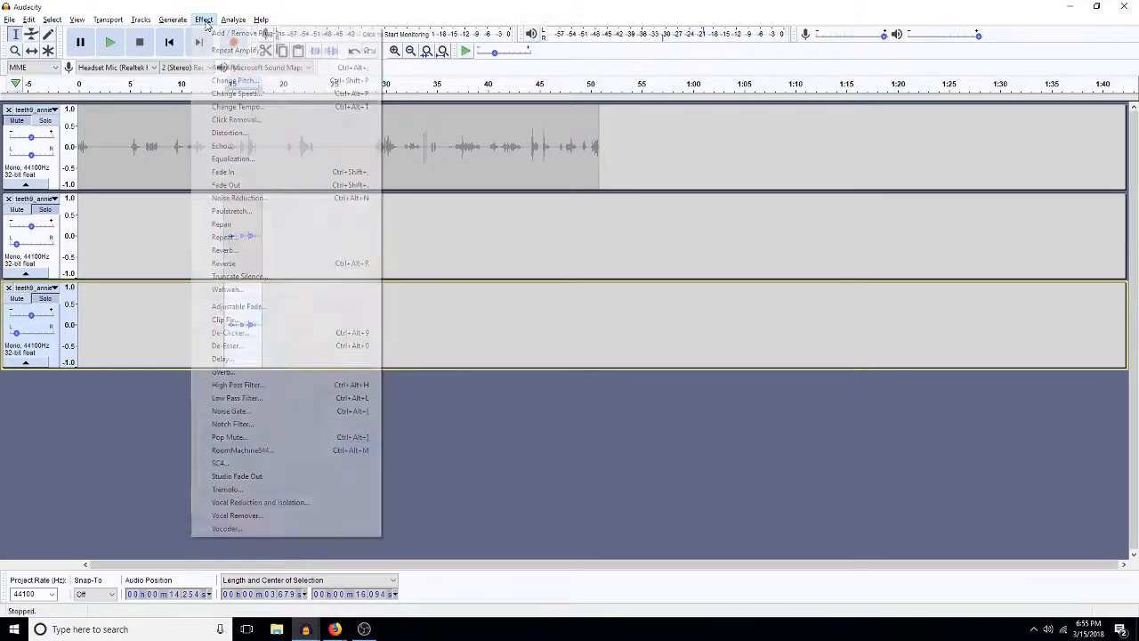
pyautogui.click(249, 251)
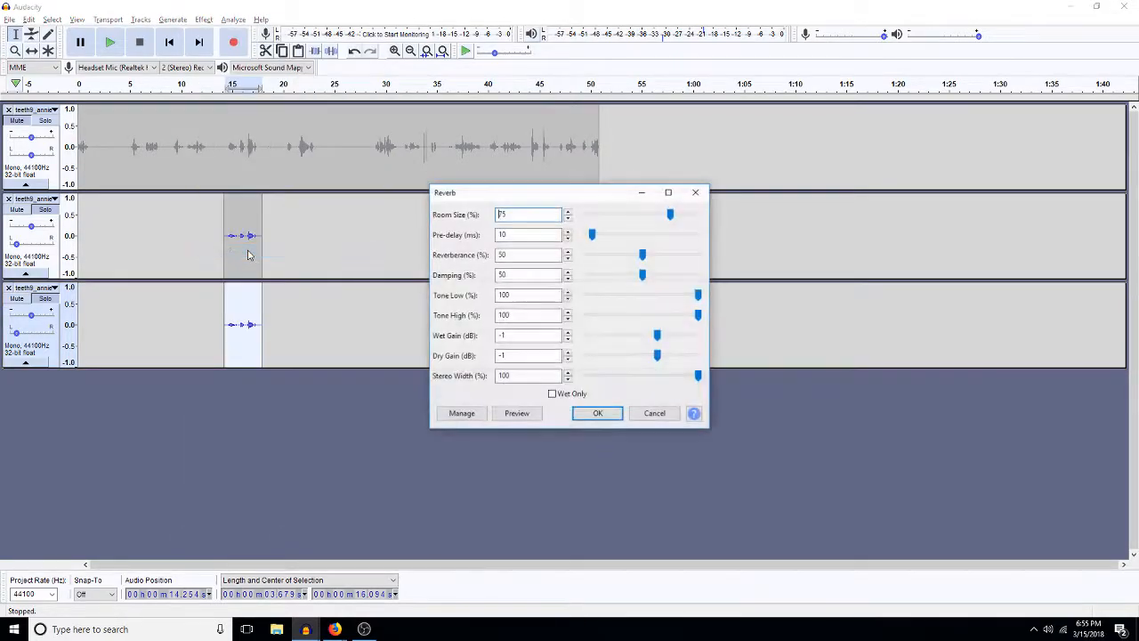
pyautogui.click(596, 414)
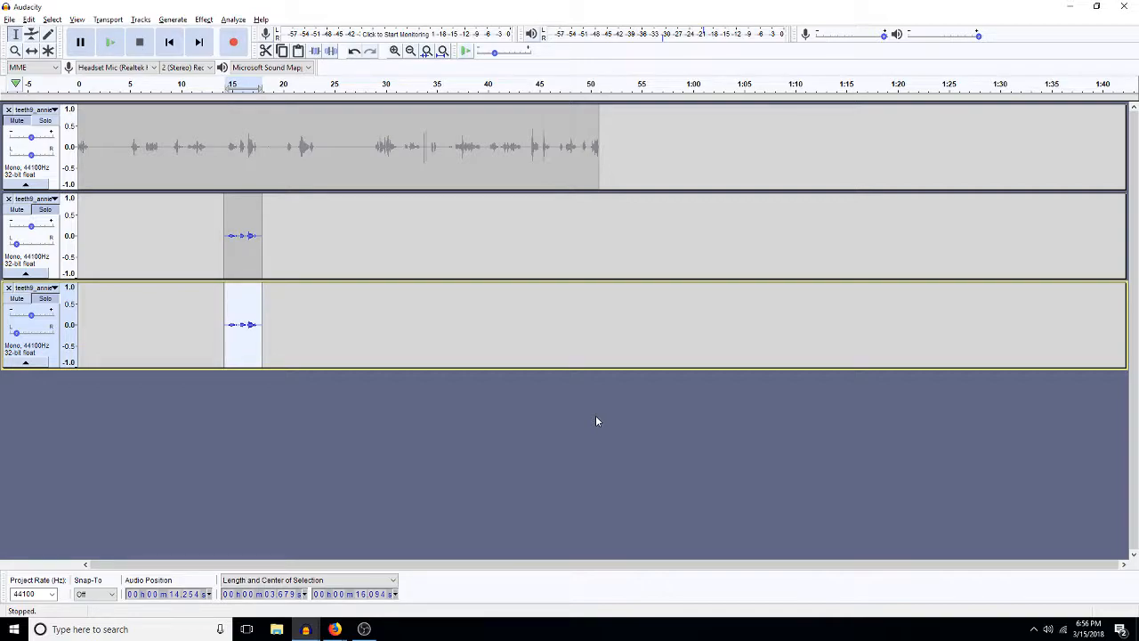
pyautogui.press('a')
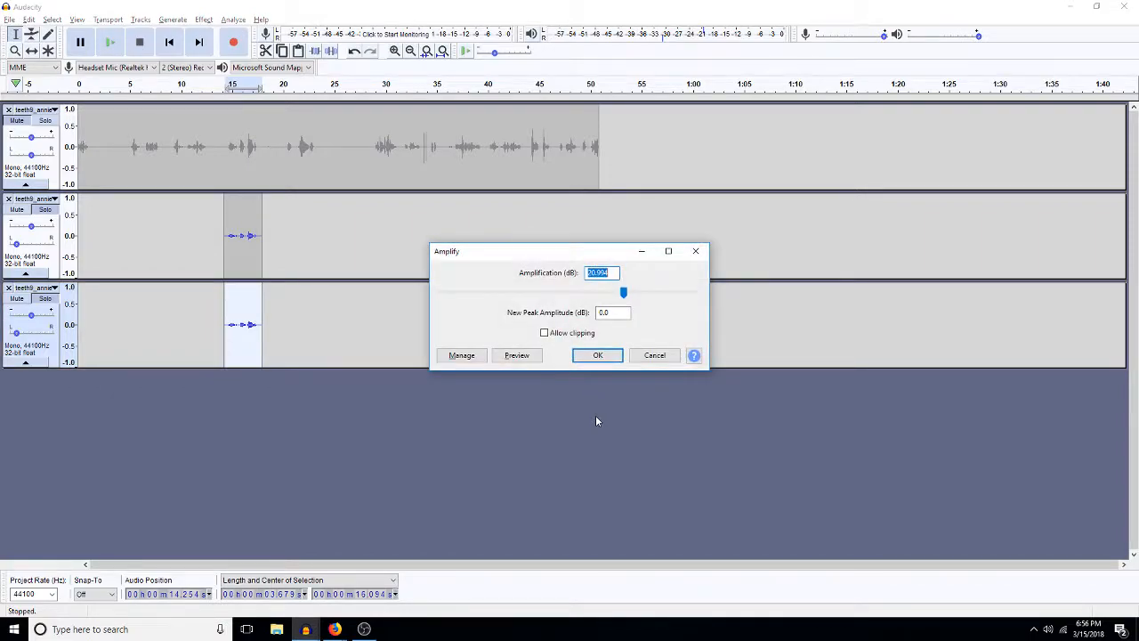
pyautogui.write('-10')
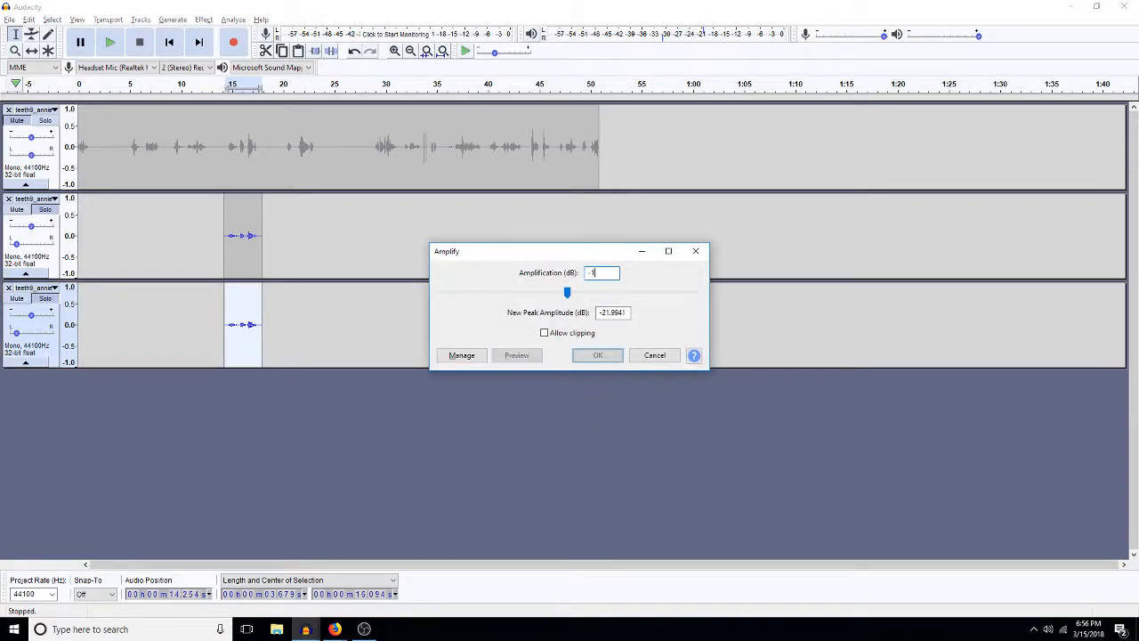
pyautogui.press('Return')
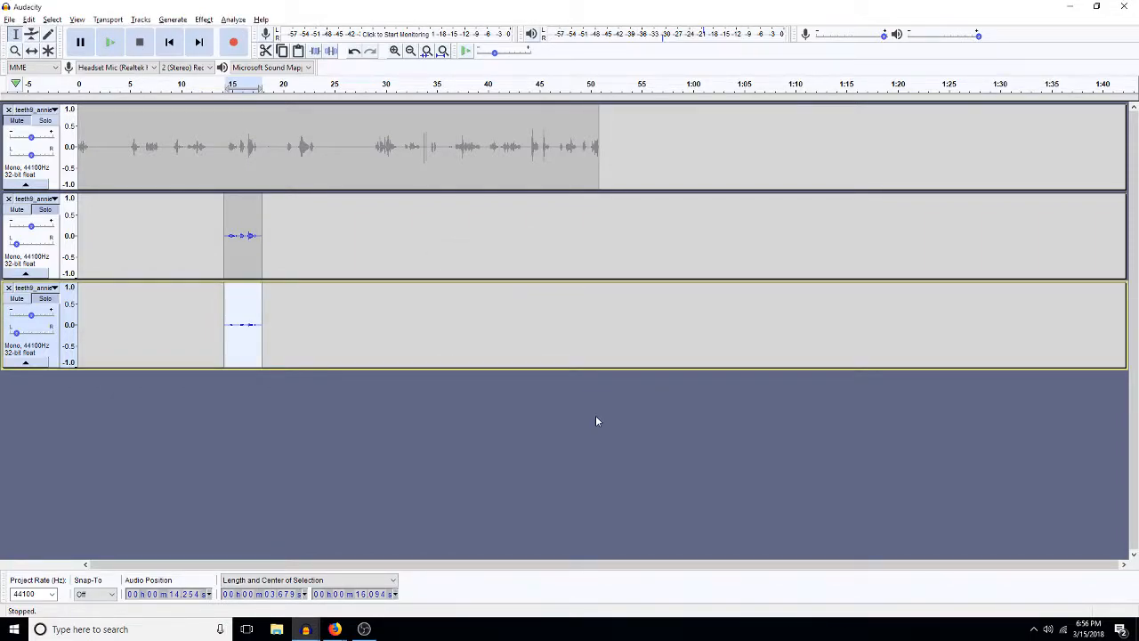
# Step: Apply the Low Pass Filter to the reverberated phrase in the third track, and play the result
pyautogui.press('l')
pyautogui.press('Return')
pyautogui.press('space')
# Step: Try amplifying the second track's phrase by 10 dB, play it, and undo that amplification
pyautogui.click(251, 255)
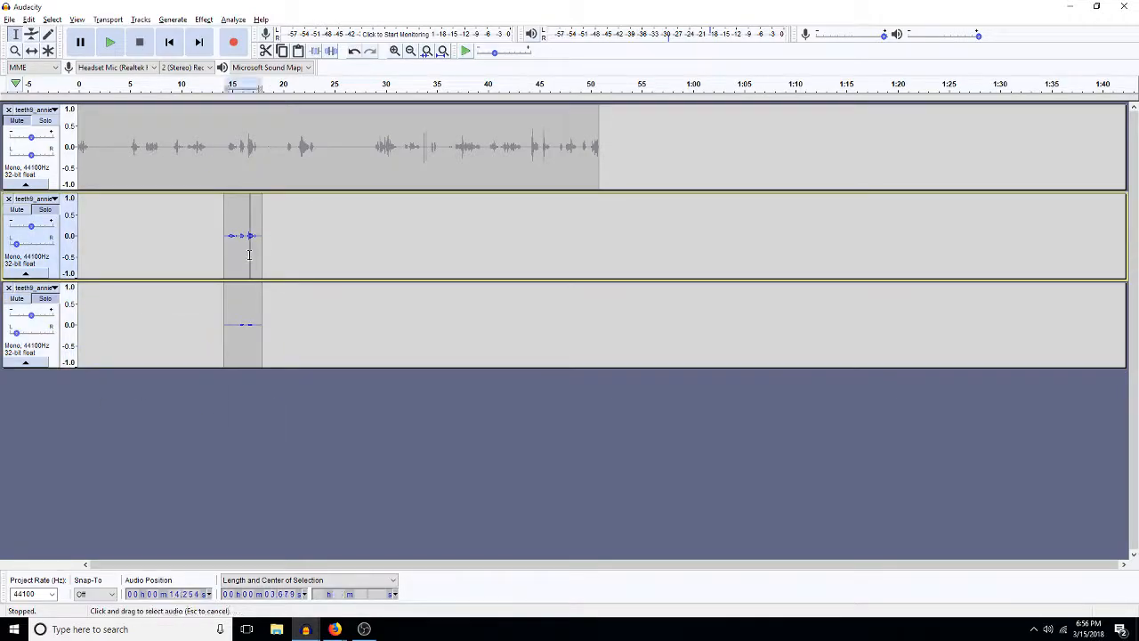
pyautogui.doubleClick(249, 255)
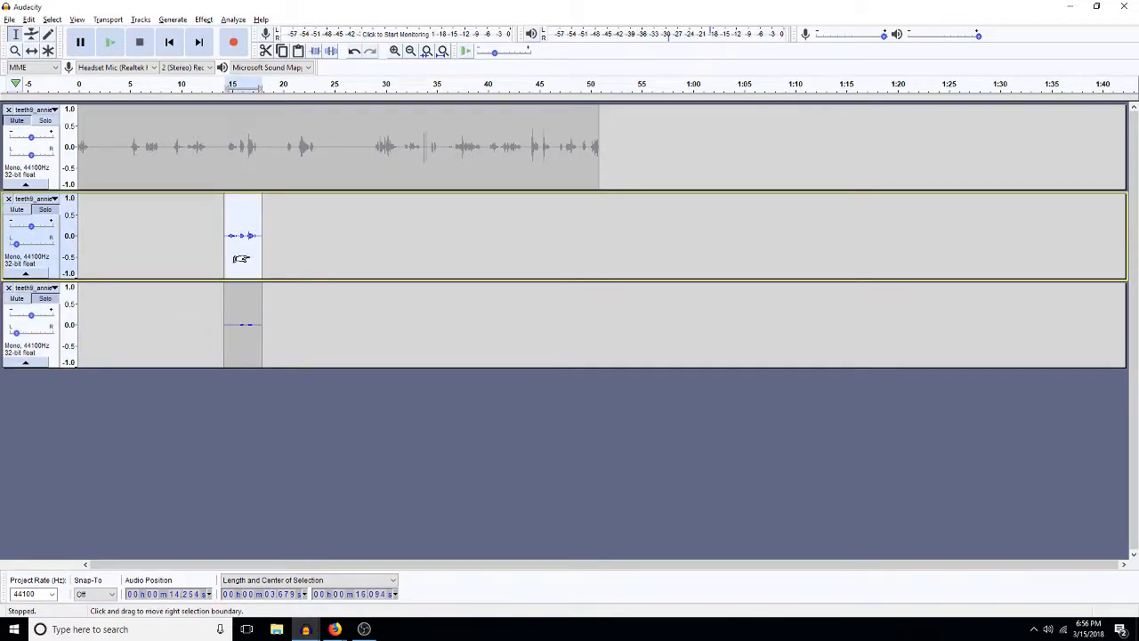
pyautogui.write('a10')
pyautogui.press('Return')
pyautogui.press('space')
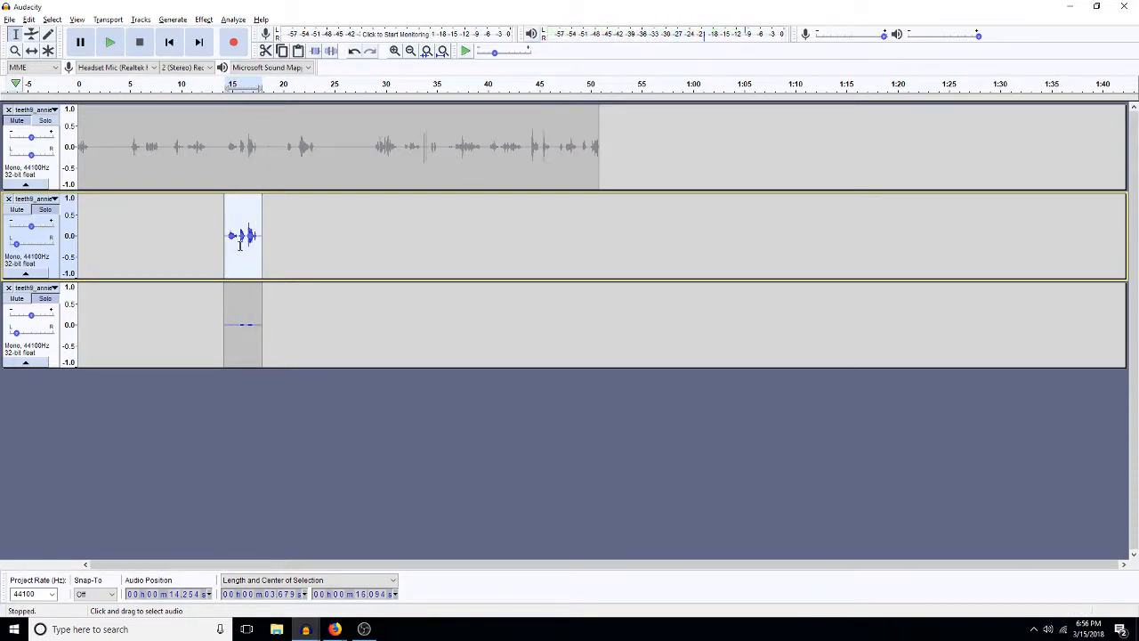
pyautogui.click(239, 326)
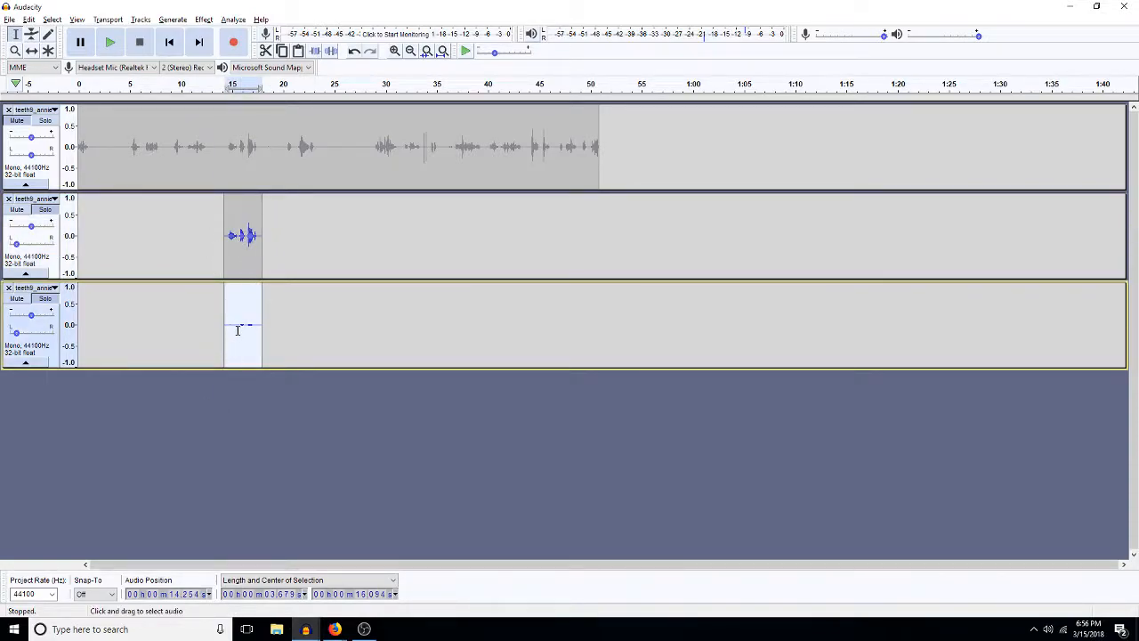
pyautogui.click(237, 253)
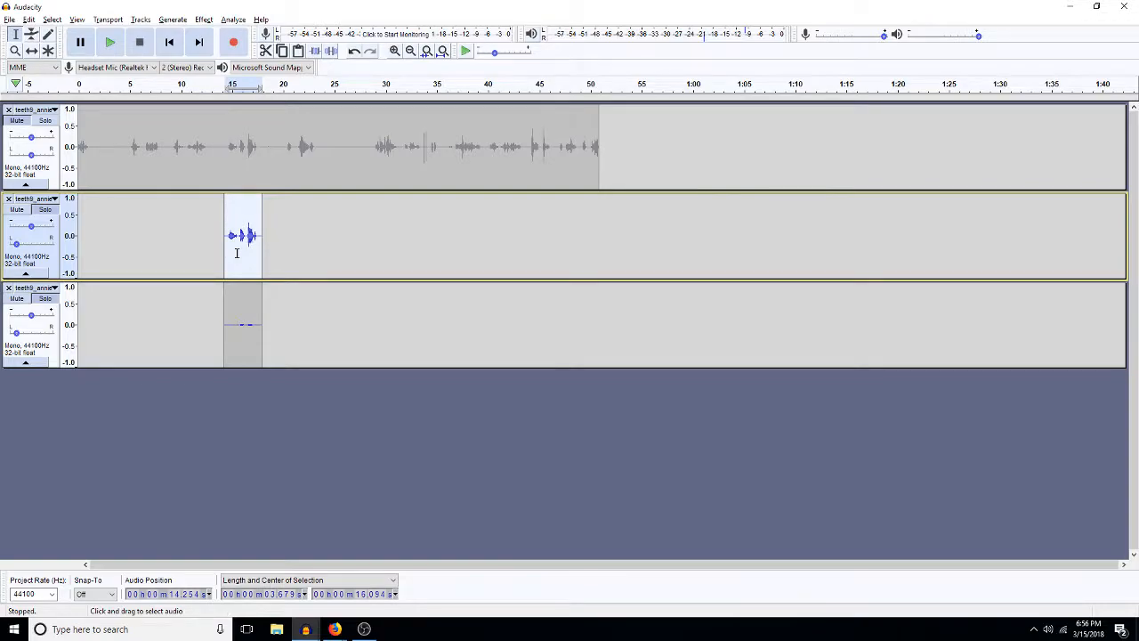
pyautogui.hotkey('ctrl', 'z')
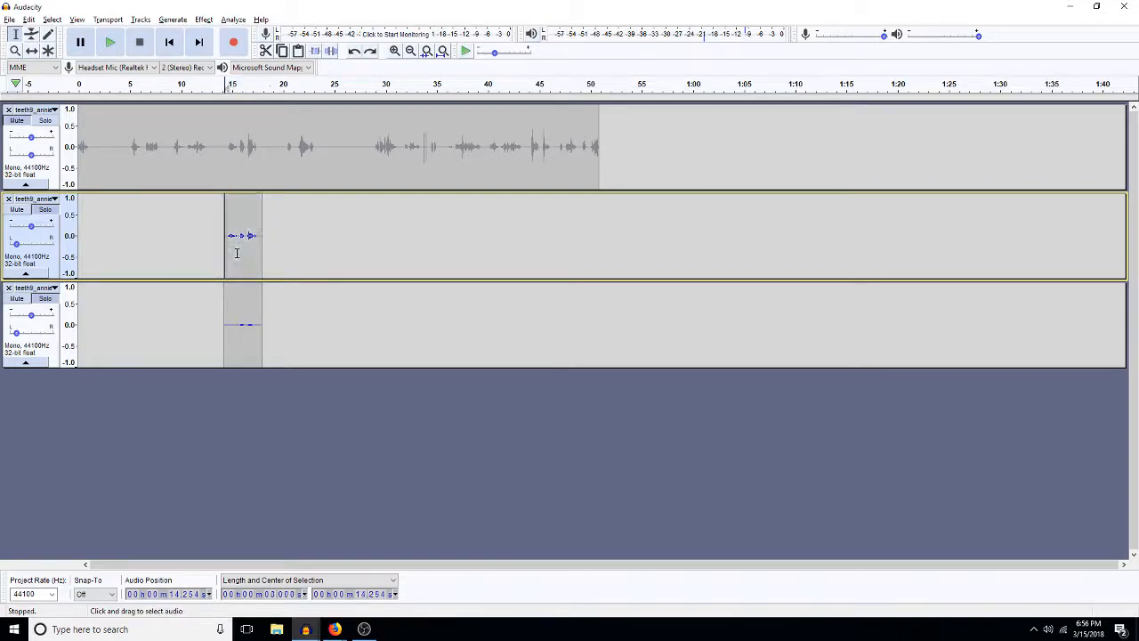
# Step: Play the second and third tracks together from 14.254 s, restarting the playback once
pyautogui.press('space')
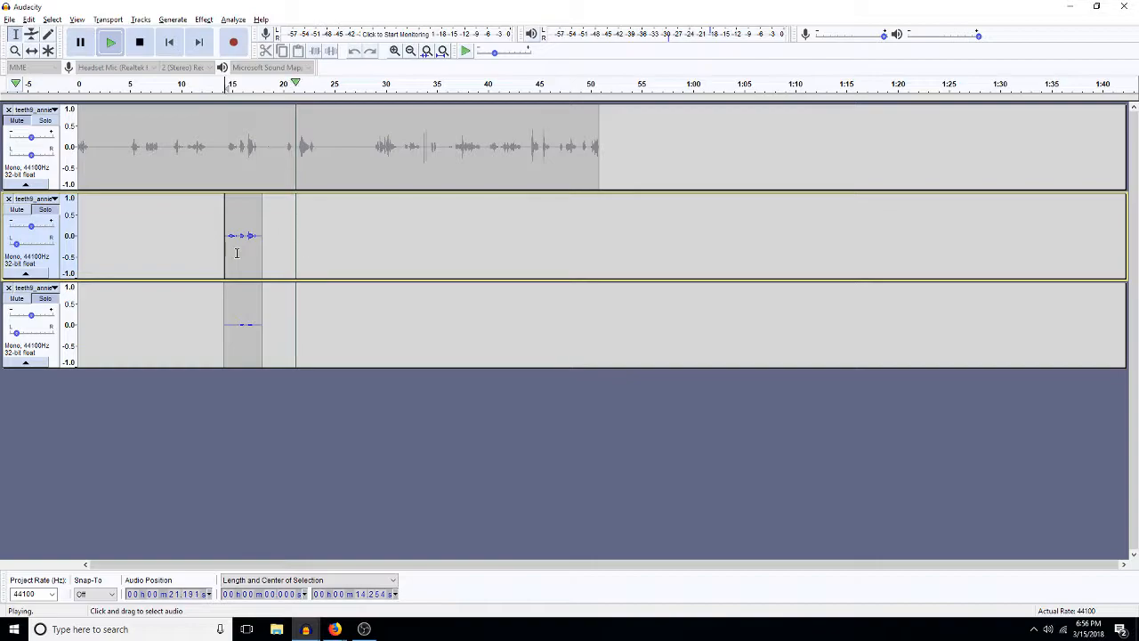
pyautogui.press('space')
pyautogui.press('space')
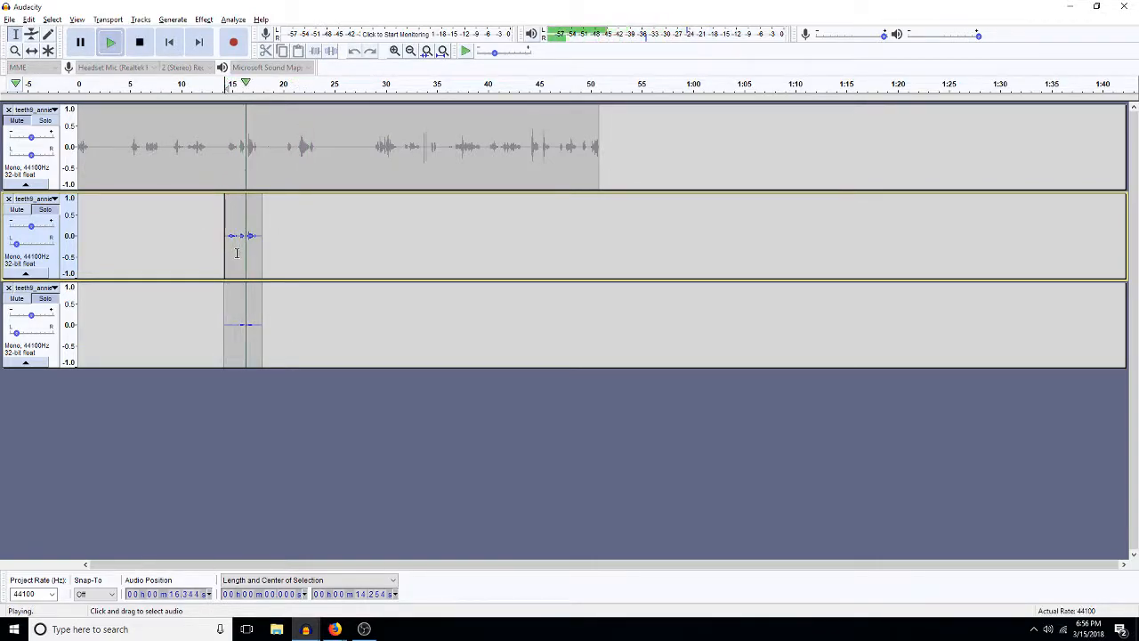
pyautogui.press('space')
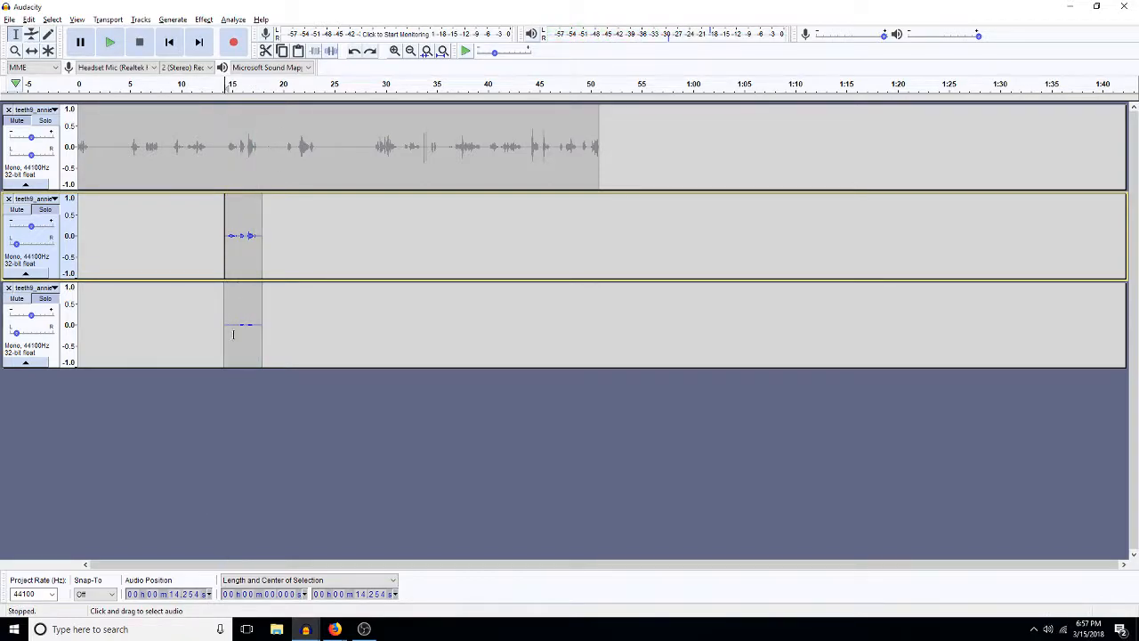
pyautogui.doubleClick(255, 315)
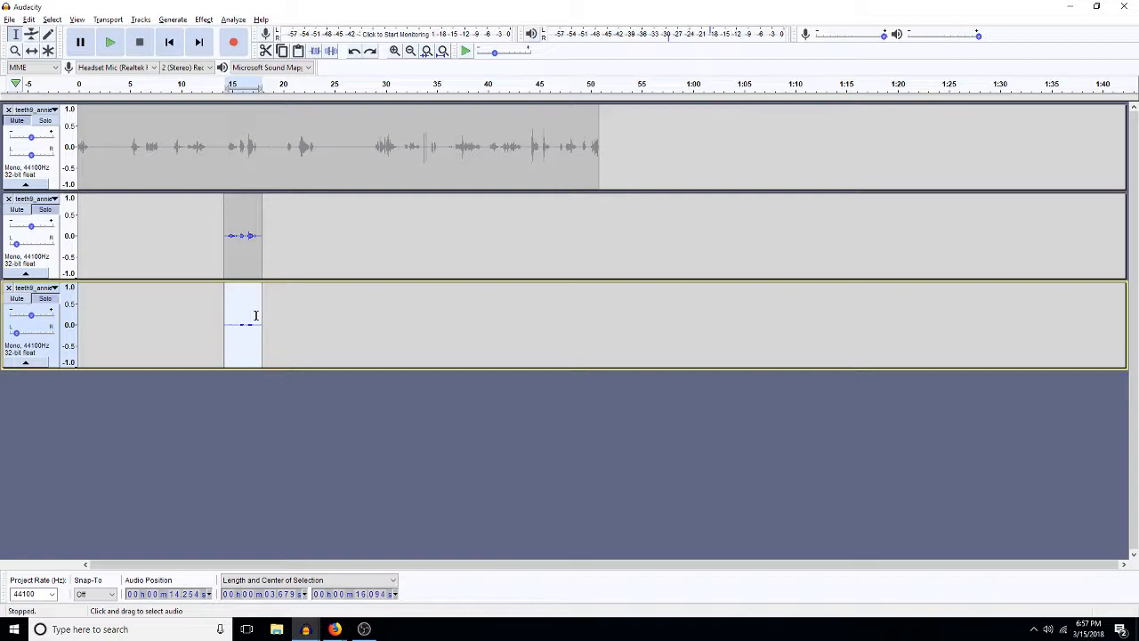
pyautogui.doubleClick(233, 251)
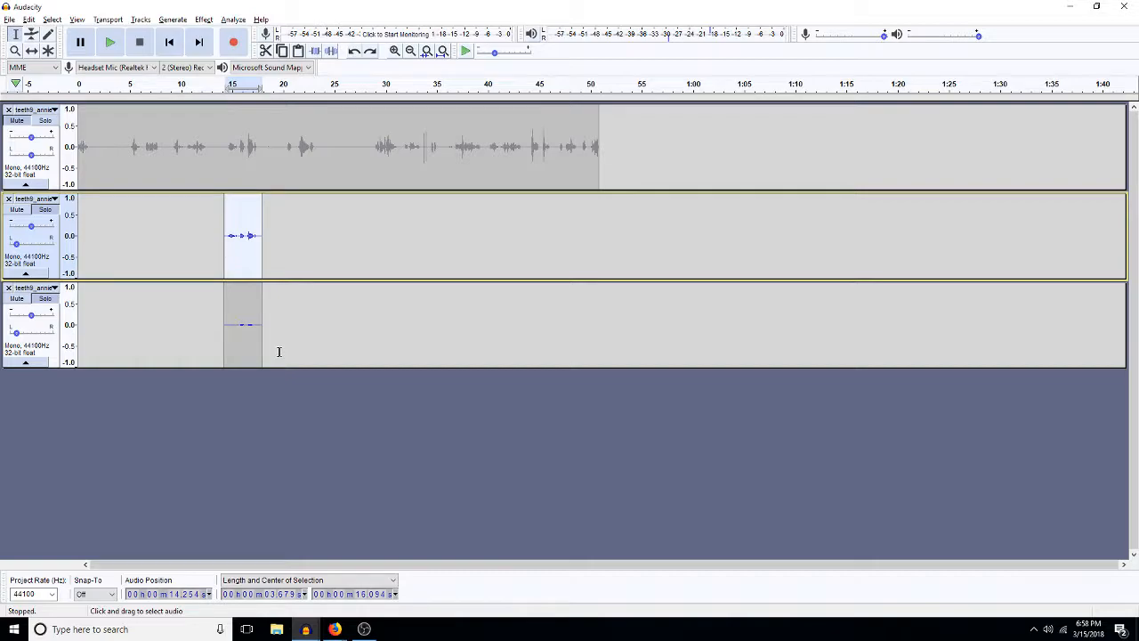
pyautogui.click(305, 304)
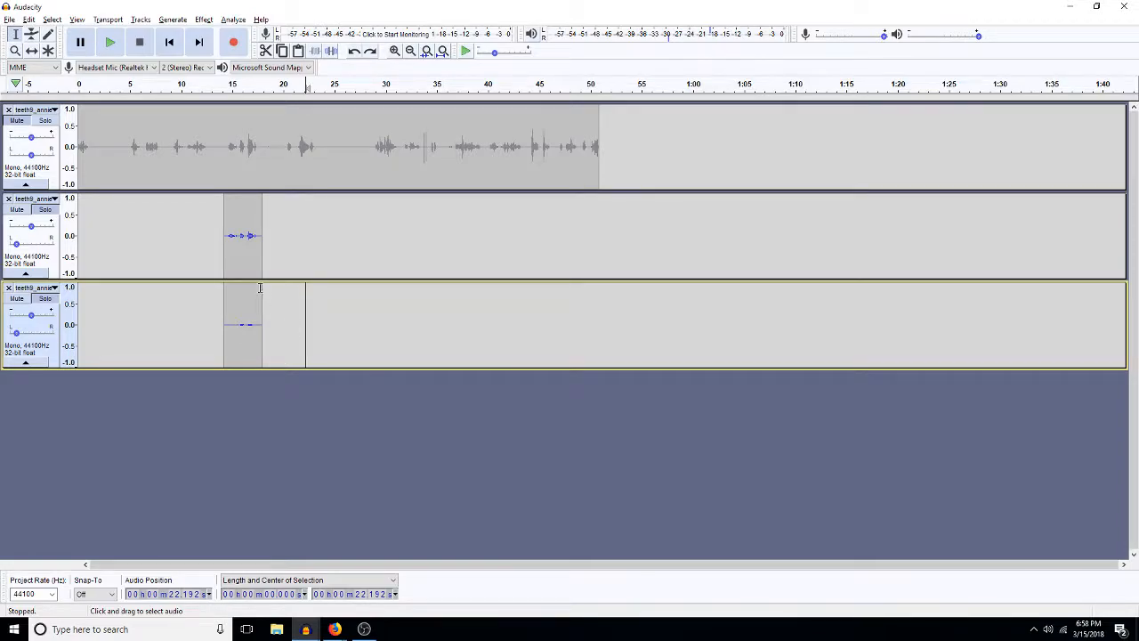
pyautogui.doubleClick(231, 241)
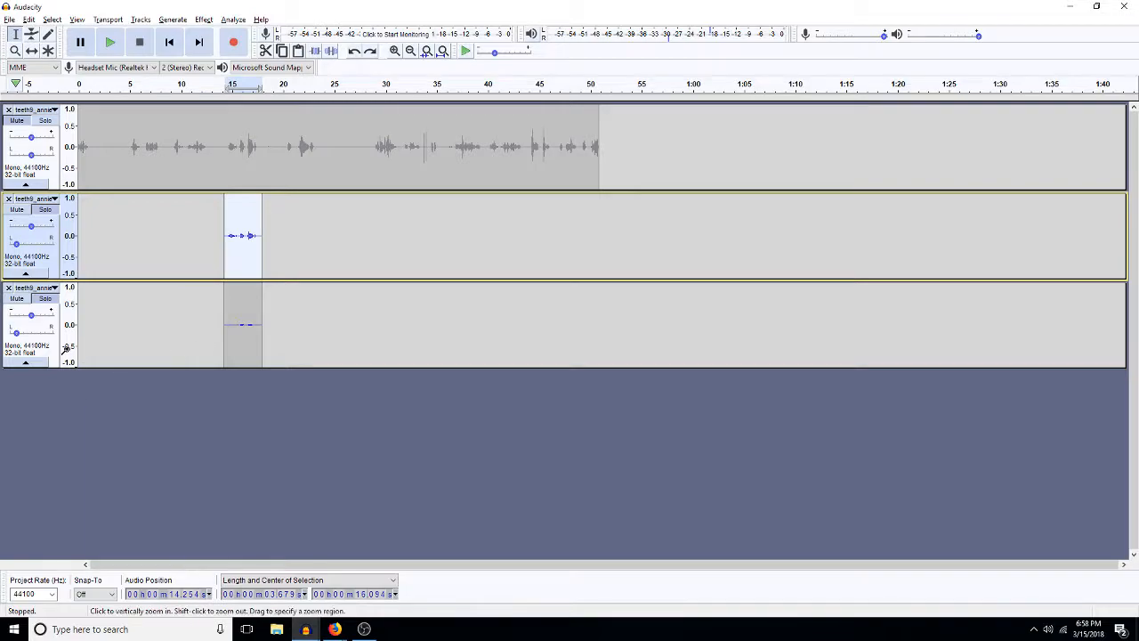
pyautogui.click(266, 326)
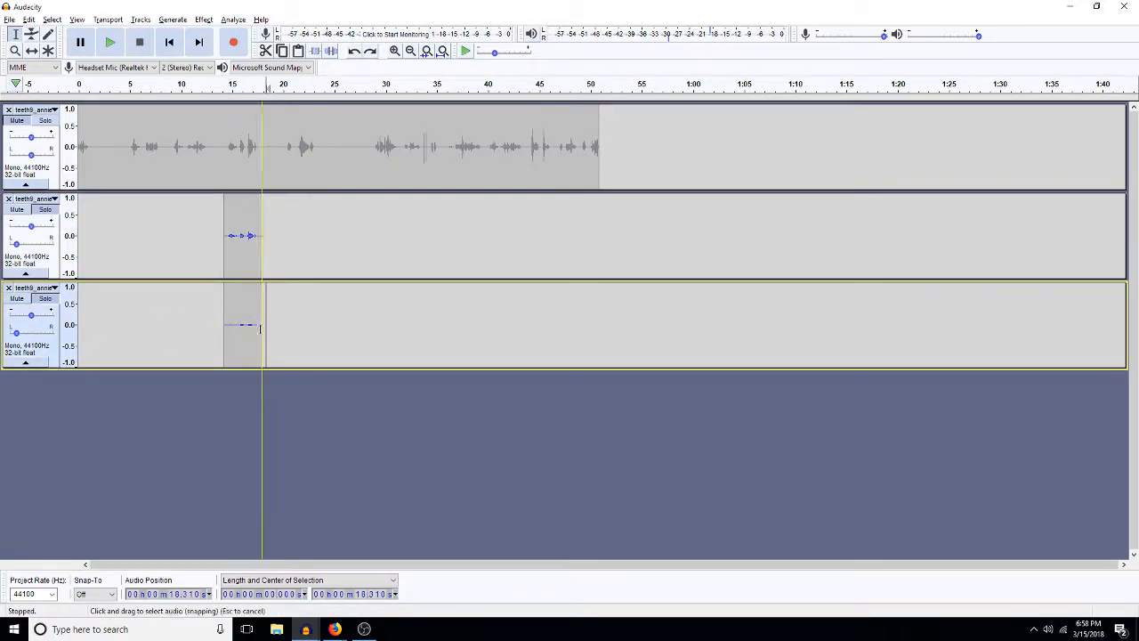
# Step: Extend the third track's phrase by pasting a copy of it at 17.846 s and silencing the pasted audio
pyautogui.doubleClick(233, 318)
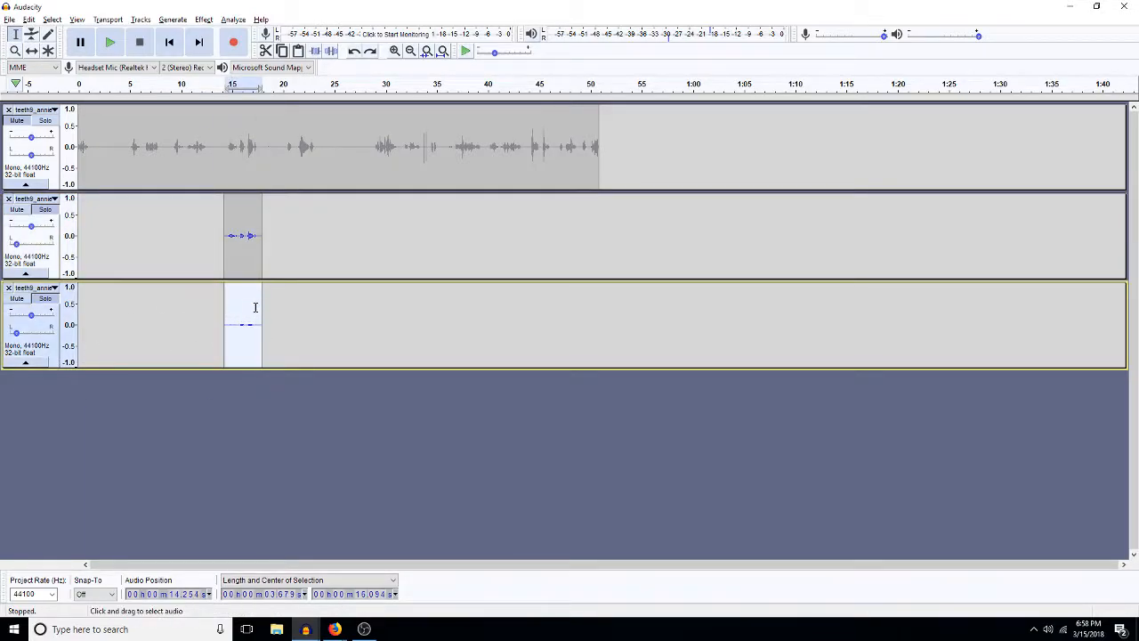
pyautogui.press('Right')
pyautogui.press('Left')
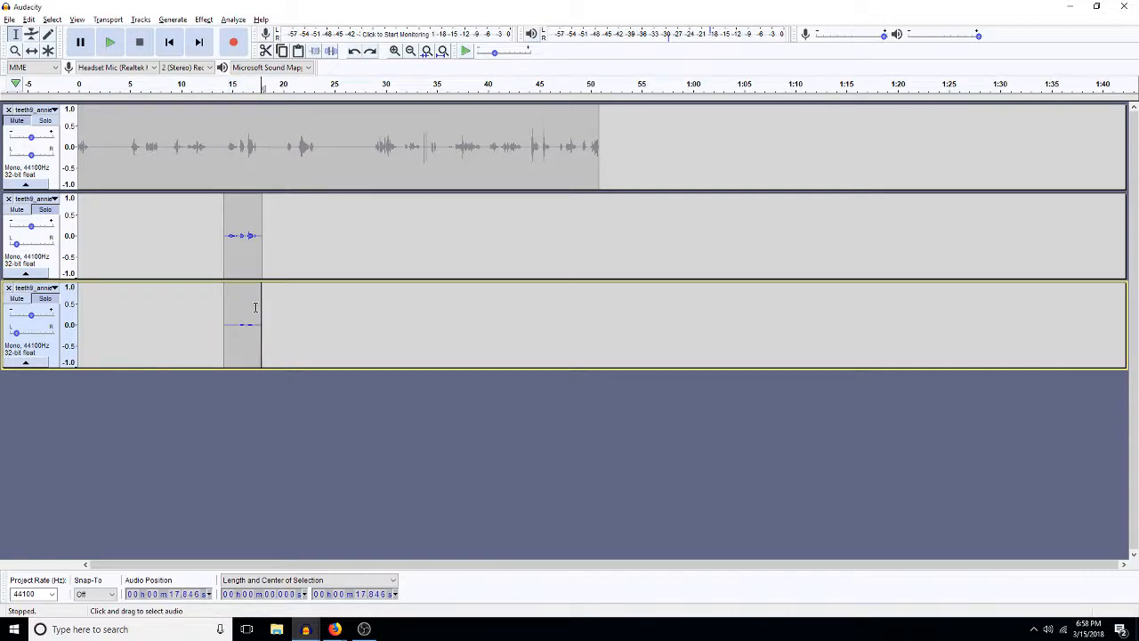
pyautogui.hotkey('ctrl', 'v')
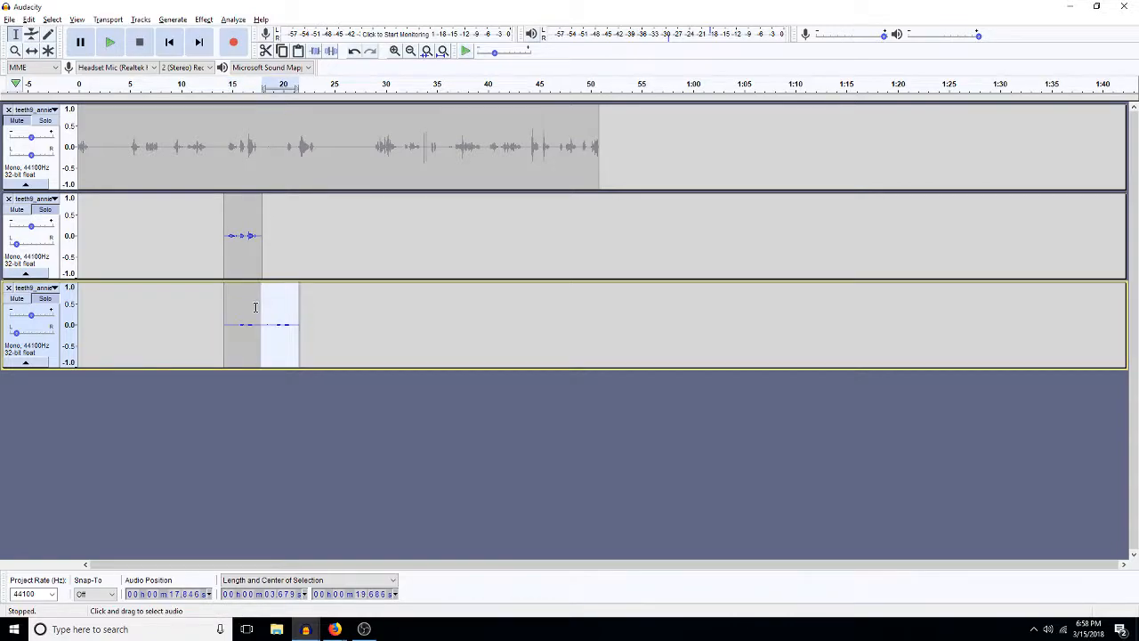
pyautogui.click(310, 309)
pyautogui.moveTo(310, 310); pyautogui.dragTo(294, 320)
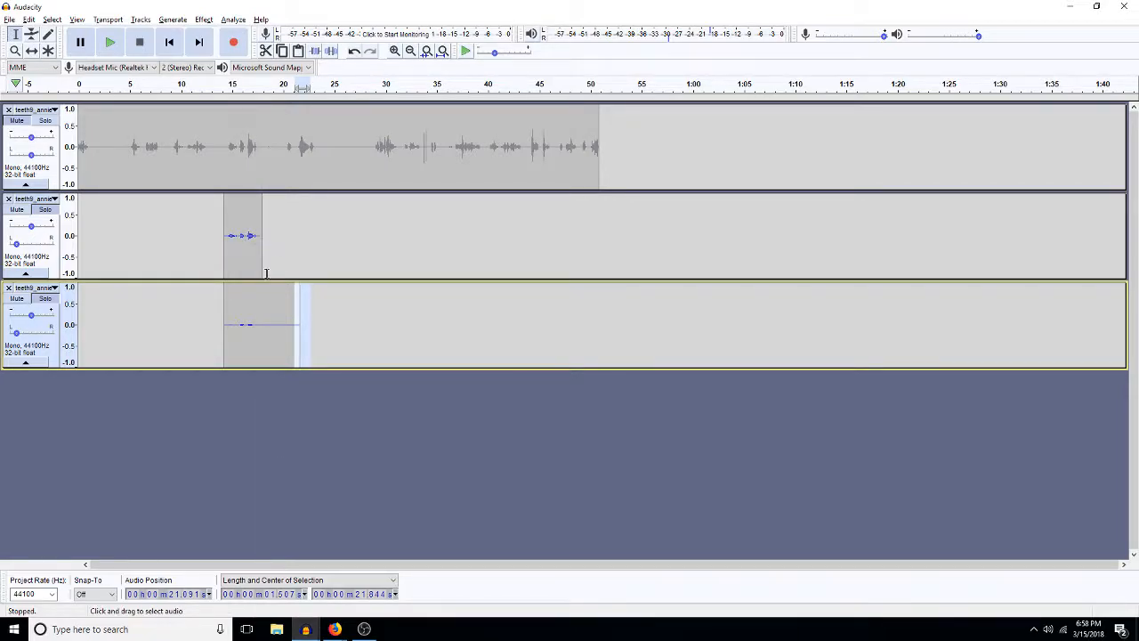
# Step: Apply Echo with a 1-second delay and 0.5 decay factor to the whole extended clip in the third track, and play it
pyautogui.click(273, 330)
pyautogui.doubleClick(263, 331)
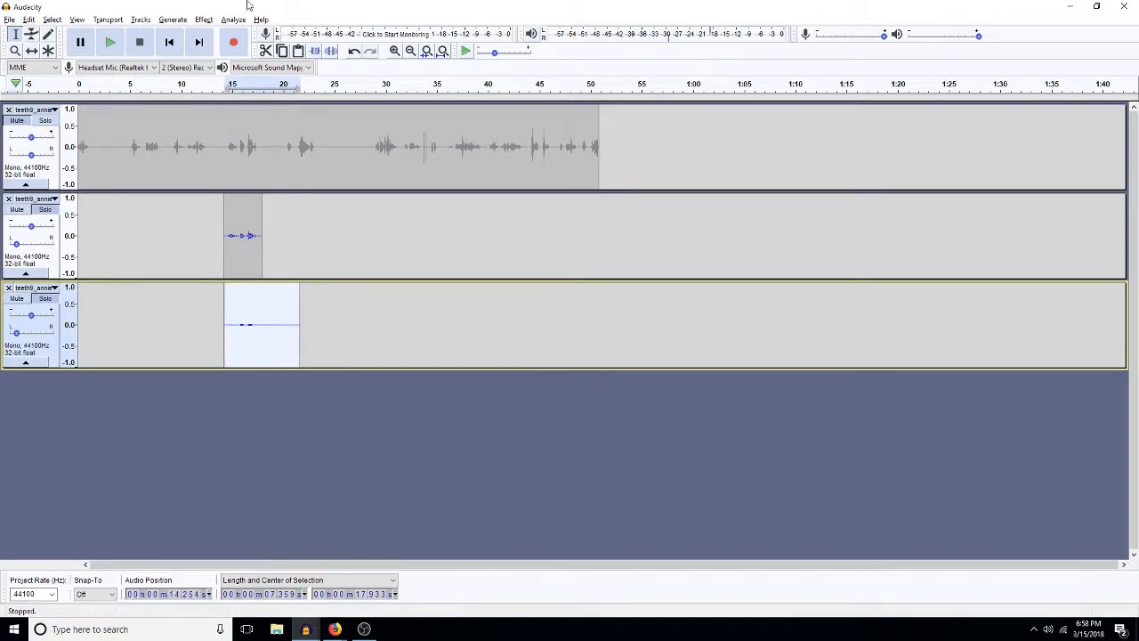
pyautogui.click(203, 19)
pyautogui.click(250, 146)
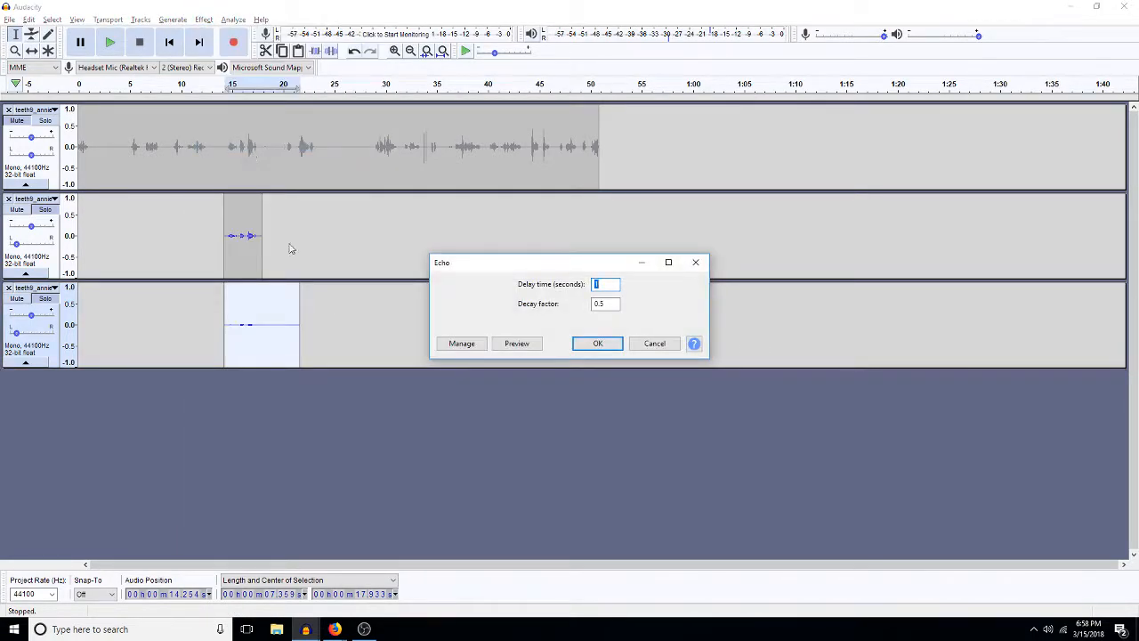
pyautogui.press('Return')
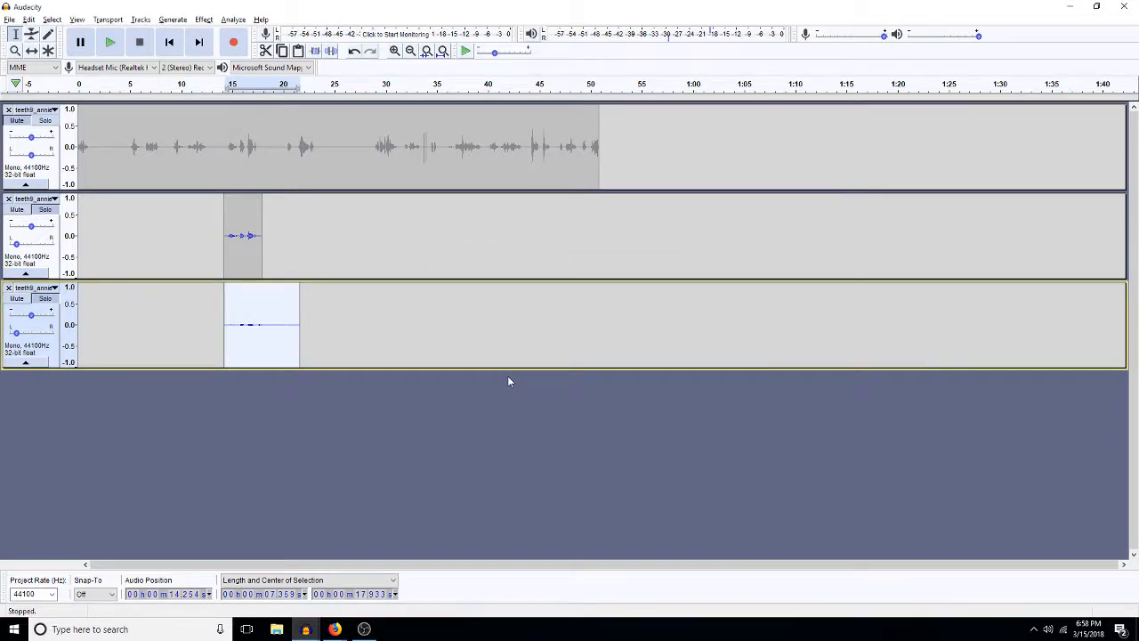
pyautogui.press('space')
# Step: Amplify the whole phrase in the second track by 10 dB
pyautogui.doubleClick(244, 251)
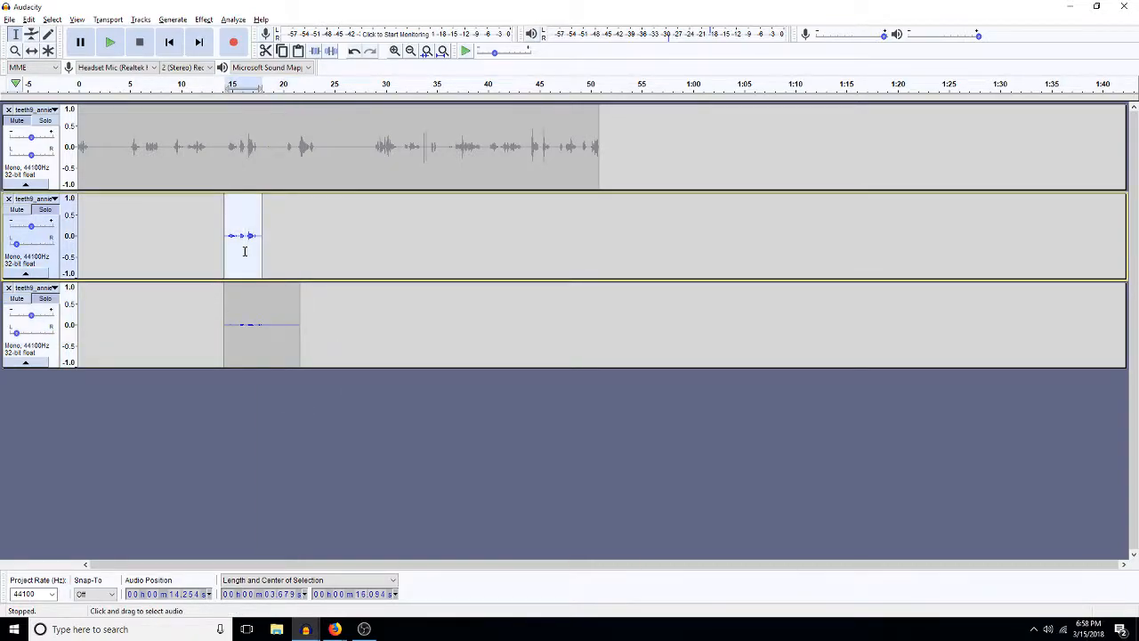
pyautogui.hotkey('ctrl', 'alt', 'a')
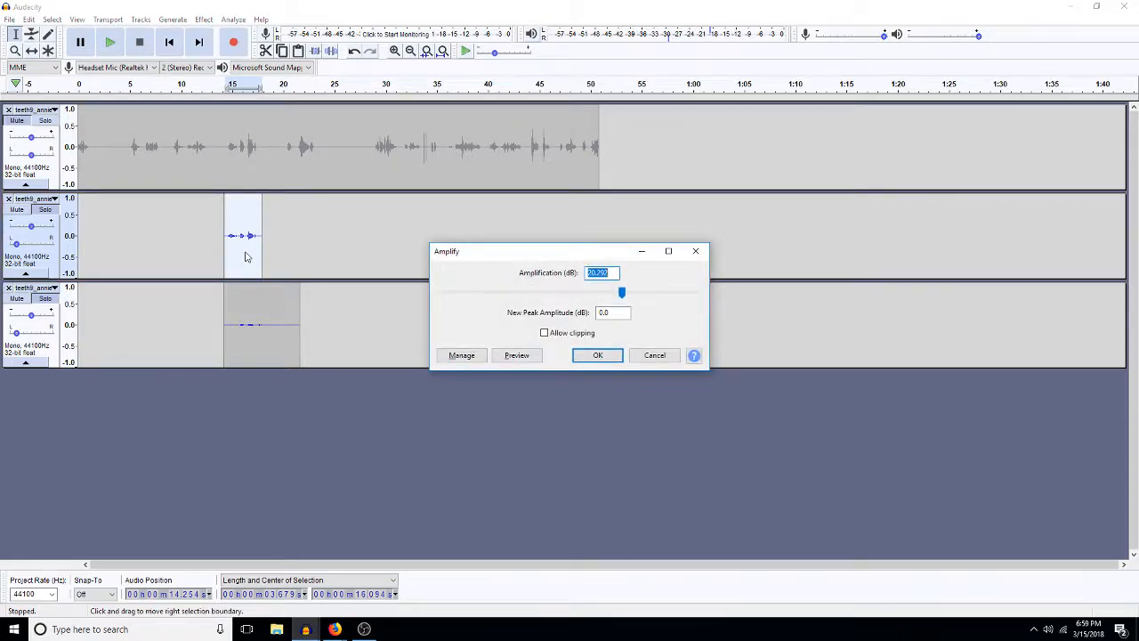
pyautogui.write('10')
pyautogui.press('Return')
# Step: Repeat the 10 dB amplification on the echoed clip in the third track, and play both tracks from the clip's start
pyautogui.doubleClick(244, 347)
pyautogui.hotkey('ctrl', 'r')
pyautogui.press('Left')
pyautogui.press('space')
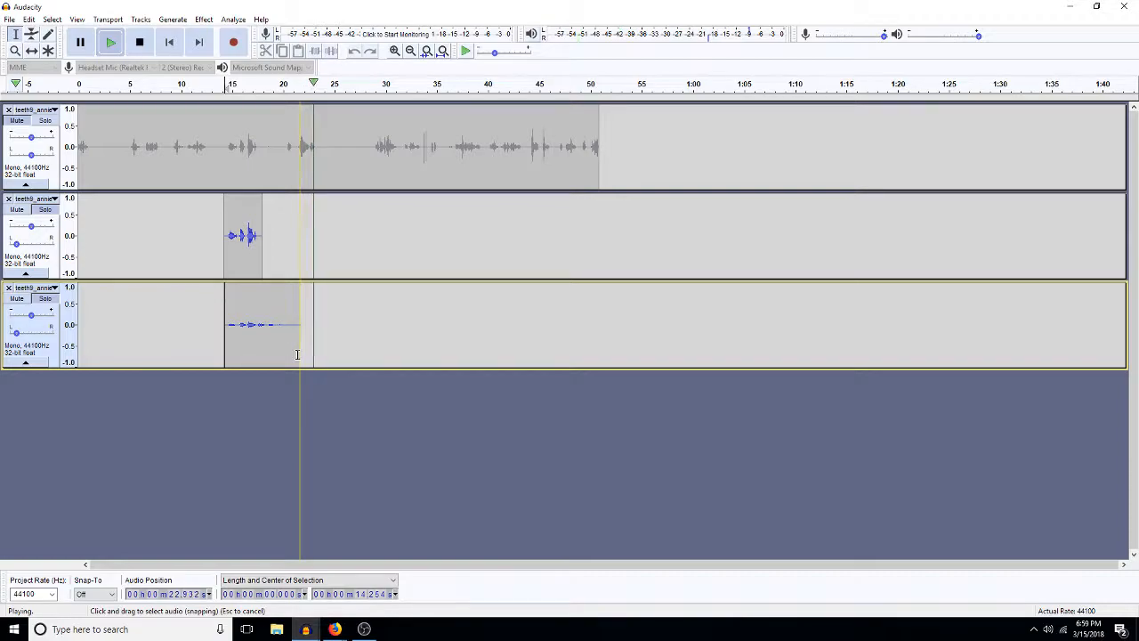
pyautogui.click(273, 349)
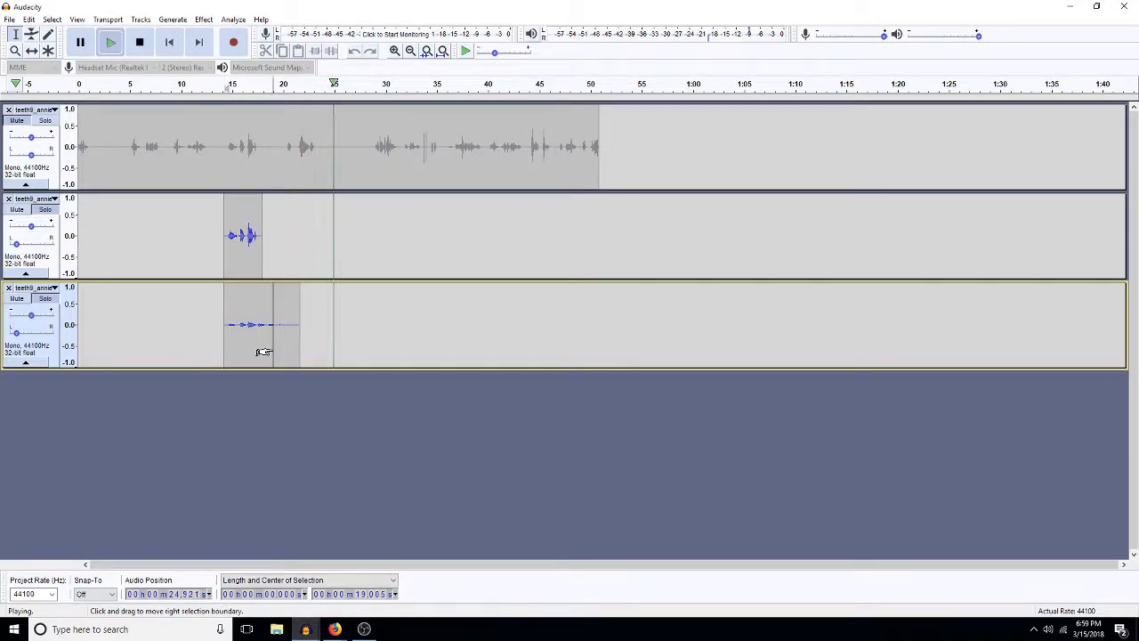
pyautogui.press('space')
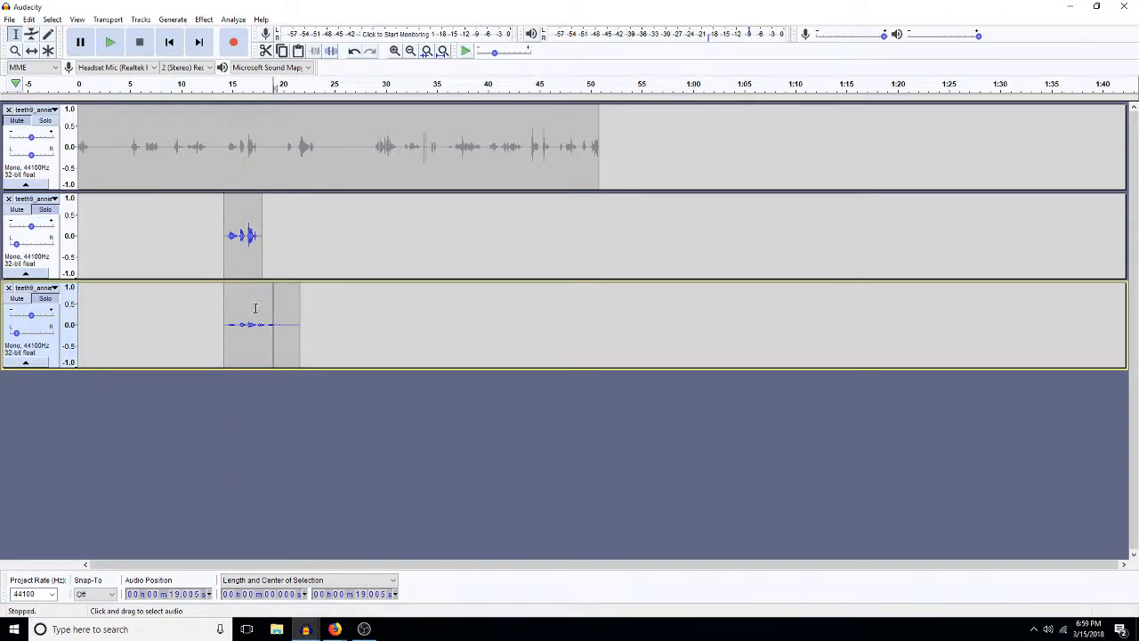
# Step: Pan the second track to just left of centre and the third track slightly further left
pyautogui.click(17, 246)
pyautogui.moveTo(17, 245); pyautogui.dragTo(28, 256)
pyautogui.click(16, 334)
pyautogui.moveTo(16, 335); pyautogui.dragTo(14, 334)
# Step: Play the repanned tracks together from about 15 s, and select the whole echoed clip in the third track
pyautogui.click(232, 356)
pyautogui.press('space')
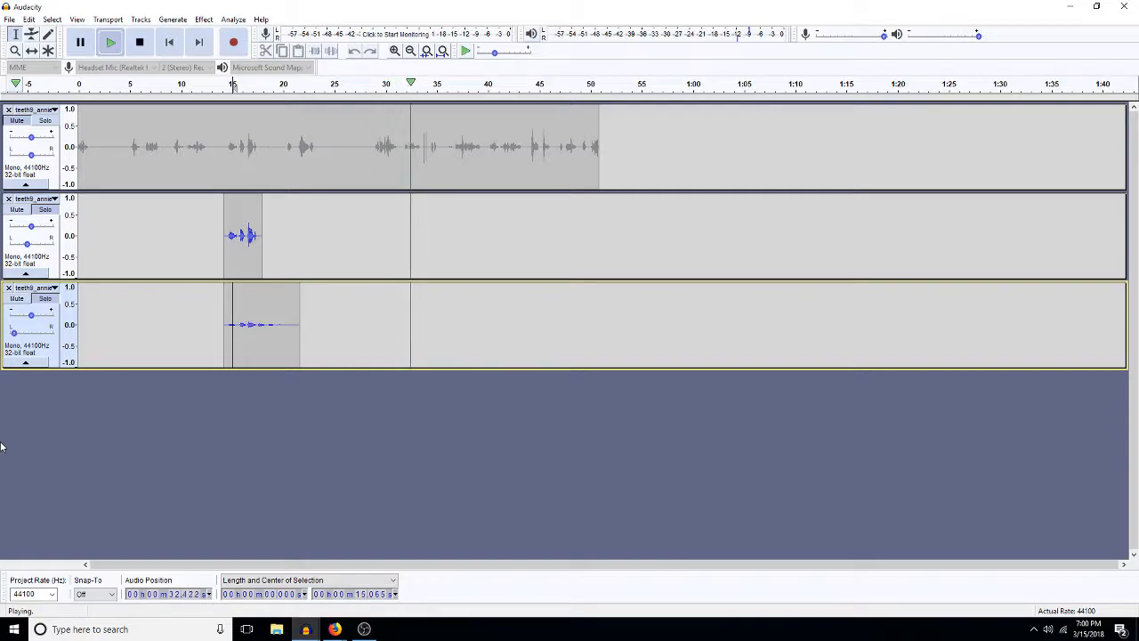
pyautogui.click(269, 347)
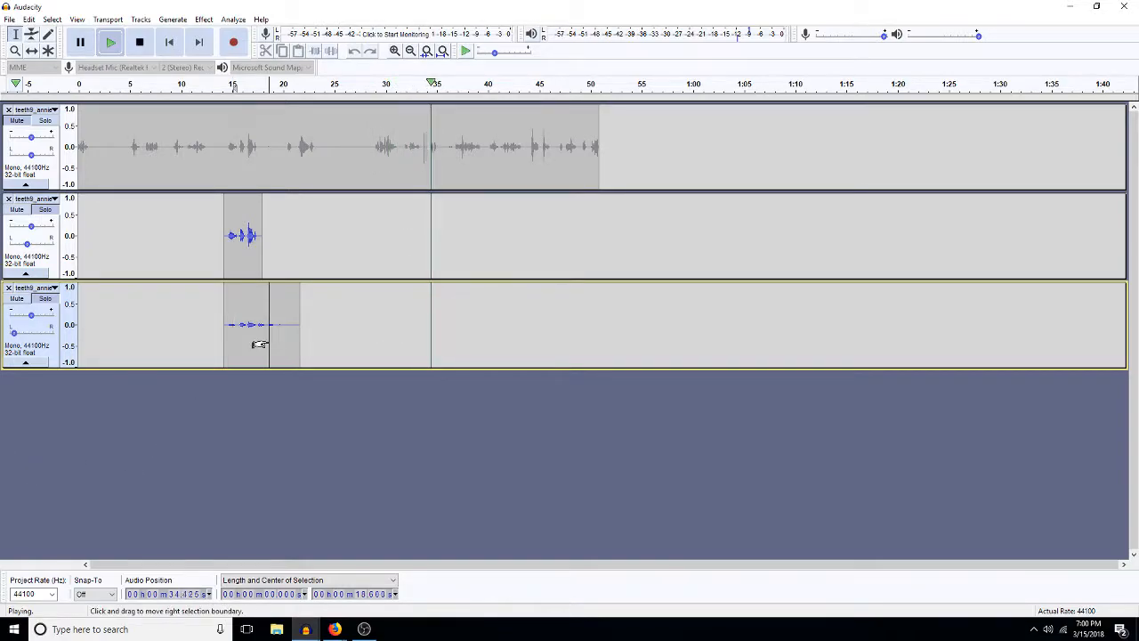
pyautogui.doubleClick(267, 340)
pyautogui.press('space')
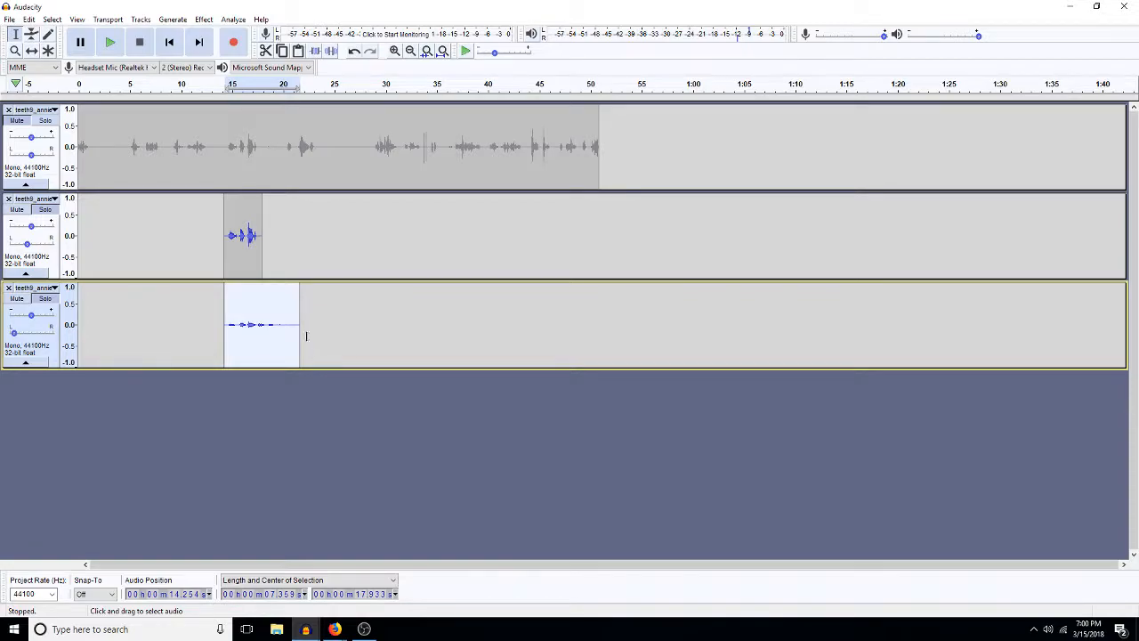
# Step: Undo the latest pan changes on the second and third tracks
pyautogui.click(259, 315)
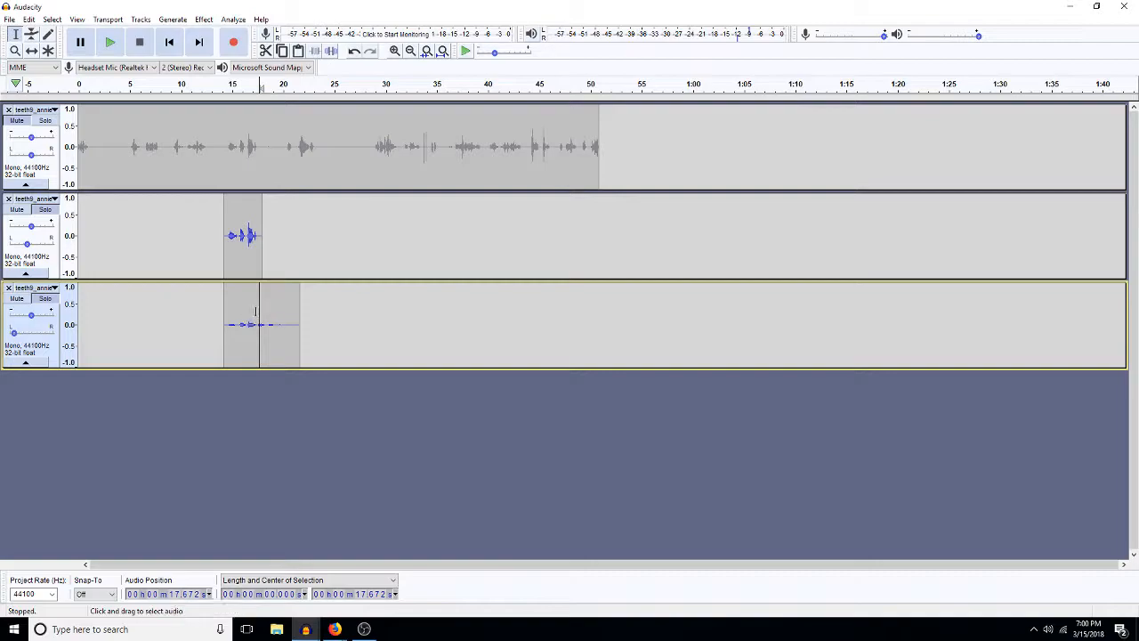
pyautogui.click(29, 19)
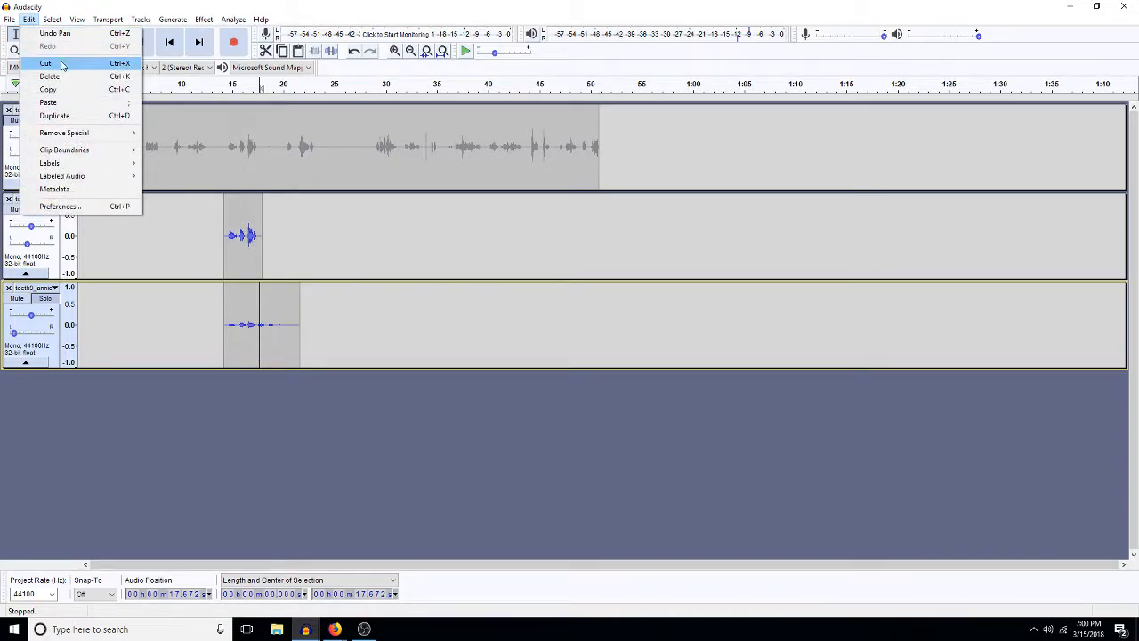
pyautogui.press('Right')
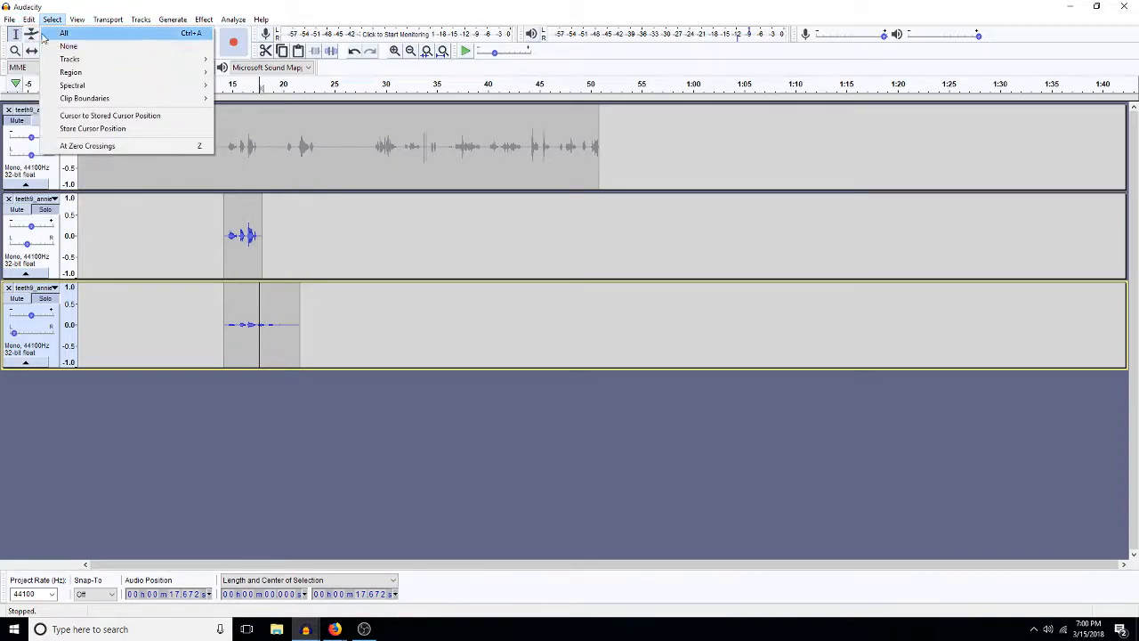
pyautogui.click(247, 228)
pyautogui.click(29, 18)
pyautogui.press('Right')
pyautogui.press('Left')
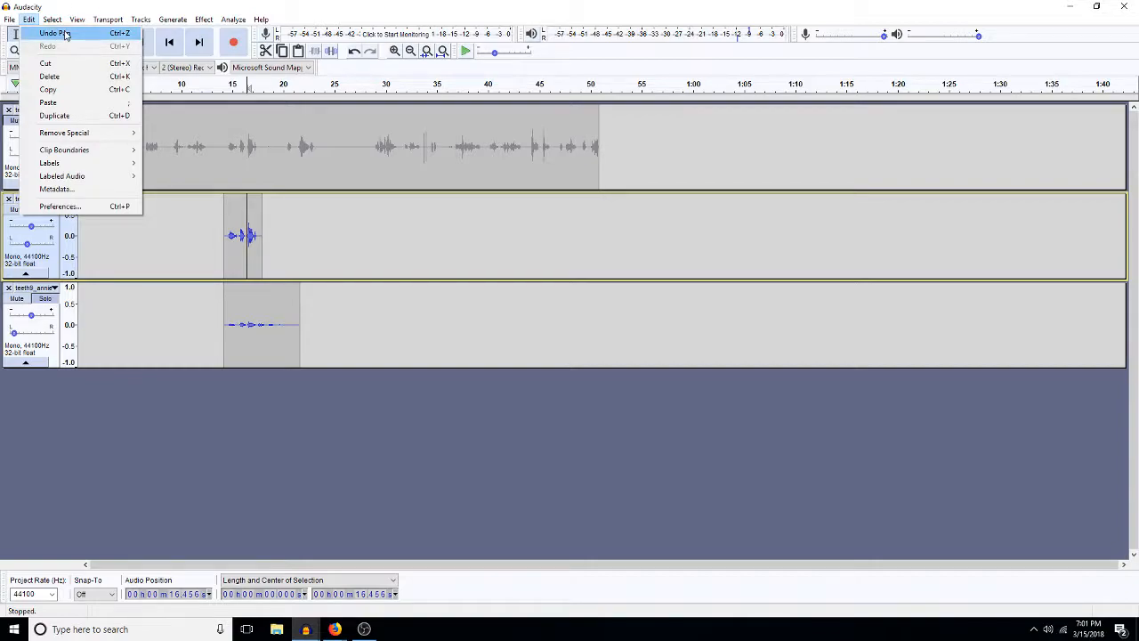
pyautogui.click(55, 33)
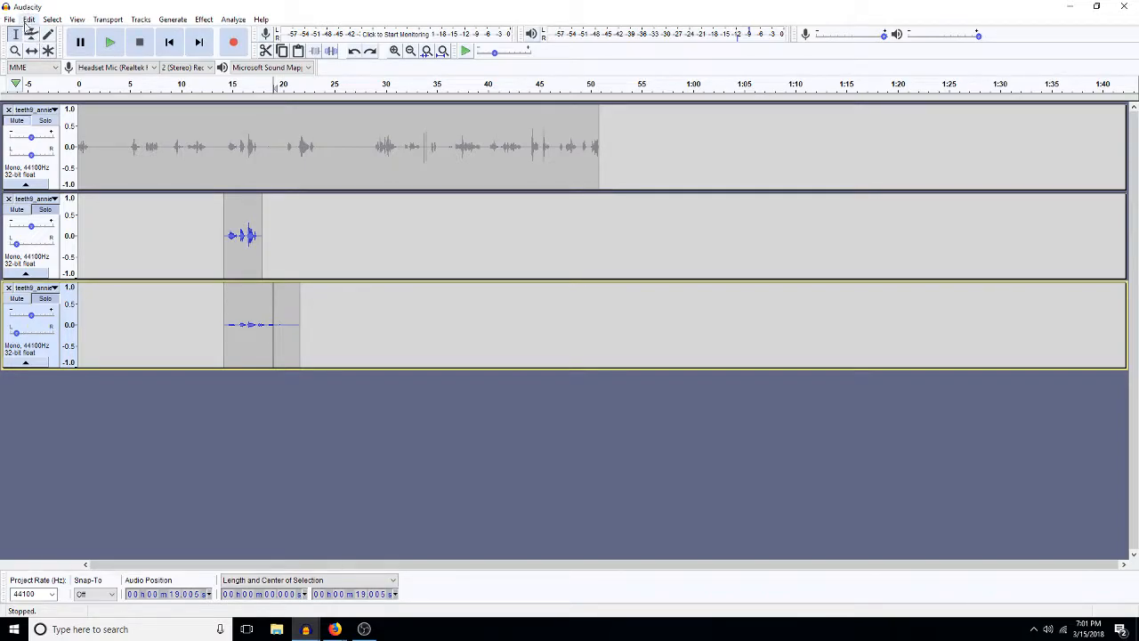
# Step: Undo the amplifications of the second and third tracks' clips and the echo on the third track's clip
pyautogui.click(31, 19)
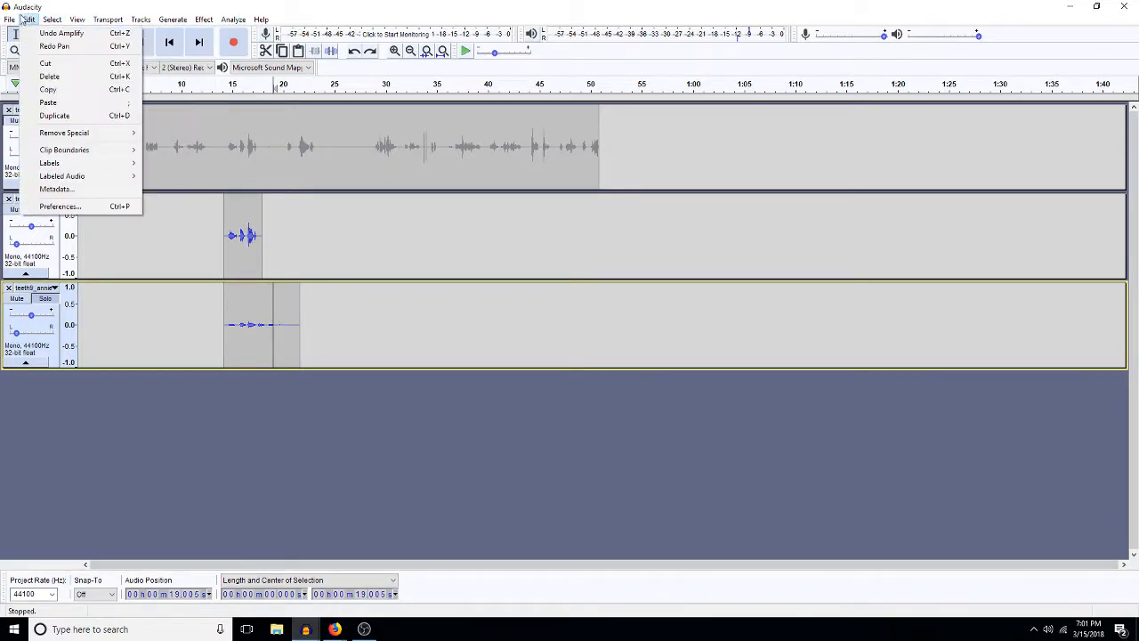
pyautogui.click(54, 33)
pyautogui.click(28, 19)
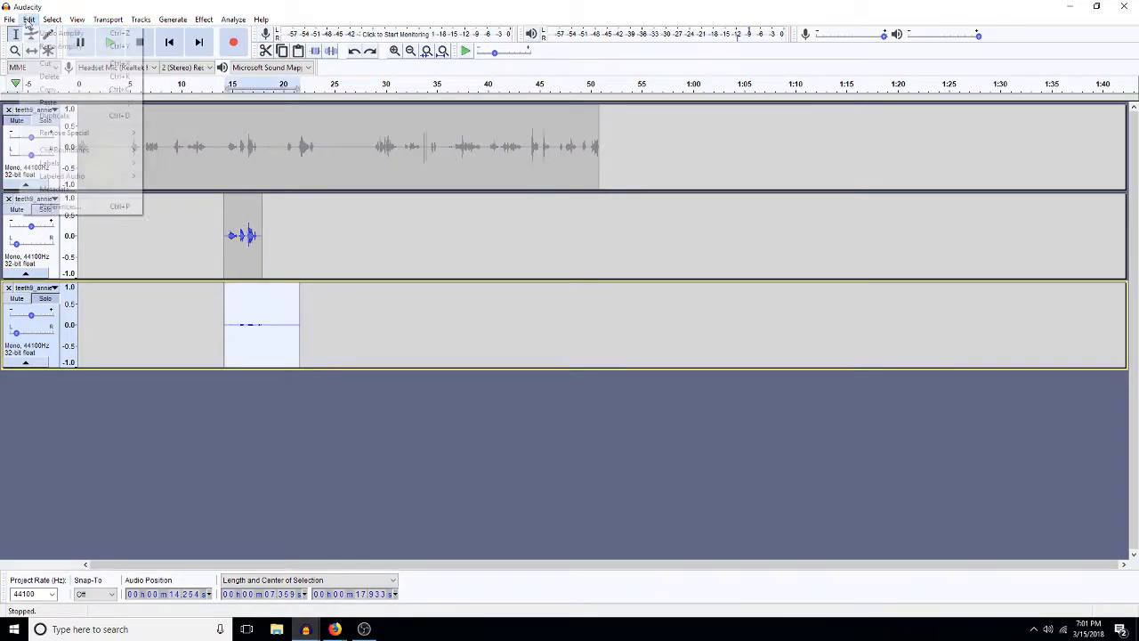
pyautogui.click(55, 33)
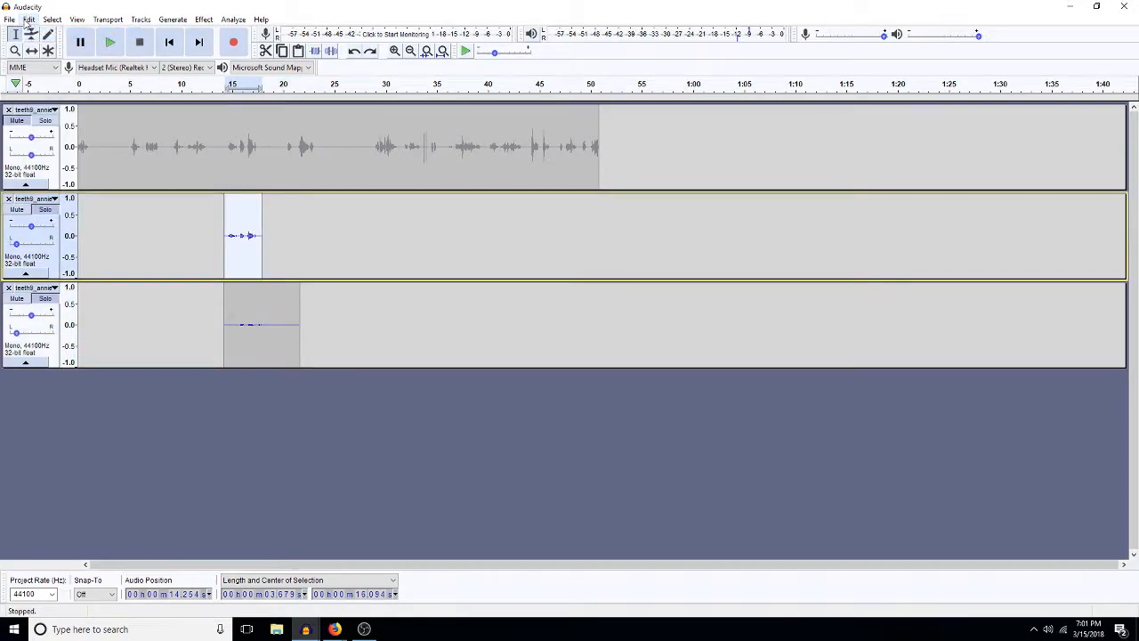
pyautogui.click(28, 19)
pyautogui.click(56, 33)
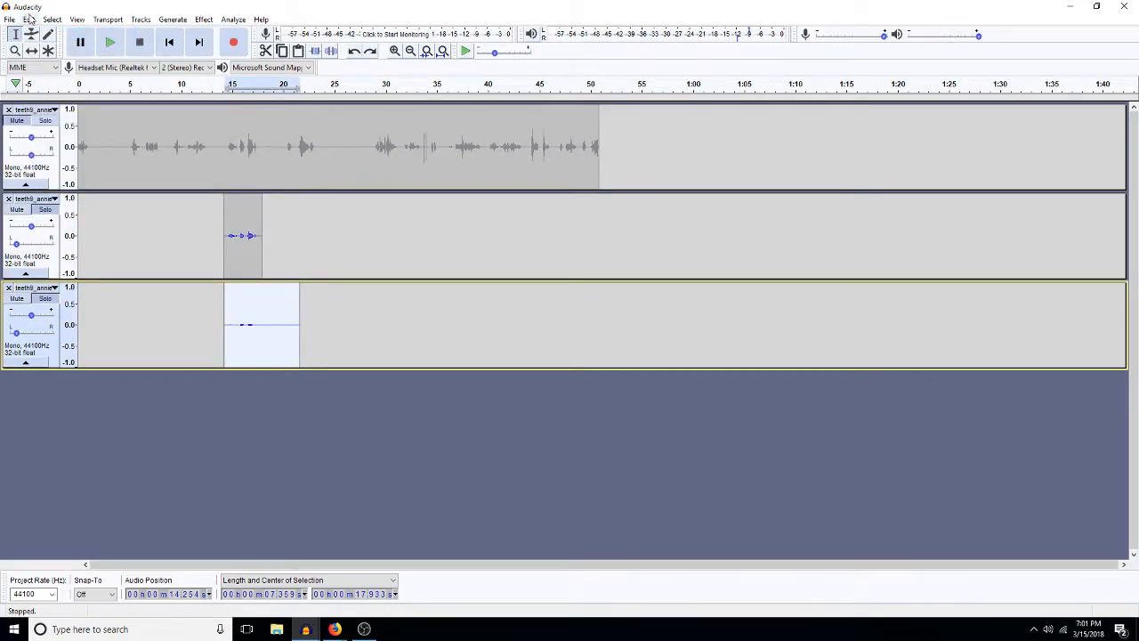
# Step: Undo the silence, paste and low-pass filter edits on the third track
pyautogui.click(29, 20)
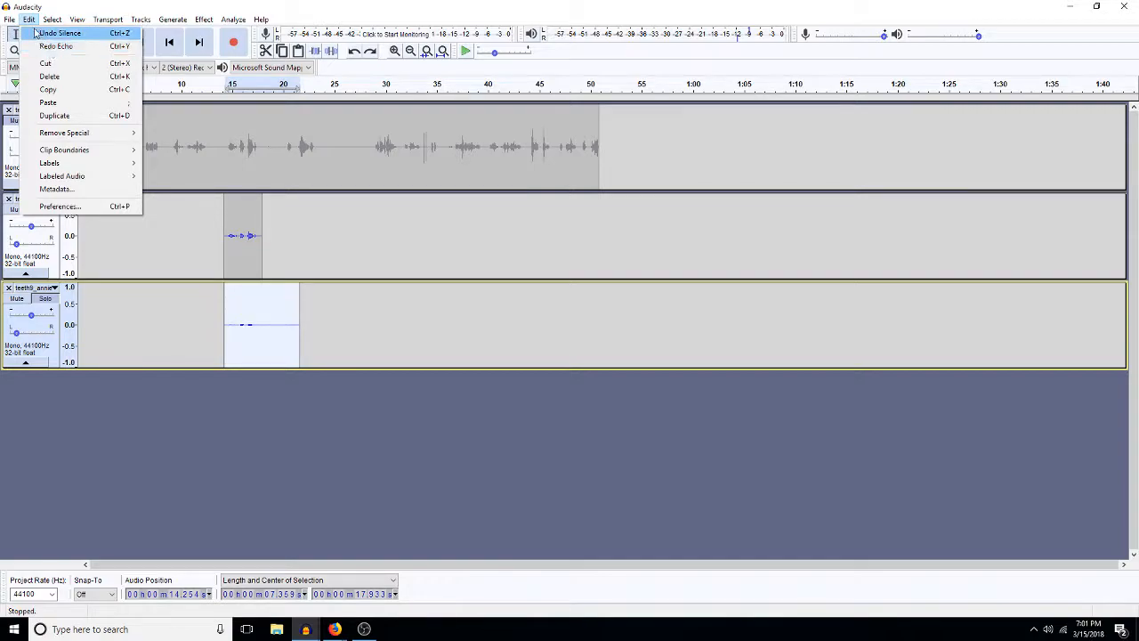
pyautogui.click(55, 32)
pyautogui.click(29, 19)
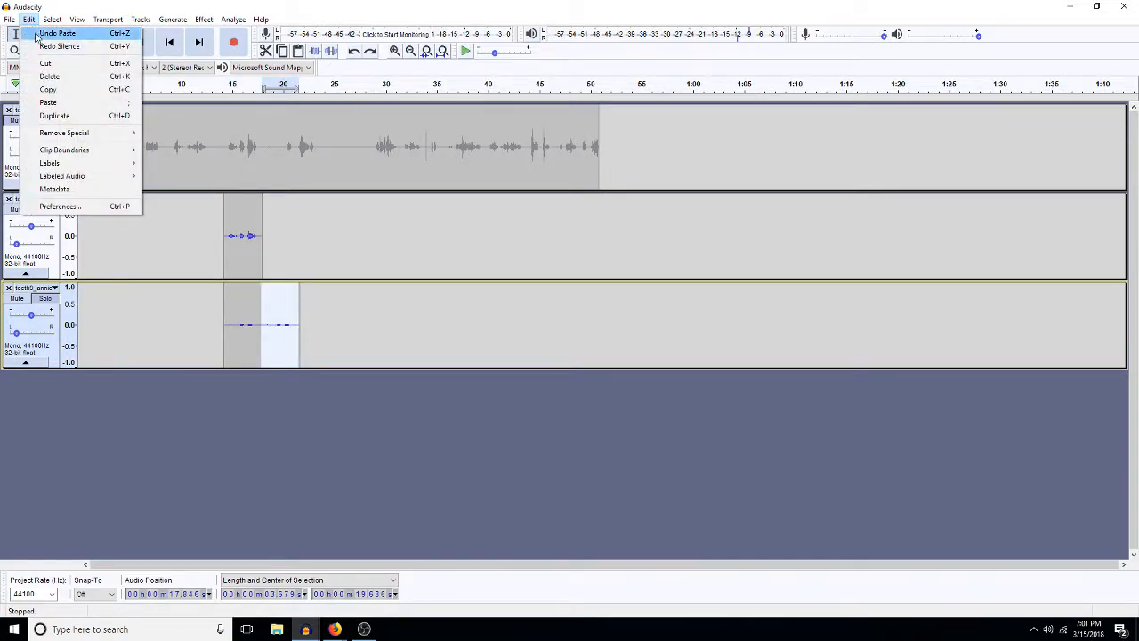
pyautogui.click(49, 33)
pyautogui.click(28, 20)
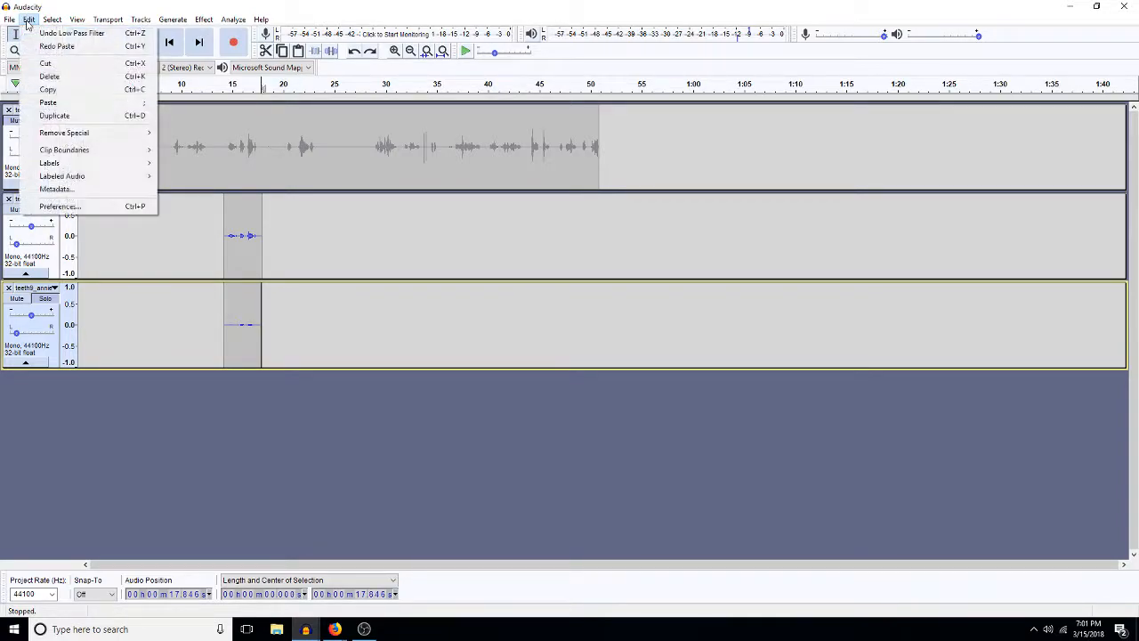
pyautogui.click(53, 33)
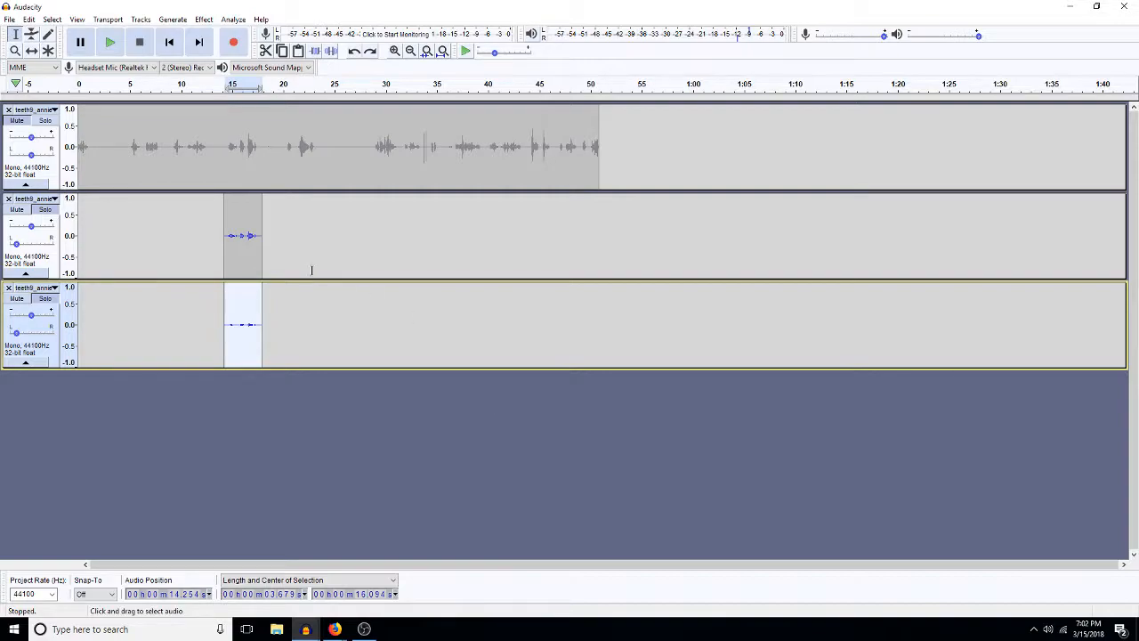
pyautogui.click(282, 171)
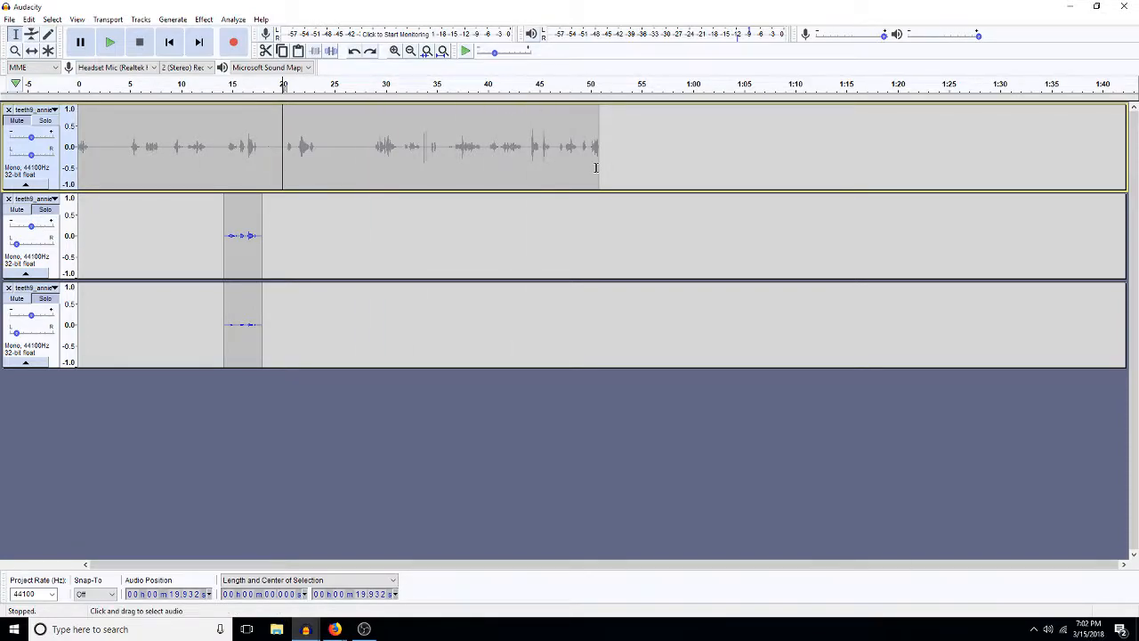
# Step: Switch to the finals project and play a few seconds of the uppermost Mix track's first clip from about 30 s
pyautogui.click(305, 627)
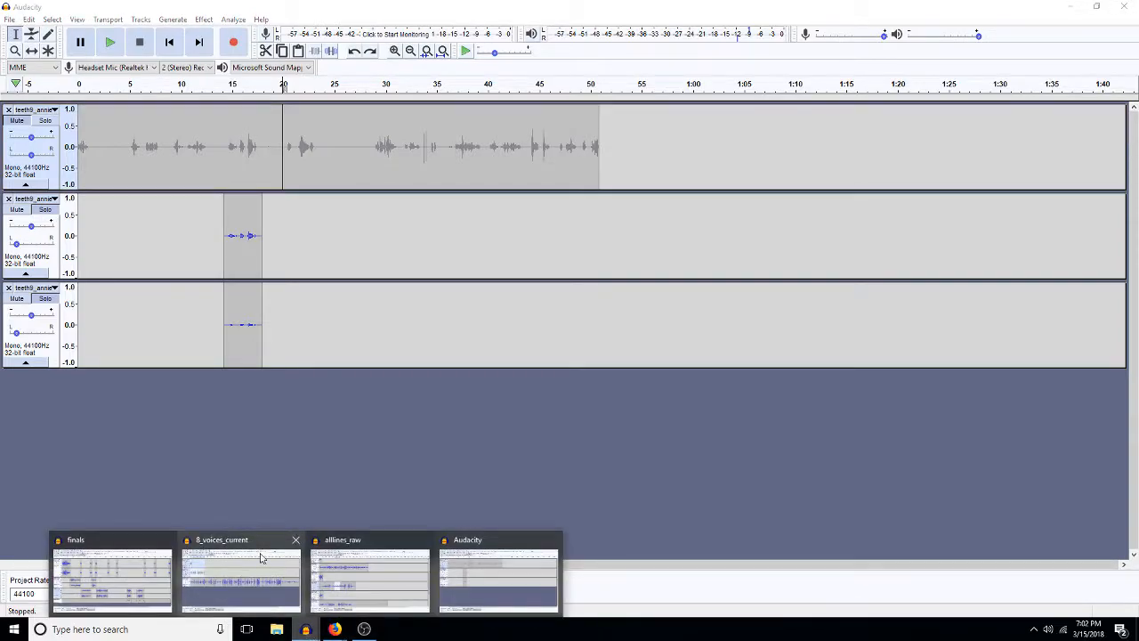
pyautogui.click(111, 576)
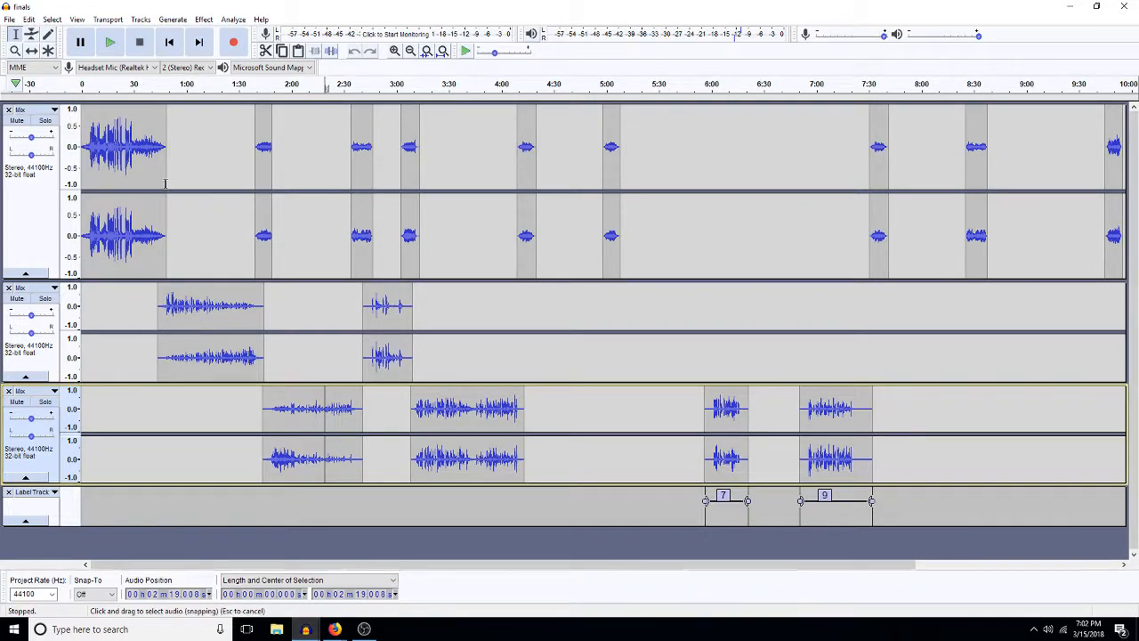
pyautogui.click(210, 156)
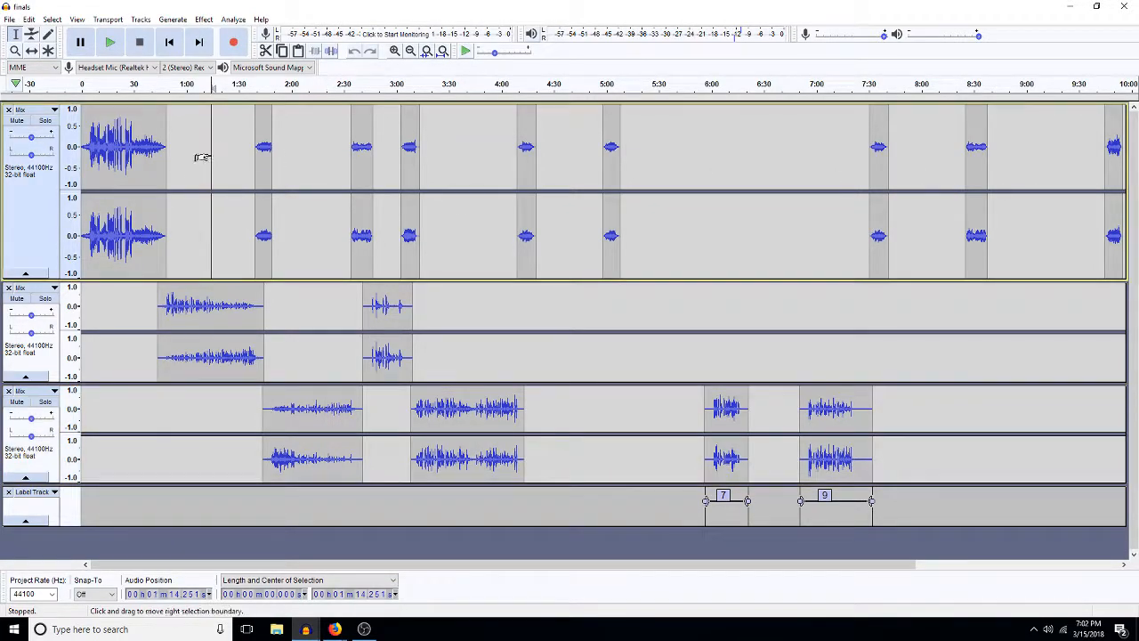
pyautogui.click(133, 150)
pyautogui.press('space')
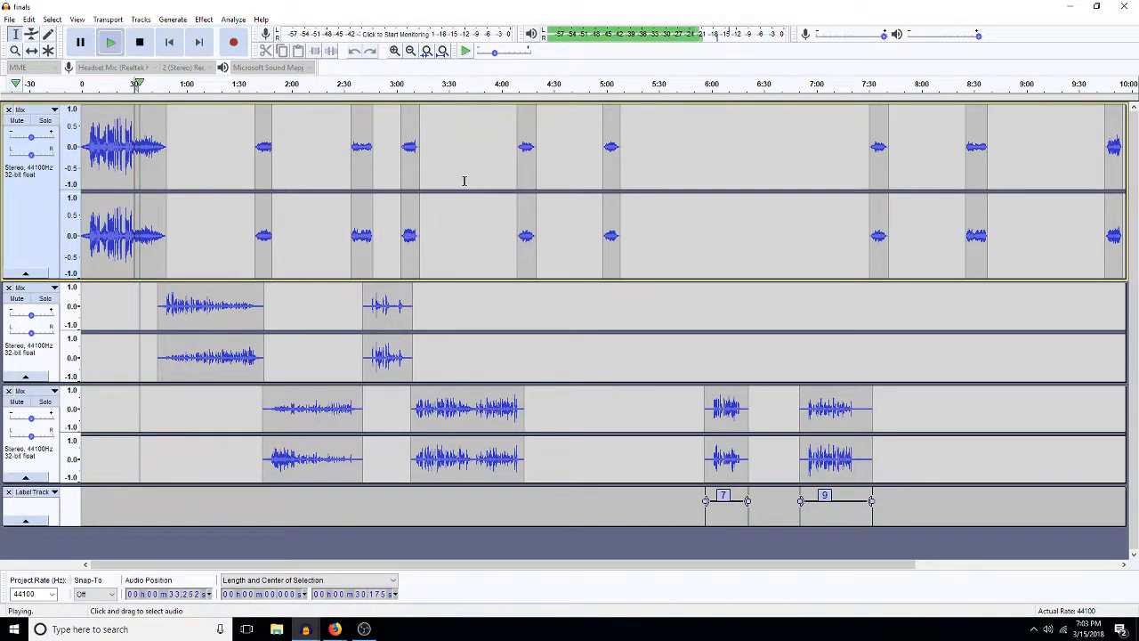
pyautogui.press('space')
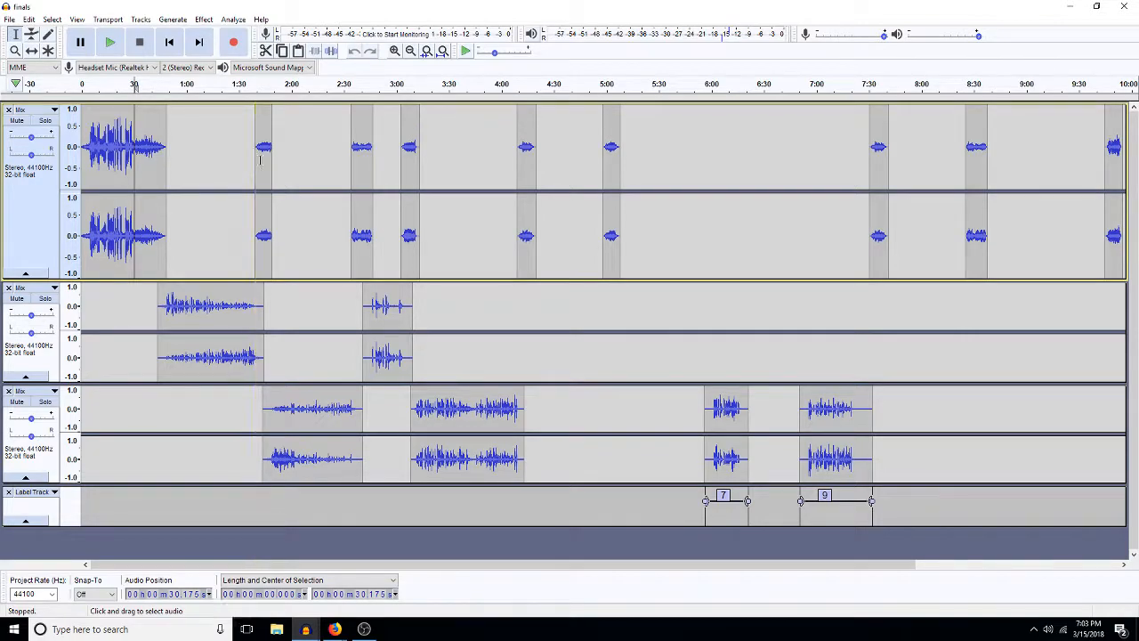
# Step: Select and play the second and third clips of the uppermost Mix track, near 1:40 and 2:35
pyautogui.doubleClick(260, 160)
pyautogui.press('space')
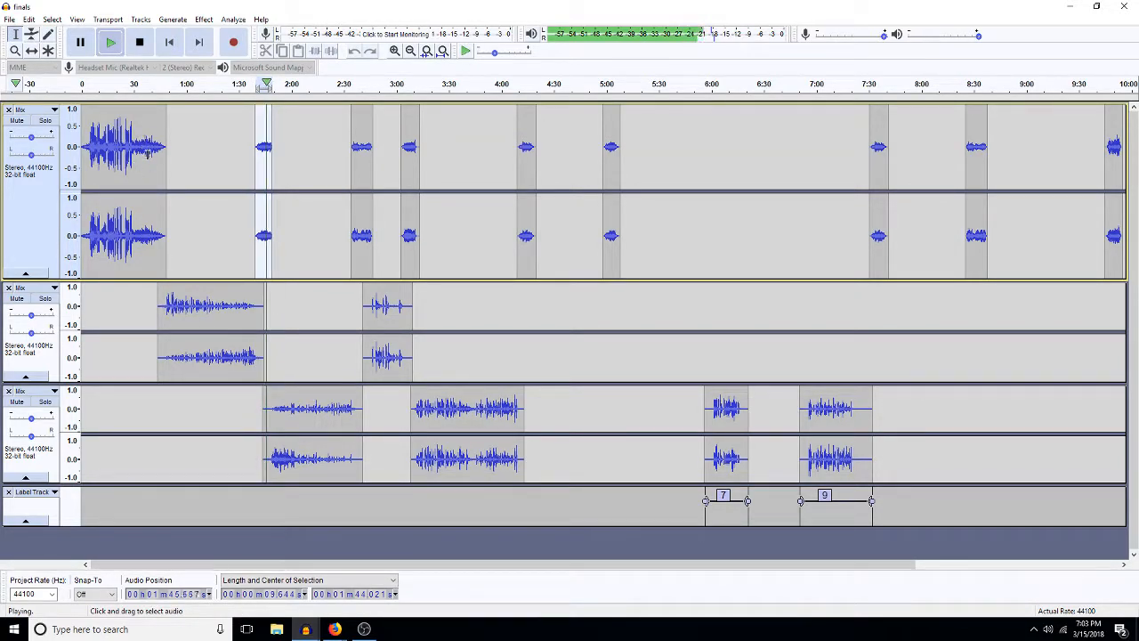
pyautogui.press('space')
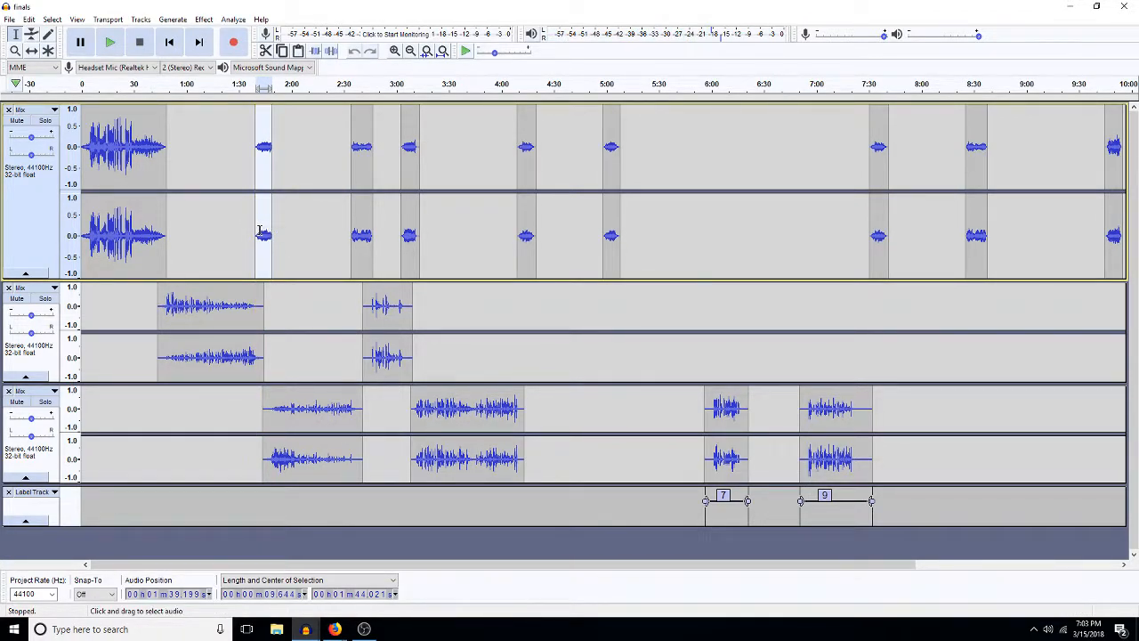
pyautogui.press('space')
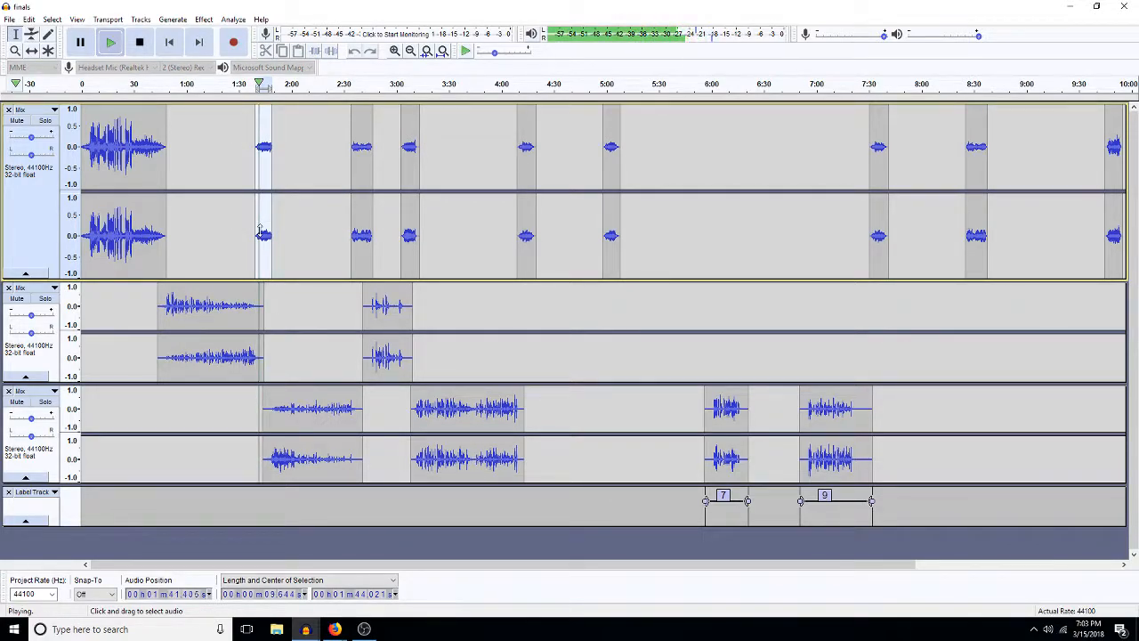
pyautogui.doubleClick(353, 220)
pyautogui.press('space')
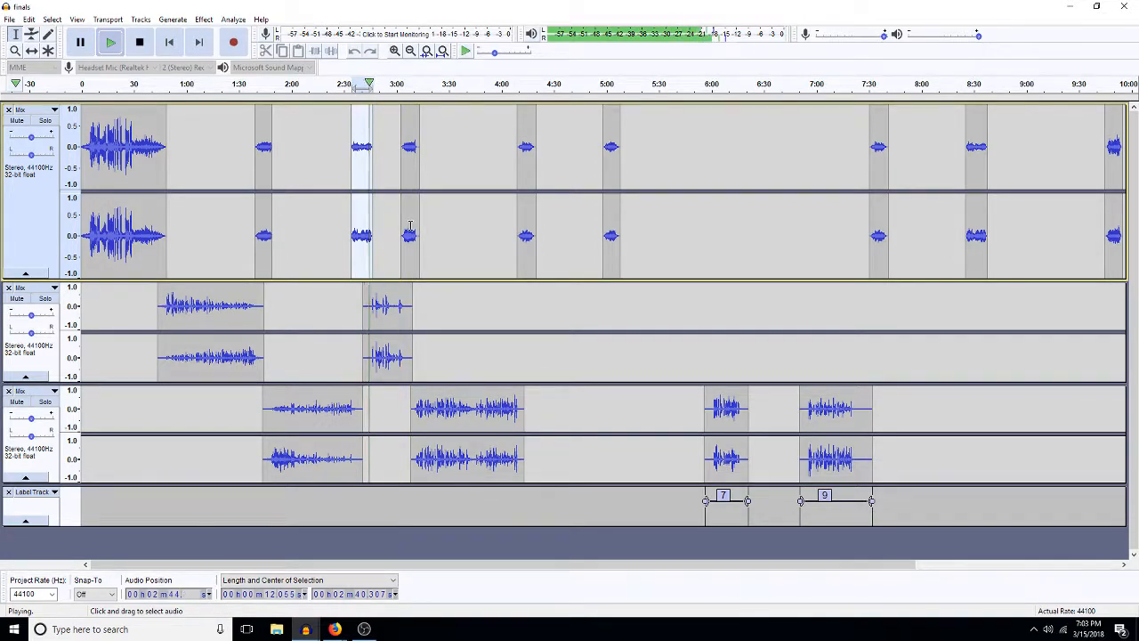
pyautogui.press('space')
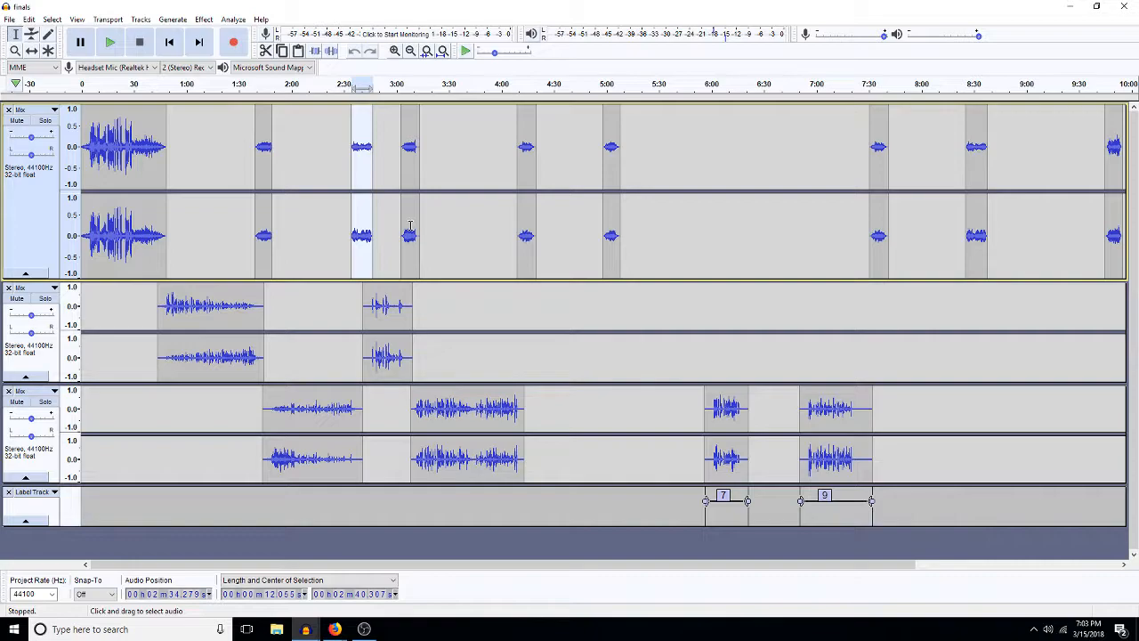
# Step: Select and play the uppermost Mix track's fourth, fifth and sixth clips in turn, near 3:05, 4:10 and 5:00
pyautogui.doubleClick(410, 225)
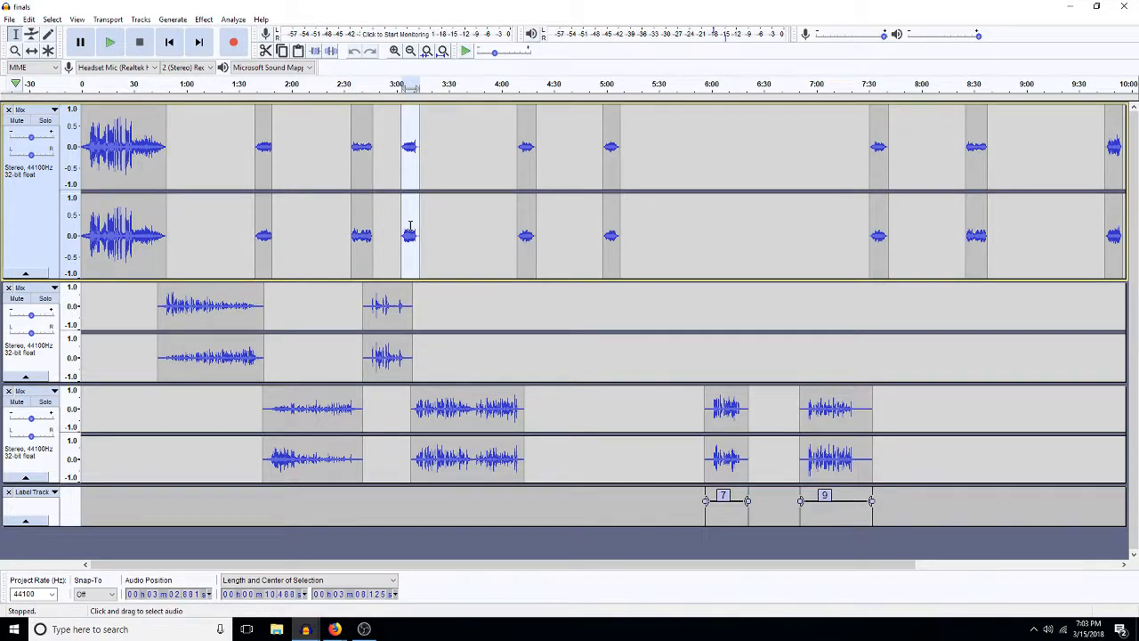
pyautogui.press('space')
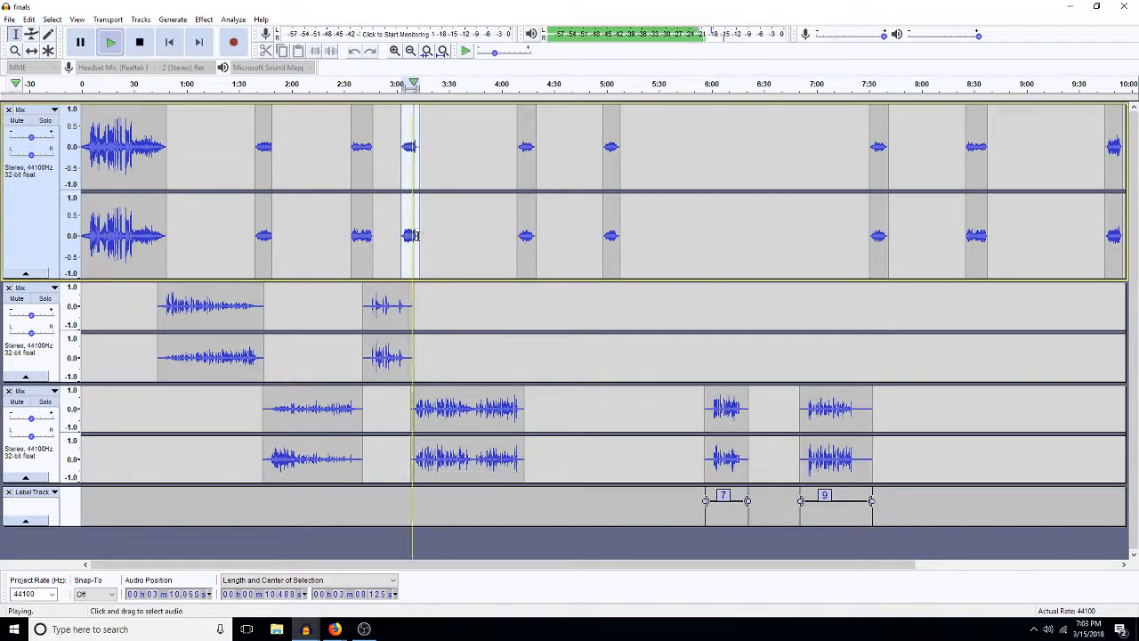
pyautogui.doubleClick(524, 241)
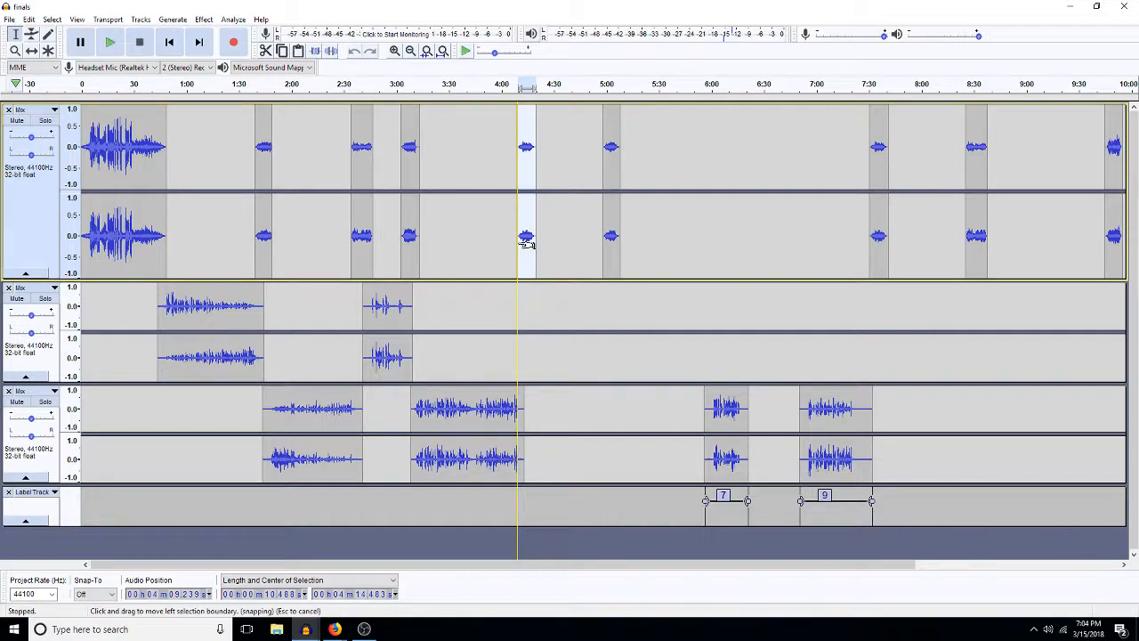
pyautogui.press('space')
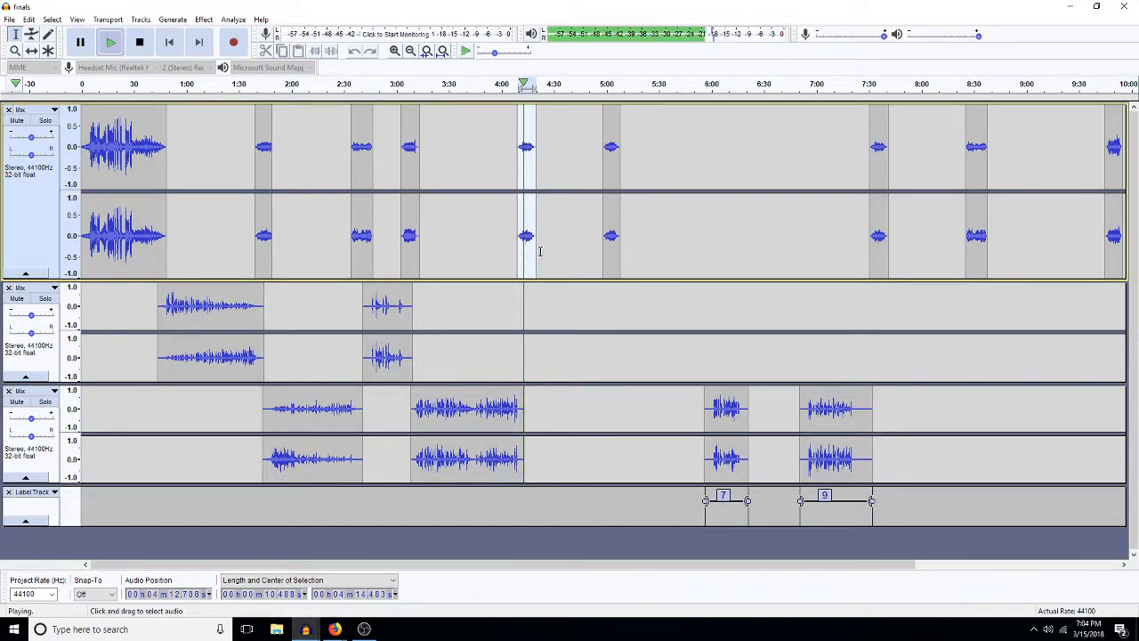
pyautogui.doubleClick(610, 237)
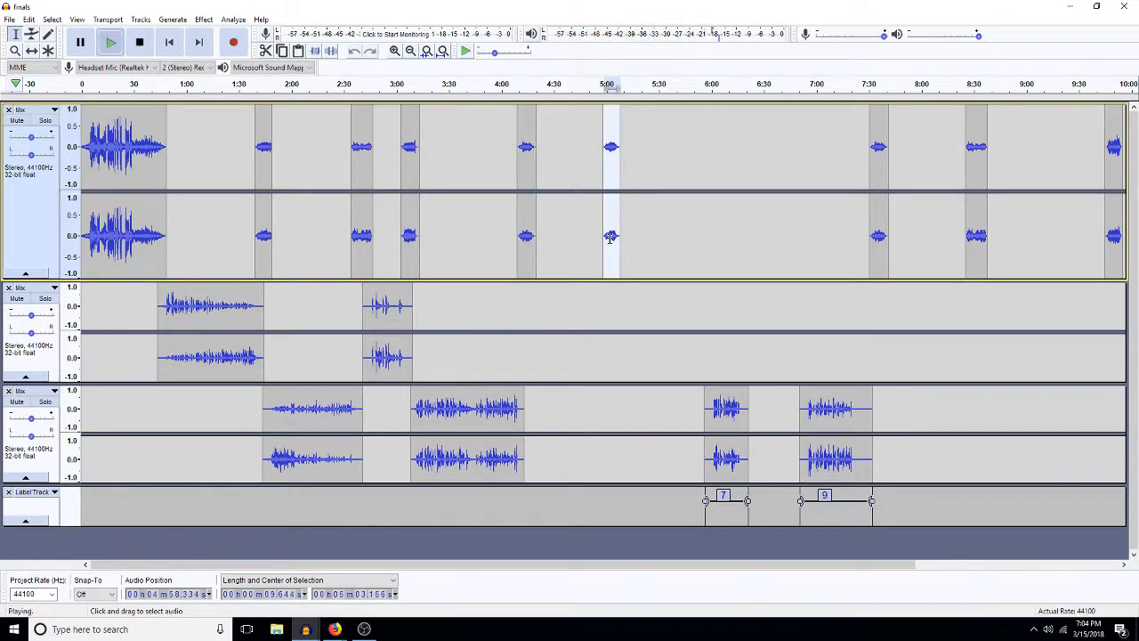
pyautogui.press('space')
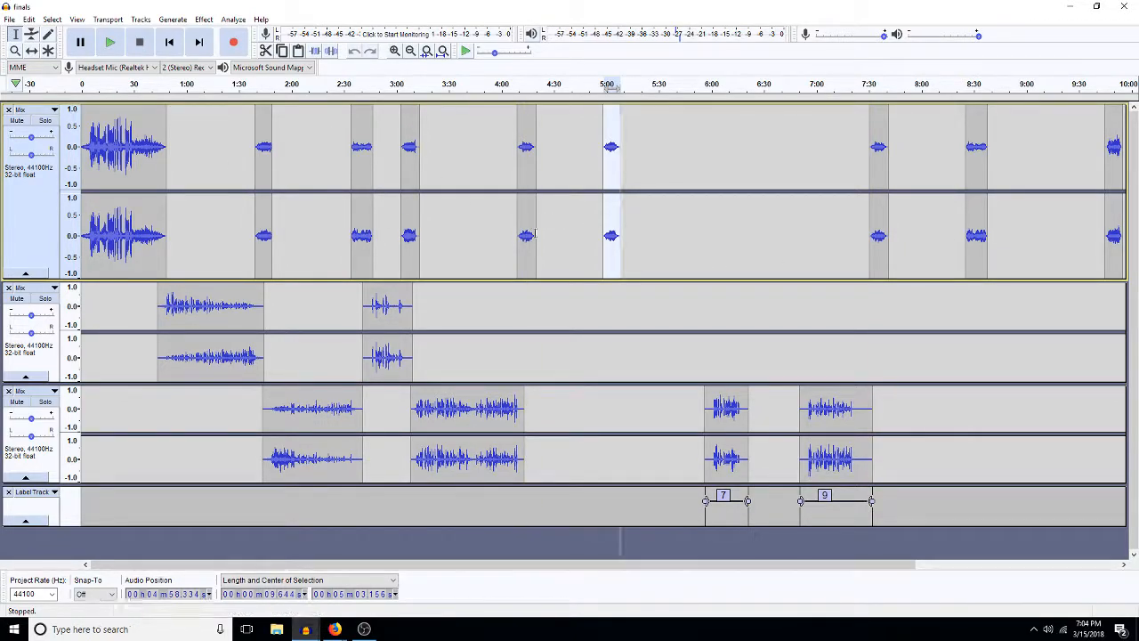
# Step: Open the MP3 file Prelude in C - BWV 846 from the Music folder and play its beginning briefly
pyautogui.click(9, 19)
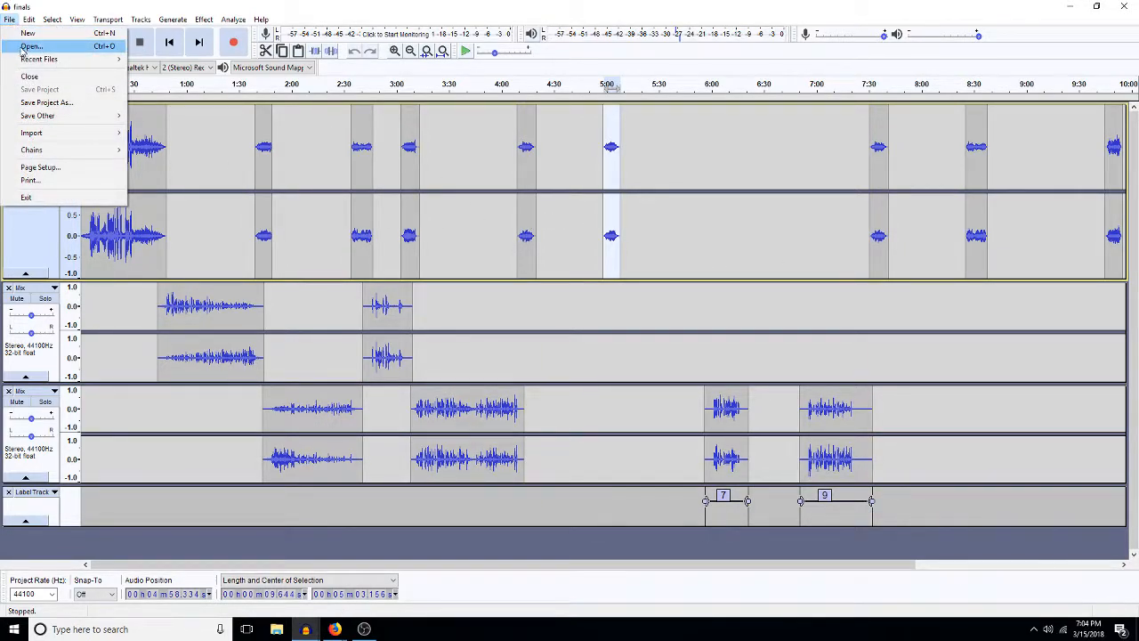
pyautogui.click(32, 48)
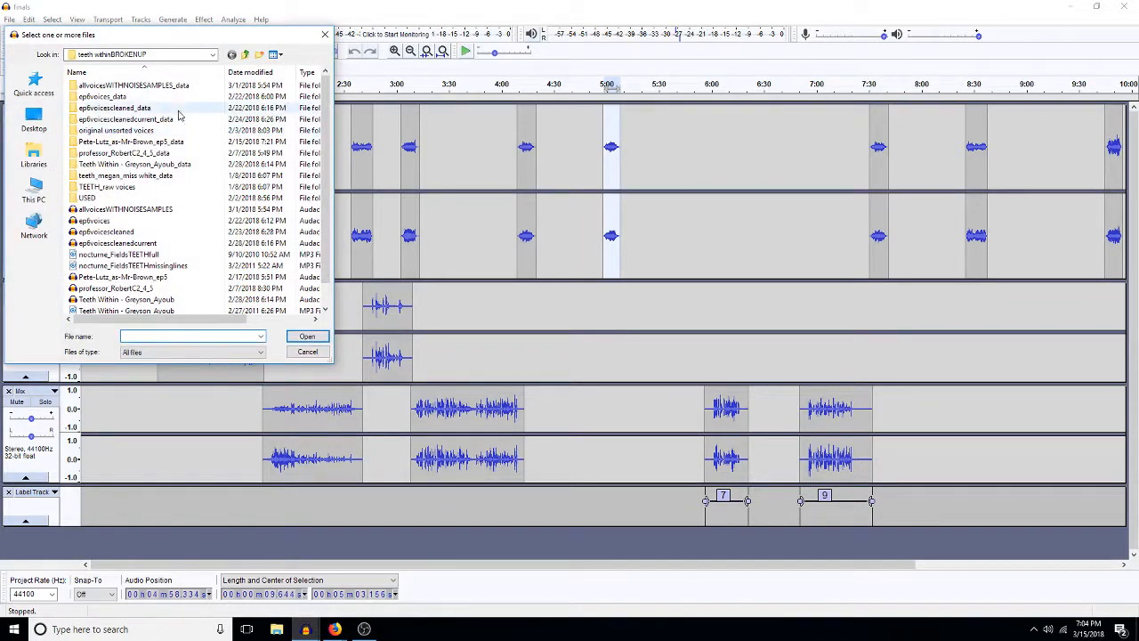
pyautogui.click(246, 55)
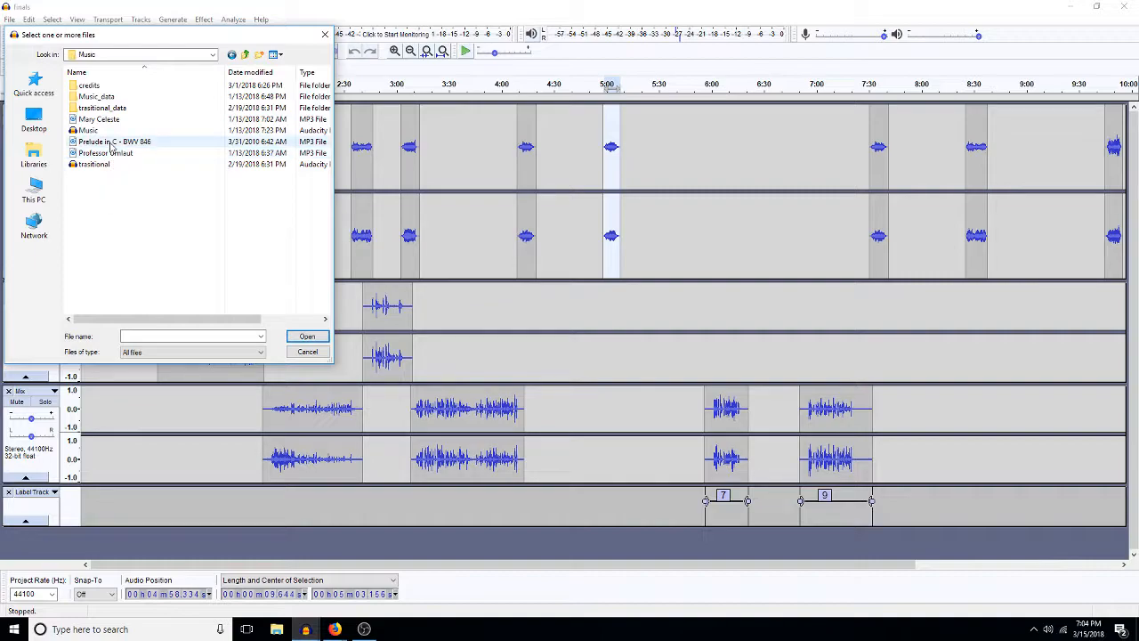
pyautogui.doubleClick(111, 145)
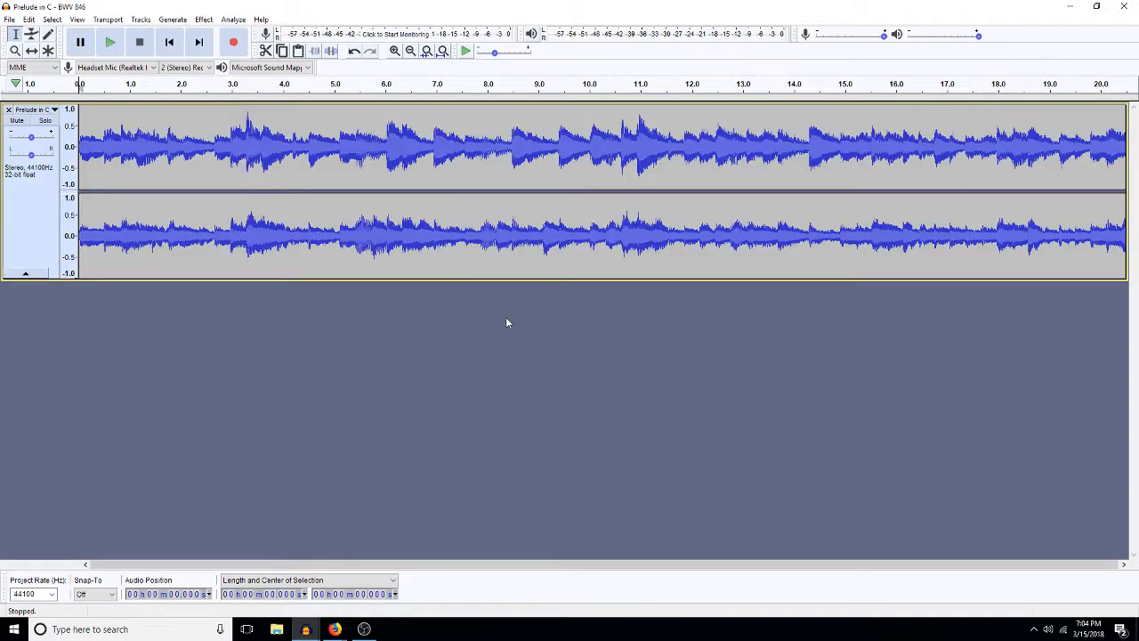
pyautogui.press('space')
pyautogui.press('space')
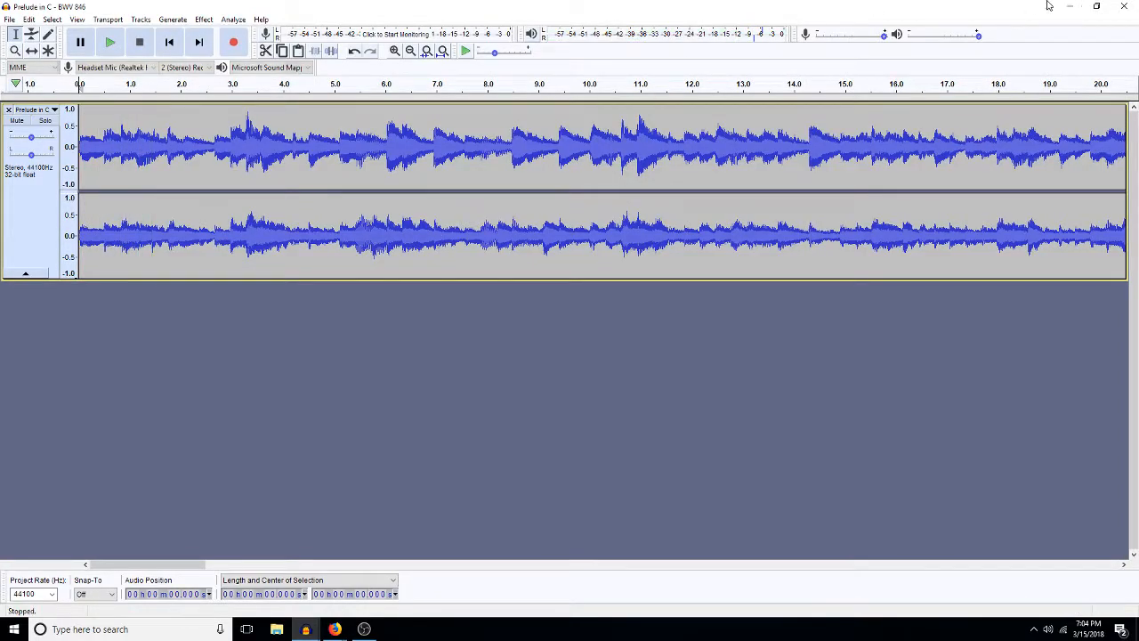
# Step: Close the Prelude in C - BWV 846 window, then open the MP3 file Mary Celeste and play it from the start
pyautogui.click(1124, 7)
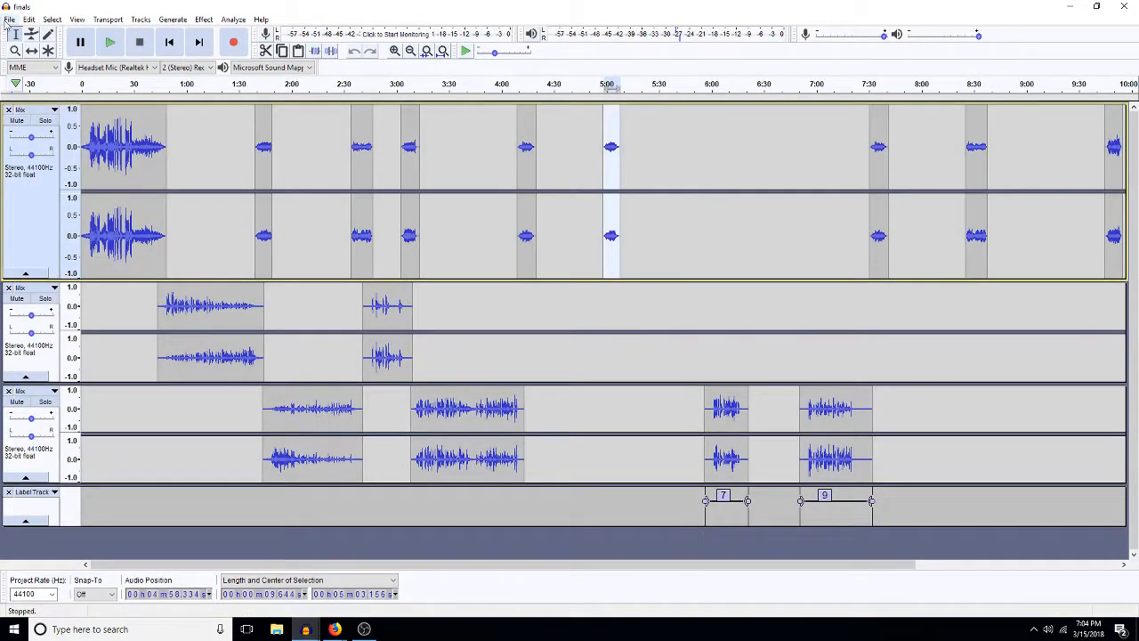
pyautogui.click(9, 20)
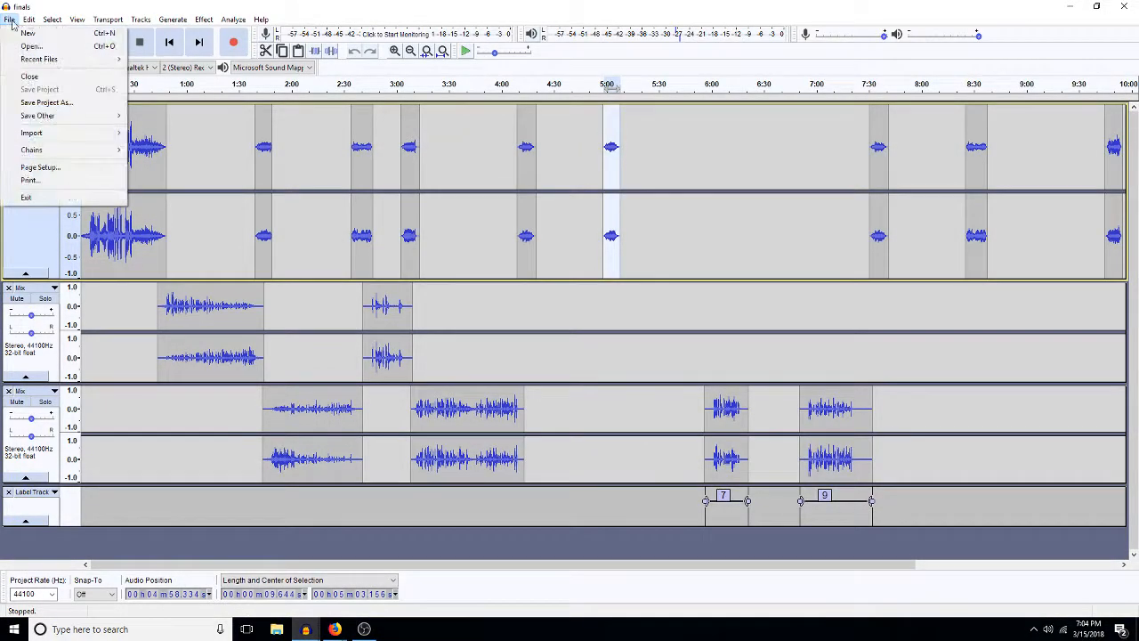
pyautogui.click(32, 45)
pyautogui.doubleClick(100, 121)
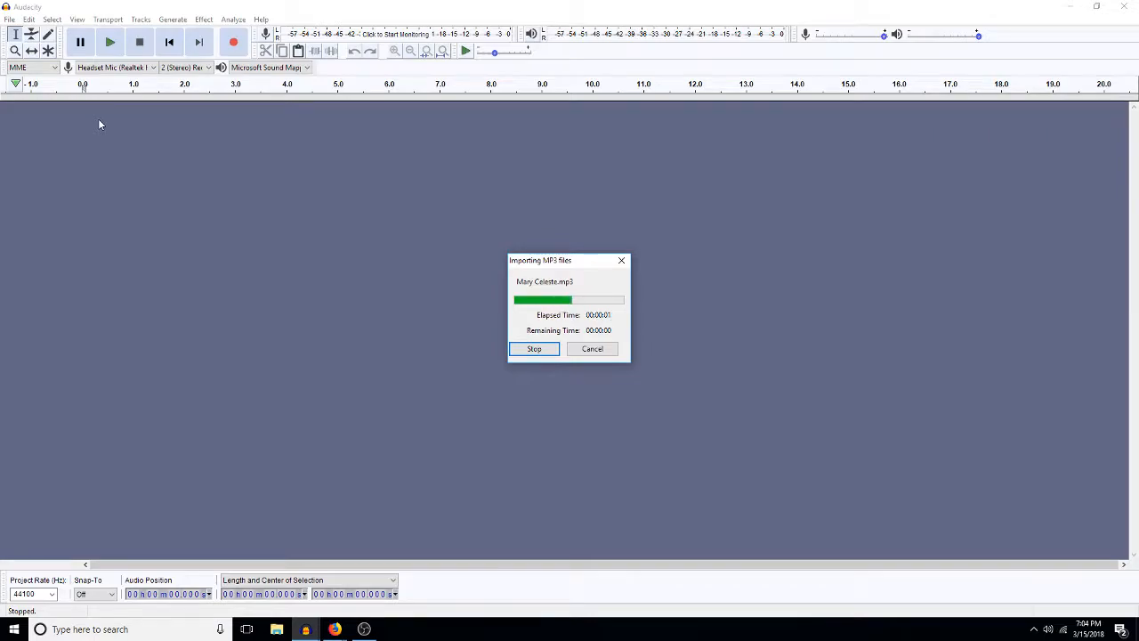
pyautogui.press('space')
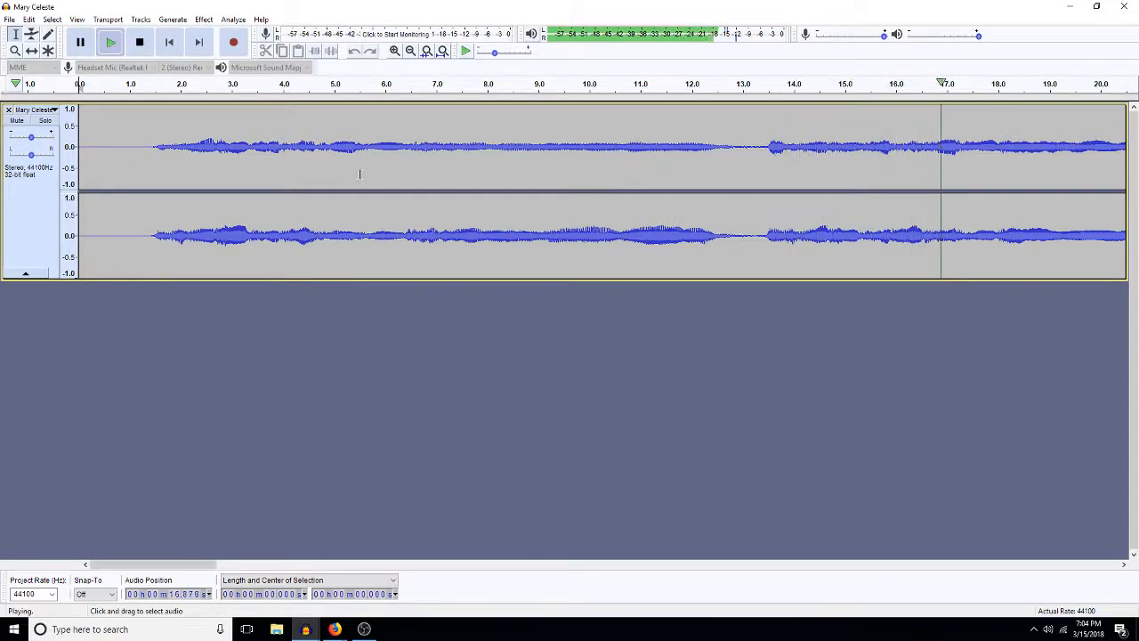
# Step: Lower the Mary Celeste track's gain in three small reductions while it plays
pyautogui.click(411, 50)
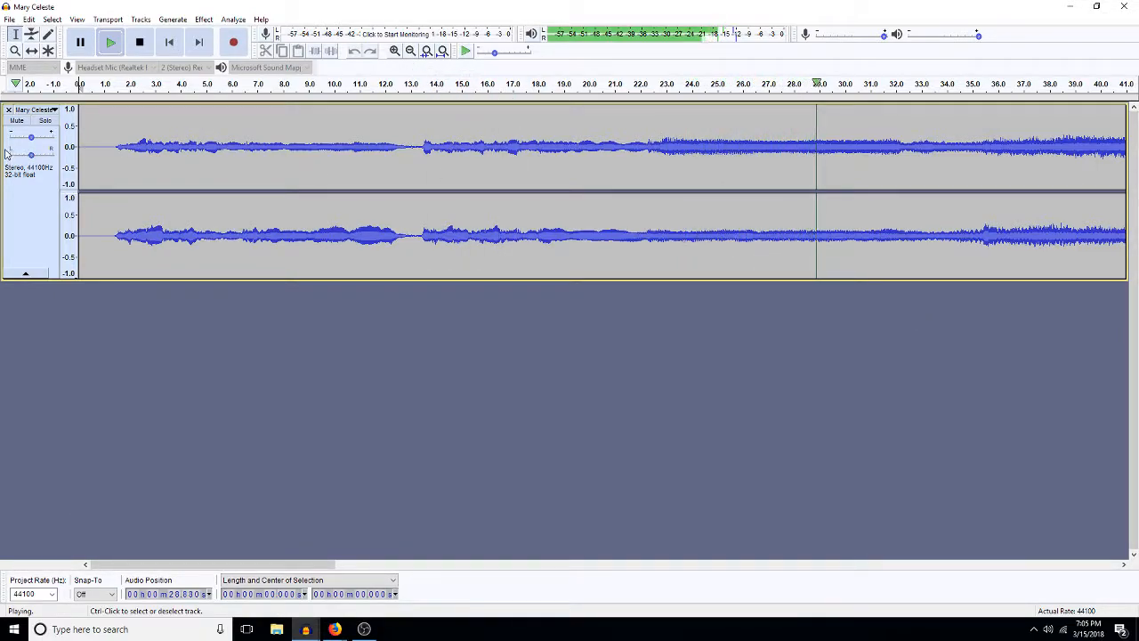
pyautogui.moveTo(30, 136); pyautogui.dragTo(25, 137)
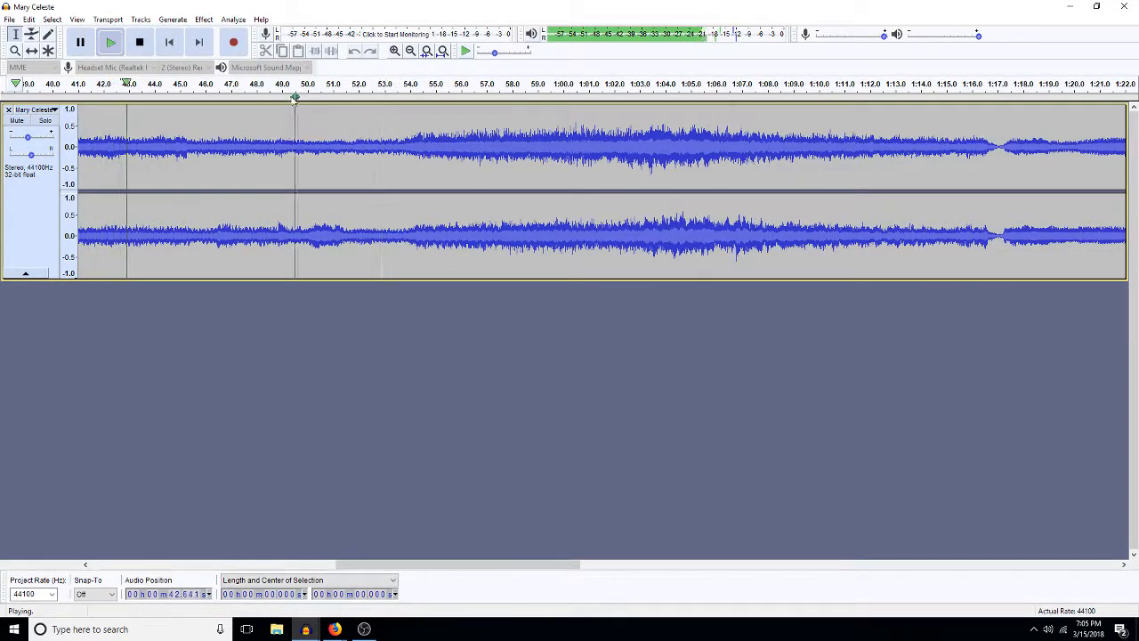
pyautogui.moveTo(26, 140); pyautogui.dragTo(20, 139)
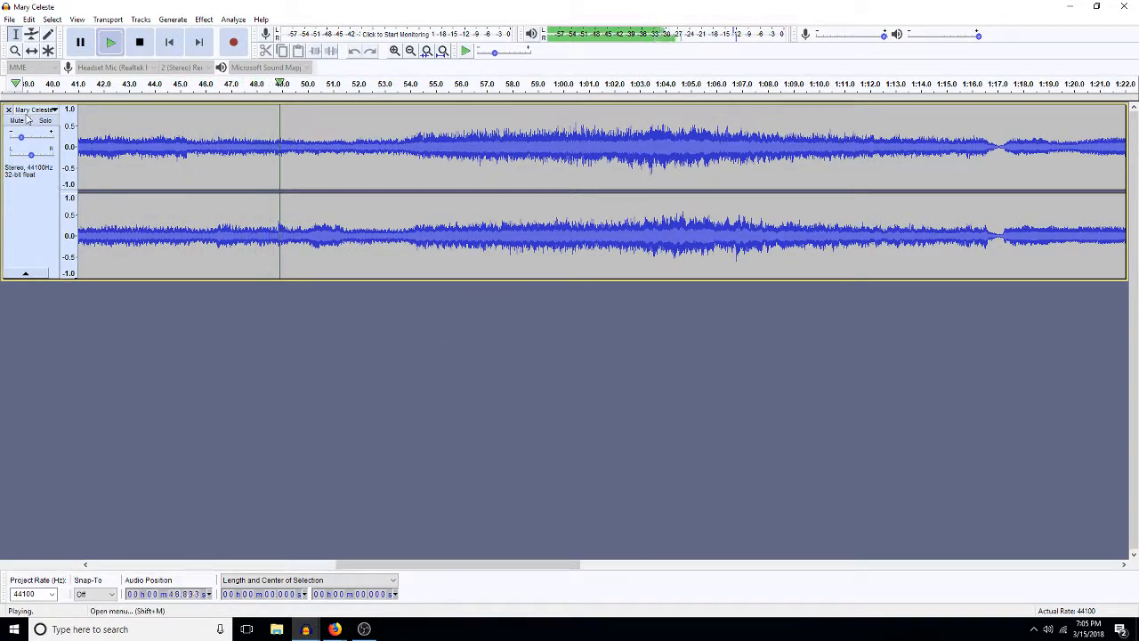
pyautogui.moveTo(22, 137); pyautogui.dragTo(19, 139)
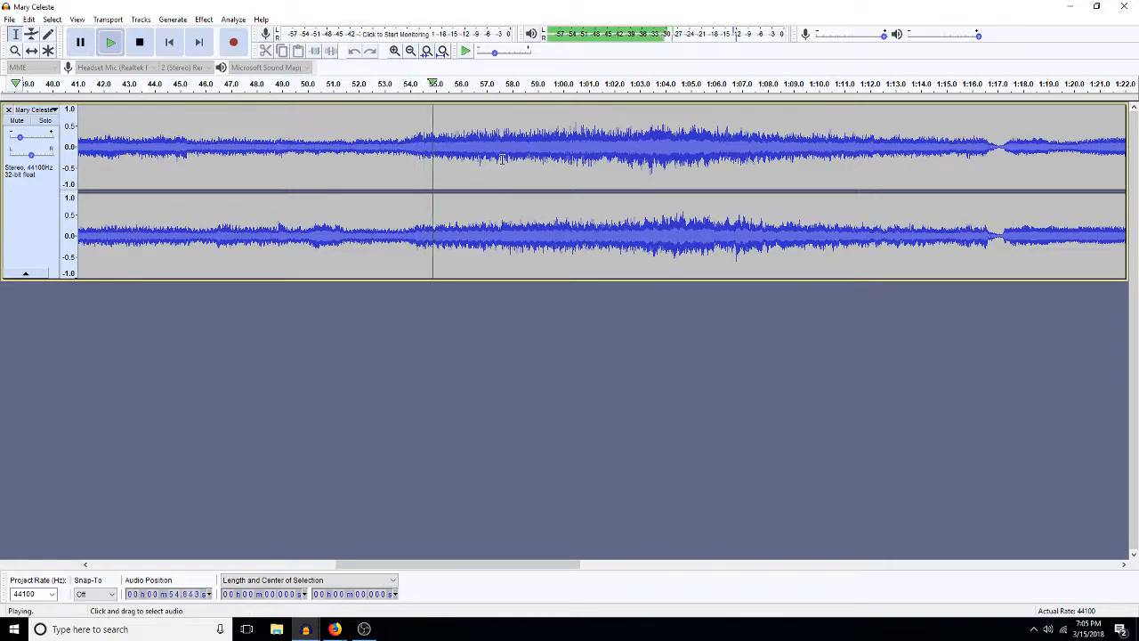
# Step: Follow the rest of the Mary Celeste track's playback from about 1:00, placing the cursor near 1:40
pyautogui.click(413, 52)
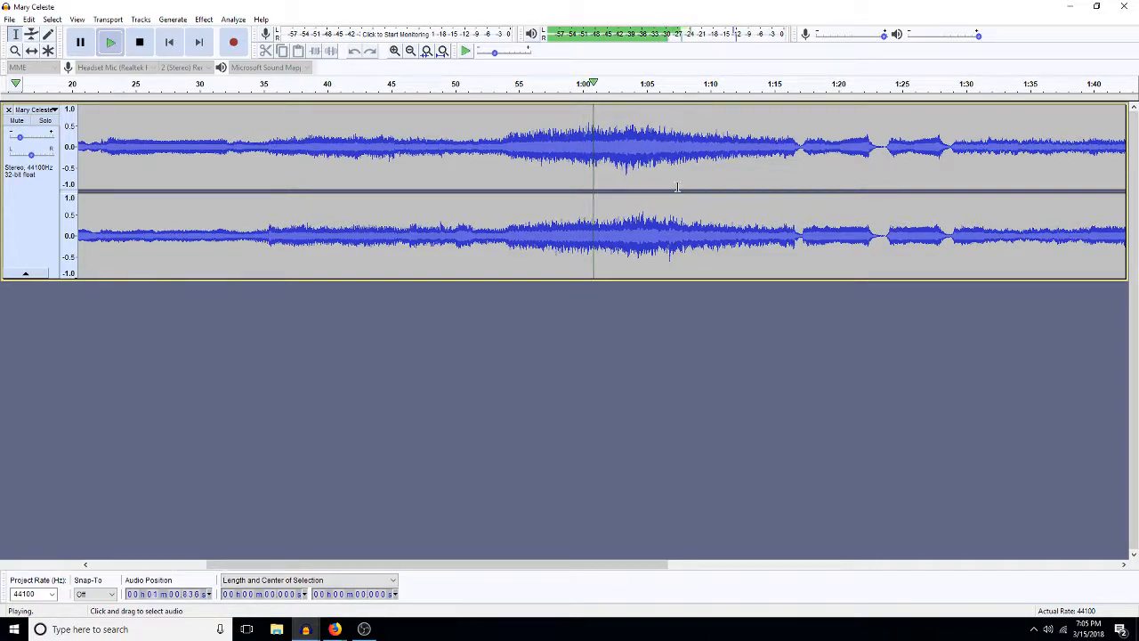
pyautogui.click(1124, 567)
pyautogui.click(1125, 566)
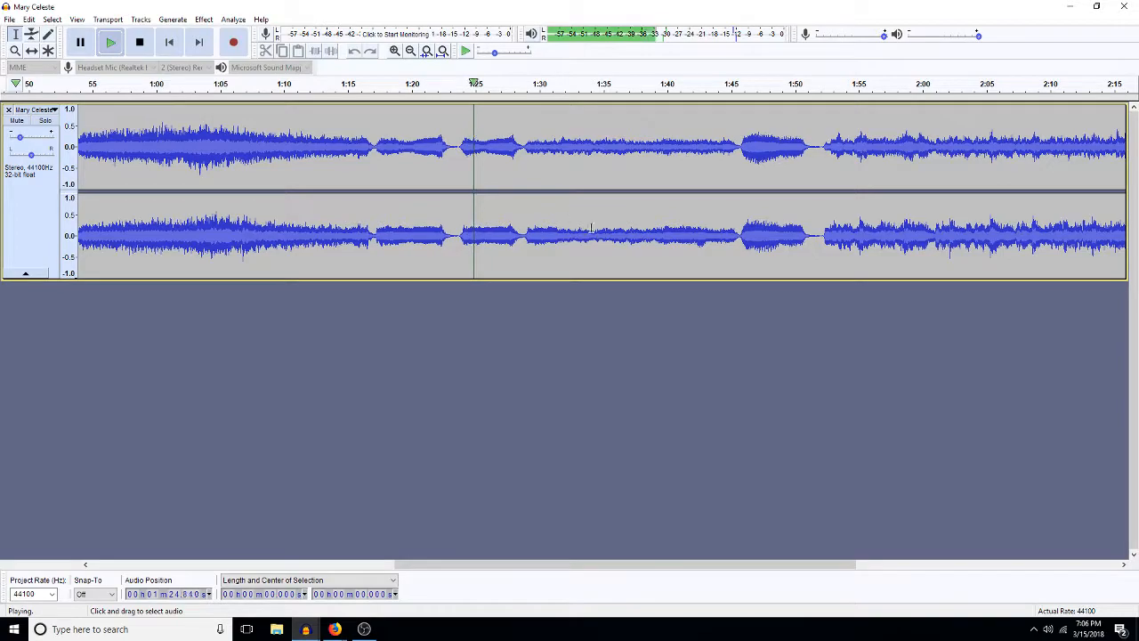
pyautogui.click(1098, 564)
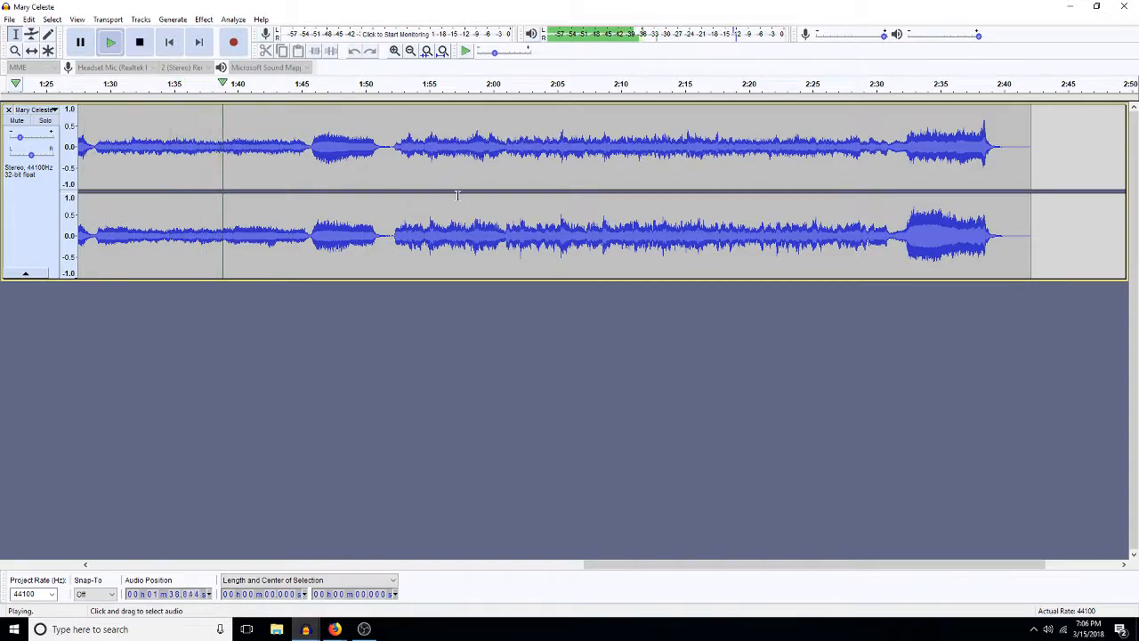
pyautogui.click(232, 142)
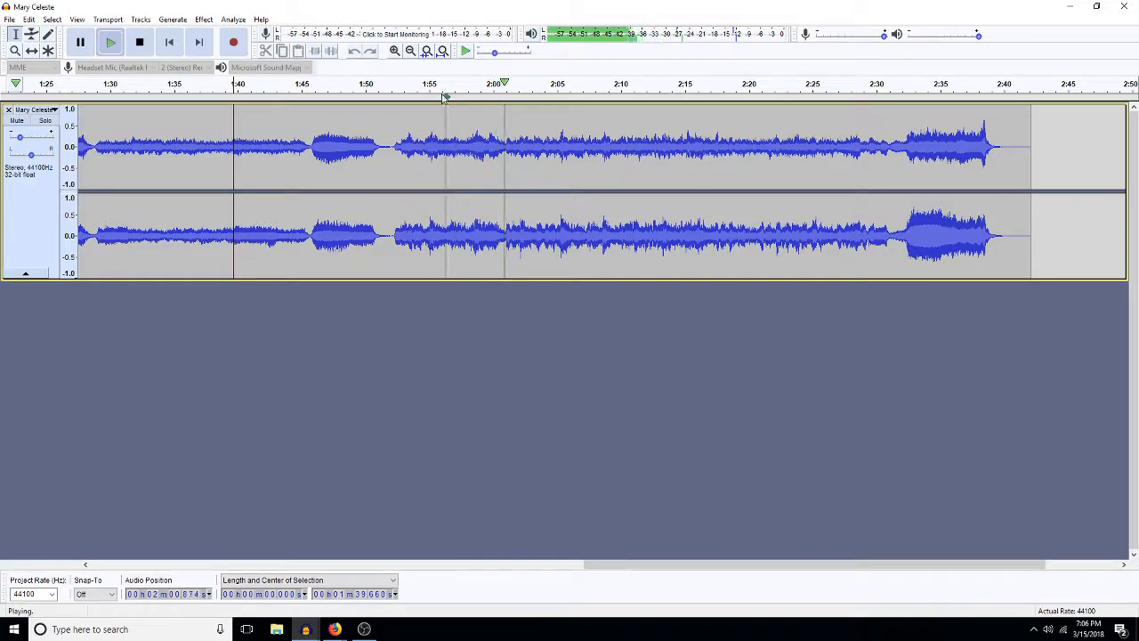
pyautogui.click(410, 51)
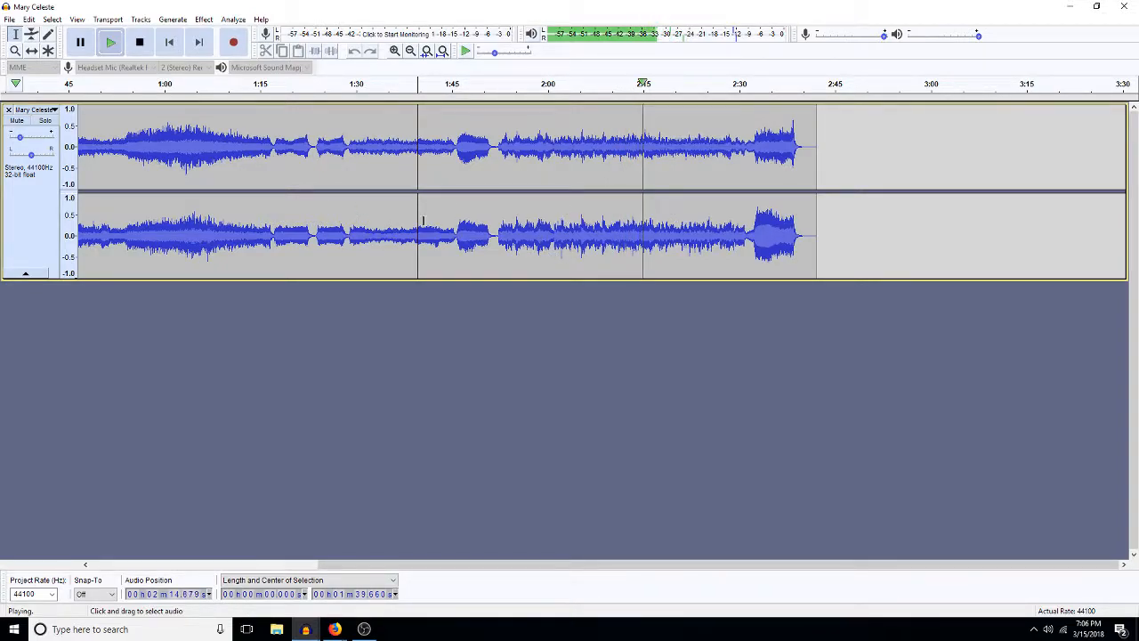
pyautogui.click(442, 50)
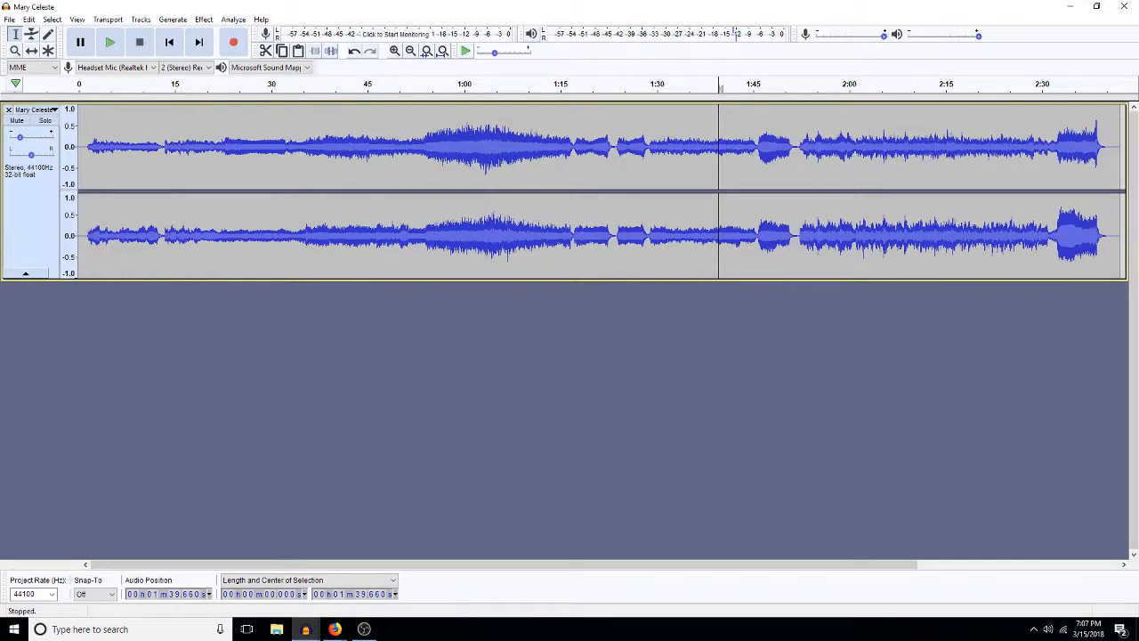
# Step: Open the MP3 file Professor Umlaut, lower its track gain, and play about the first 30 s
pyautogui.click(9, 19)
pyautogui.click(32, 47)
pyautogui.click(115, 154)
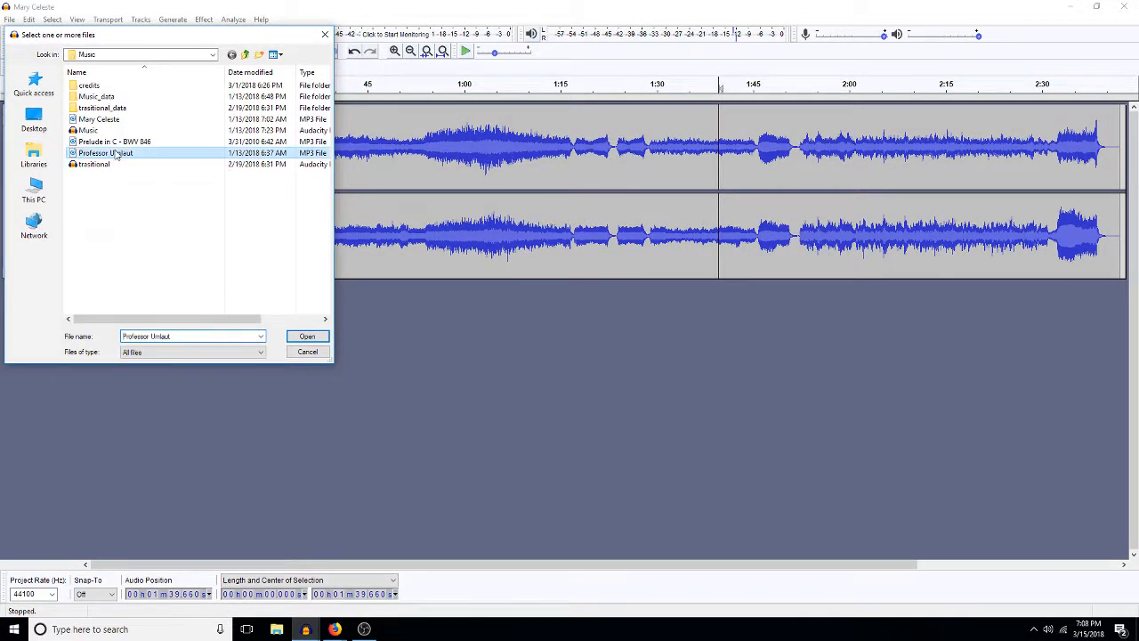
pyautogui.doubleClick(115, 154)
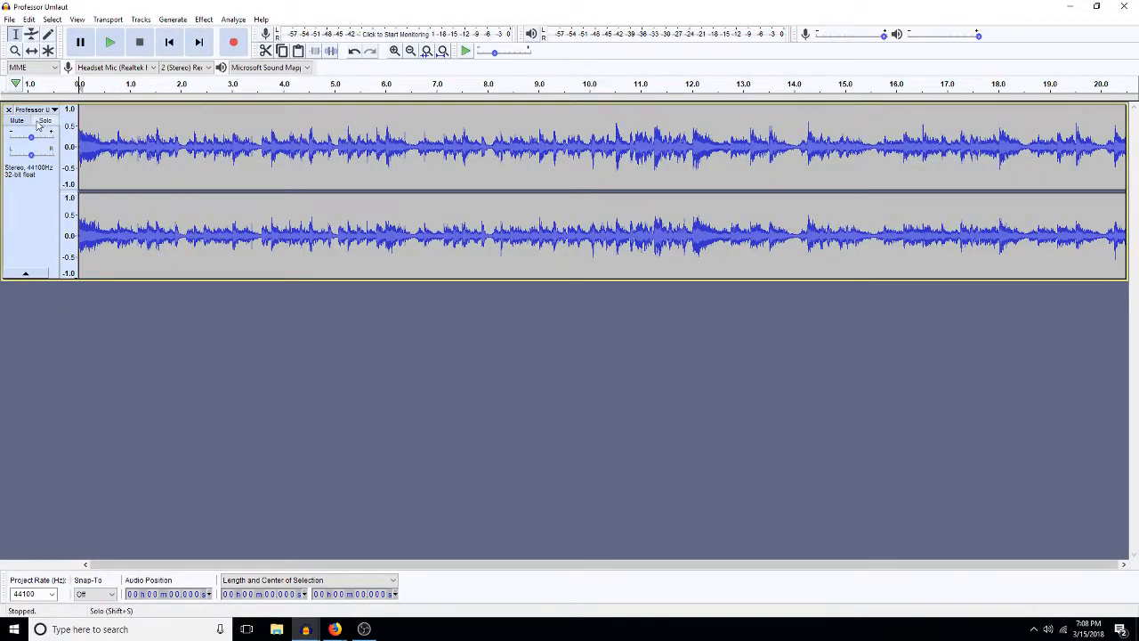
pyautogui.moveTo(31, 136); pyautogui.dragTo(10, 143)
pyautogui.press('space')
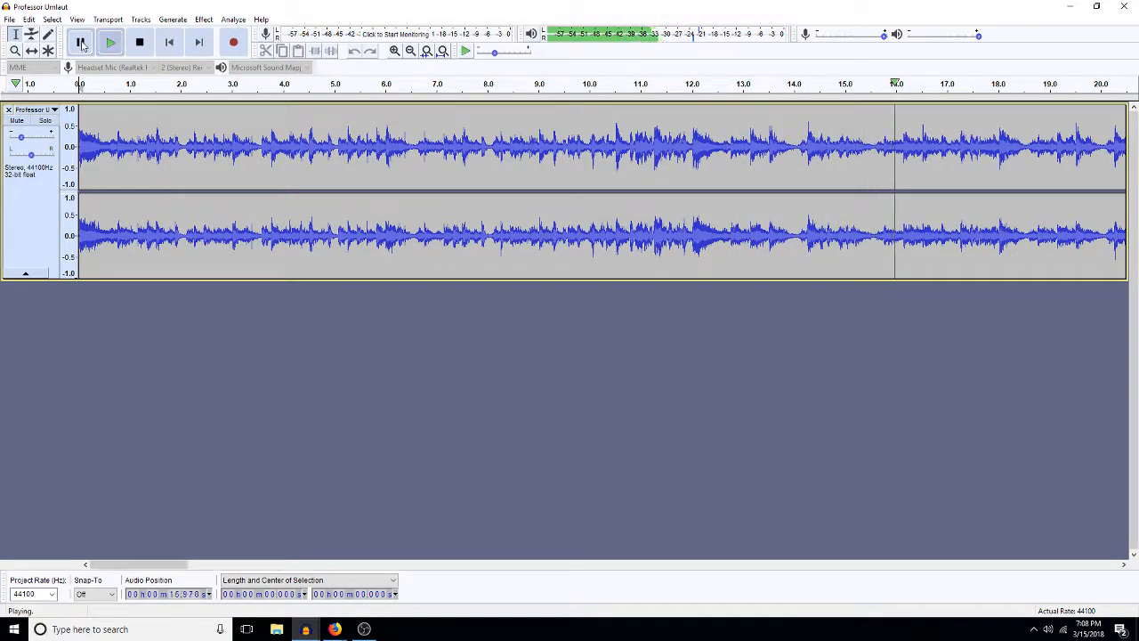
pyautogui.click(442, 51)
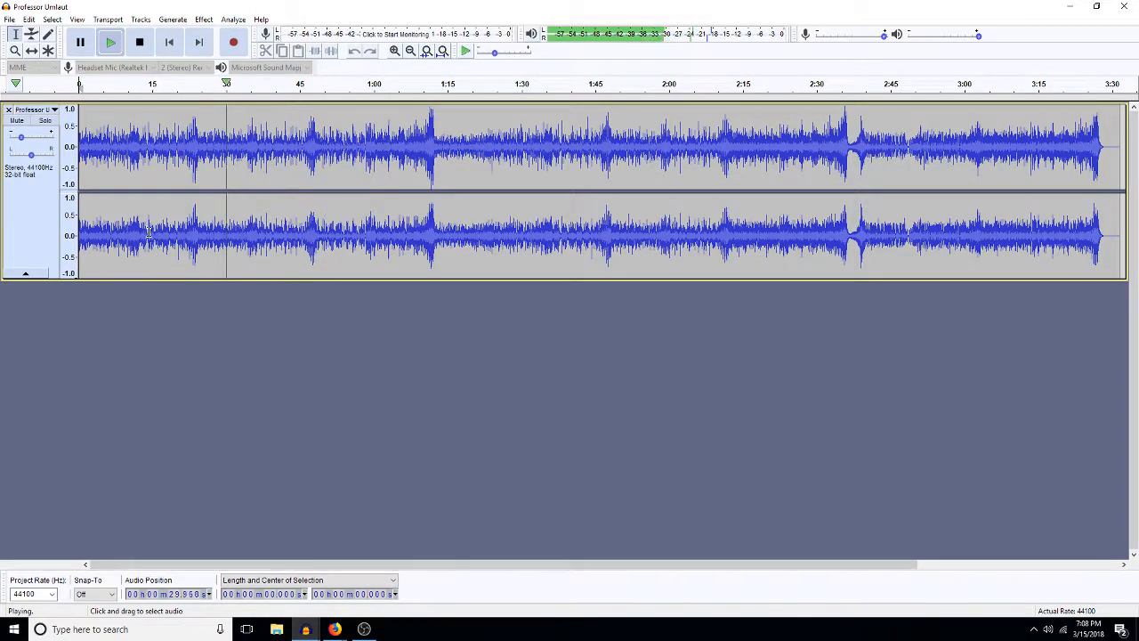
pyautogui.press('space')
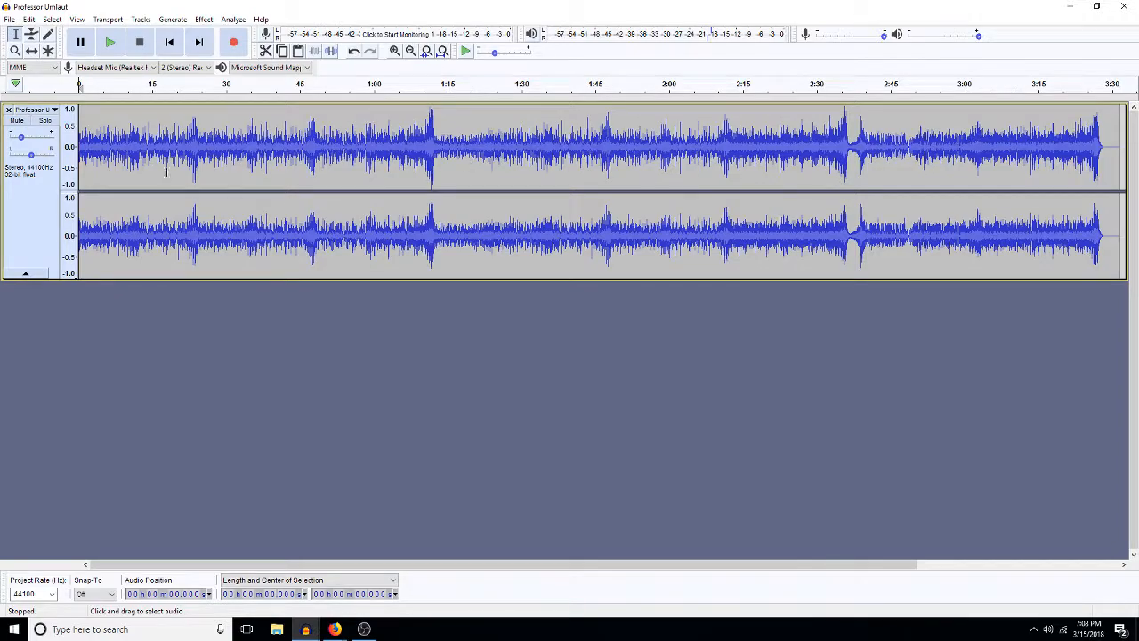
# Step: Select about 9 to 24 s of Professor Umlaut, and sample the track from about 2:15 and 1:24
pyautogui.moveTo(195, 142); pyautogui.dragTo(123, 143)
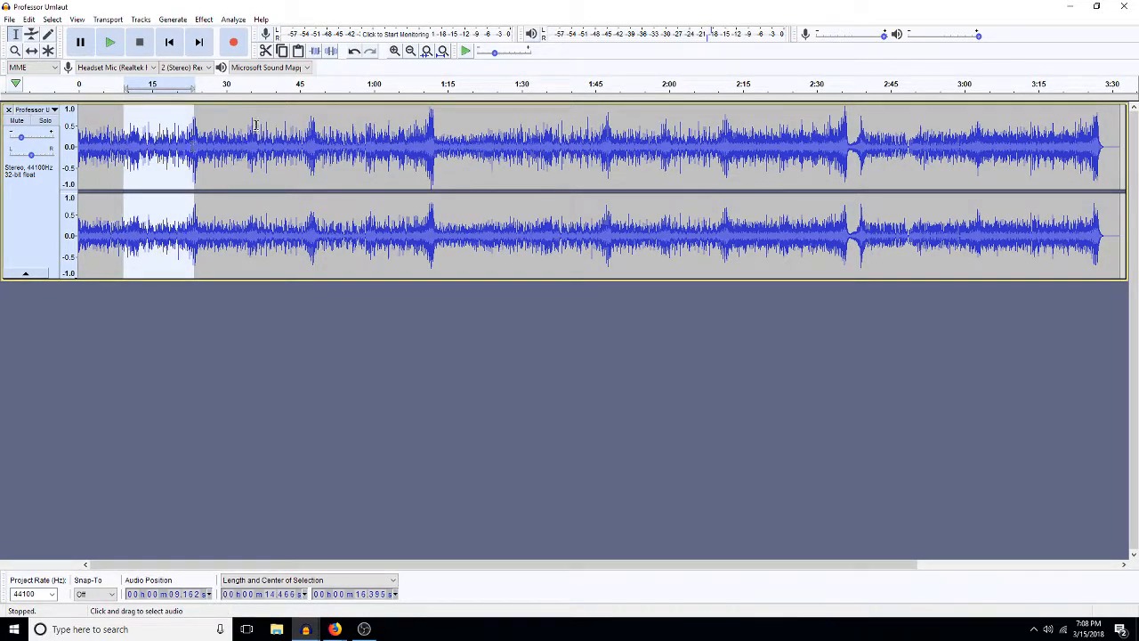
pyautogui.click(746, 140)
pyautogui.press('space')
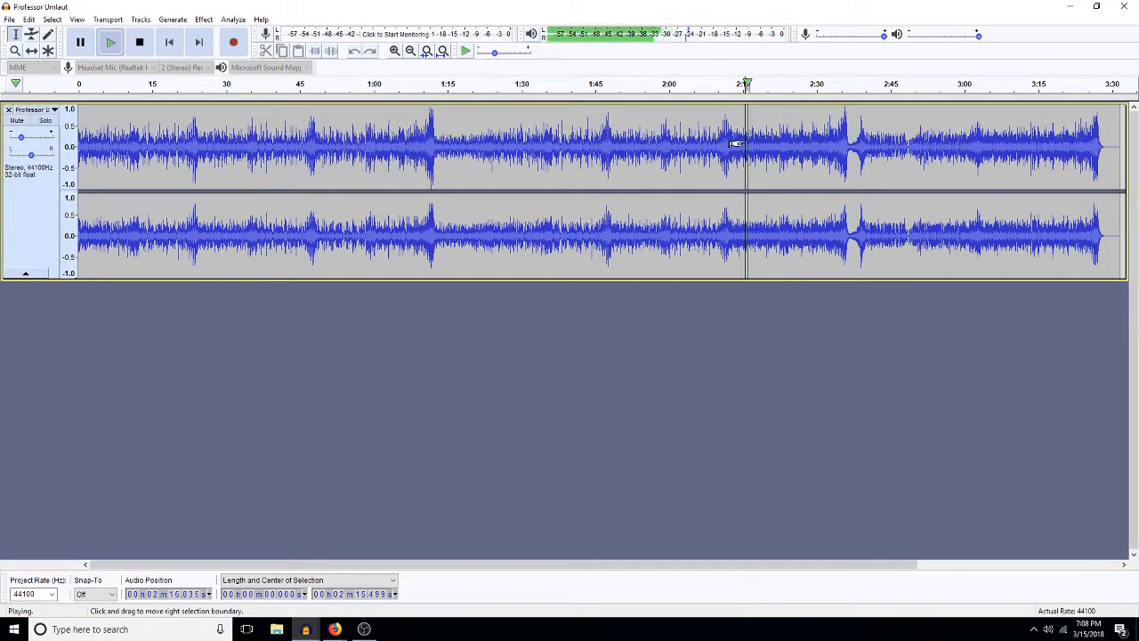
pyautogui.click(387, 135)
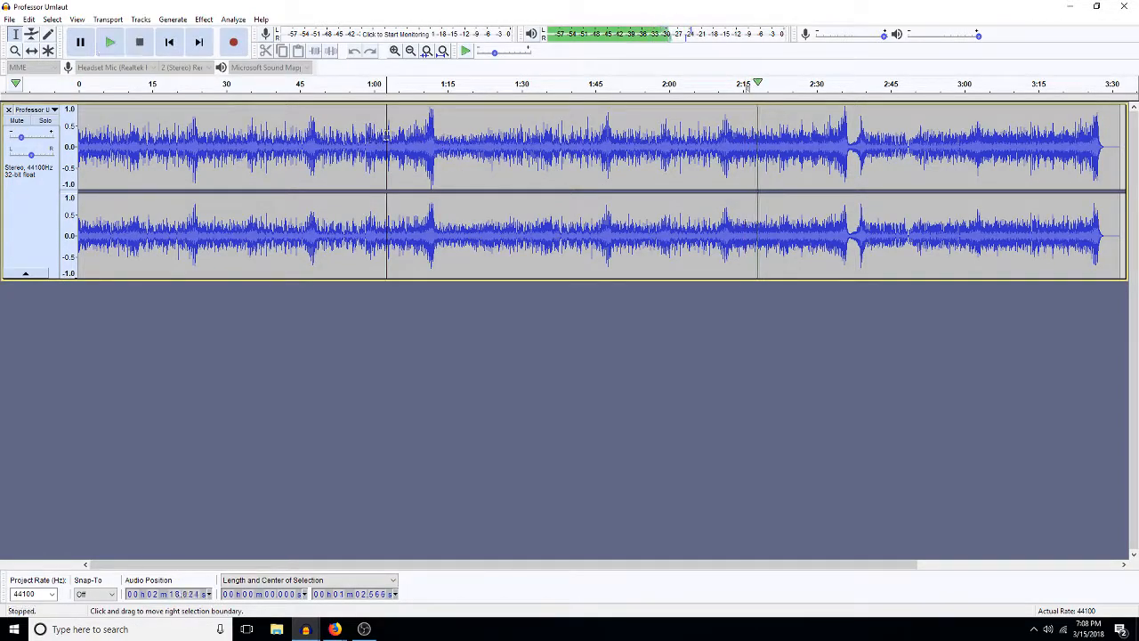
pyautogui.click(488, 152)
pyautogui.press('space')
pyautogui.press('space')
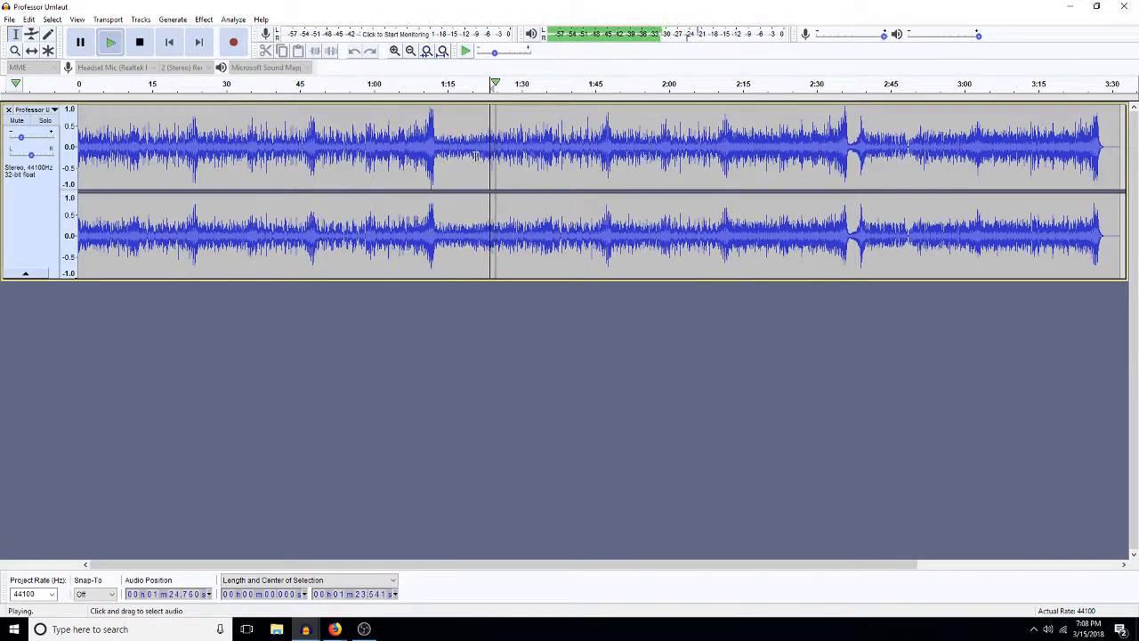
# Step: Sample Professor Umlaut from about 1:20, 1:46 and 2:37, and select its first 22 s
pyautogui.click(471, 151)
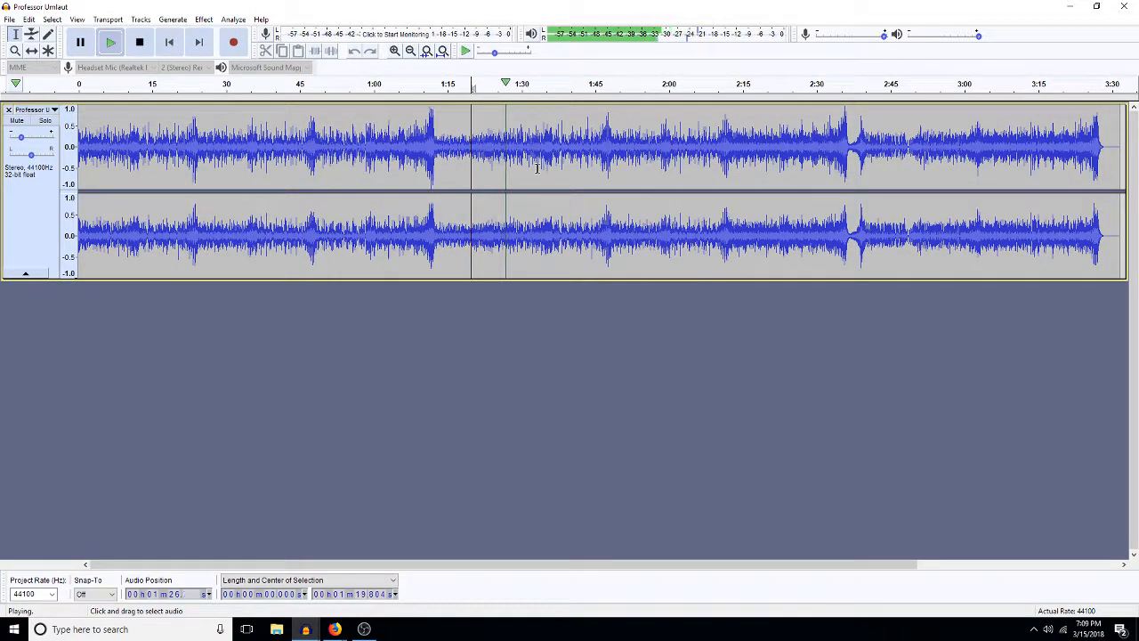
pyautogui.click(599, 143)
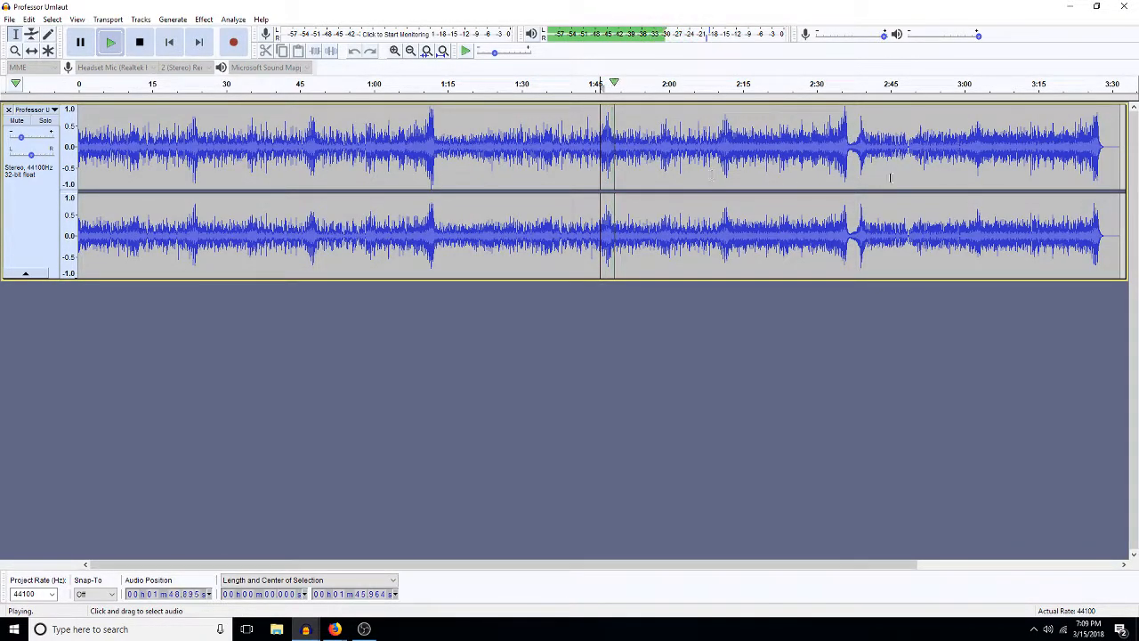
pyautogui.click(850, 145)
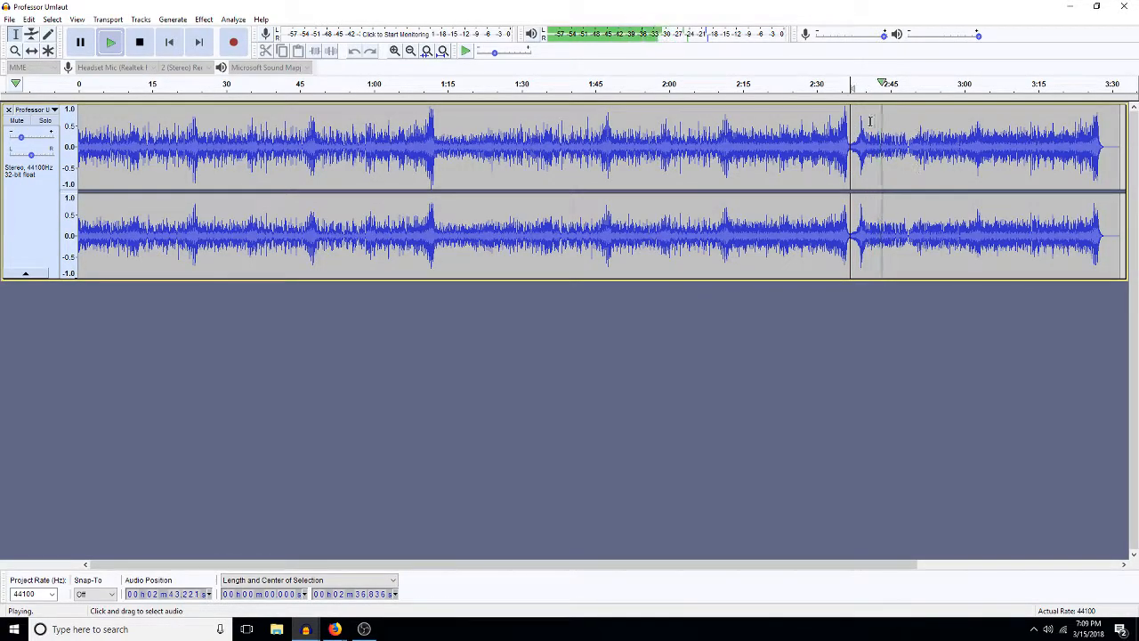
pyautogui.press('space')
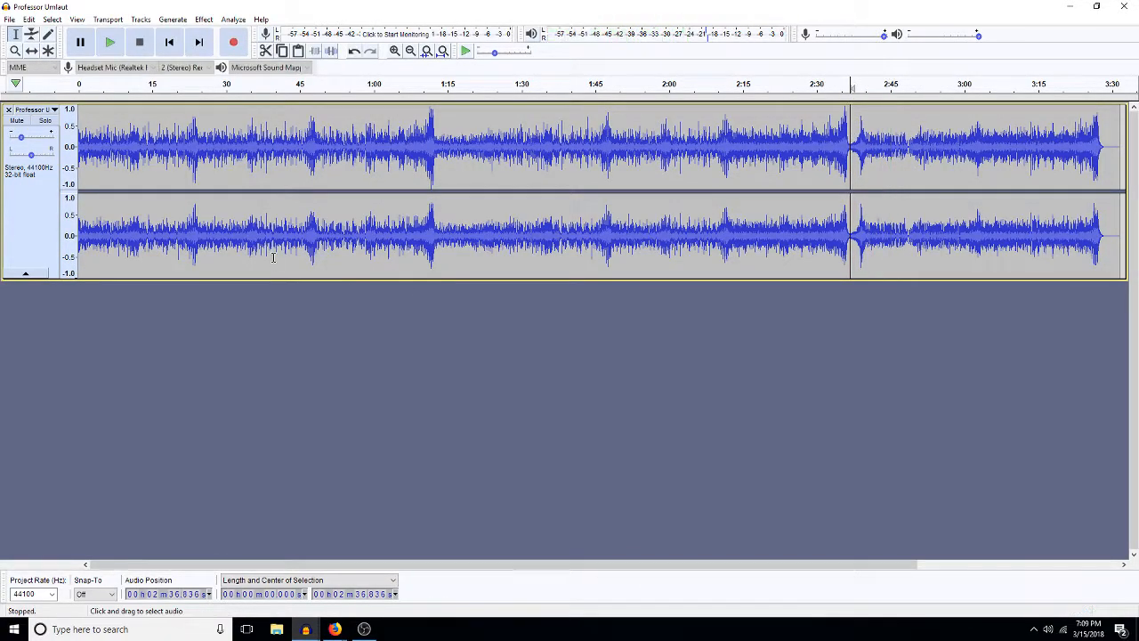
pyautogui.moveTo(155, 140); pyautogui.dragTo(79, 142)
pyautogui.moveTo(185, 142); pyautogui.dragTo(77, 143)
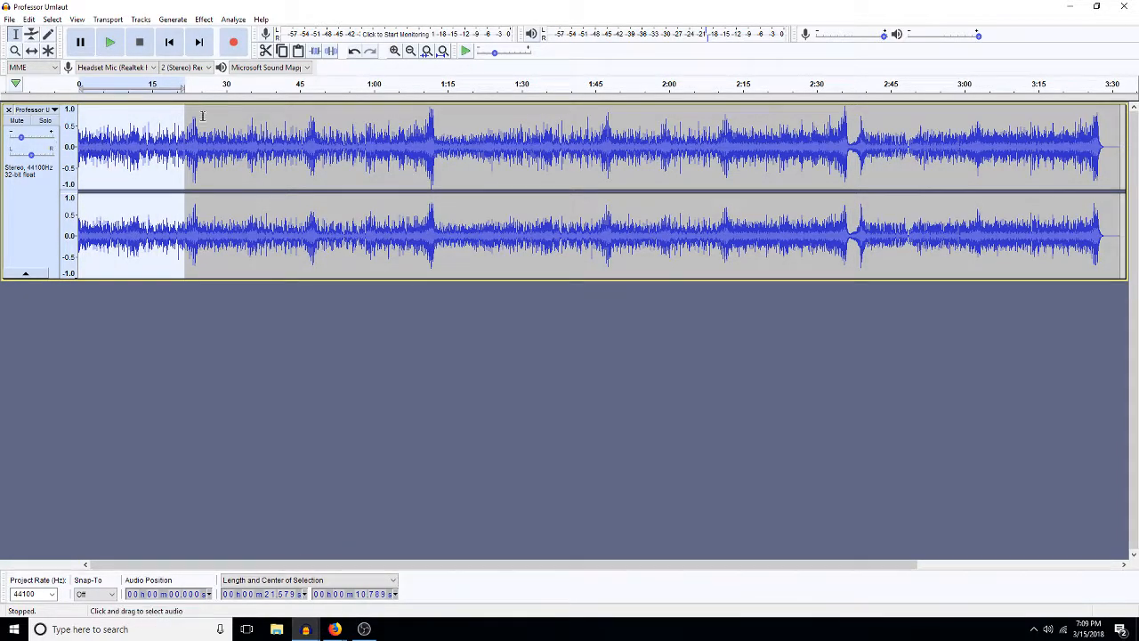
# Step: Close the Professor Umlaut and Mary Celeste projects without saving to return to the finals project
pyautogui.click(1125, 7)
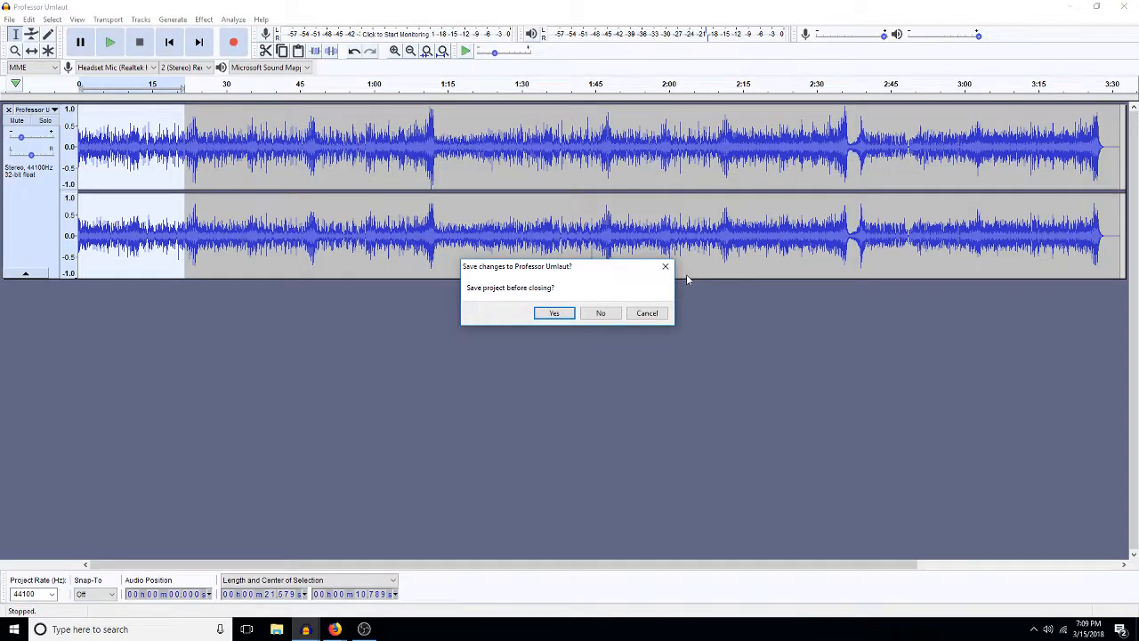
pyautogui.click(601, 313)
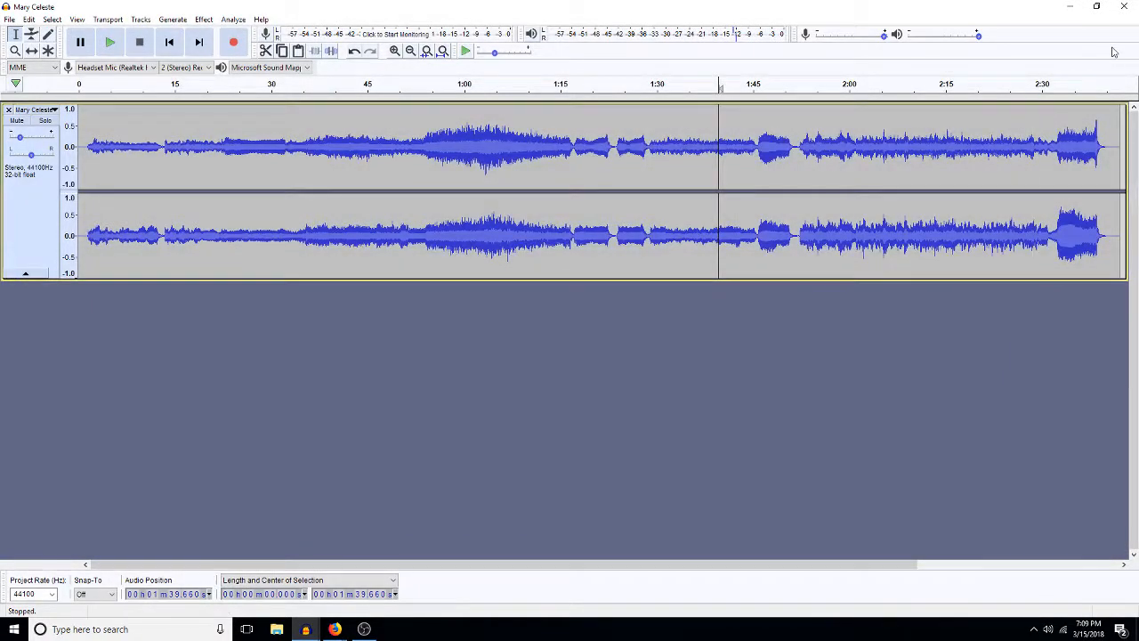
pyautogui.click(1125, 7)
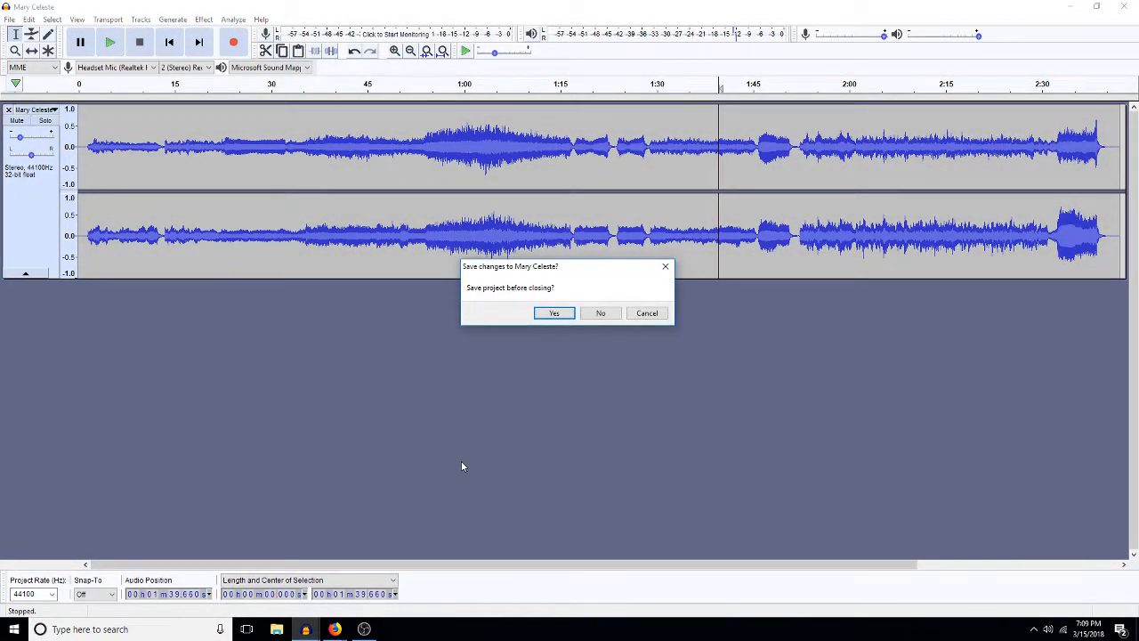
pyautogui.click(600, 317)
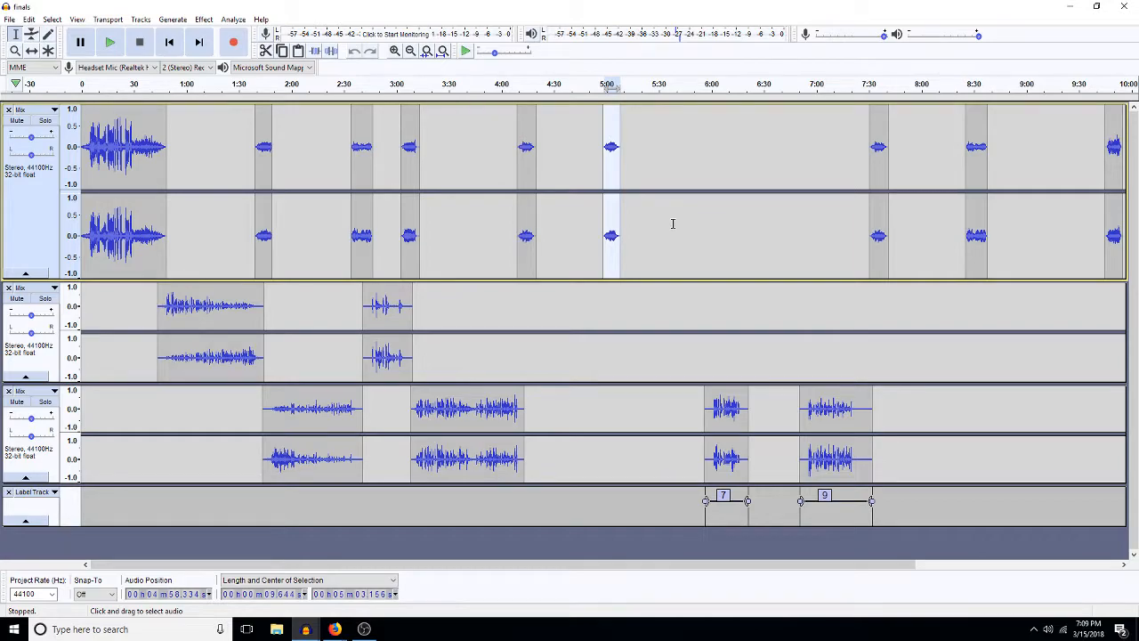
pyautogui.click(658, 133)
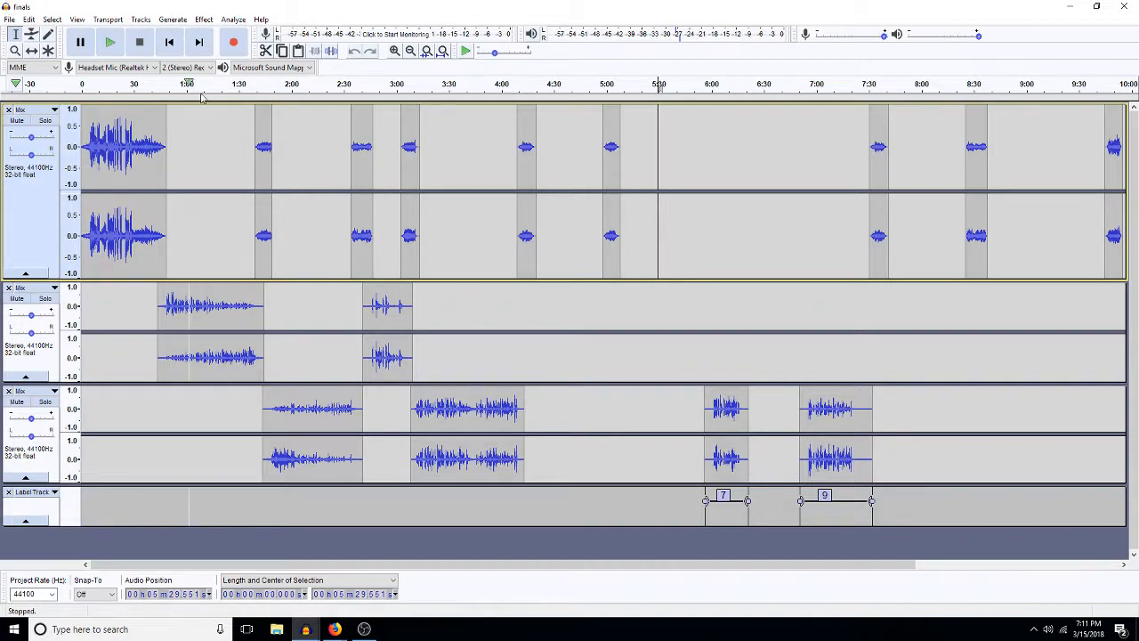
pyautogui.click(636, 307)
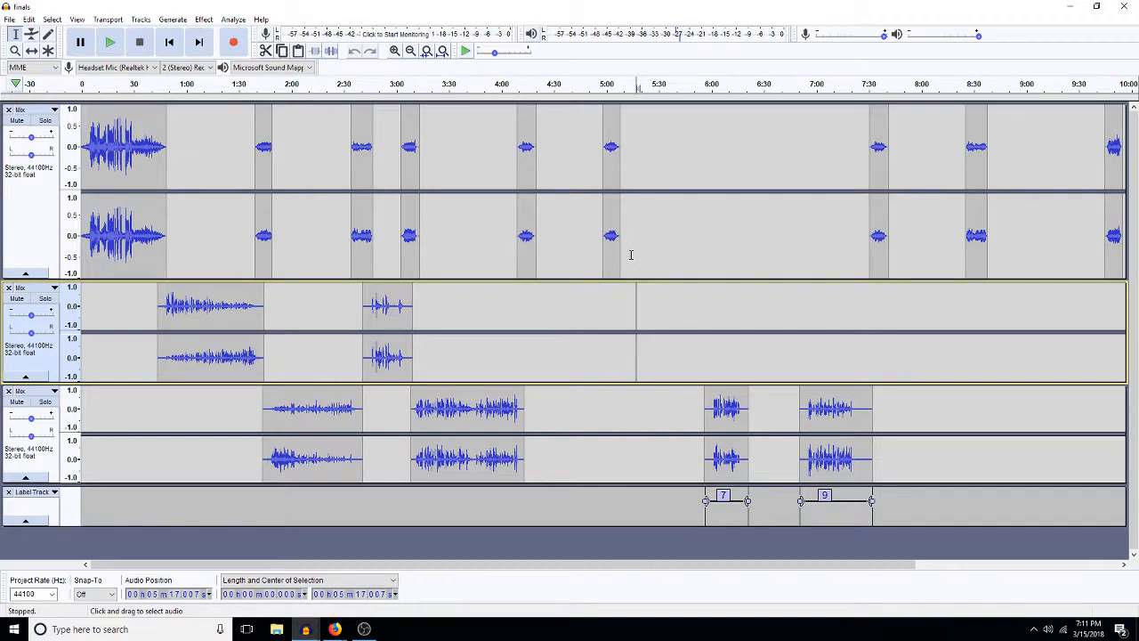
pyautogui.click(610, 304)
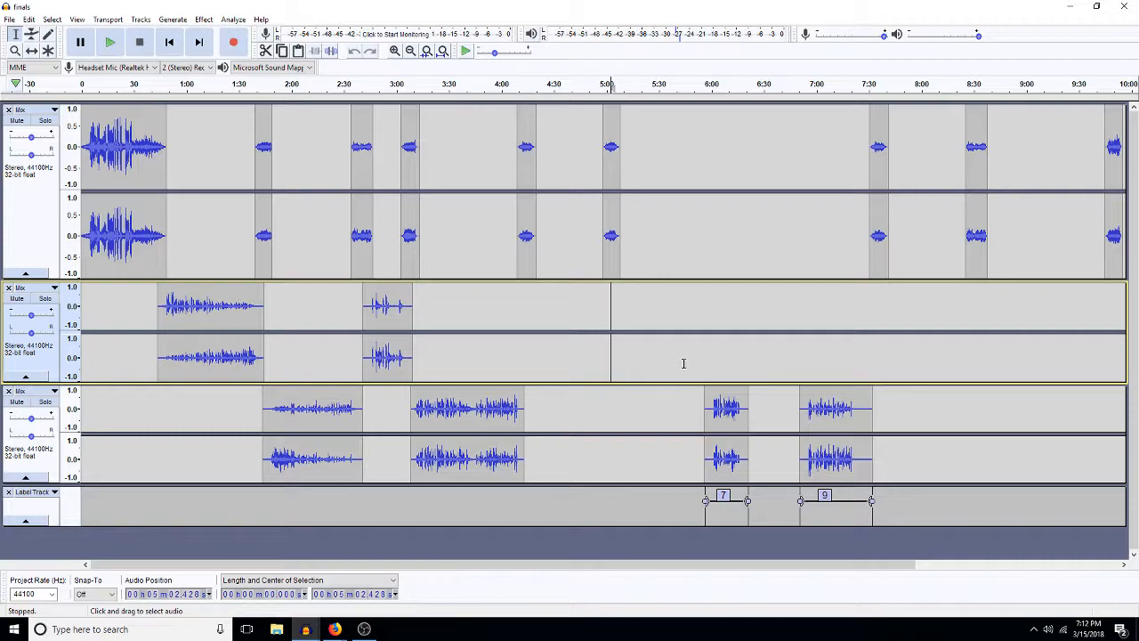
# Step: Place the cursor at about 5:44 in the finals project's second track, and switch to the alllines_raw project
pyautogui.click(684, 364)
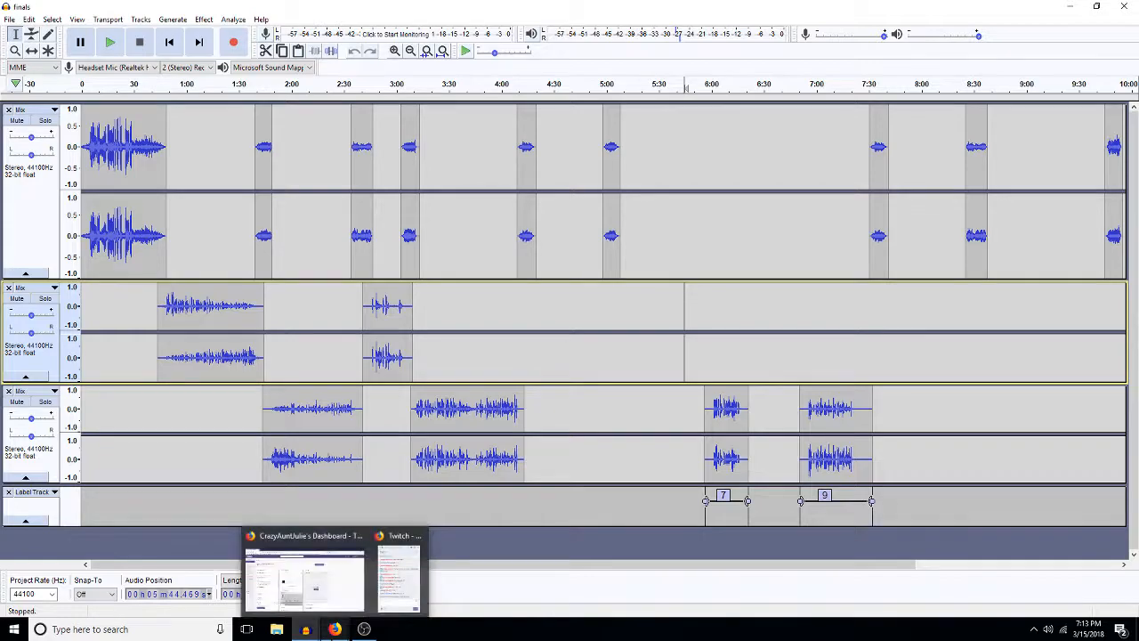
pyautogui.moveTo(306, 631)
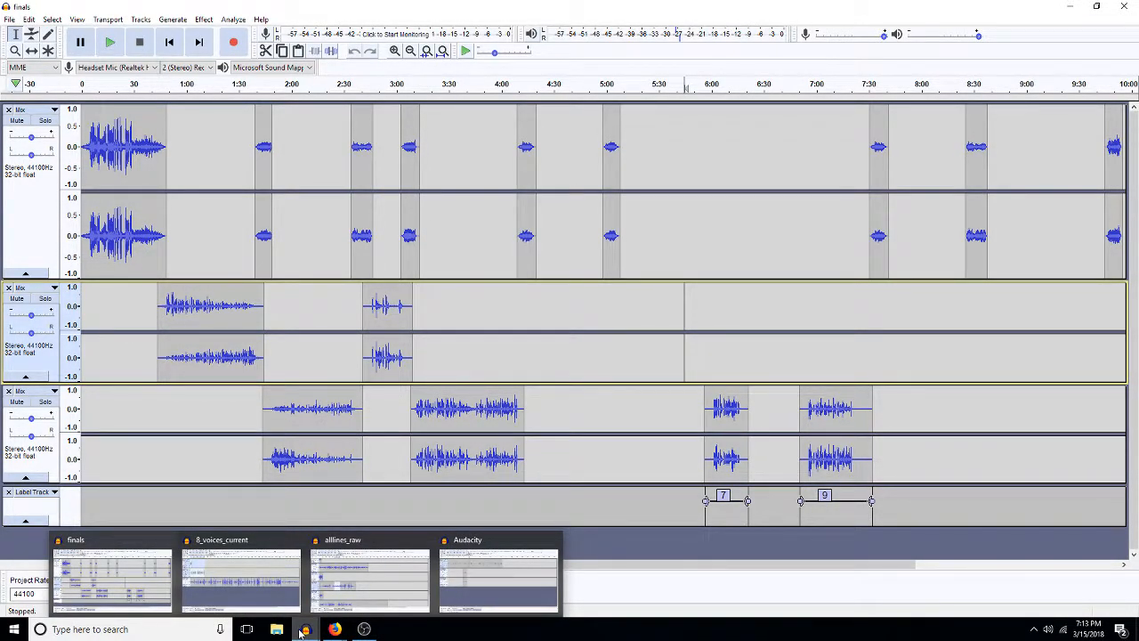
pyautogui.click(373, 593)
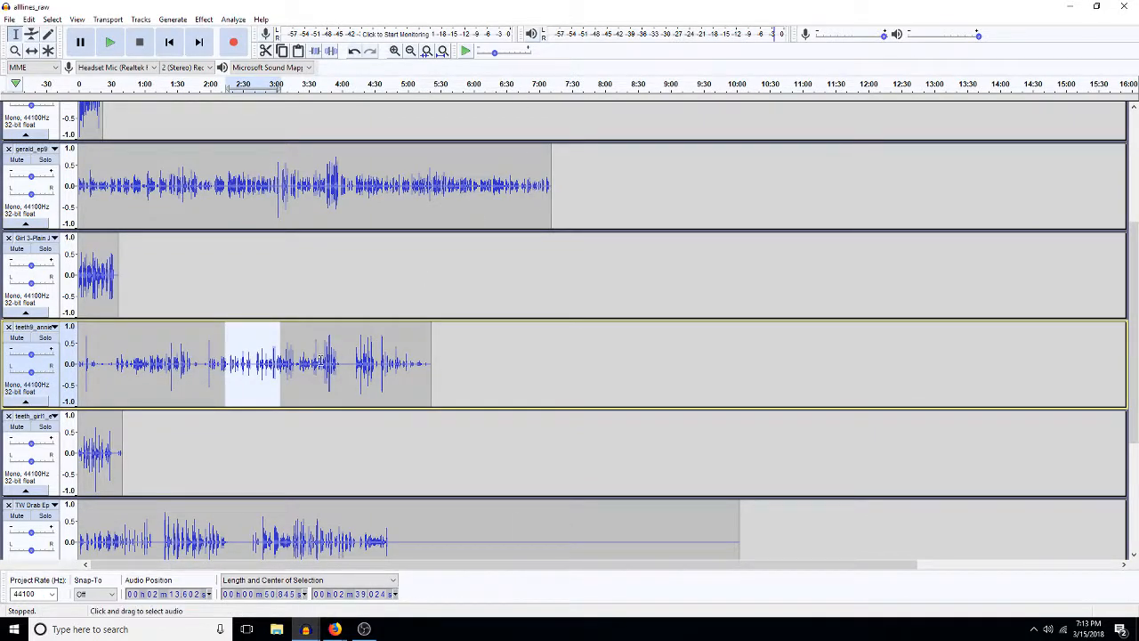
# Step: Delete the silent tail of the TW Drab Ep track, from about 4:55 to past the clip's end
pyautogui.moveTo(1135, 272); pyautogui.dragTo(1138, 160)
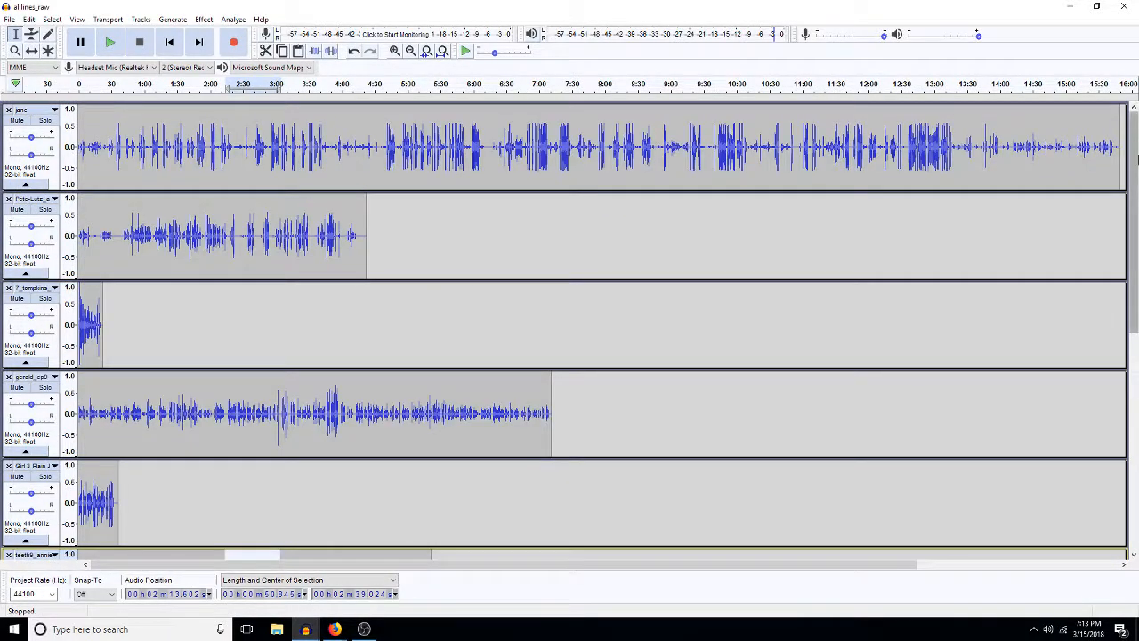
pyautogui.scroll(-6, 740, 236)
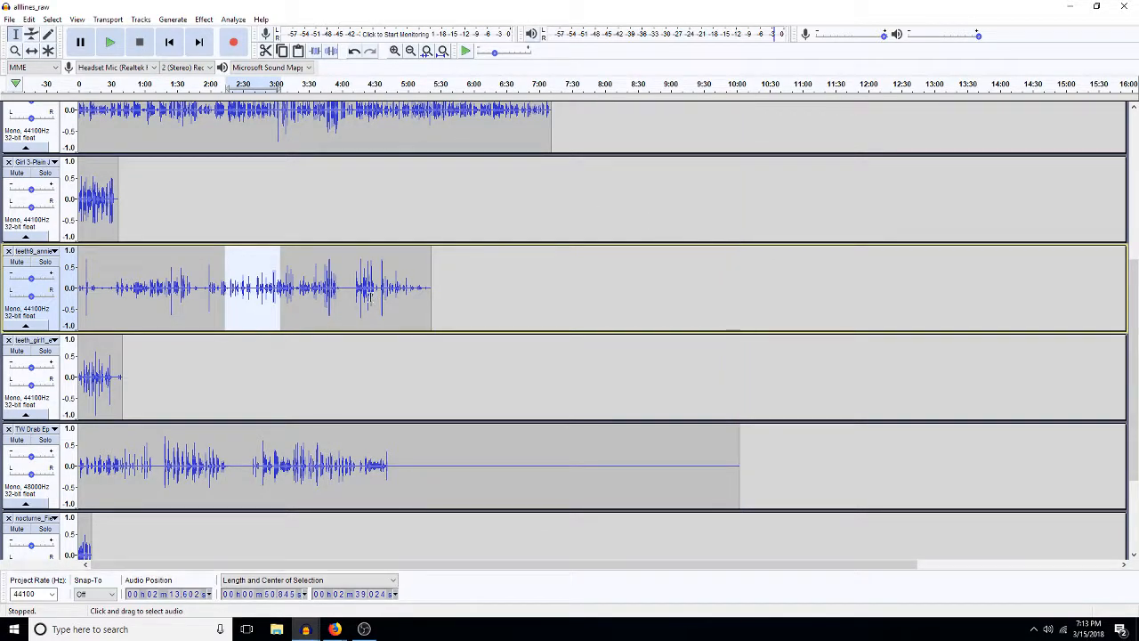
pyautogui.moveTo(402, 463); pyautogui.dragTo(790, 449)
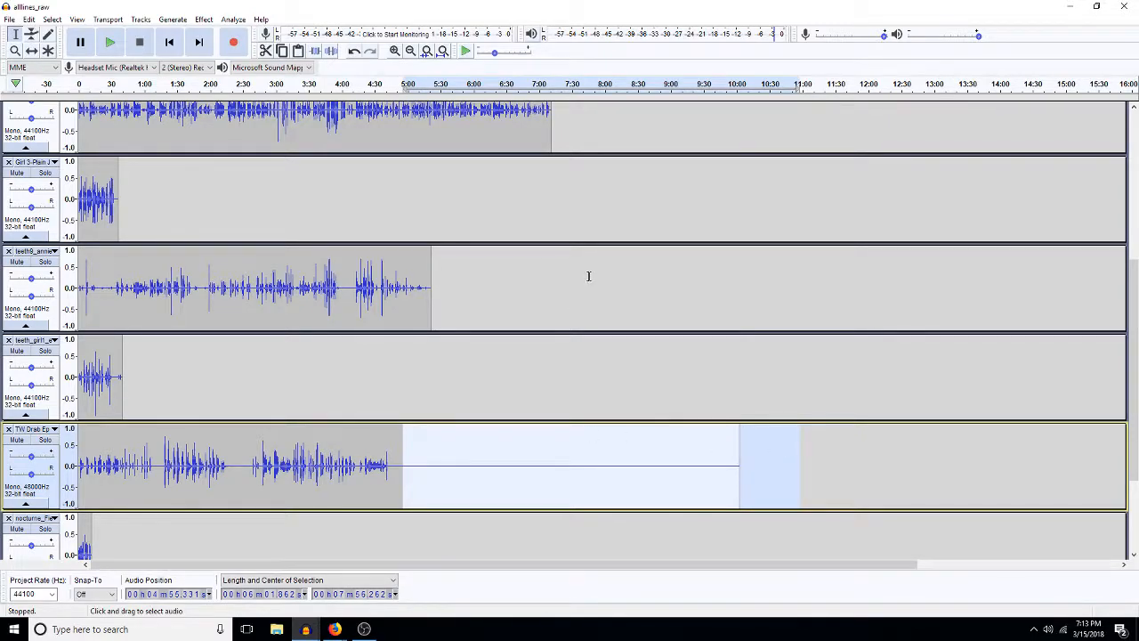
pyautogui.press('Delete')
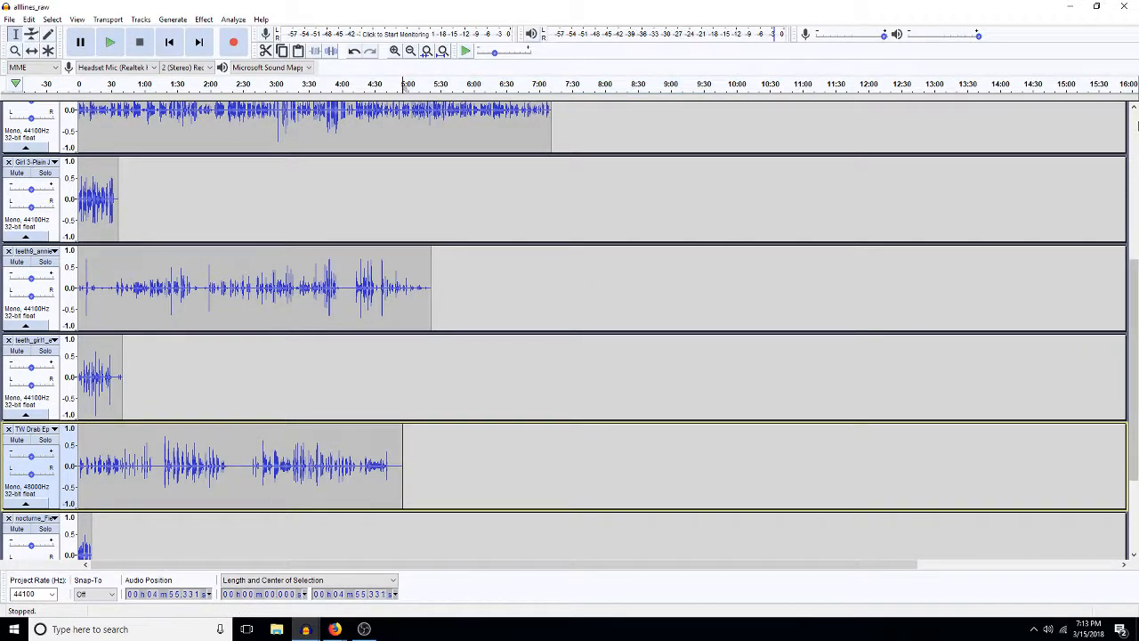
pyautogui.moveTo(1134, 343); pyautogui.dragTo(1136, 121)
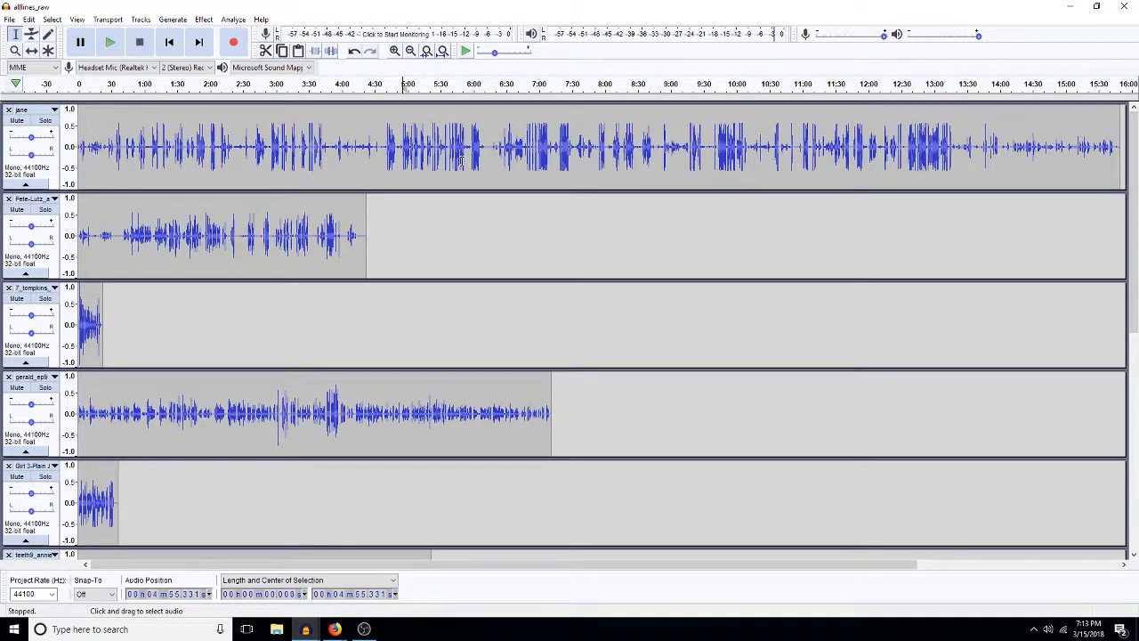